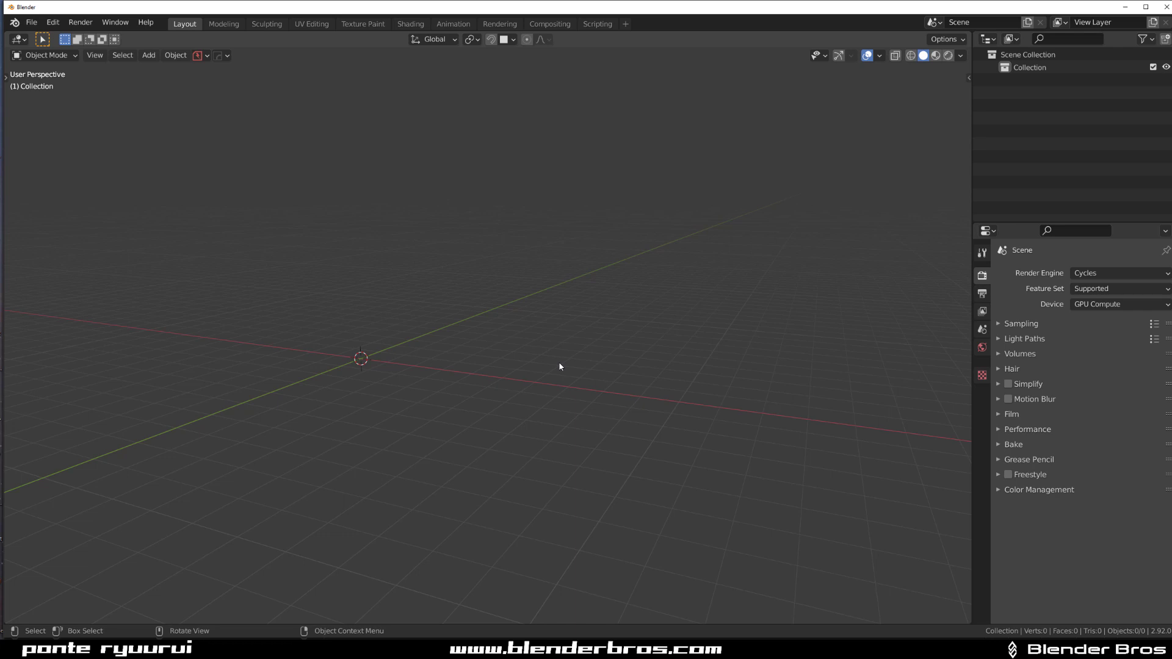
Switch to the browser and compare the XONE hover craft renders with the Ridon Hoverbike 2015 artwork on ArtStation.
key("alt+Tab")
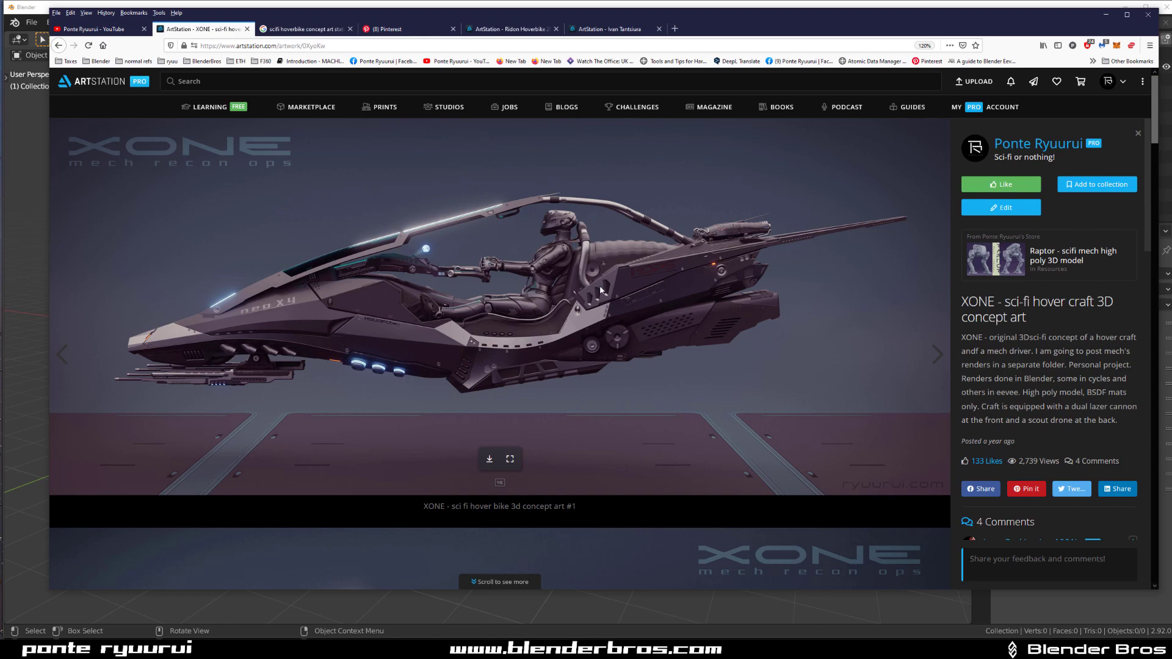
scroll(549, 318, "down", 15)
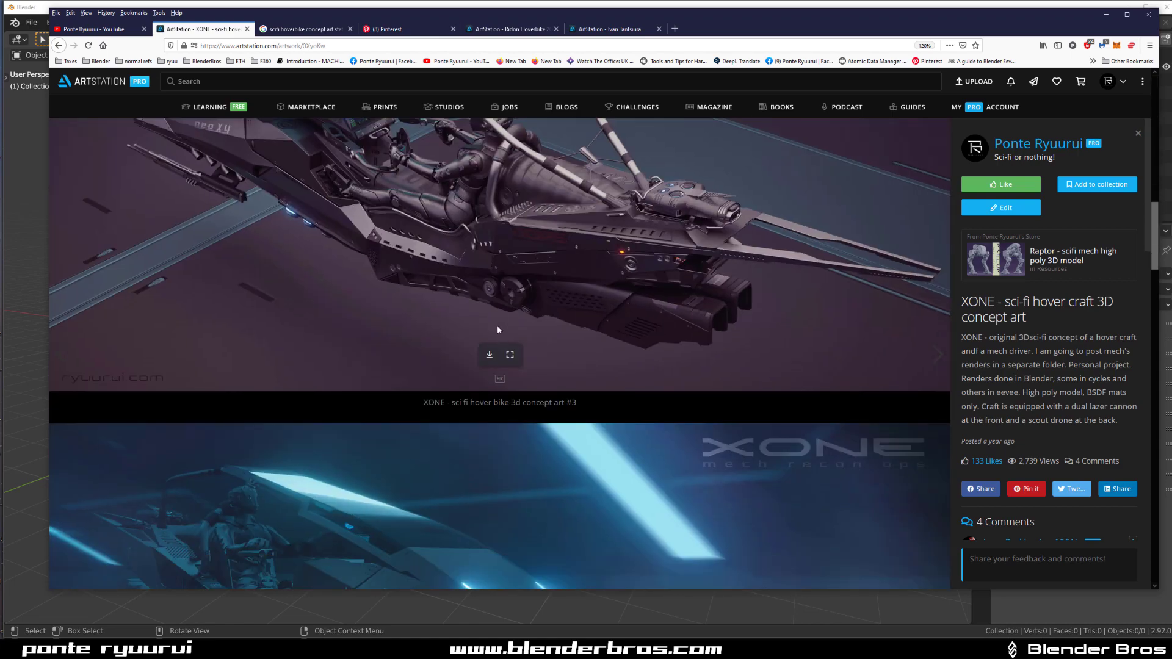
scroll(464, 324, "up", 15)
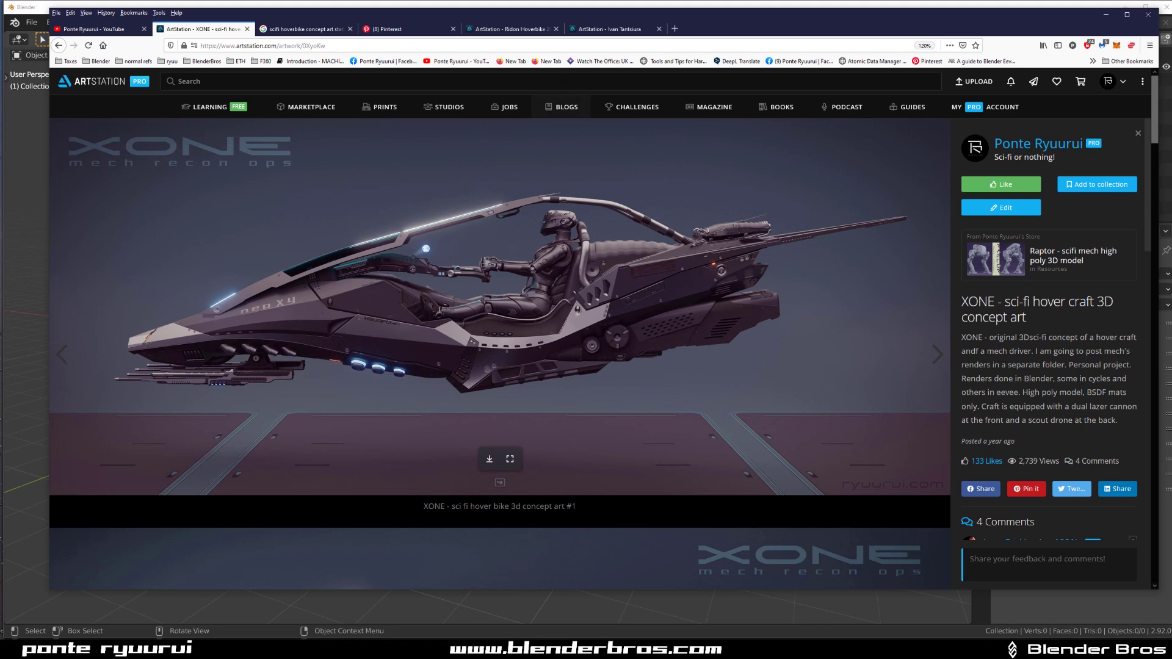
left_click(506, 28)
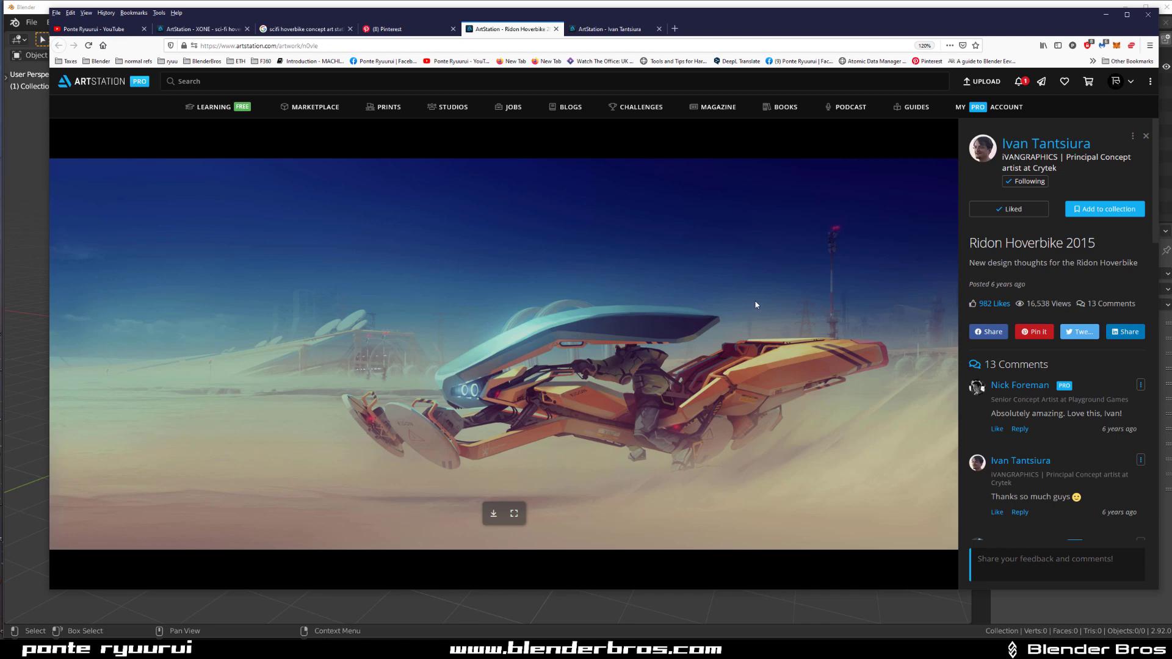
left_click(198, 29)
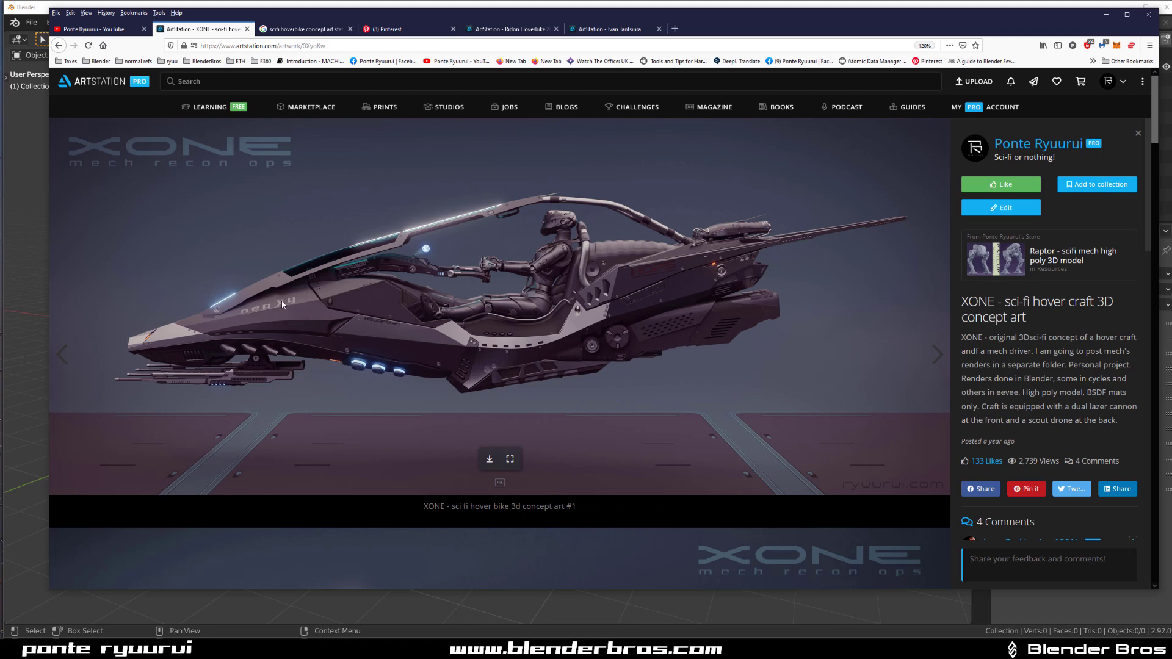
scroll(375, 340, "down", 5)
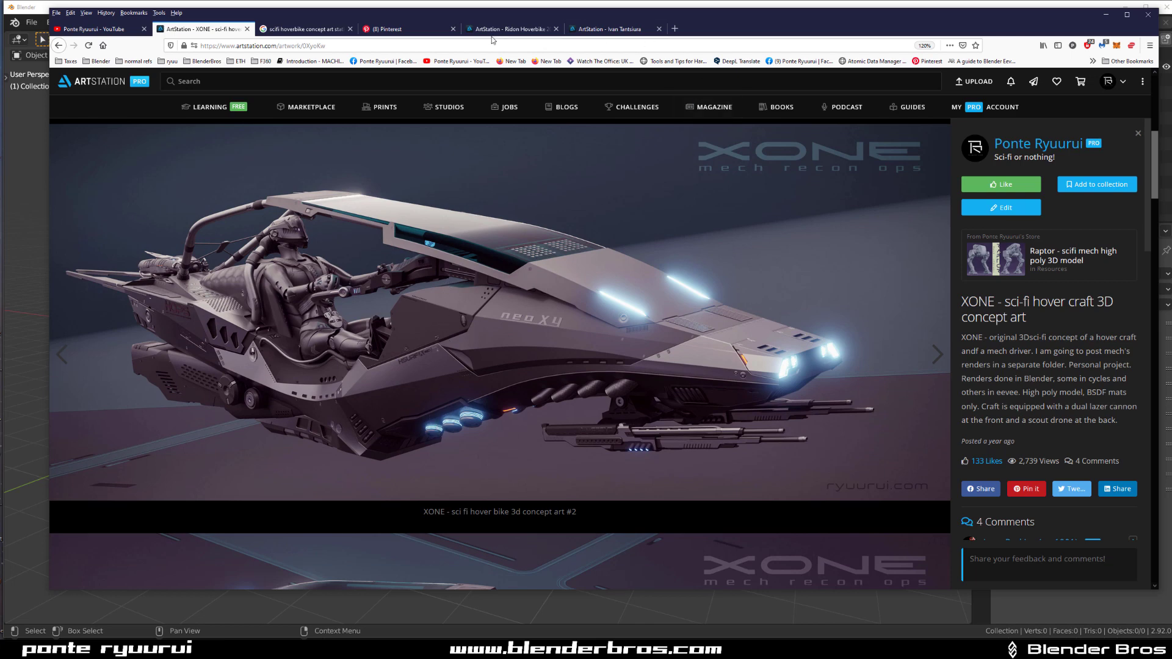
left_click(509, 29)
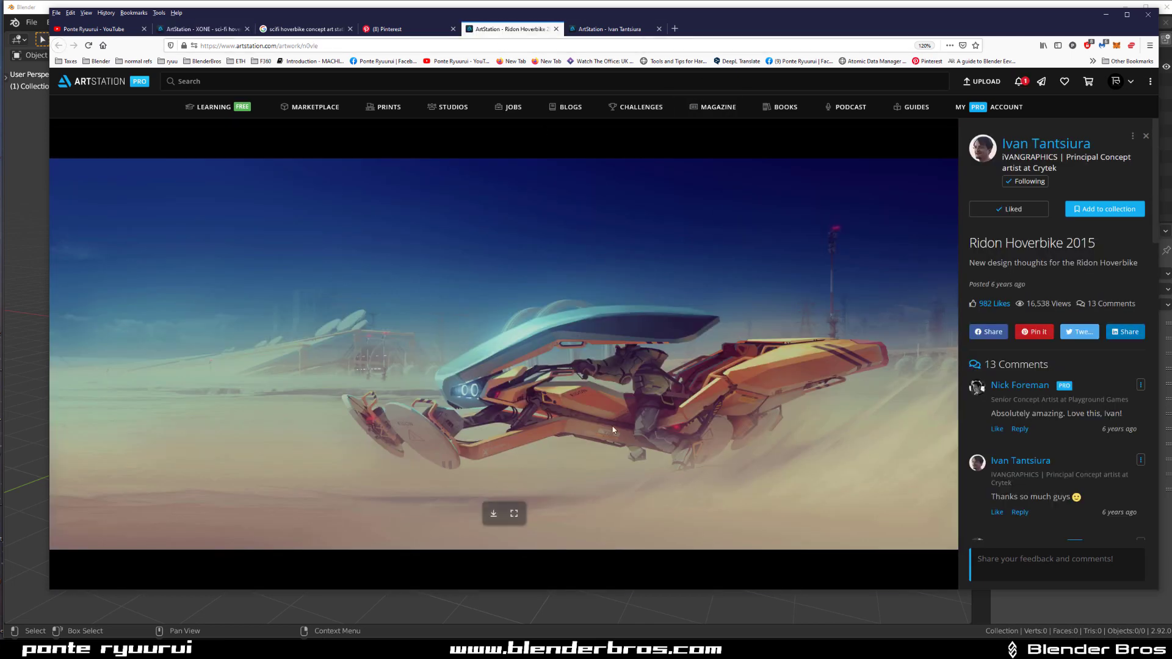
left_click(203, 28)
scroll(376, 338, "up", 15)
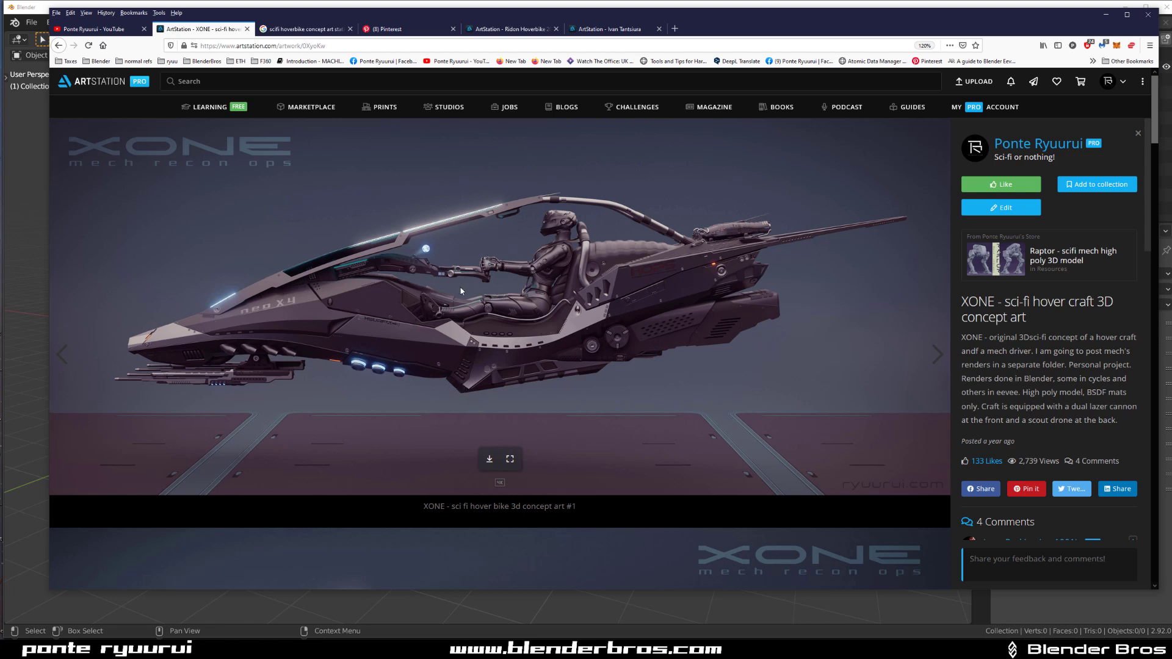
Look at the Ridon Hoverbike 2015 artwork and its artist's ArtStation portfolio, and switch back to Blender.
left_click(1106, 16)
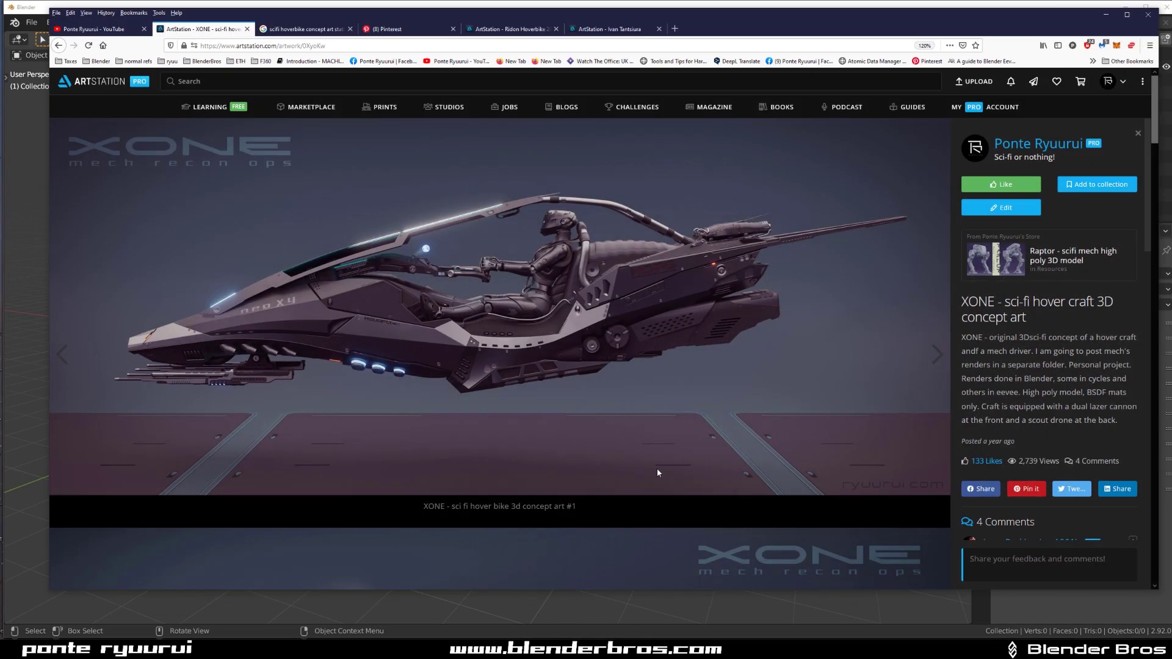
key("alt+Tab")
left_click(529, 36)
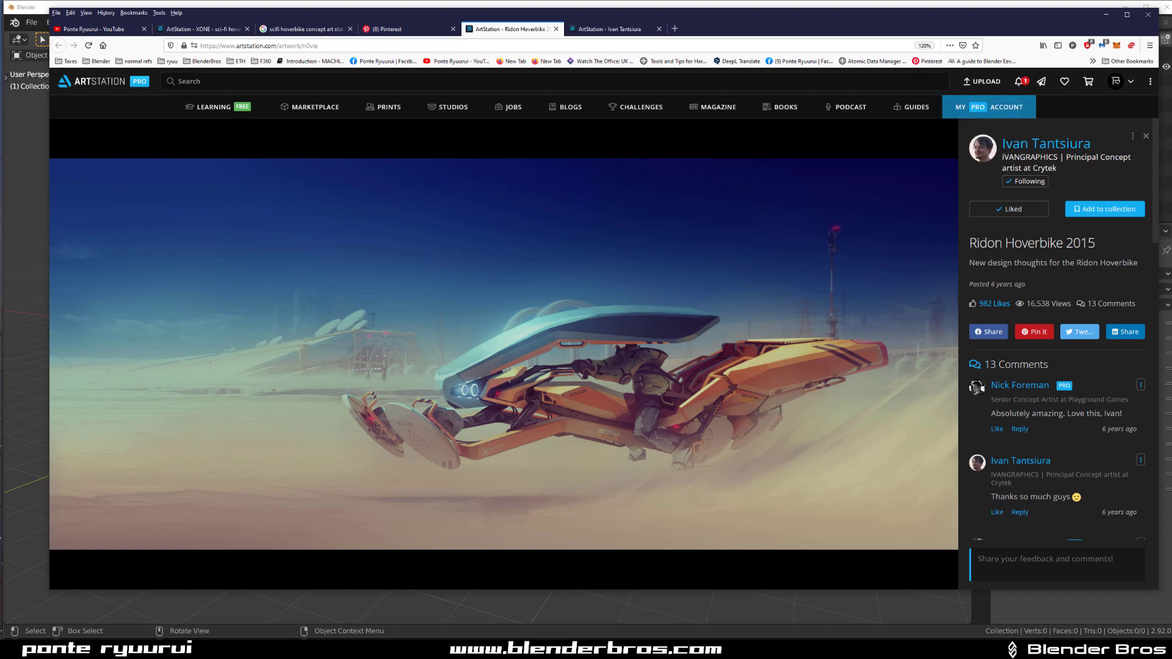
left_click(603, 30)
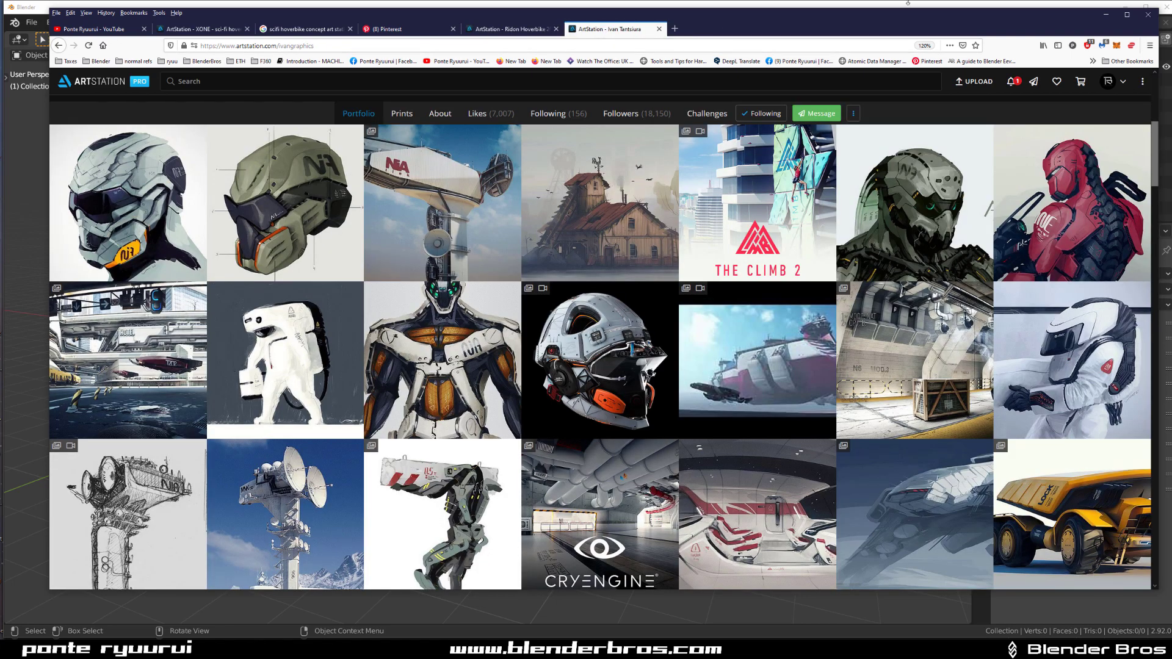
left_click(1106, 14)
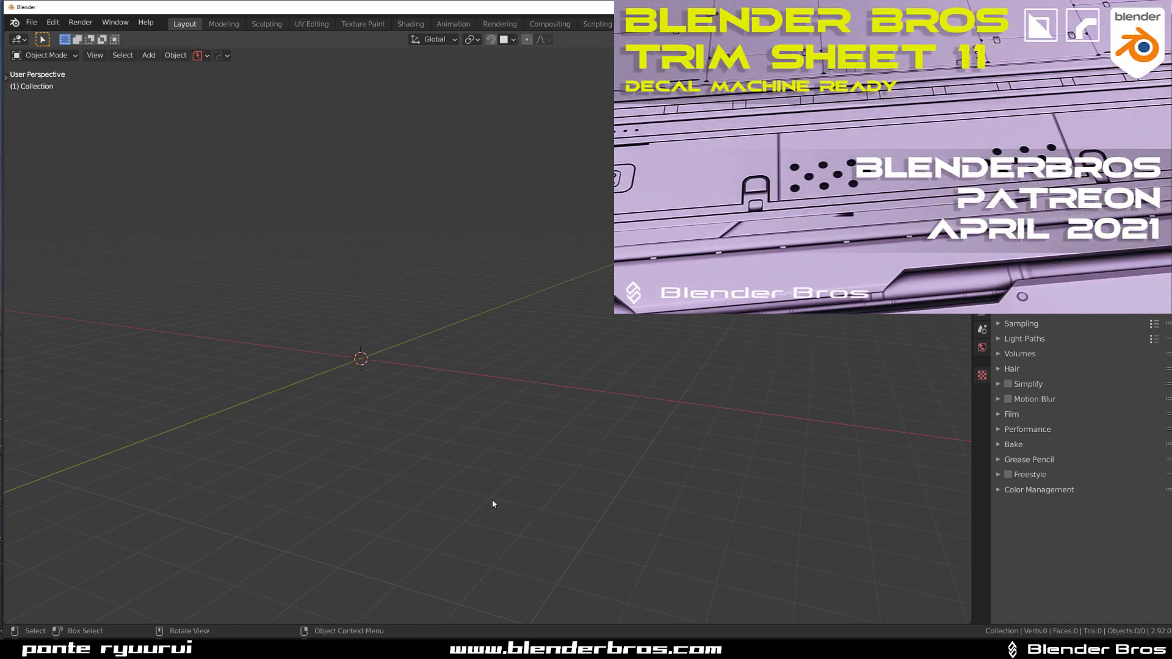
Add a cylinder mesh at the scene origin and rotate it 90 degrees about the global Y axis.
middle_click_drag(492, 500, 439, 385)
middle_click_drag(506, 358, 531, 337)
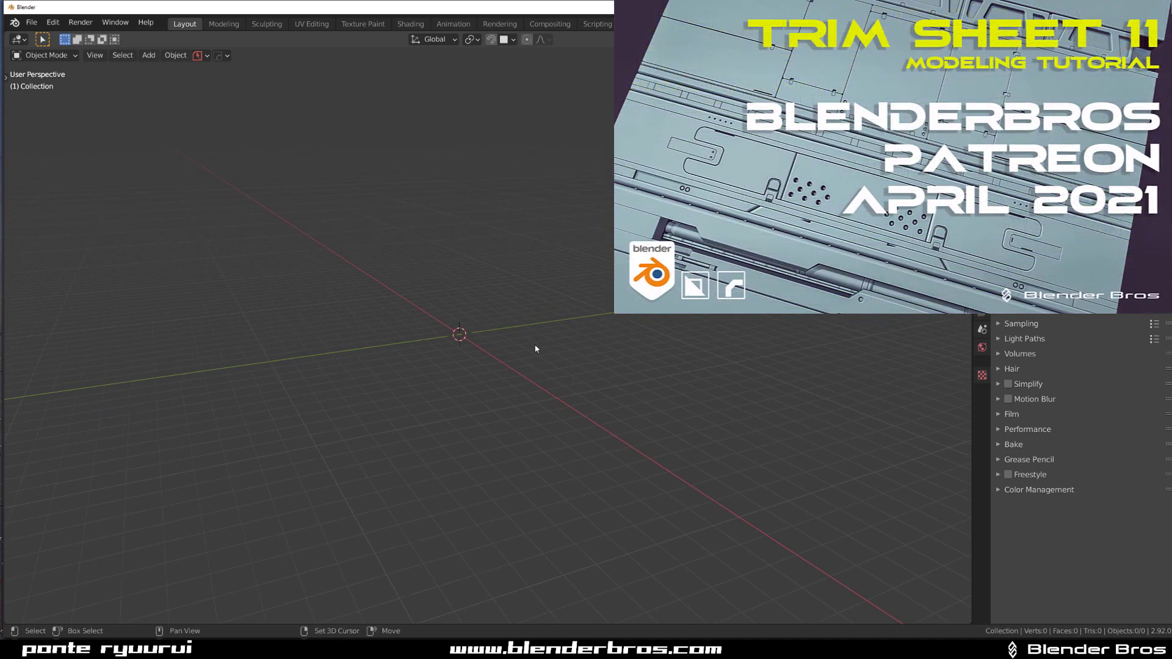
key("shift+a")
mouse_move(518, 354)
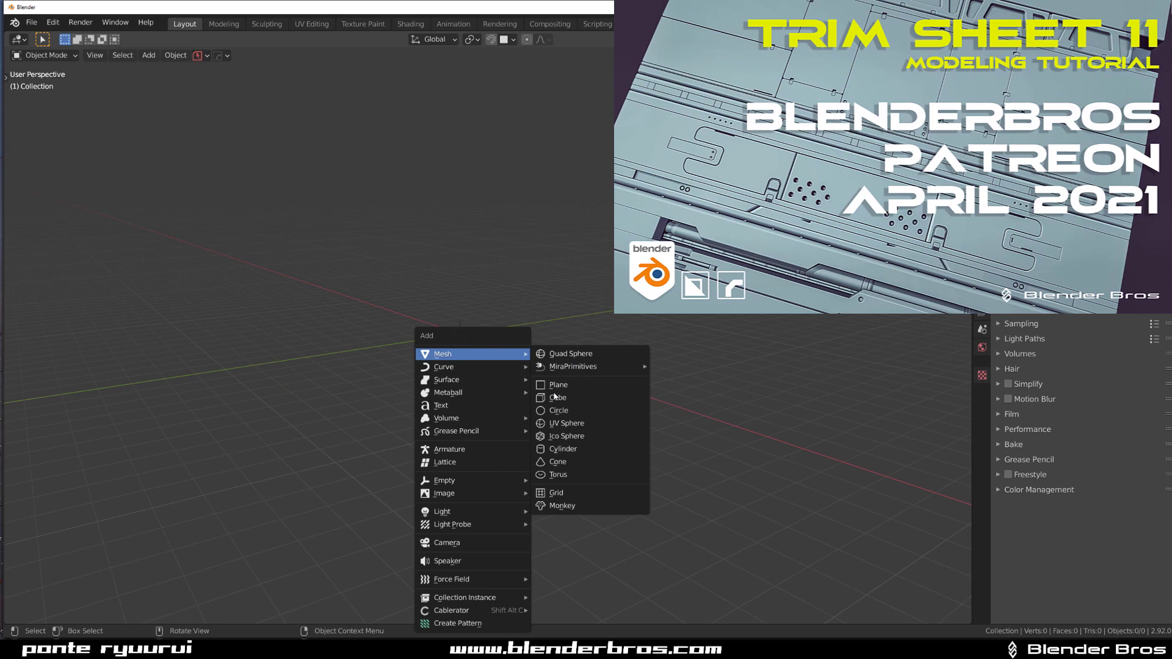
left_click(569, 450)
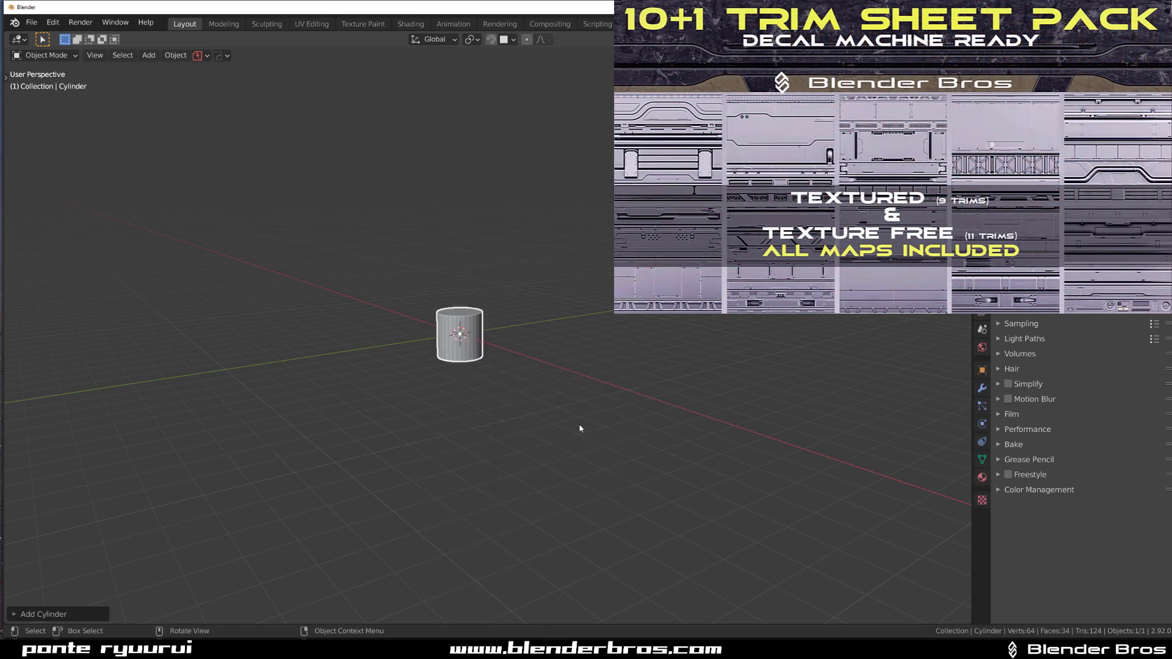
scroll(506, 347, "up", 6)
key("r")
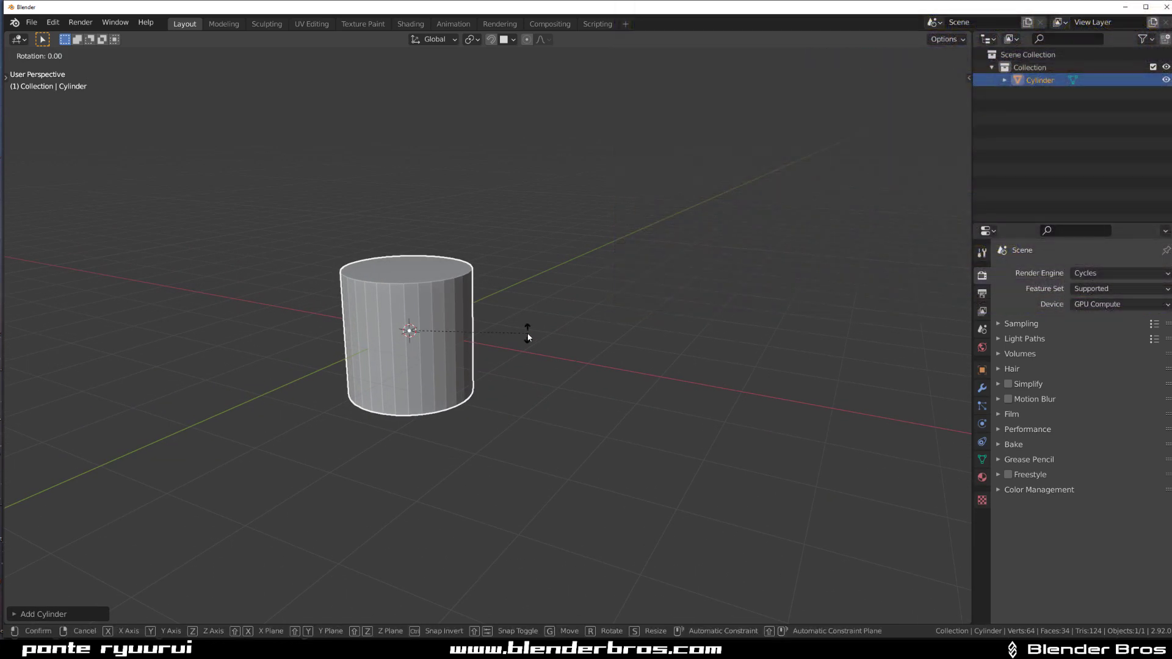
key("x")
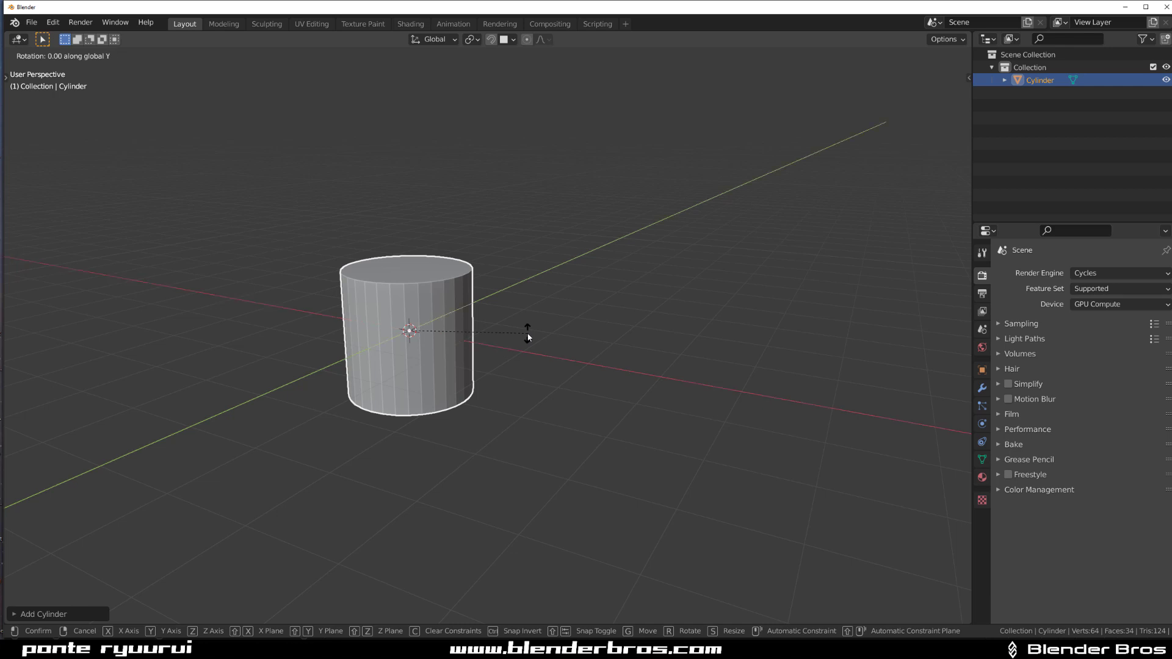
type("90")
key("Return")
Scale the cylinder along X to about half its length to make a flatter disc.
key("s")
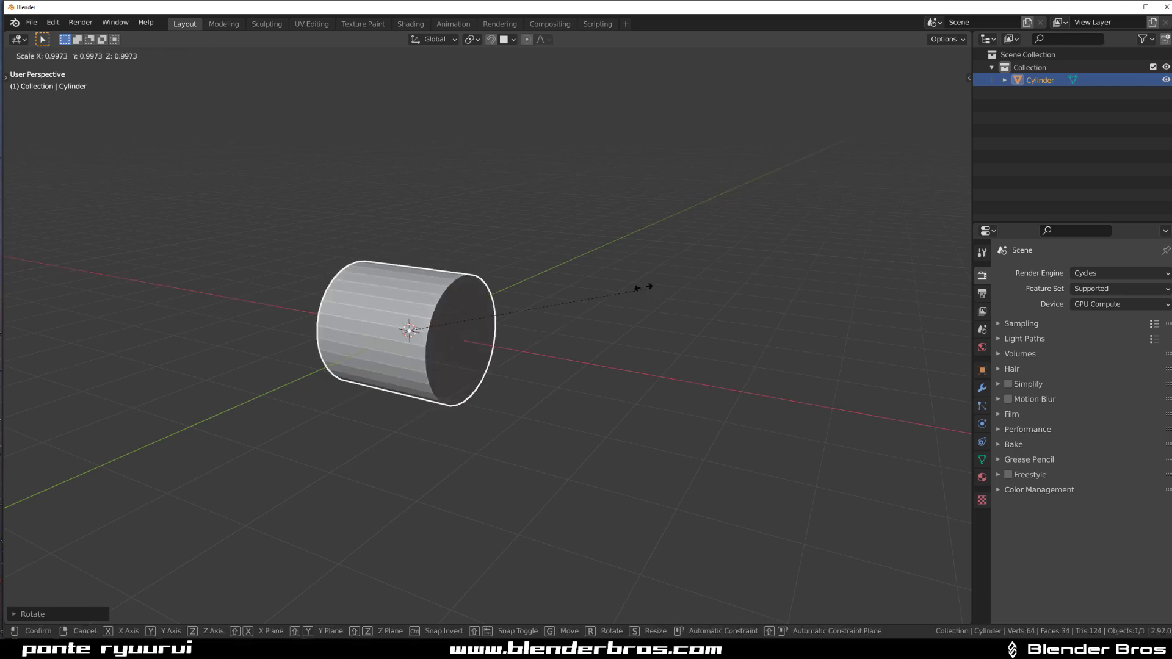
key("x")
left_click(501, 297)
scroll(500, 299, "down", 4)
middle_click_drag(500, 299, 558, 320)
key("g")
key("x")
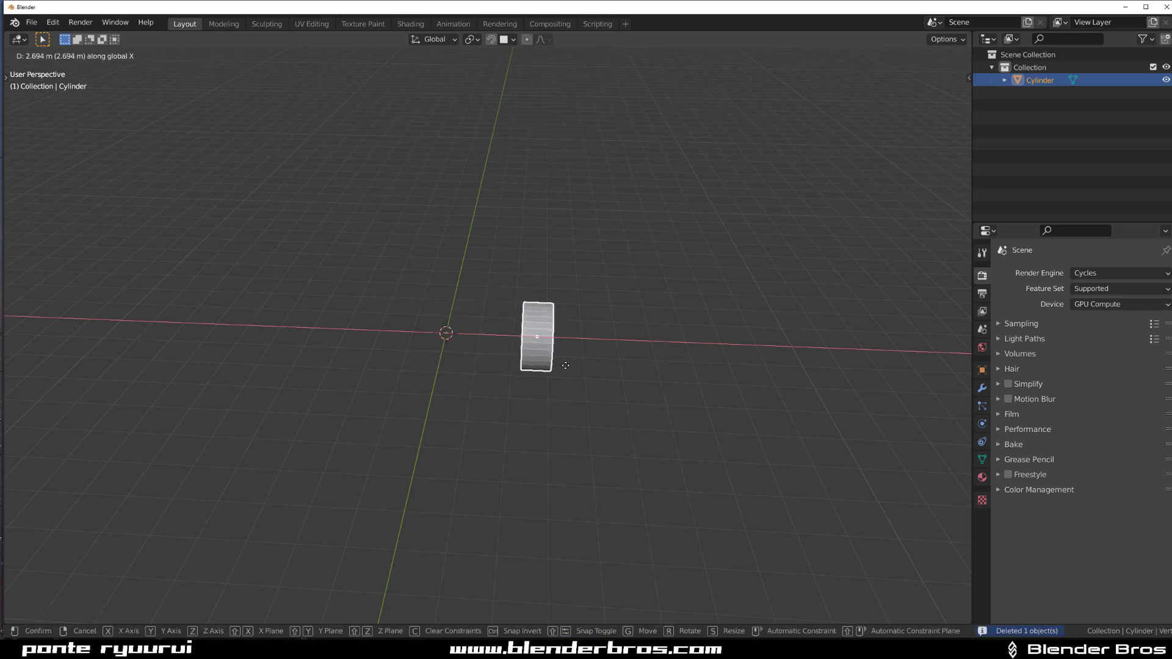
left_click(547, 360)
key("alt+x")
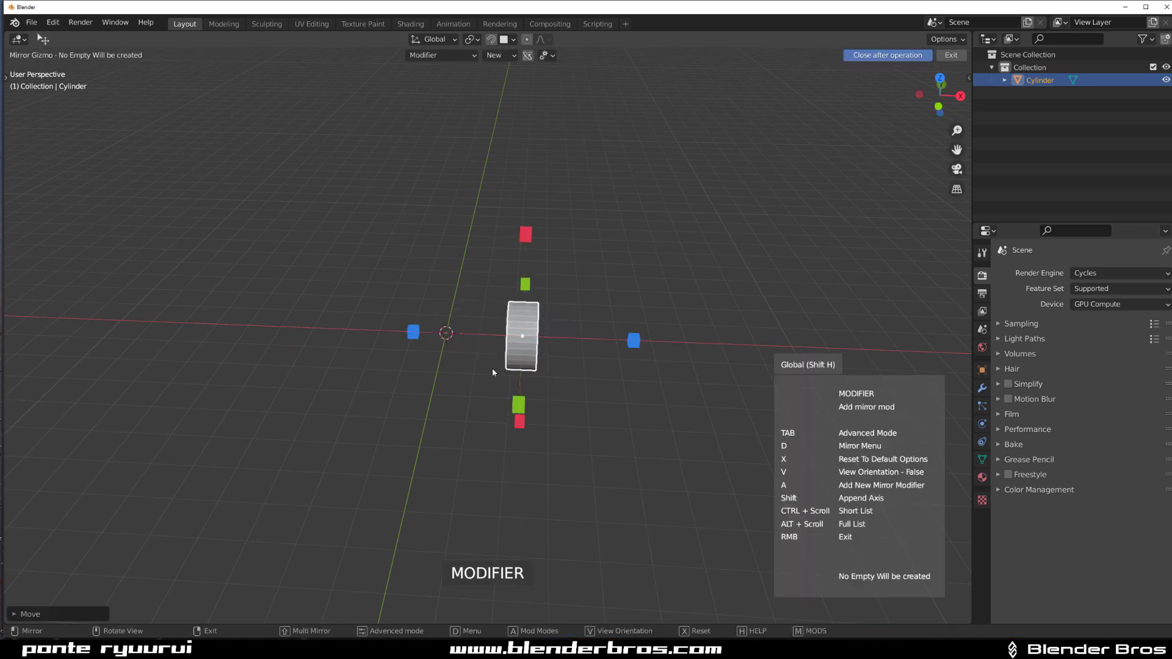
right_click(492, 368)
key("alt+x")
right_click(530, 180)
key("ctrl+z")
key("ctrl+z")
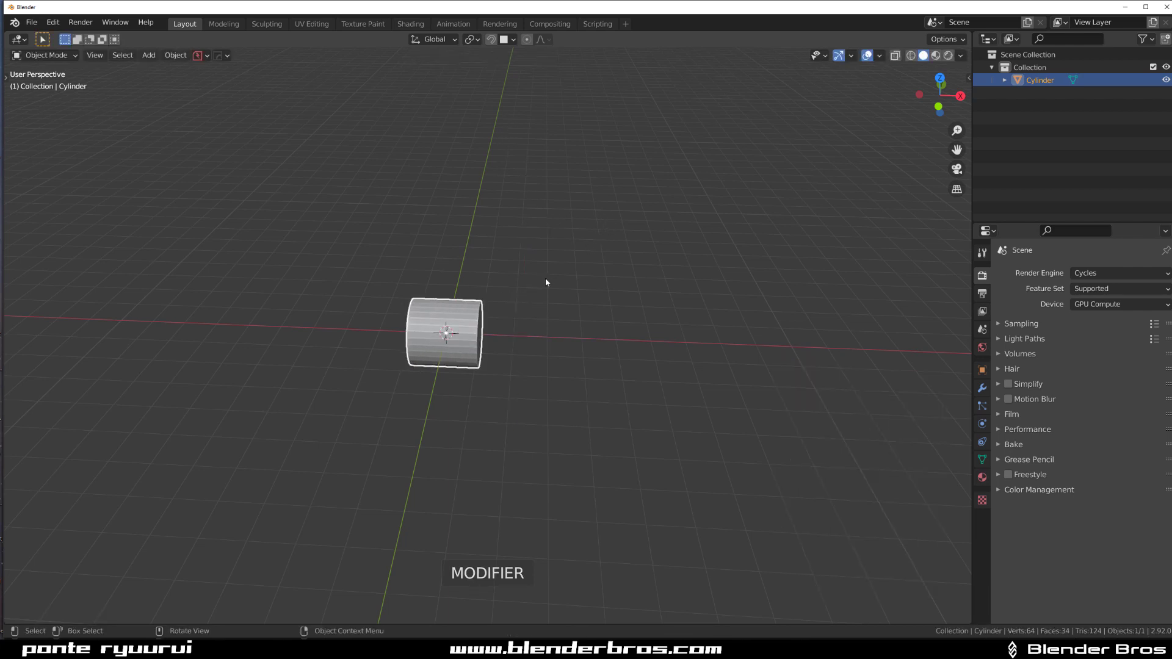
key("ctrl+shift+z")
Move the cylinder's geometry in Edit Mode along positive X away from its origin, and mirror the object across the X axis.
key("Tab")
key("Tab")
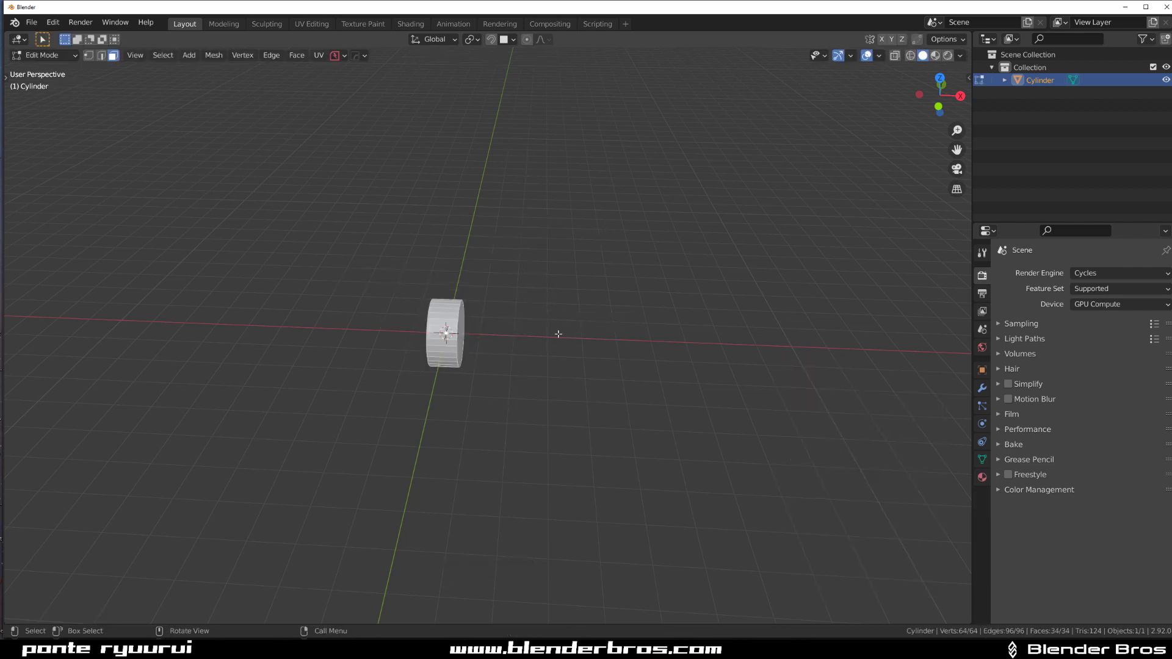
key("g")
key("z")
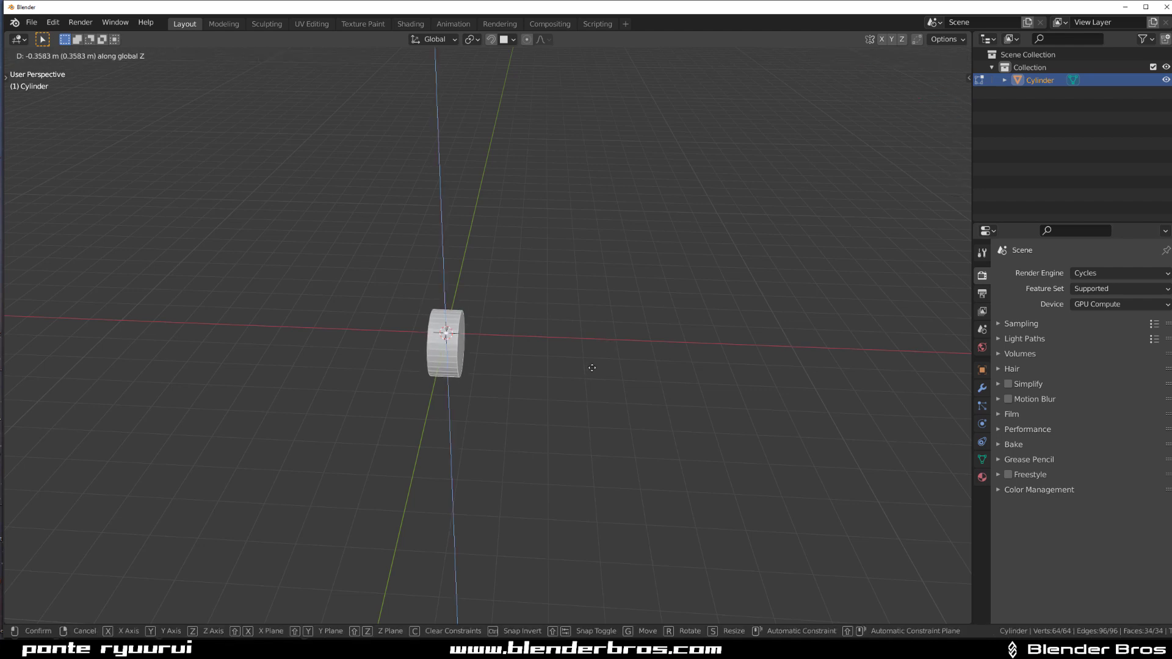
key("x")
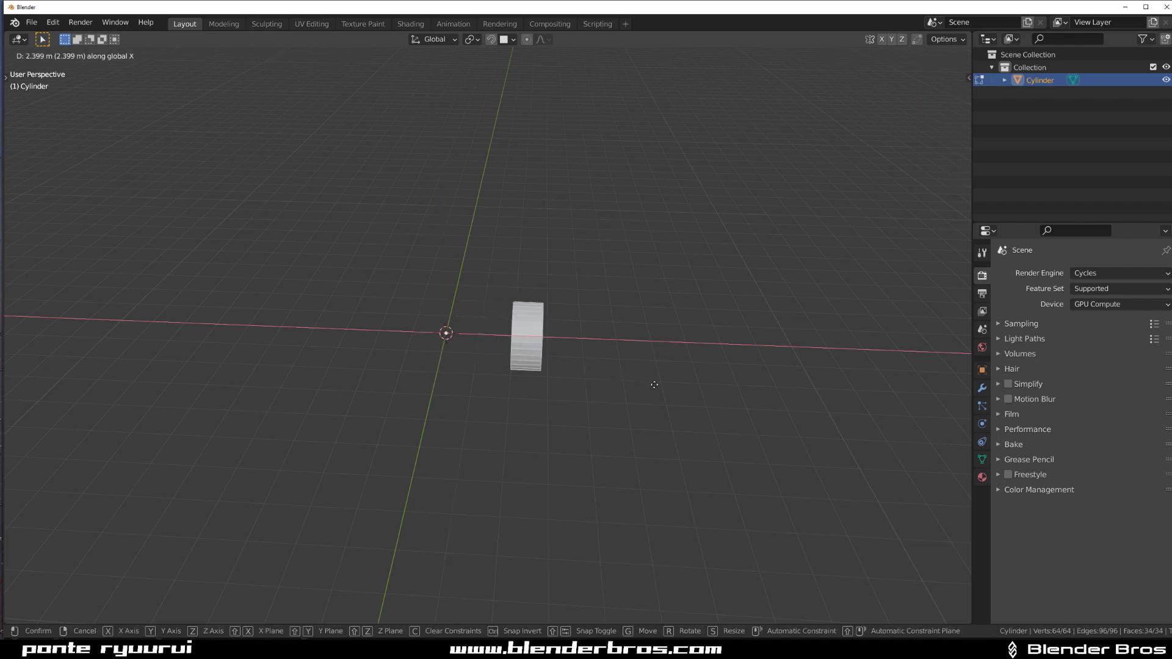
left_click(664, 389)
key("alt+x")
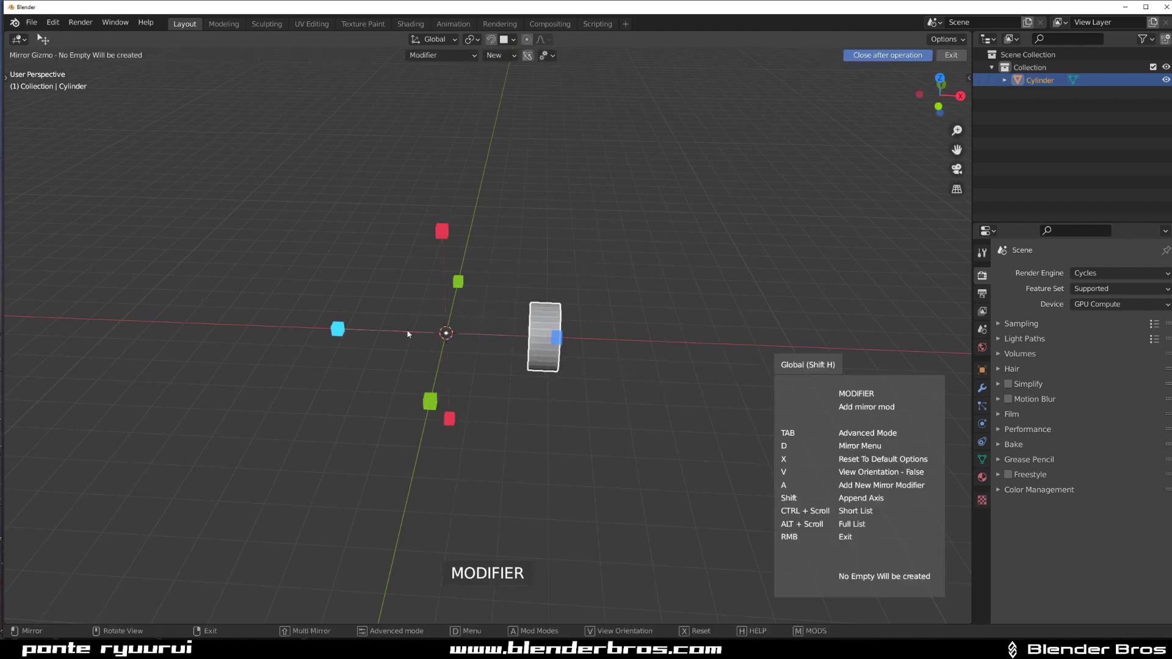
left_click(563, 340)
Duplicate the mirrored cylinder pair in the right orthographic view and place the copy well away along positive Y.
middle_click_drag(569, 343, 409, 324)
scroll(481, 319, "down", 2)
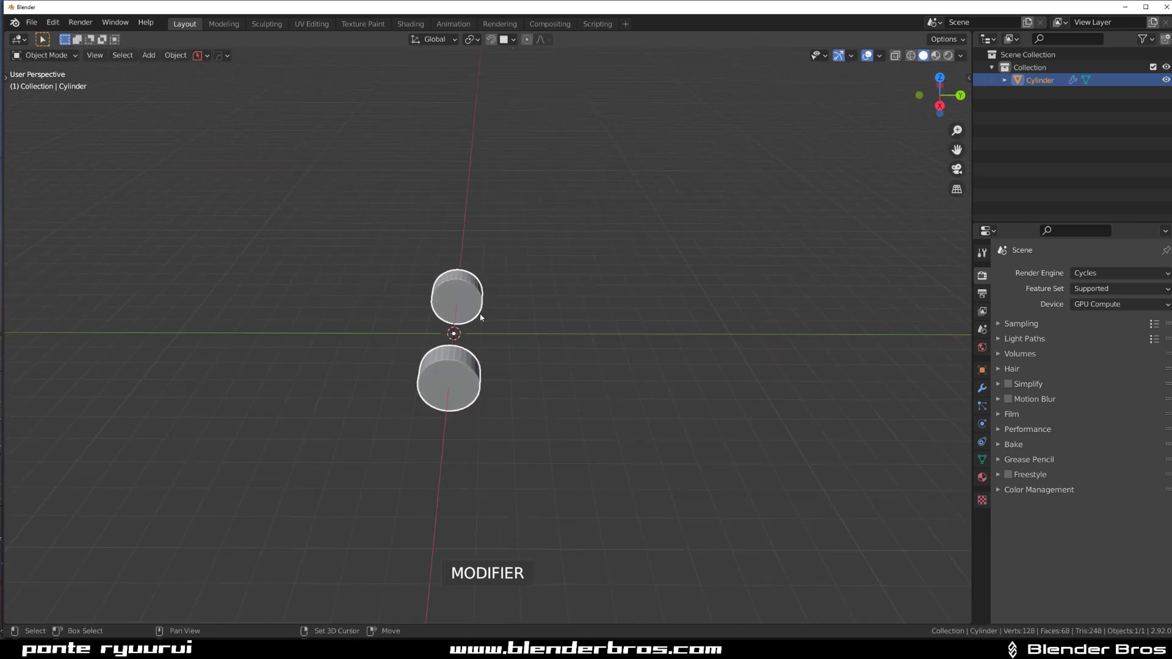
key("grave")
middle_click_drag(481, 319, 562, 332, "shift")
left_click(620, 274)
scroll(483, 299, "up", 4)
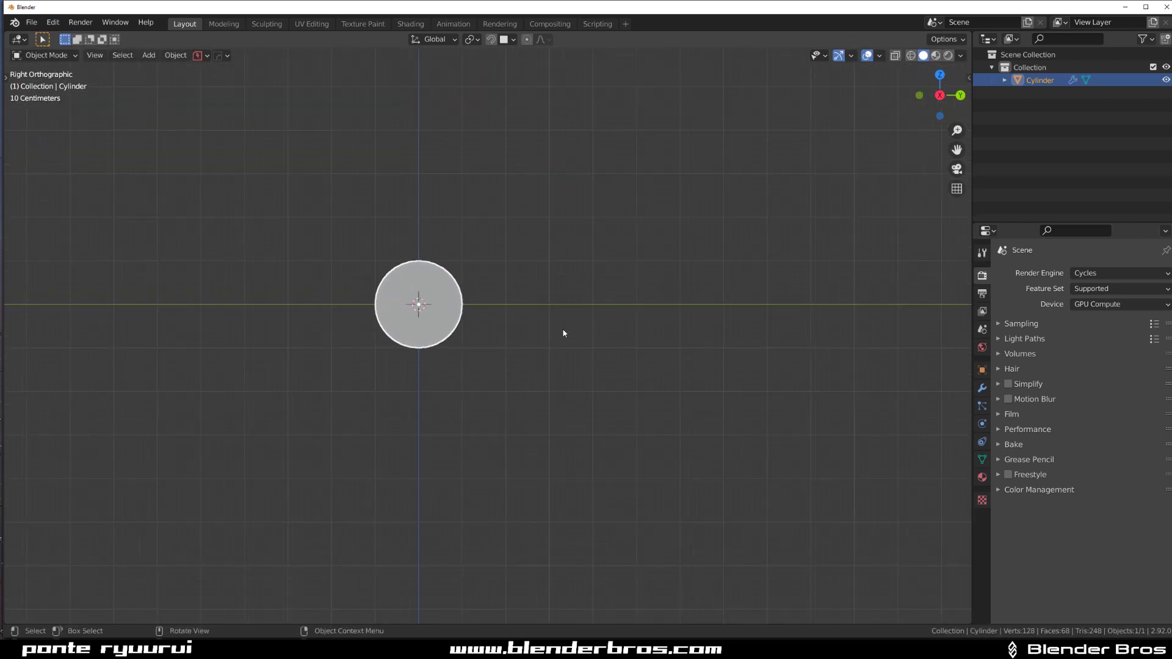
scroll(570, 331, "down", 1)
scroll(570, 331, "down", 1)
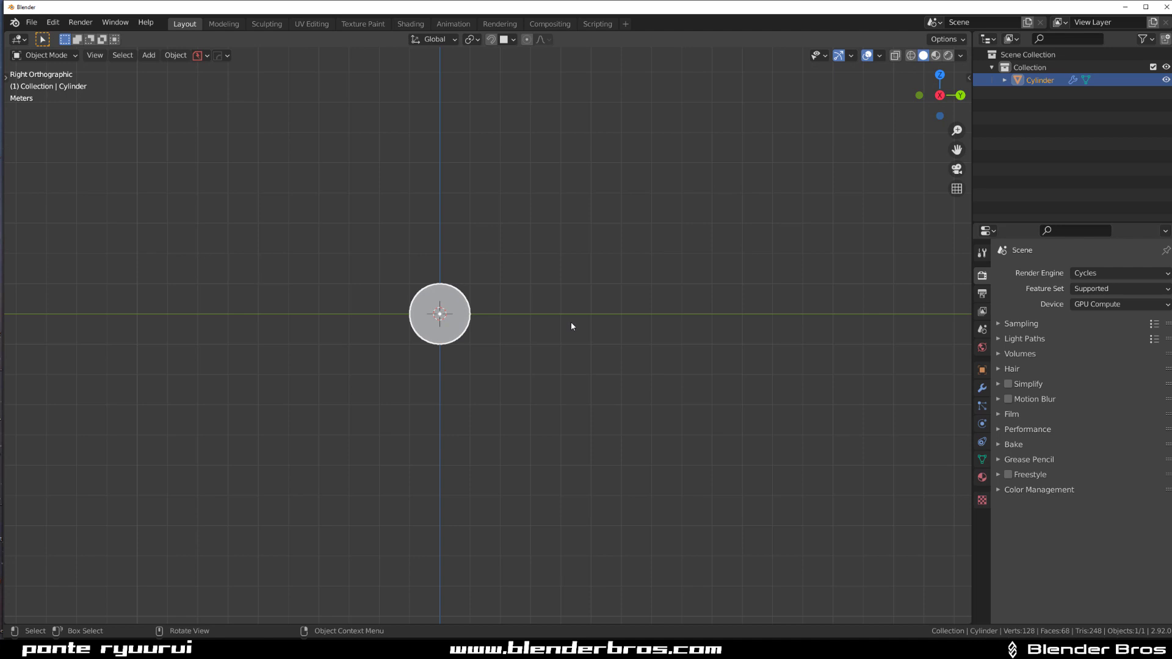
scroll(570, 328, "down", 1)
key("shift+d")
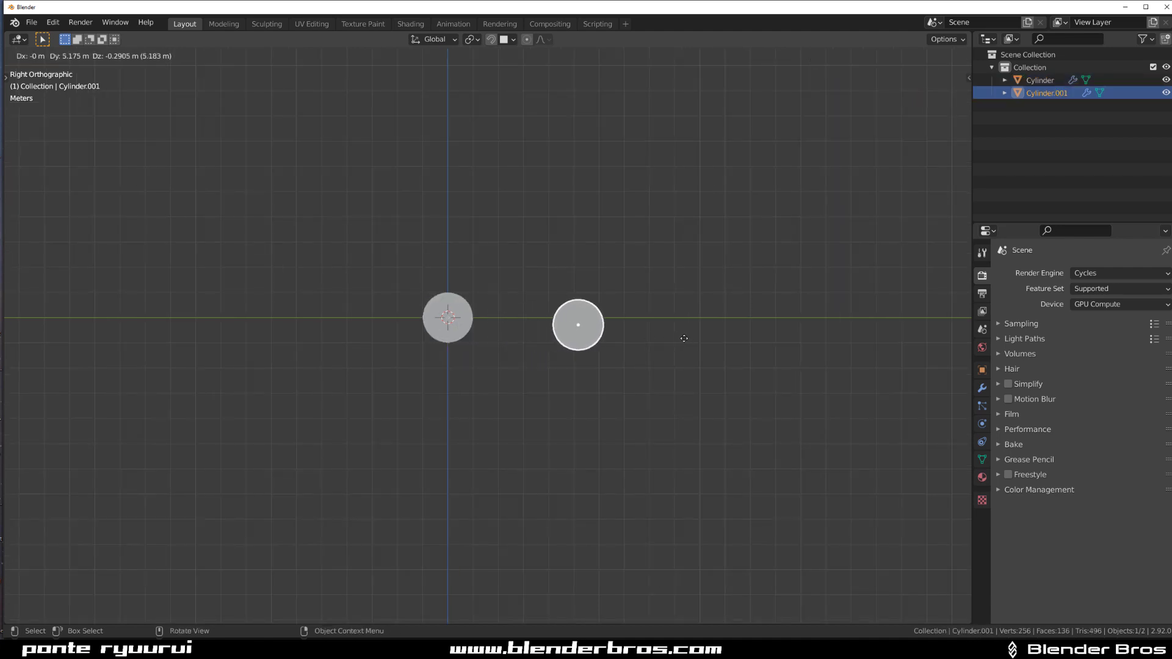
left_click(764, 331)
Enlarge the duplicated cylinders to about 1.6 times their size and move them closer to the original pair, slightly higher along Z.
key("s")
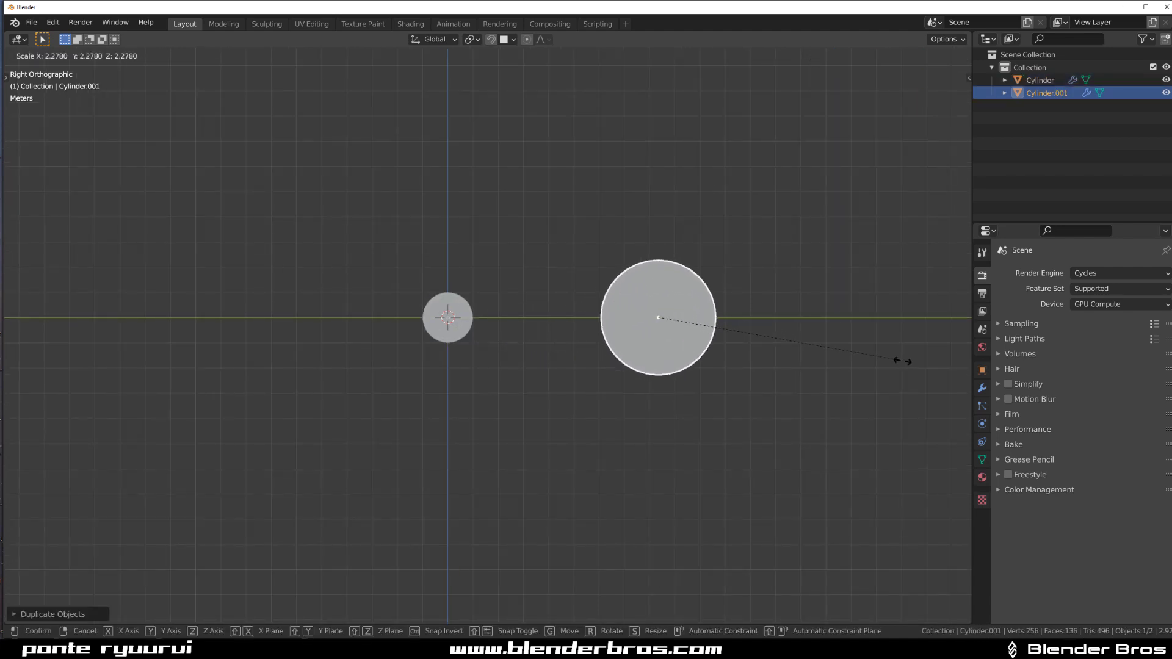
left_click(853, 352)
key("g")
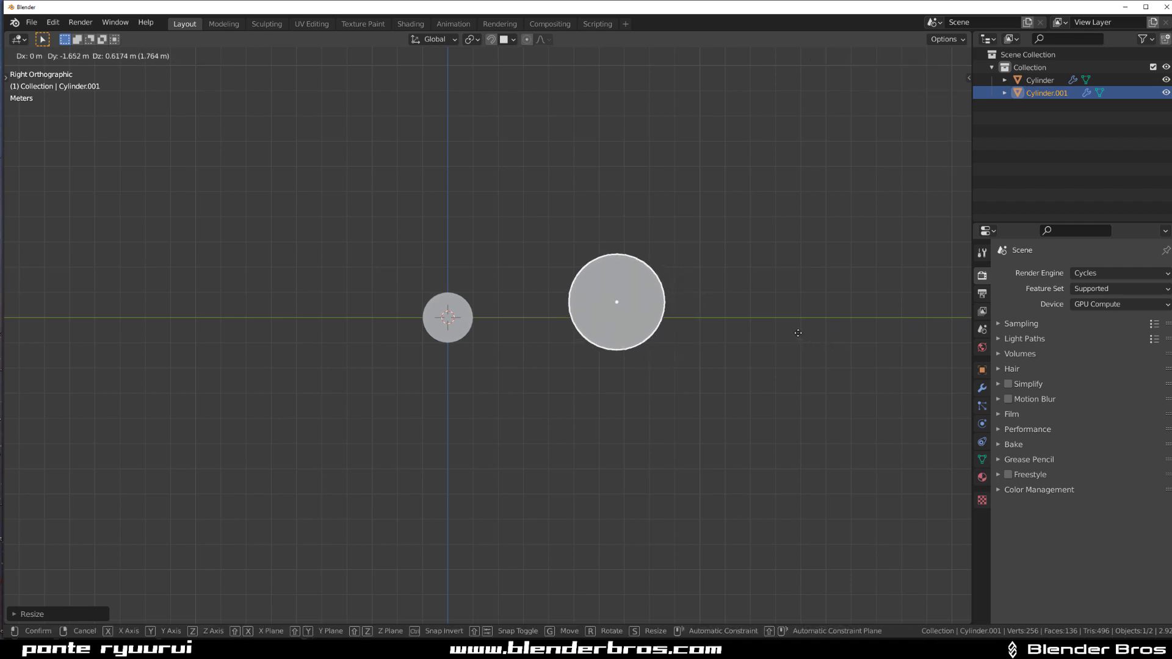
left_click(804, 312)
key("s")
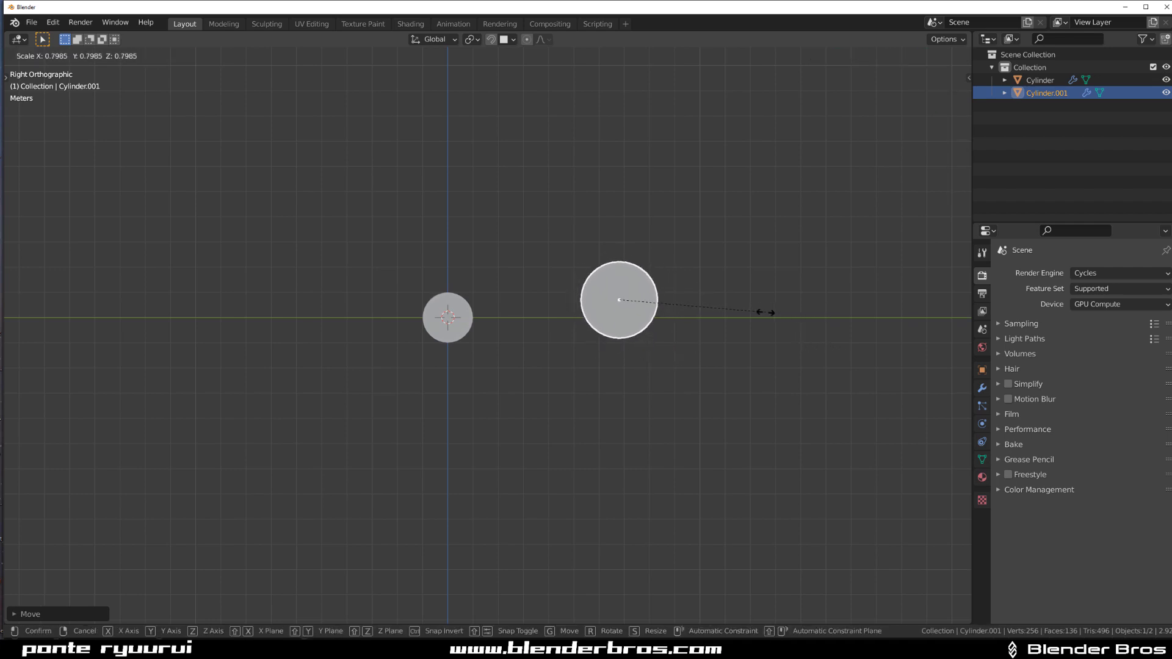
left_click(770, 312)
key("g")
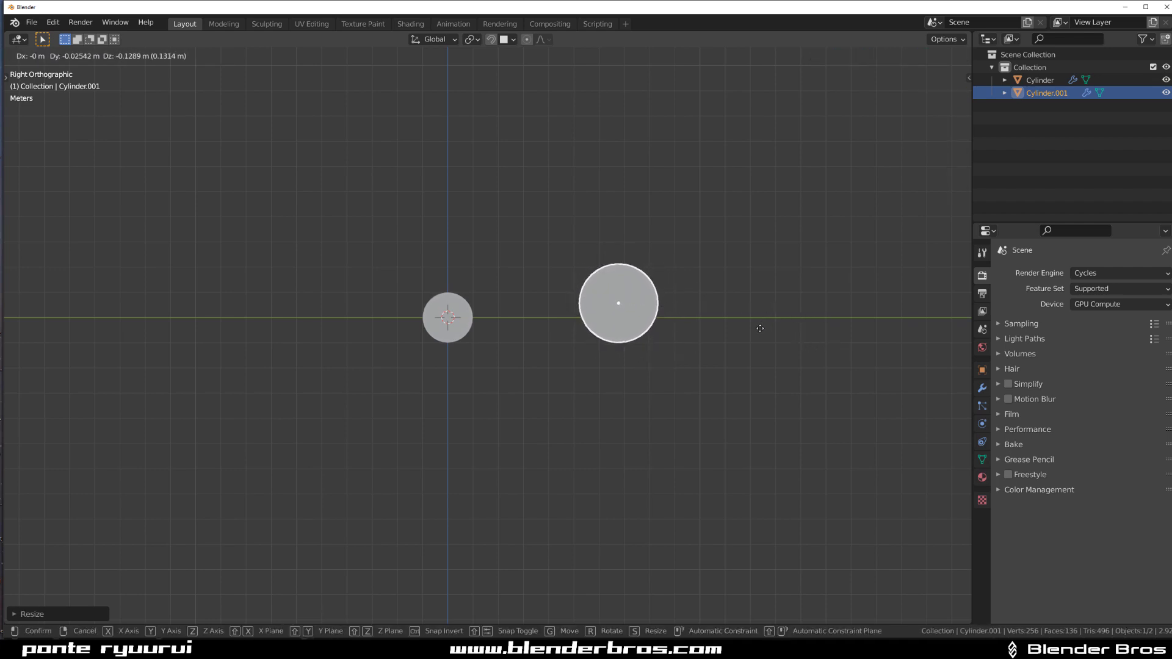
left_click(760, 328)
Add a cube mesh at the scene origin.
middle_click_drag(651, 328, 559, 353, "shift")
key("shift+a")
mouse_move(482, 339)
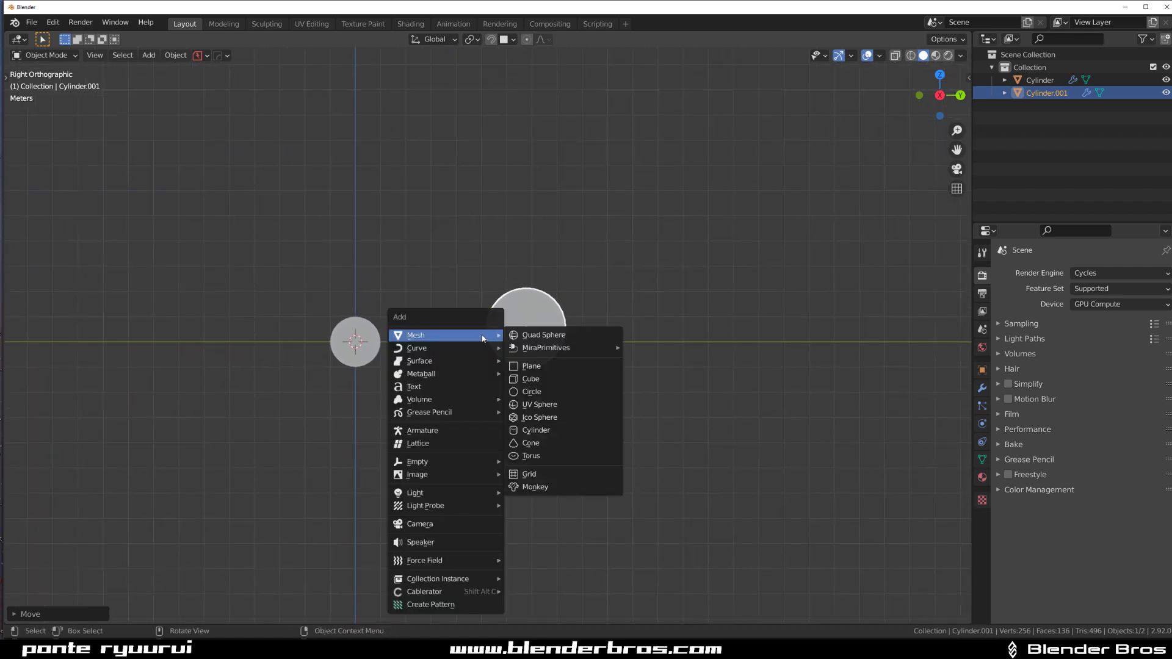
left_click(546, 379)
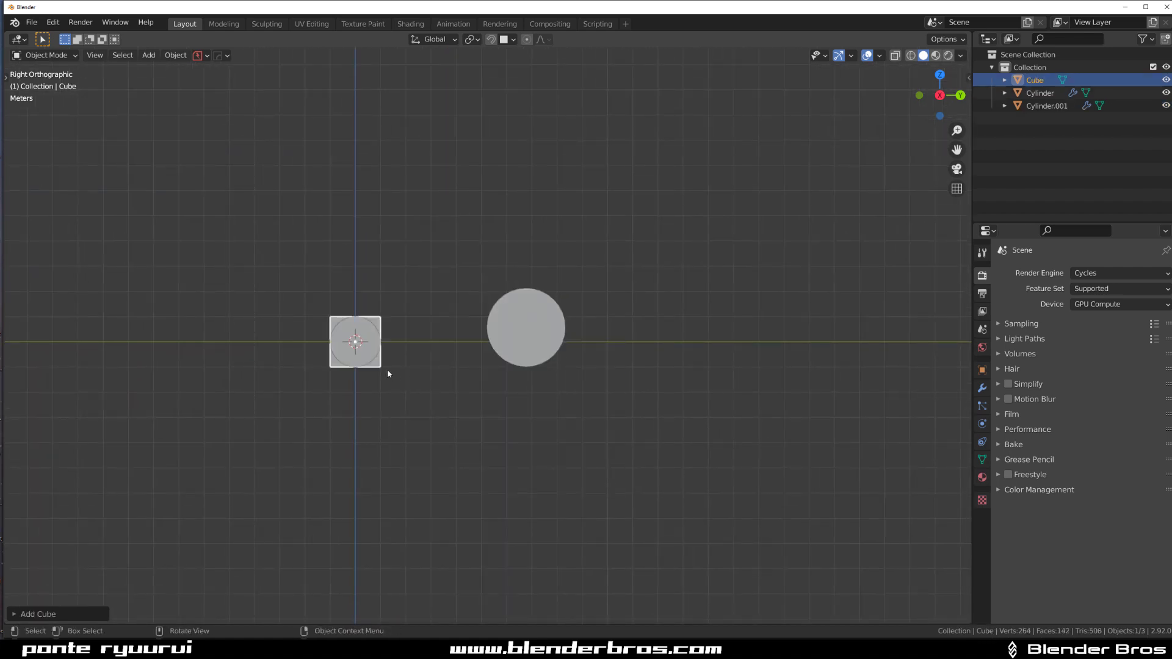
Move the cube up between the small and large cylinders and stretch it along Y until it overlaps both.
key("g")
left_click(540, 324)
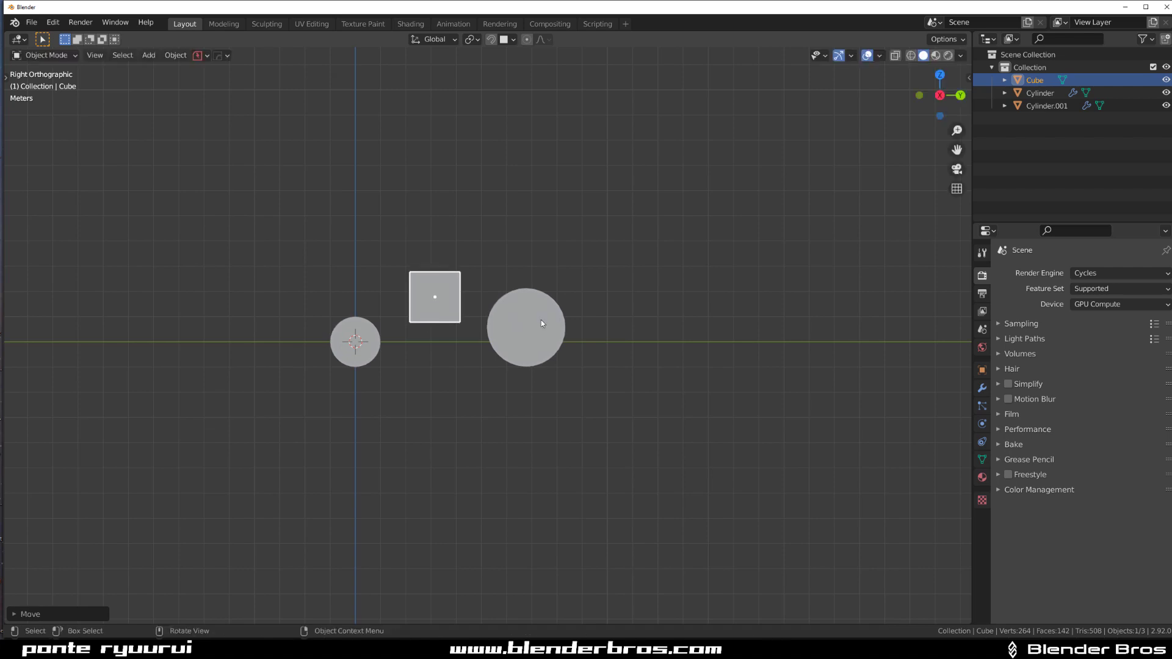
key("s")
key("y")
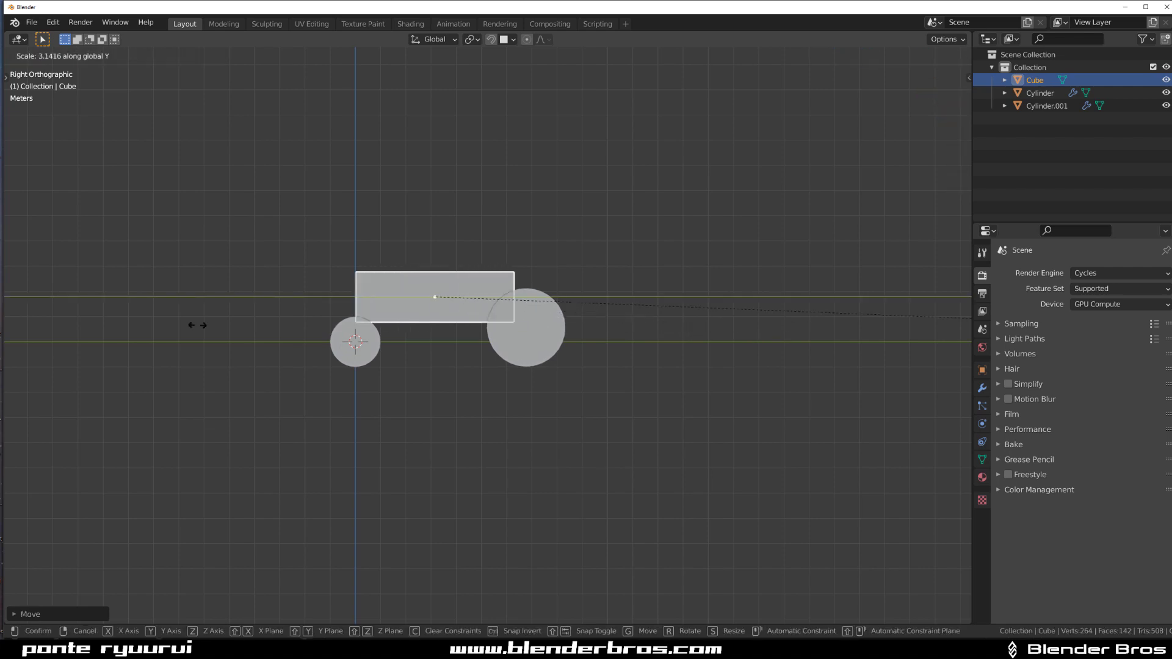
left_click(387, 320)
scroll(394, 298, "up", 3)
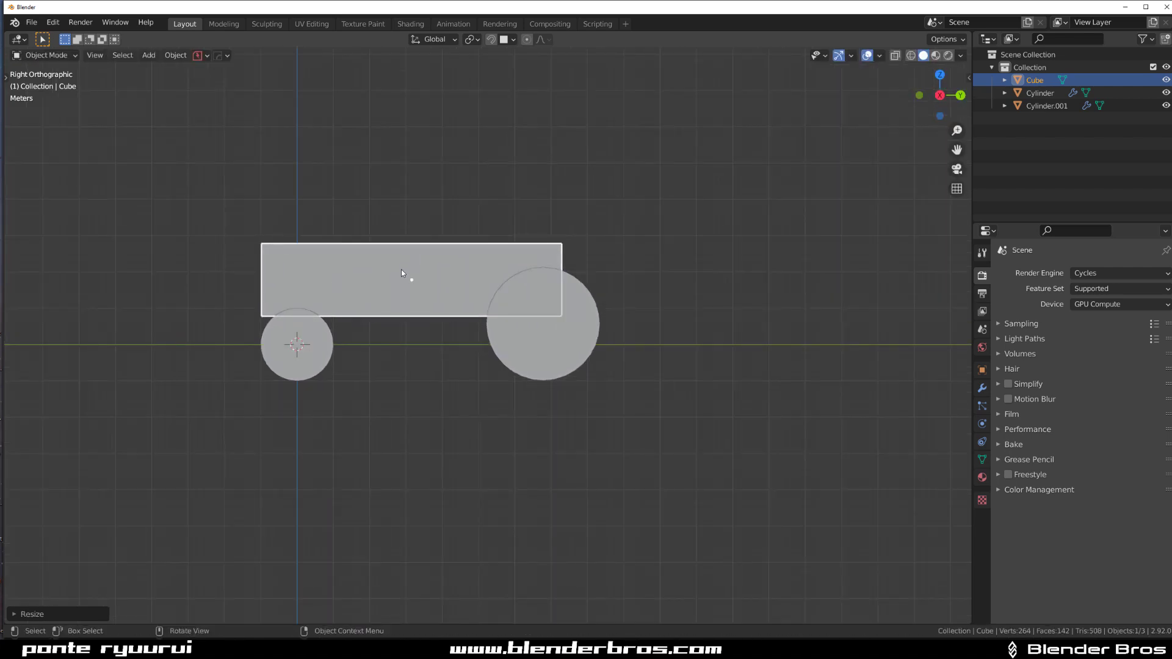
Lower the stretched cube about 1.05 m along Z and shift it about 0.35 m along Y toward the large cylinder.
key("g")
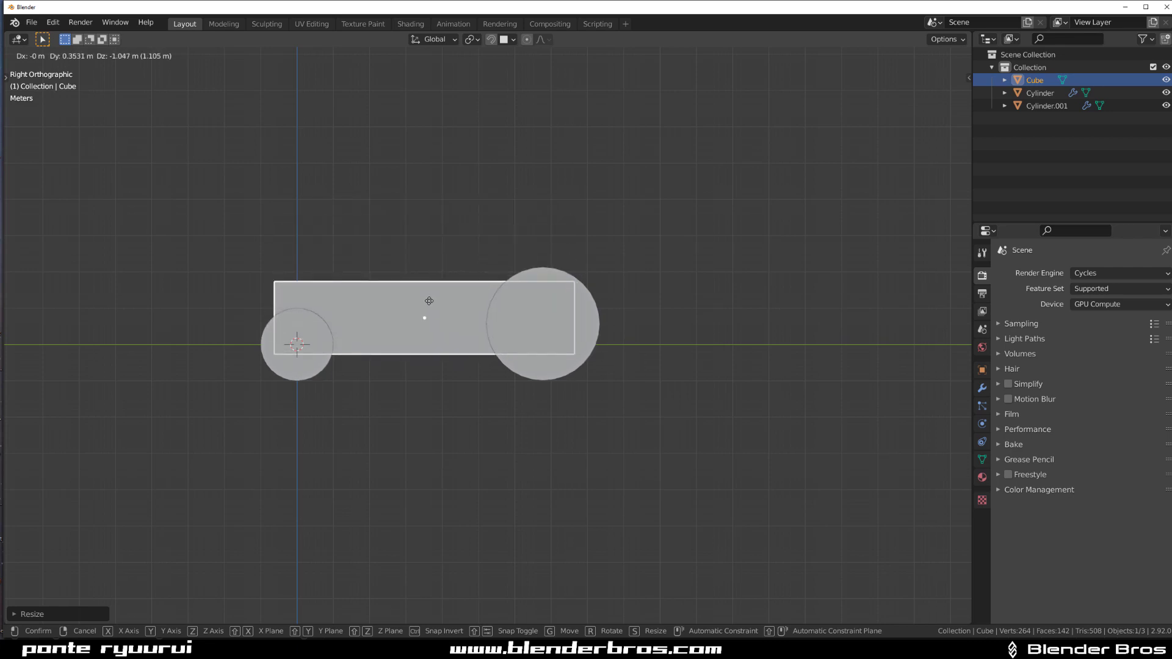
left_click(429, 301)
middle_click_drag(445, 328, 445, 311, "shift")
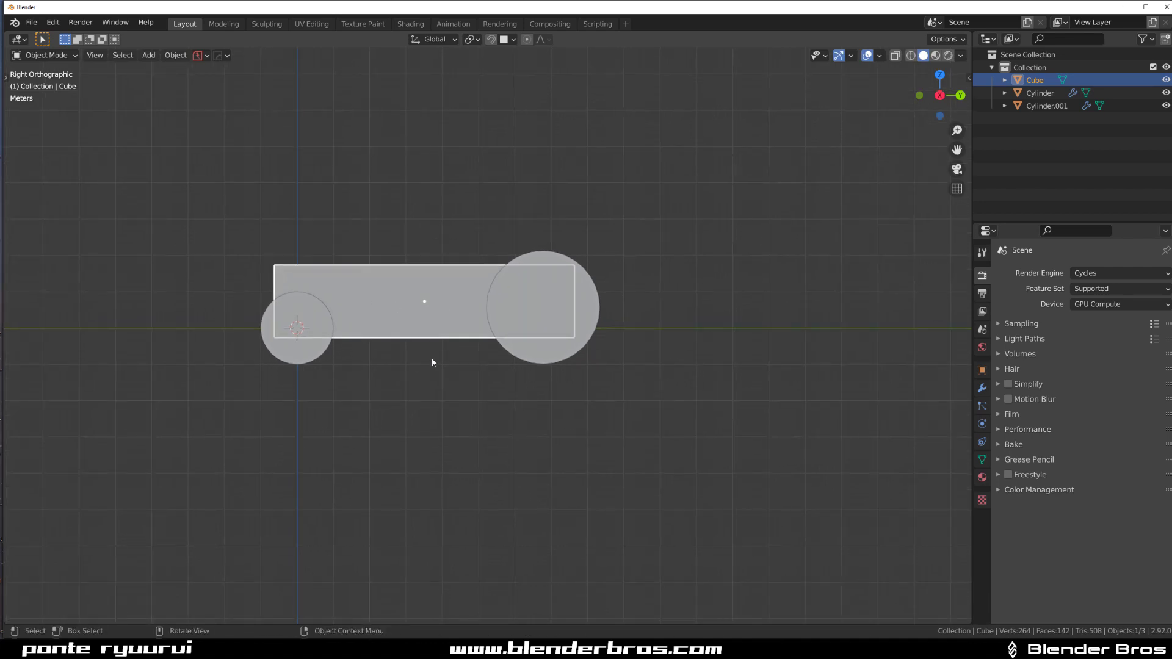
Cut the cube's top with a BoxCutter Ngon so its upper edge slopes down toward the small cylinder.
key("alt+w")
key("d")
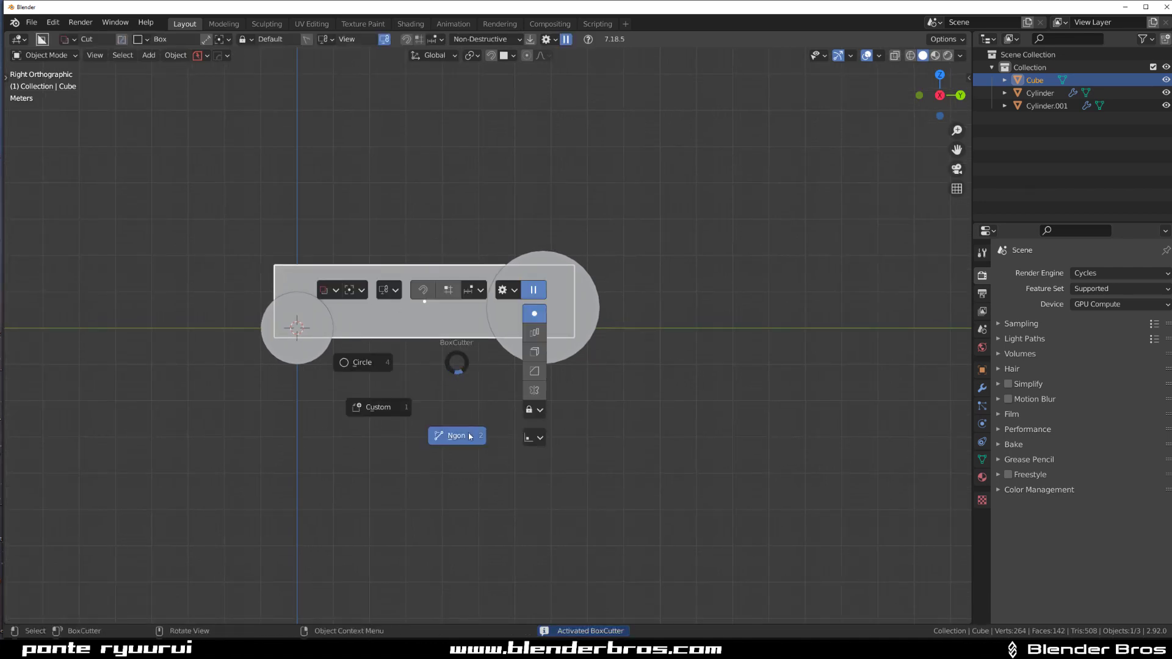
left_click(469, 436)
left_click(192, 321)
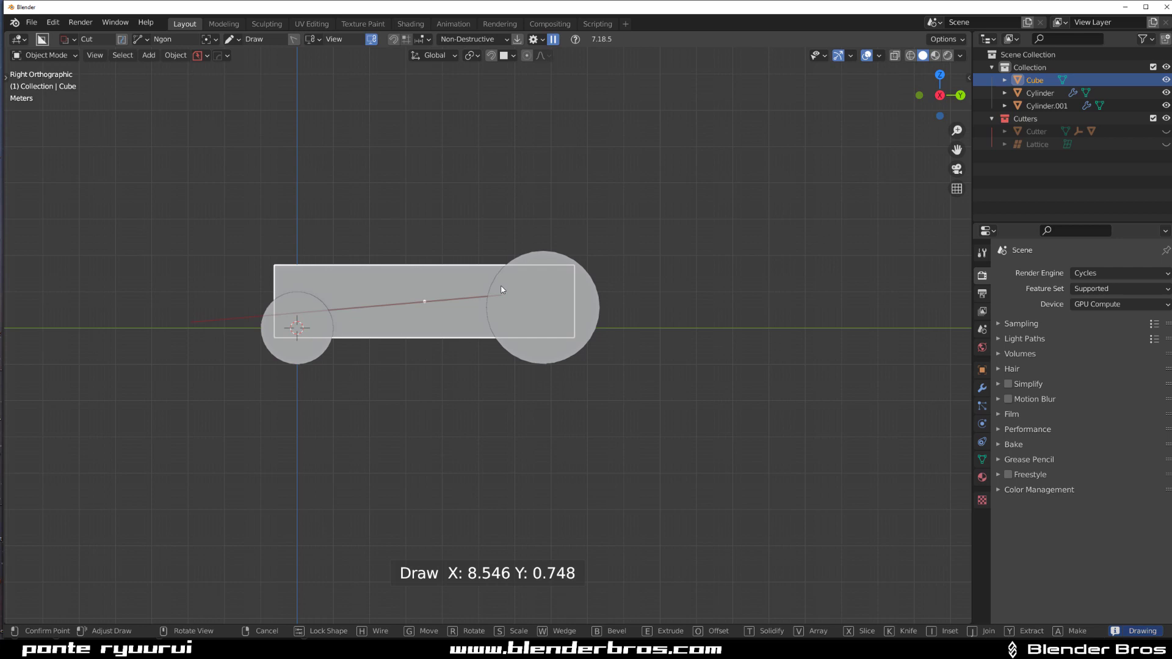
left_click(658, 269)
left_click(651, 187)
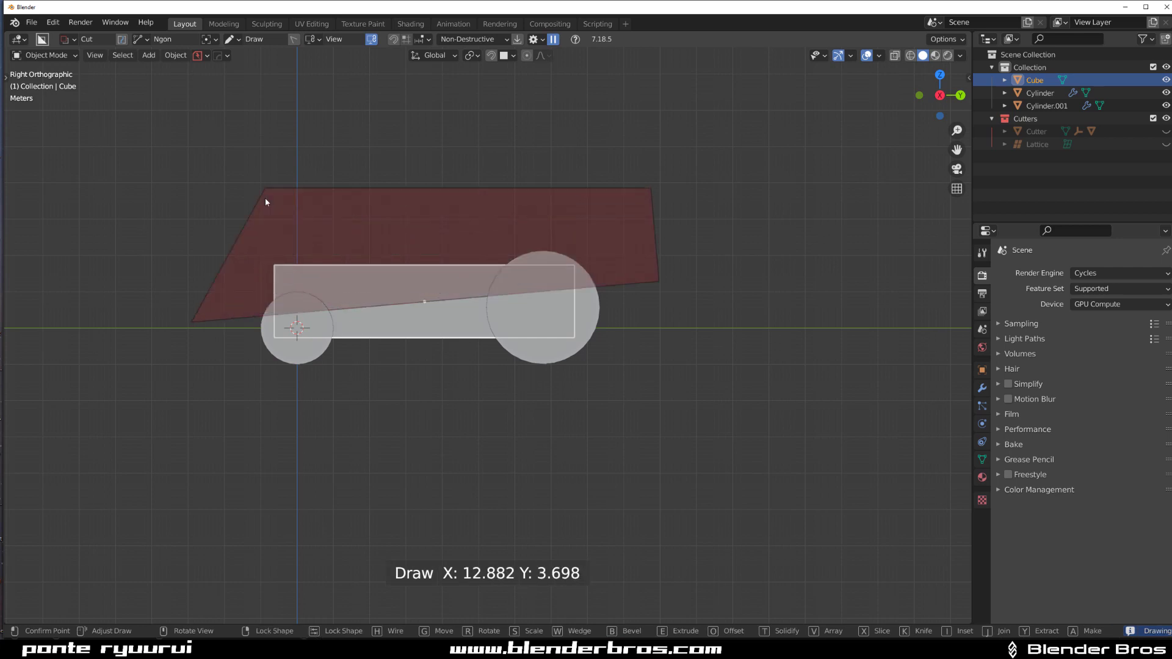
key("space")
left_click(437, 315)
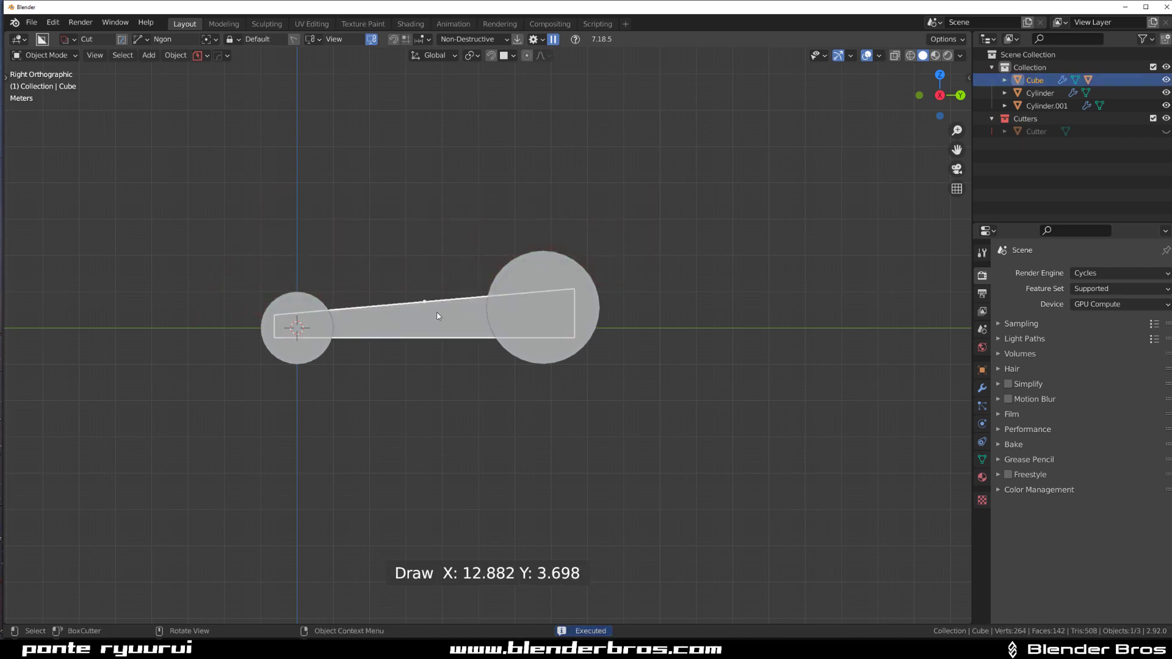
Tilt the body a few degrees up toward the large cylinder and shrink it slightly so its ends stay within both cylinder outlines.
key("h")
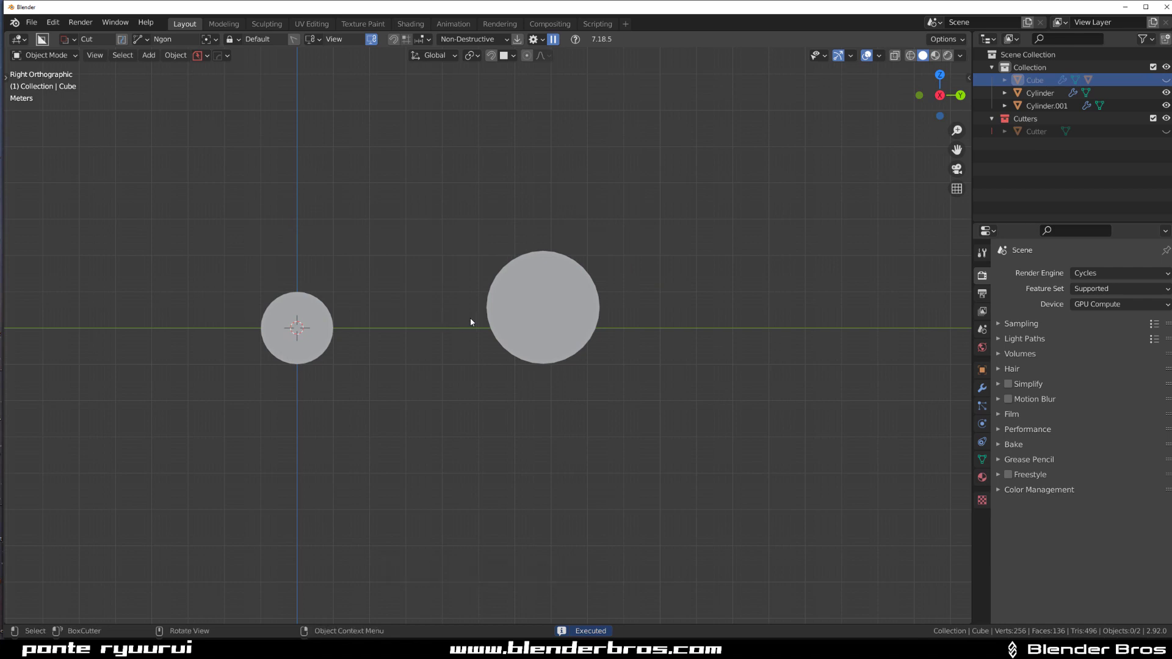
key("ctrl+z")
key("r")
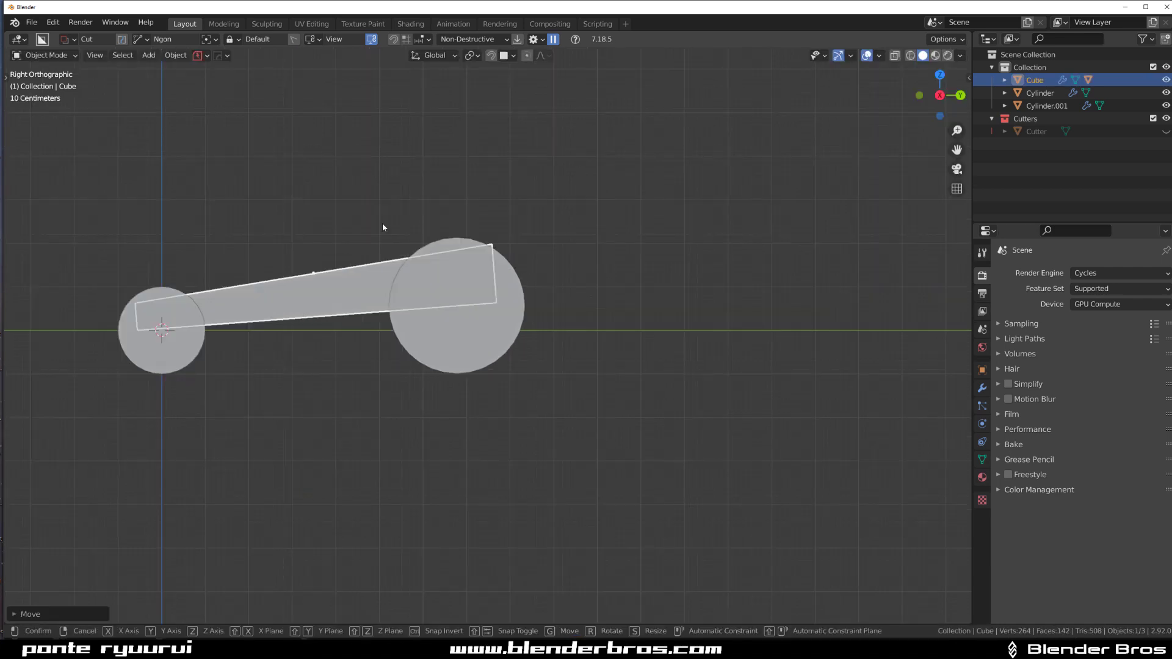
left_click(384, 230)
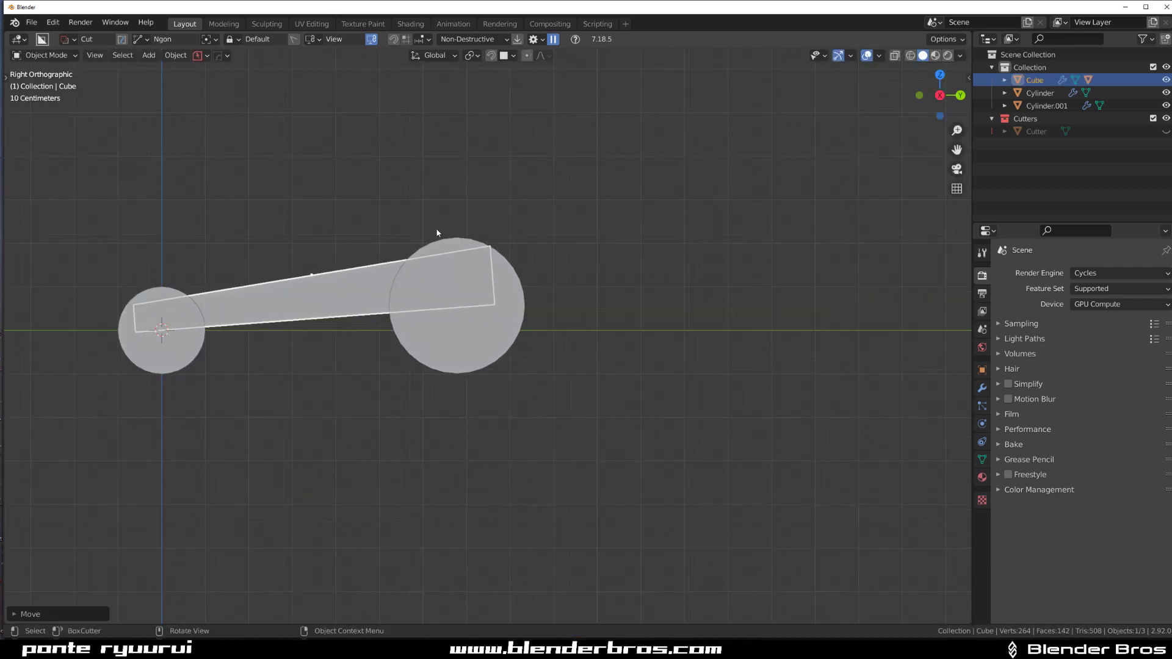
key("f")
key("s")
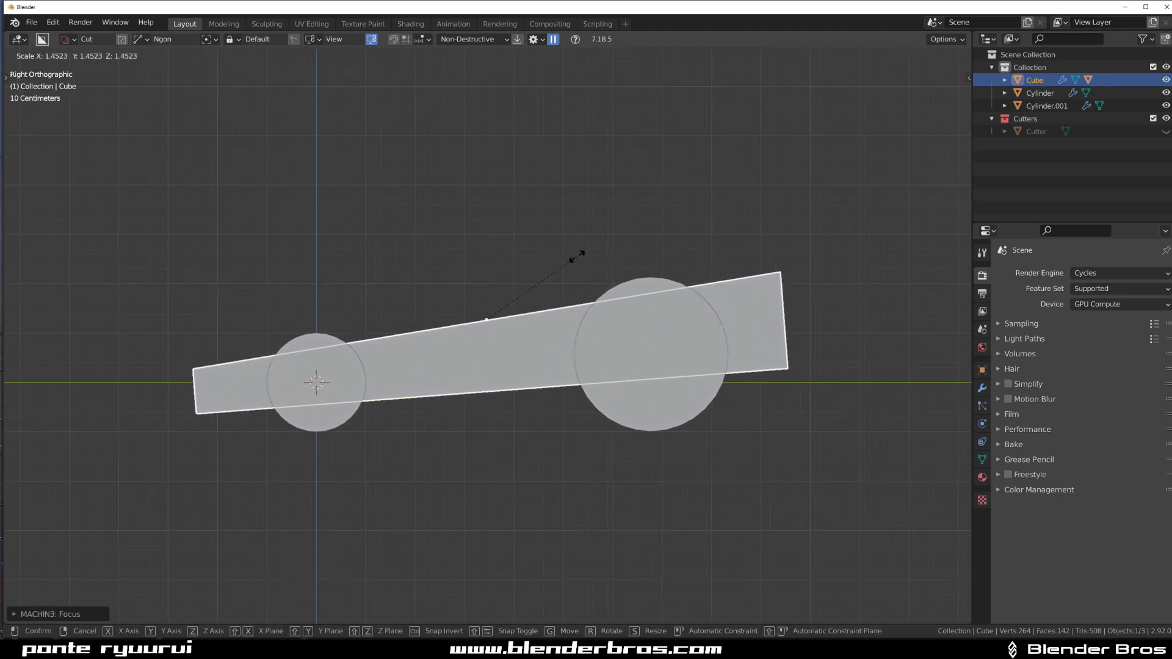
left_click(536, 269)
Cut the body's underside near the large cylinder with an Ngon, forming a small step and an upward-sloping lower edge.
scroll(525, 288, "down", 2)
middle_click_drag(514, 301, 465, 244, "shift")
scroll(467, 269, "up", 3)
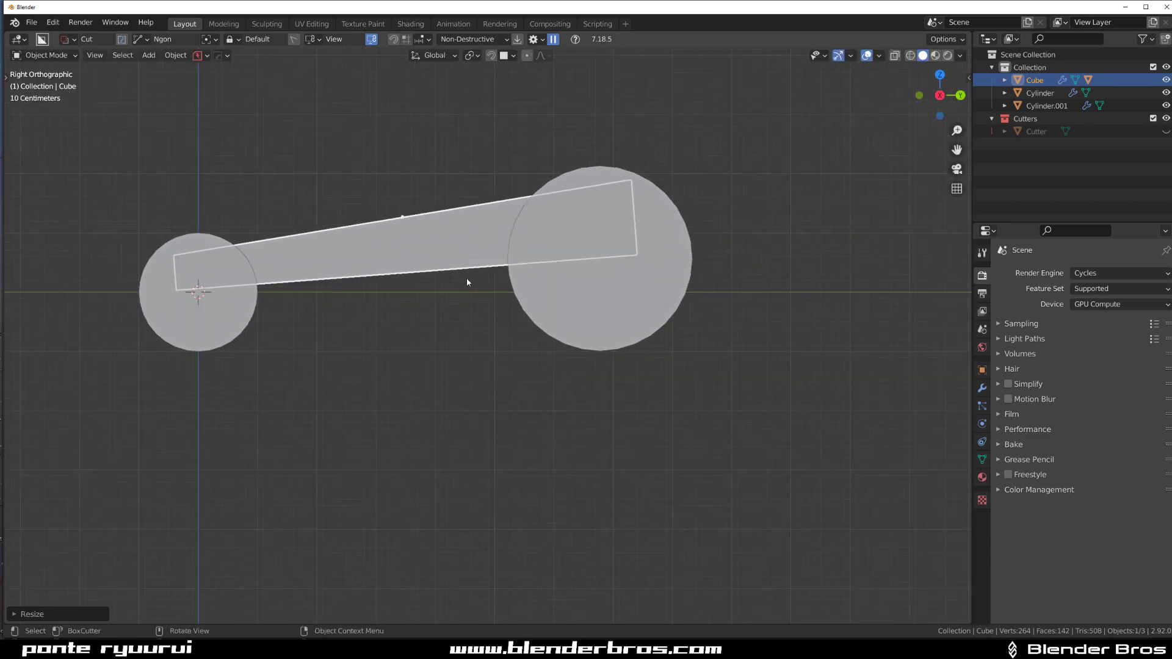
left_click(461, 265)
left_click(482, 261)
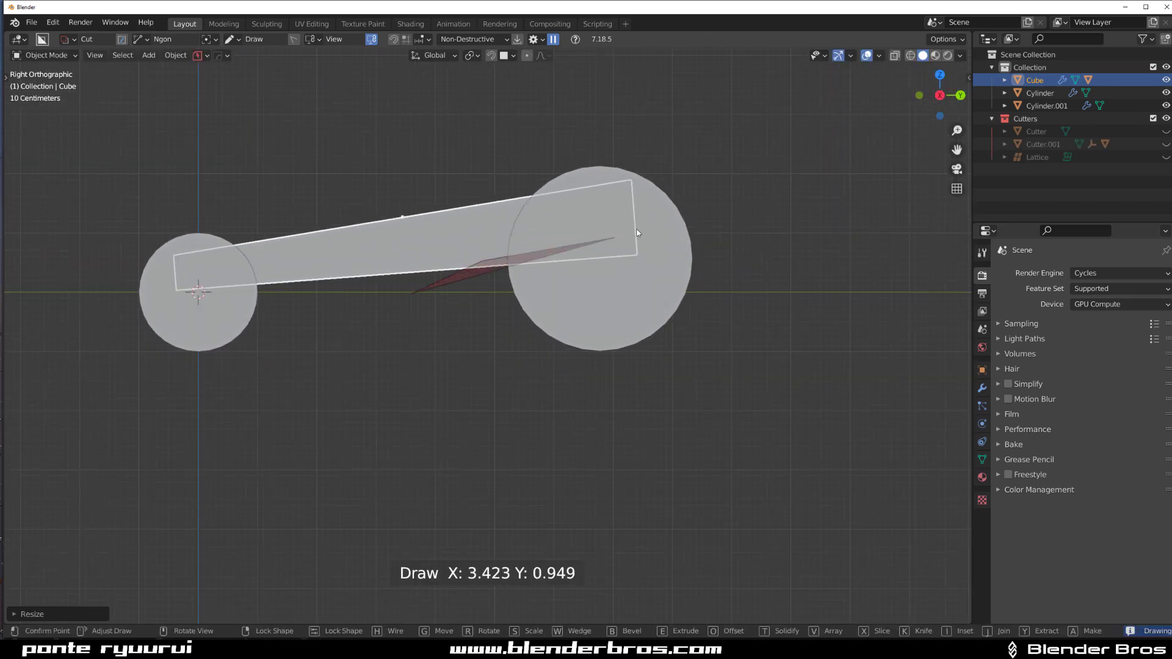
left_click(646, 231)
double_click(719, 314)
left_click(719, 315)
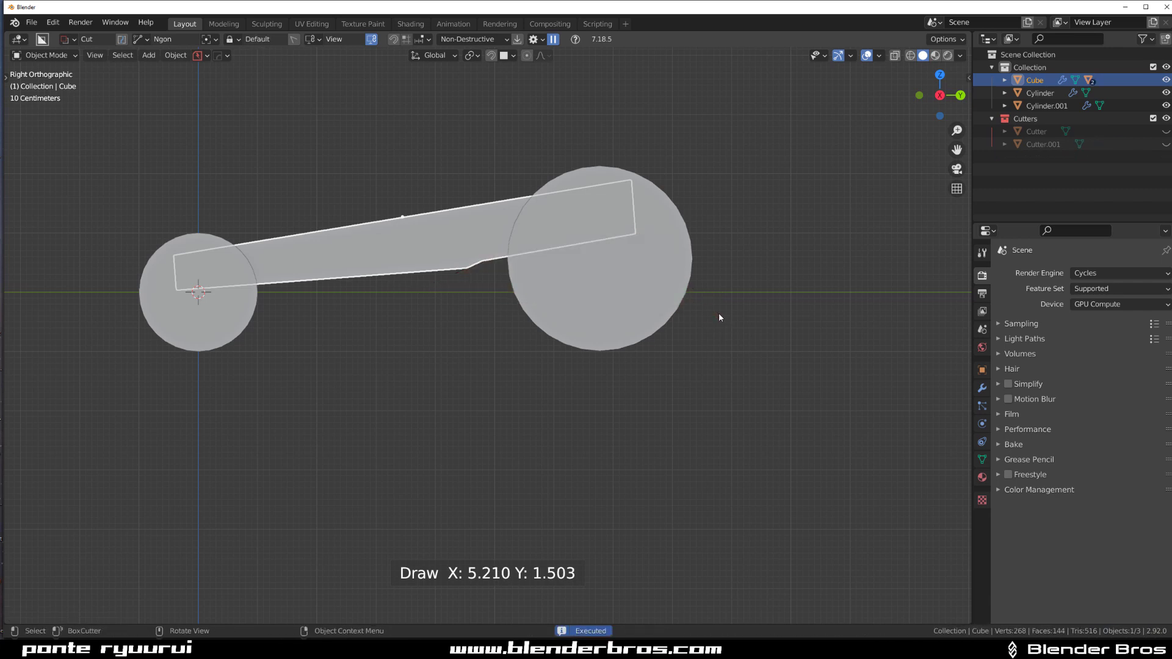
Cut a shallow horizontal recess into the body's underside at the small cylinder with a four-point Ngon.
left_click(167, 278)
left_click(315, 277)
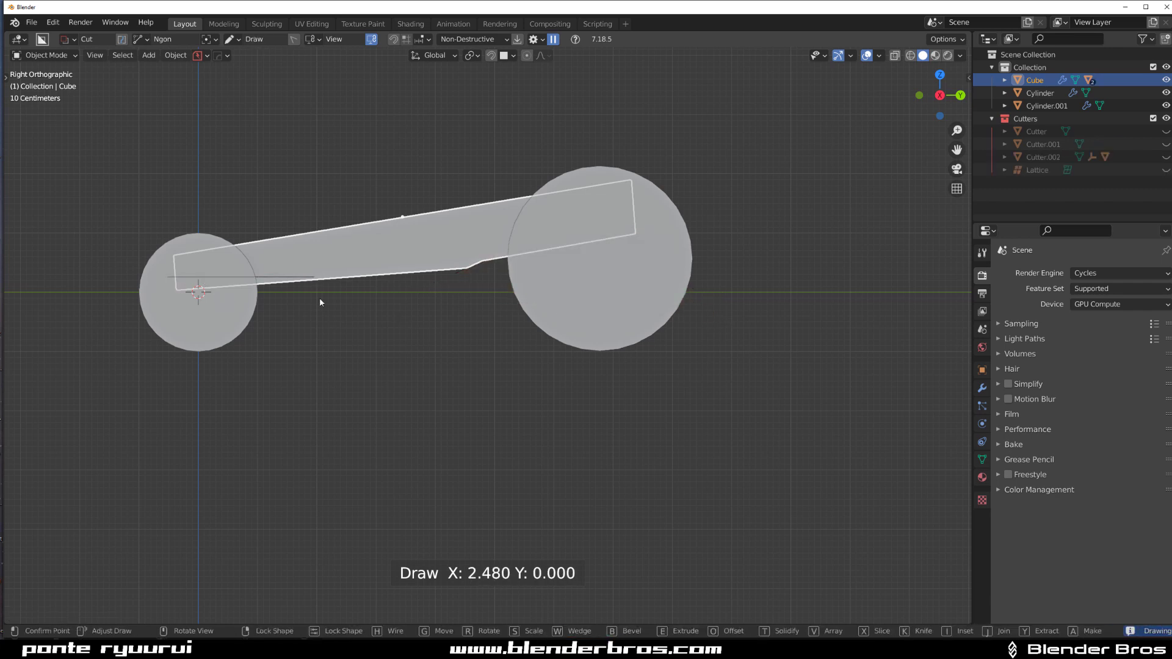
left_click(336, 324)
double_click(159, 352)
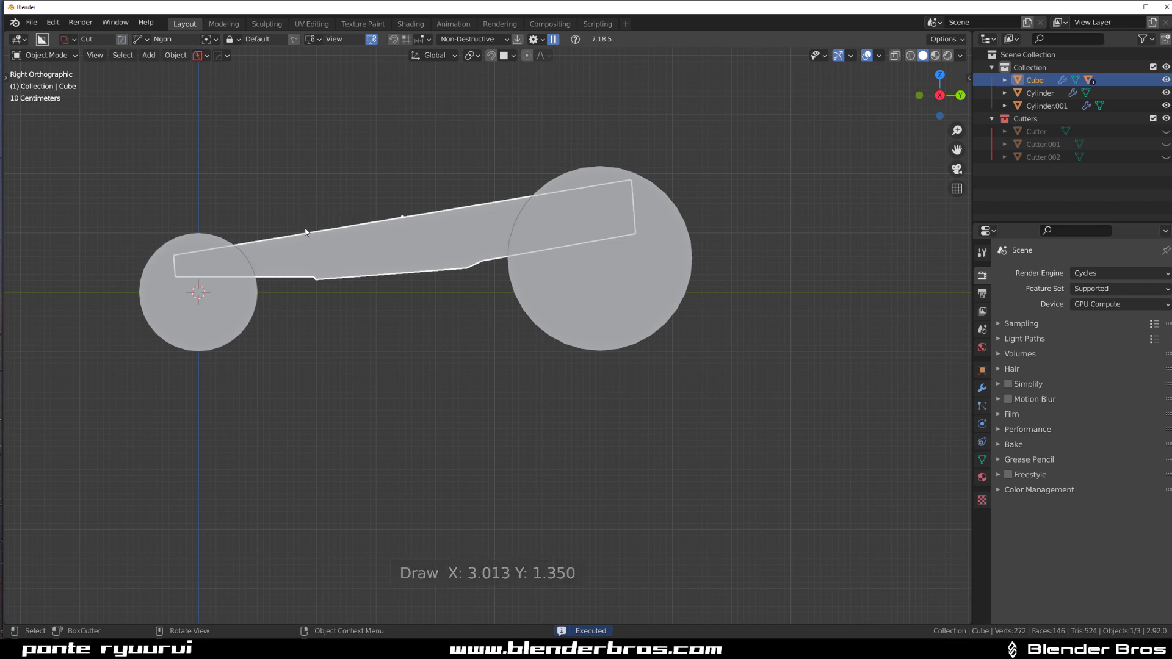
Scroll through the body's Booleans back to the first one and bring up its top cutter for editing.
scroll(414, 228, "down", 2)
key("q")
left_click(403, 254)
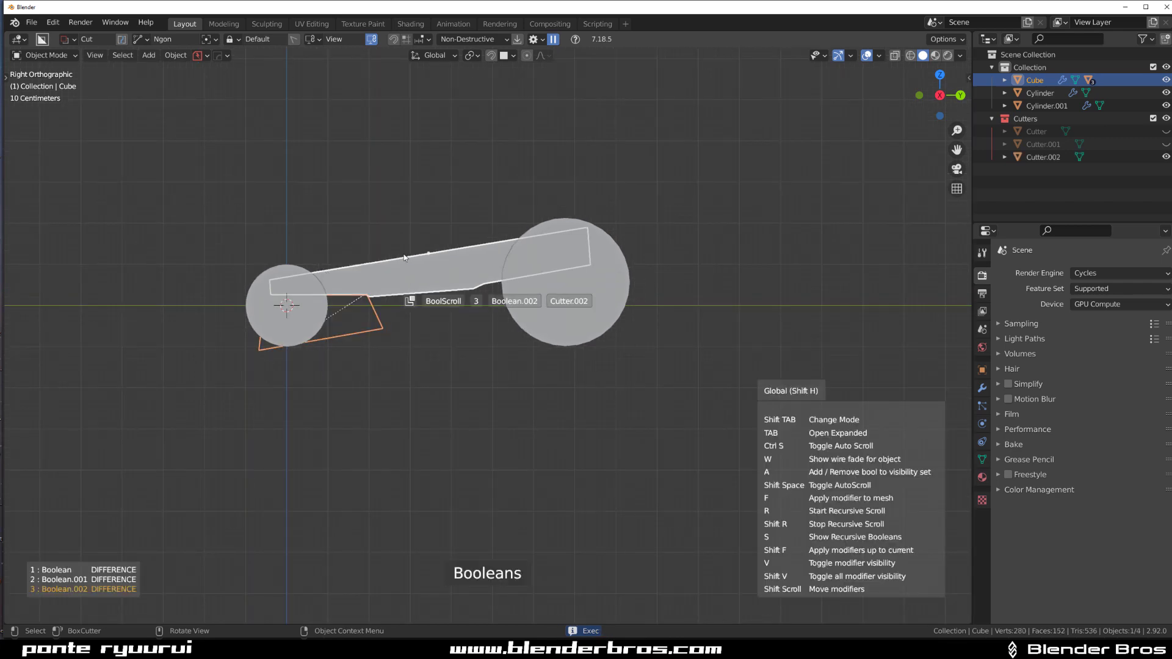
scroll(403, 258, "up", 2)
left_click(404, 258)
left_click(335, 280)
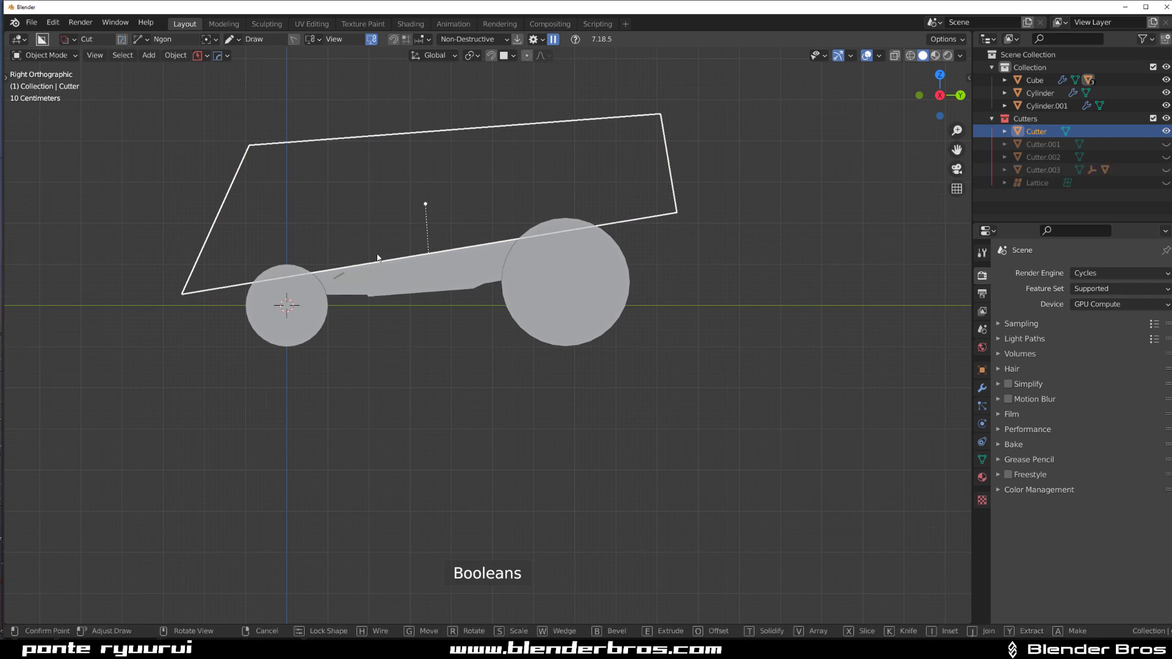
left_click(398, 242)
left_click(500, 225)
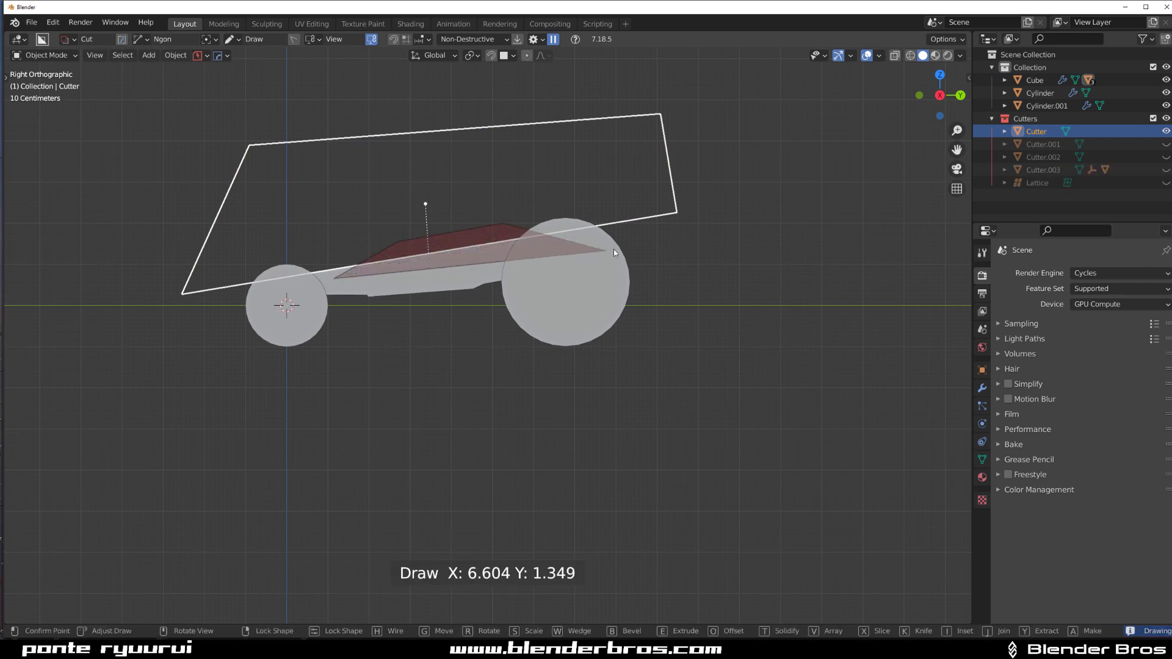
key("Escape")
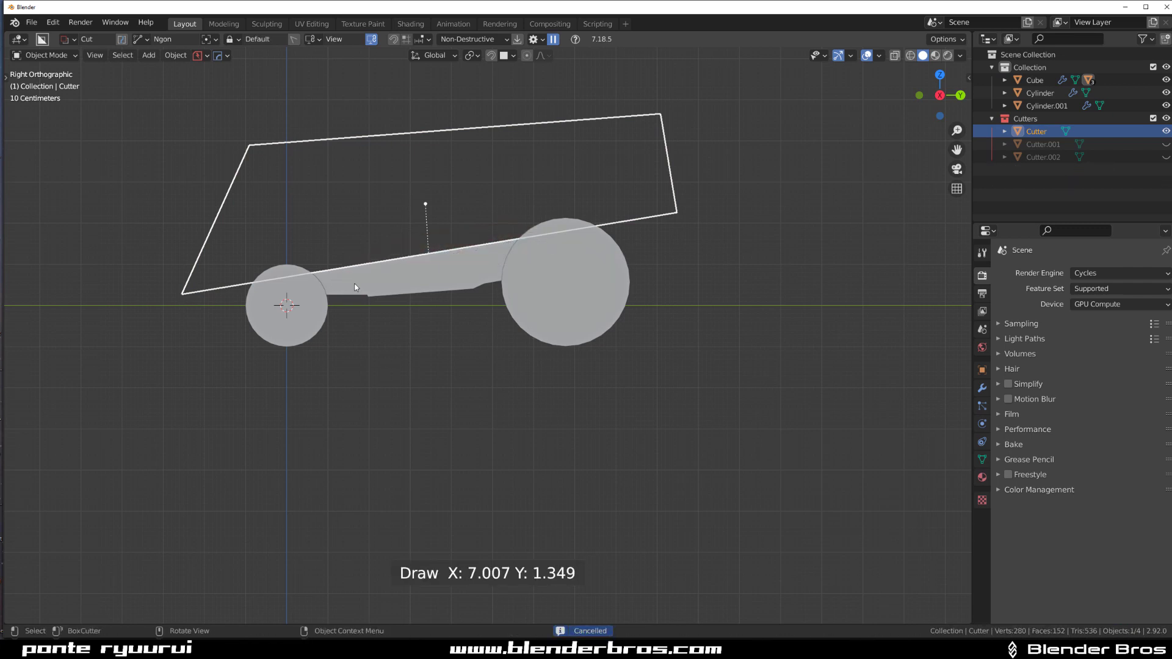
left_click(360, 274)
right_click(407, 250)
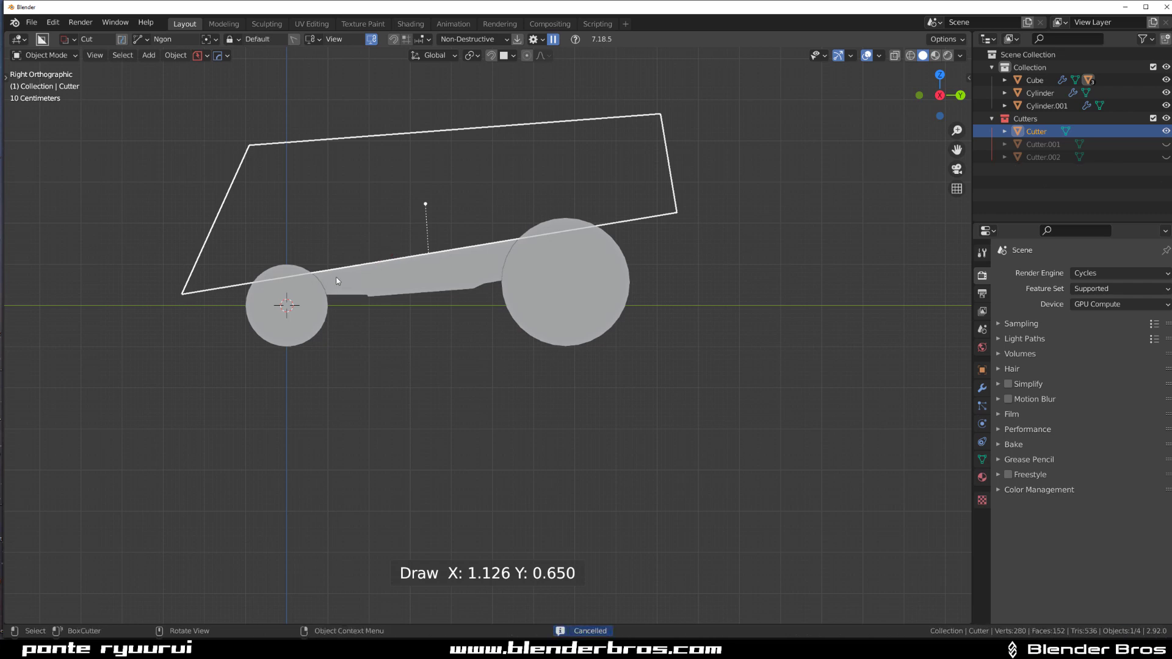
Cut the top cutter's lower edge with an Ngon so the body rises into a hump toward the large cylinder.
left_click(334, 278)
left_click(440, 233)
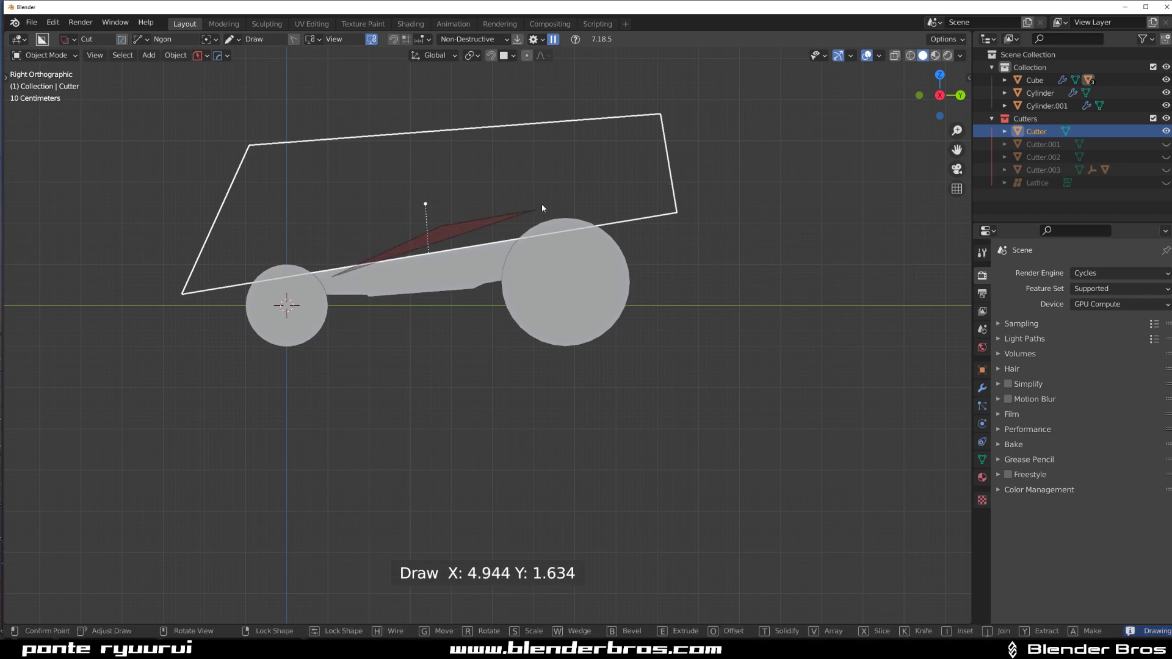
left_click(606, 213)
key("space")
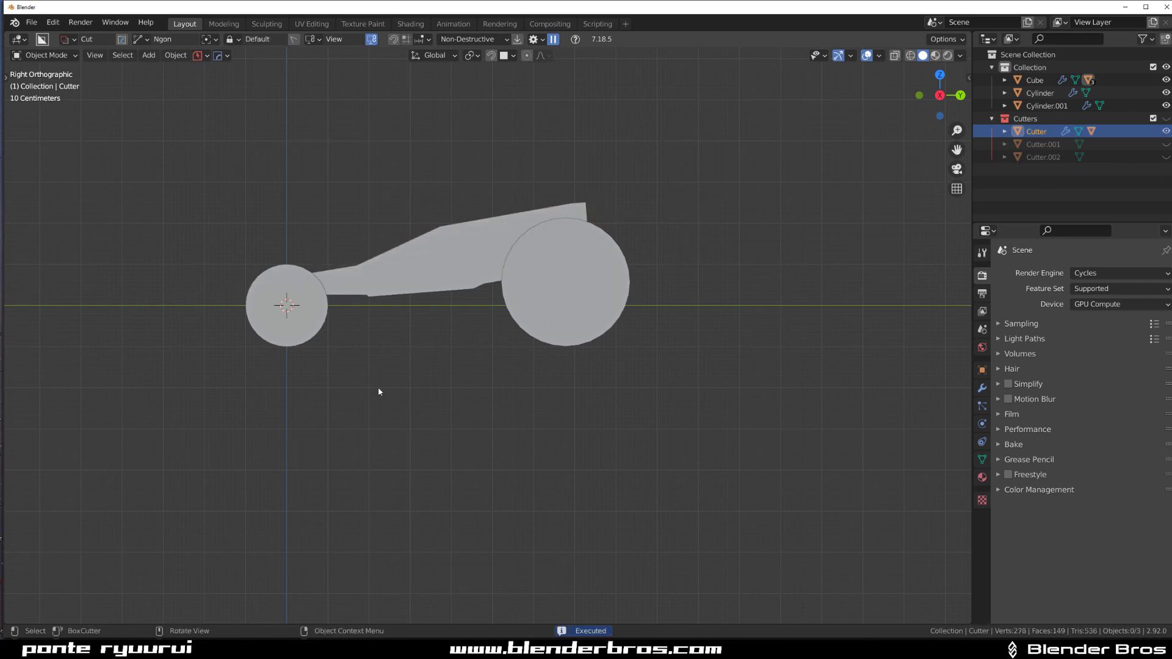
Select the body in the top orthographic view and widen it to about twice its size along X.
middle_click_drag(304, 361, 387, 259)
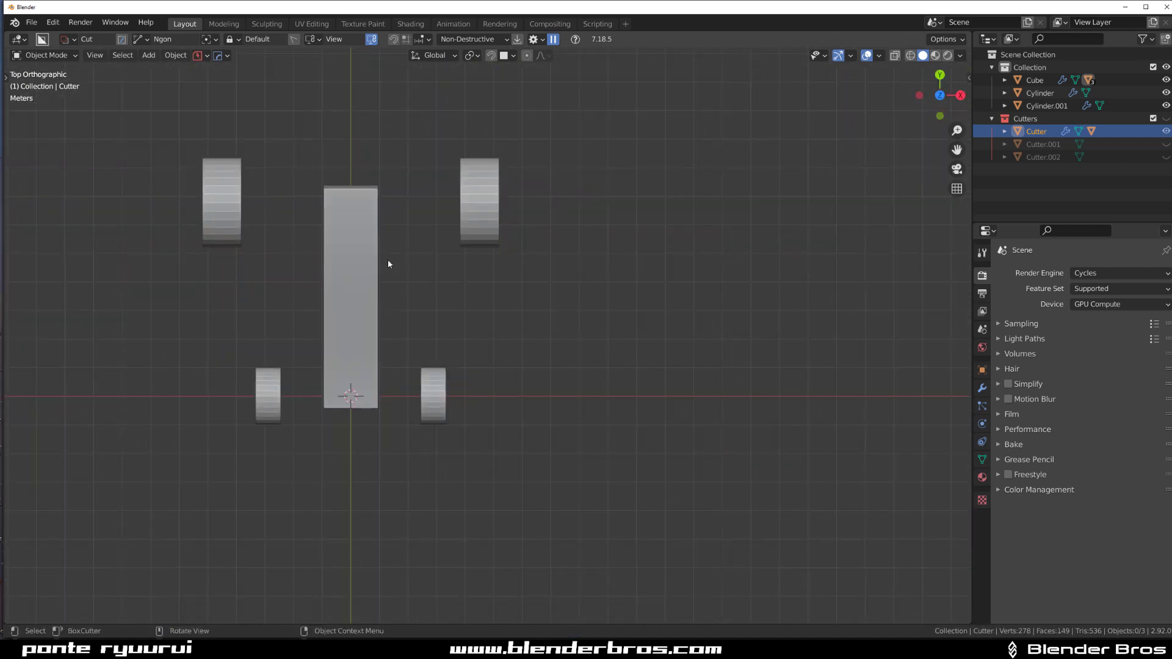
left_click(372, 254)
key("s")
key("x")
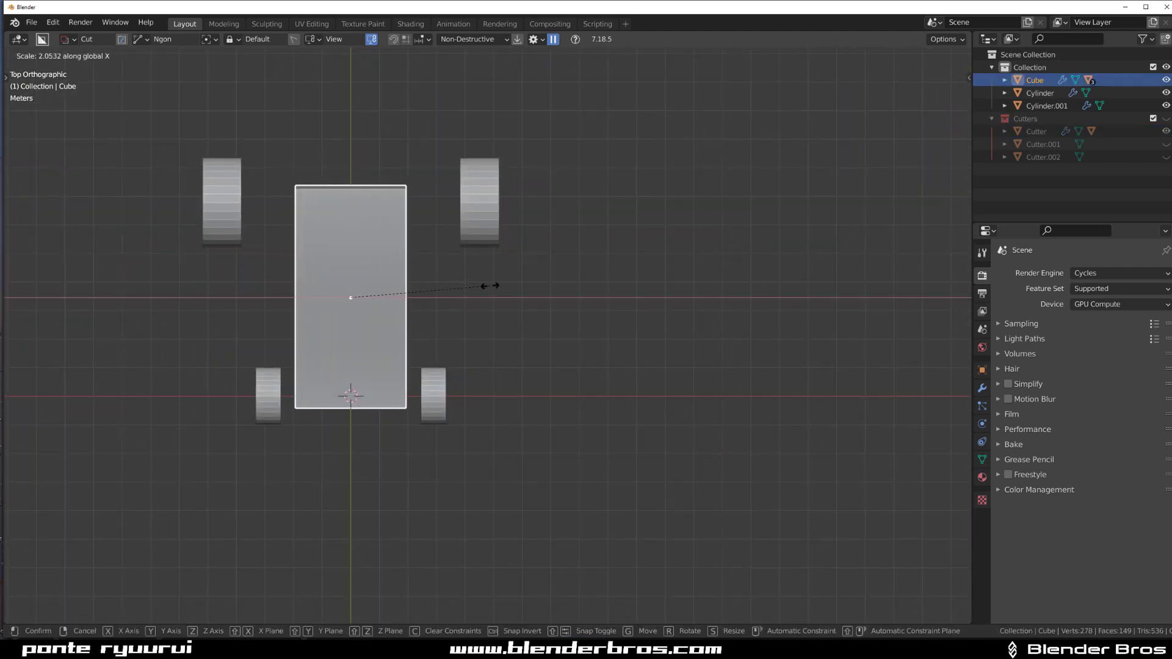
left_click(487, 282)
Taper the body's positive X side toward the small cylinders with an Ngon cut, and mirror the body across X.
left_click(406, 159)
left_click(381, 454)
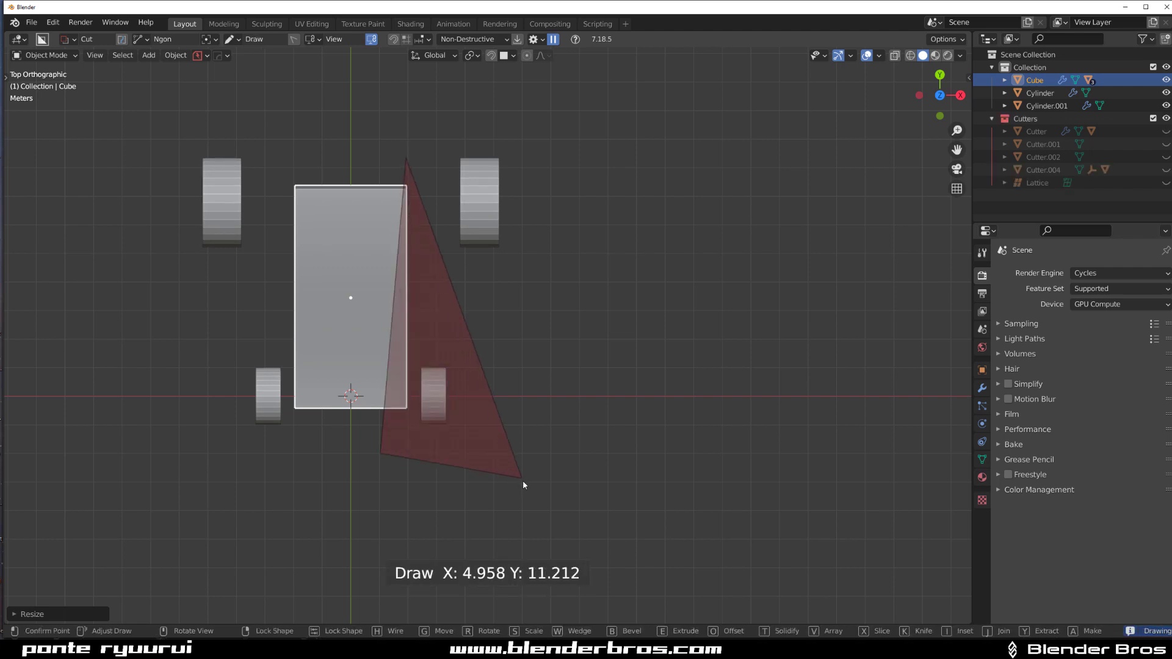
key("space")
key("alt+x")
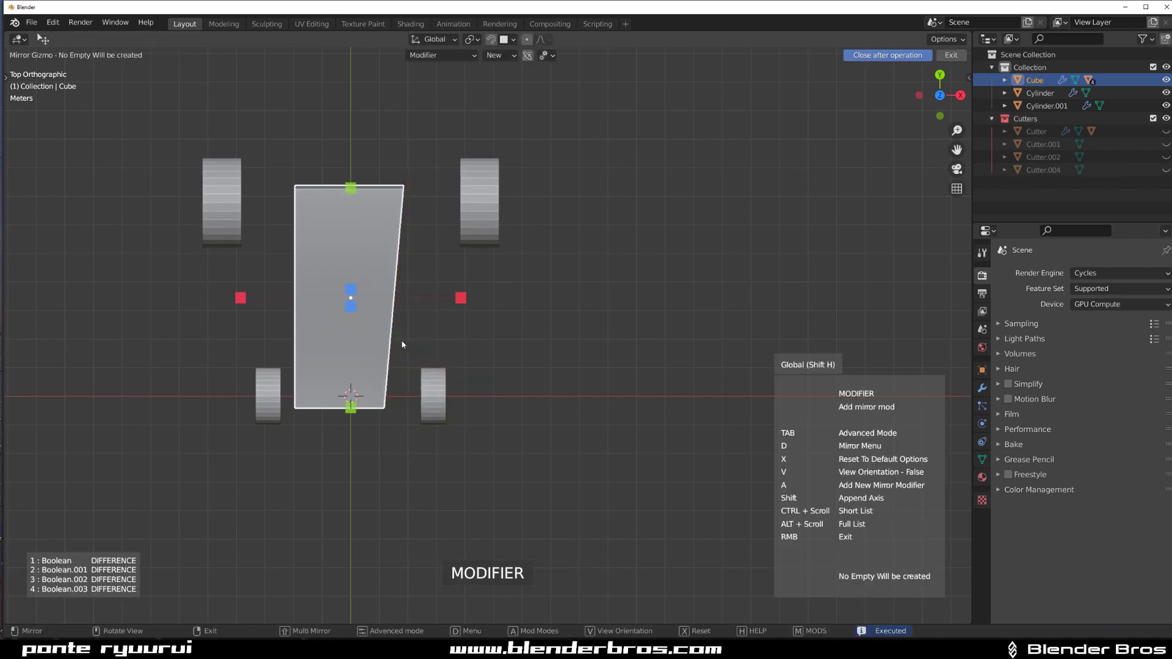
left_click(458, 301)
Cut a long shallow recess with angled ends into the side of the body's narrower half in top view.
left_click_drag(418, 261, 390, 289)
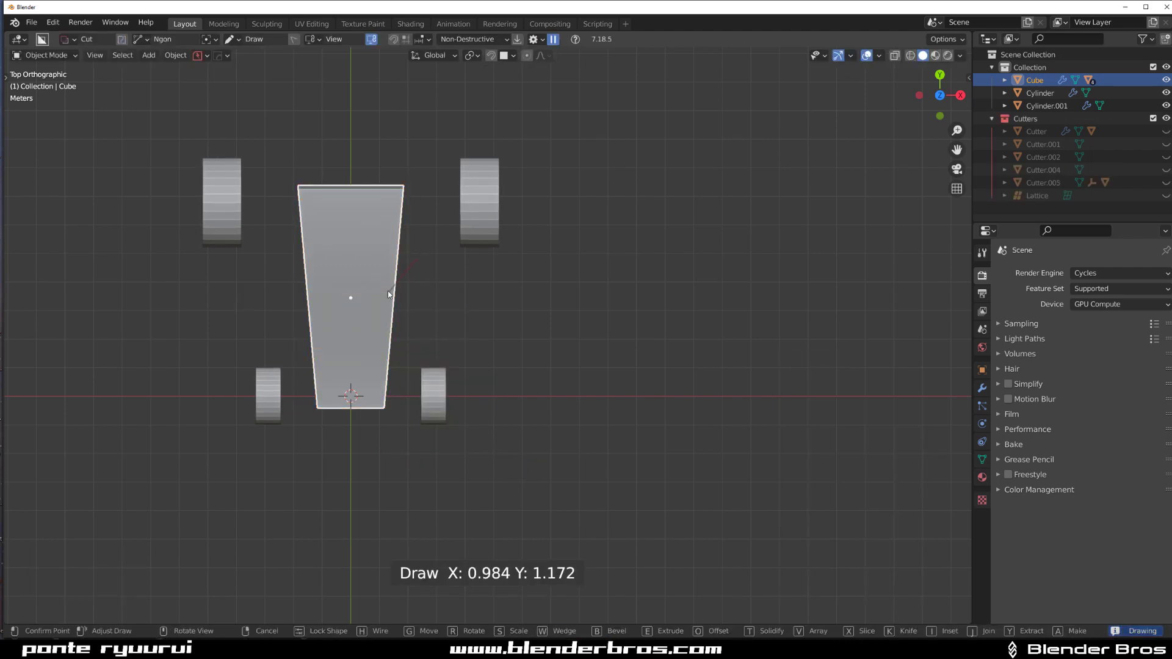
left_click(389, 293)
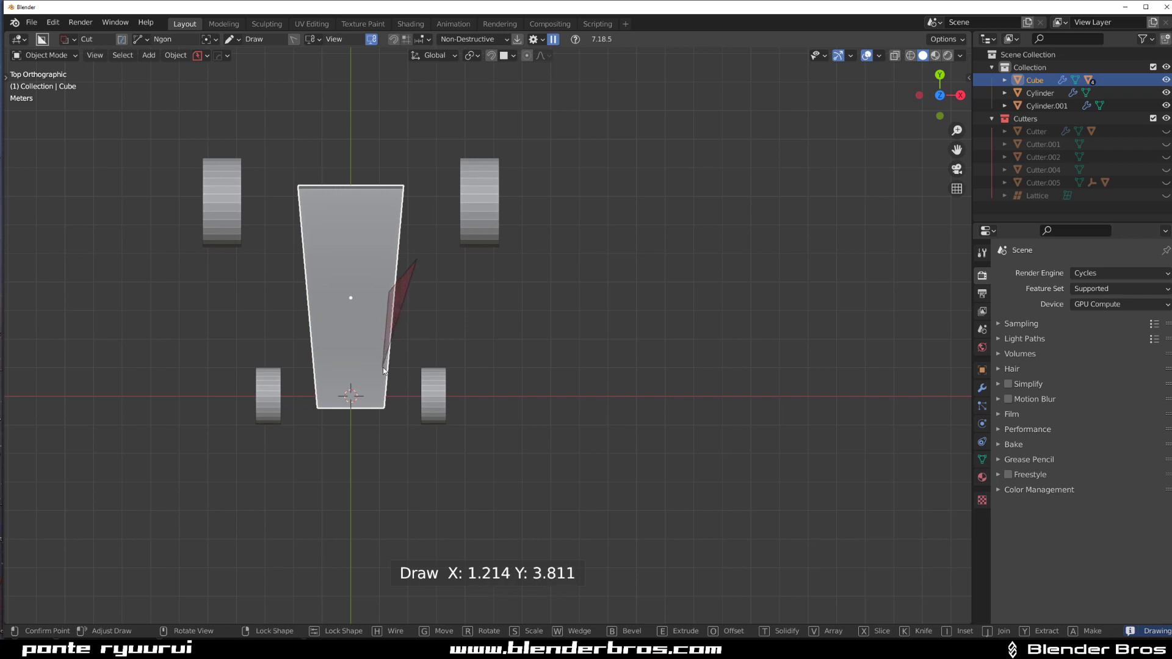
key("space")
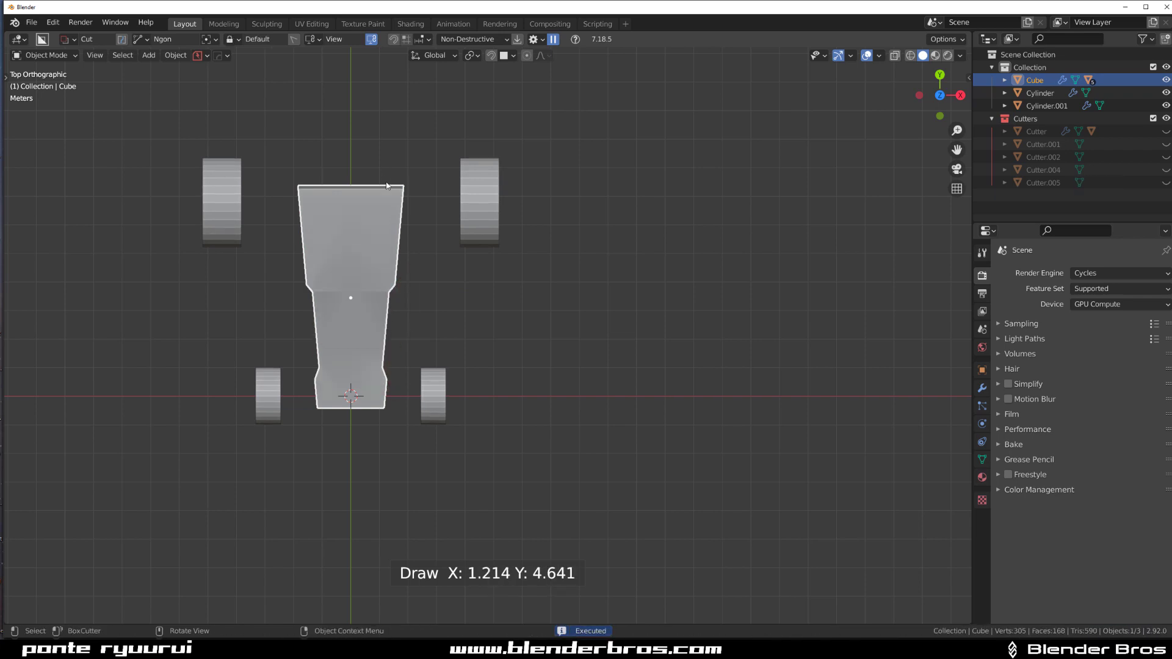
Cut off the outer corner at the body's wide end near the large cylinders with an angled Ngon.
left_click(379, 168)
left_click(396, 204)
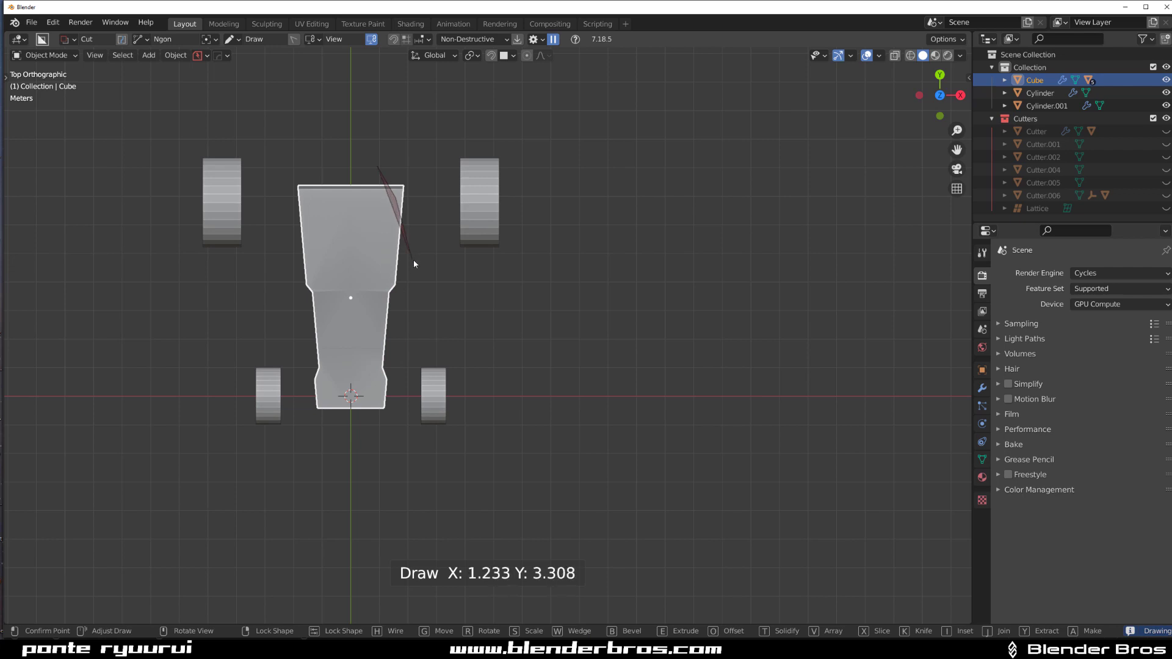
key("space")
key("KP_3")
scroll(452, 301, "up", 1)
left_click(369, 235)
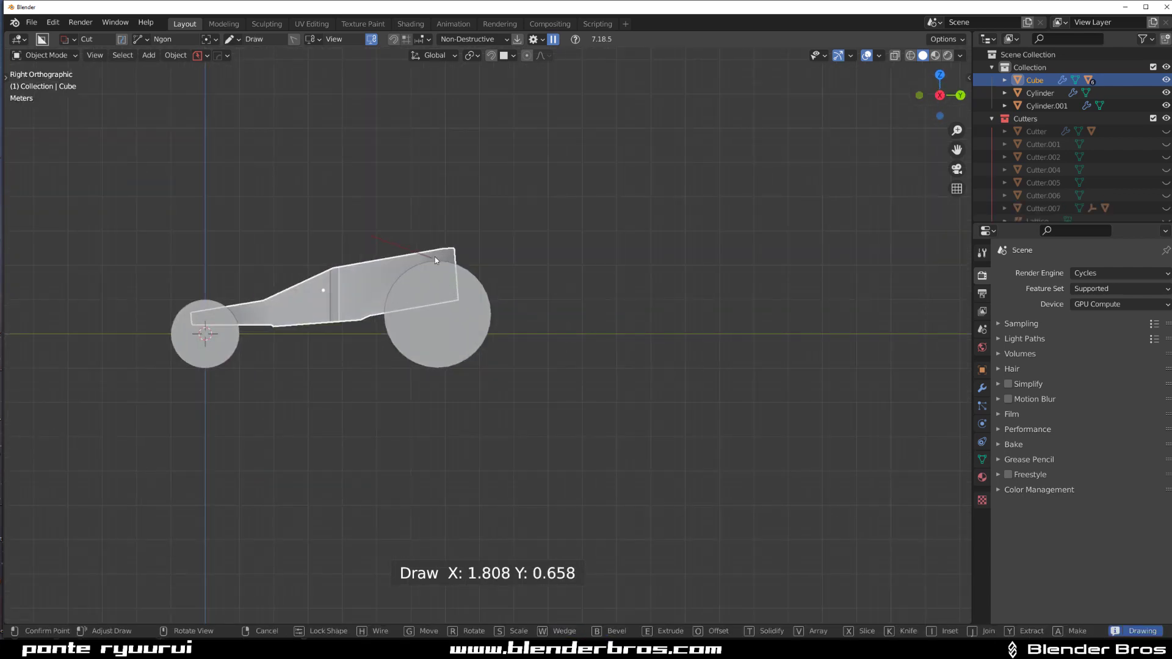
left_click(438, 261)
key("Escape")
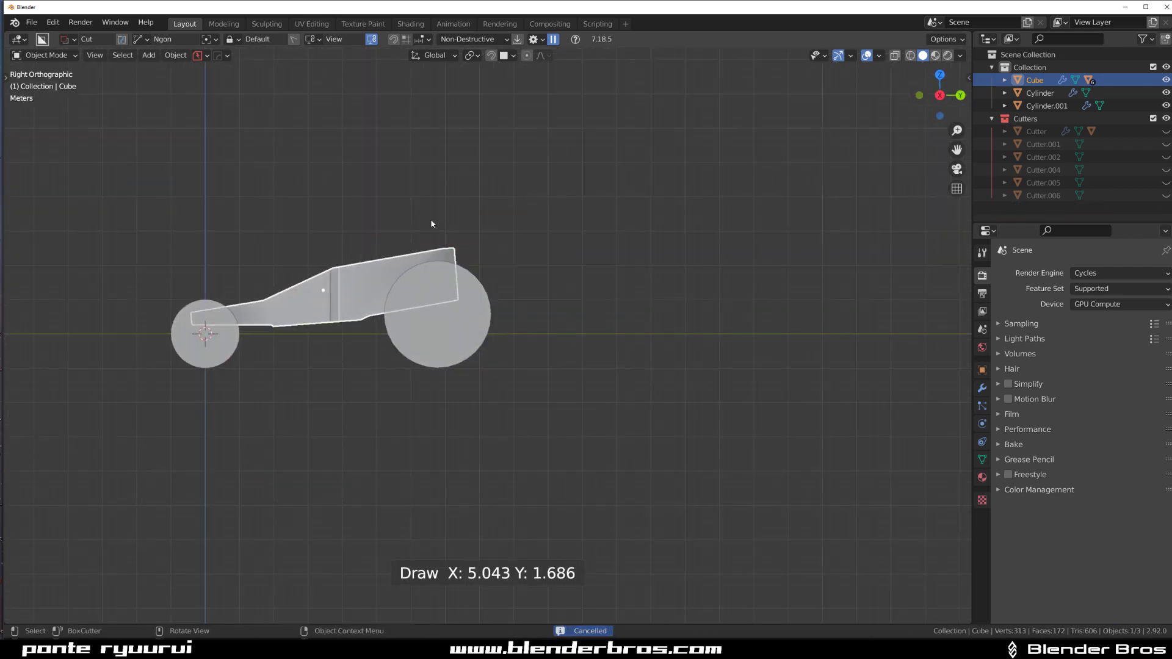
Cut the upper corner off the body's wide end with a triangular Ngon in the right side view.
left_click(391, 226)
left_click(432, 255)
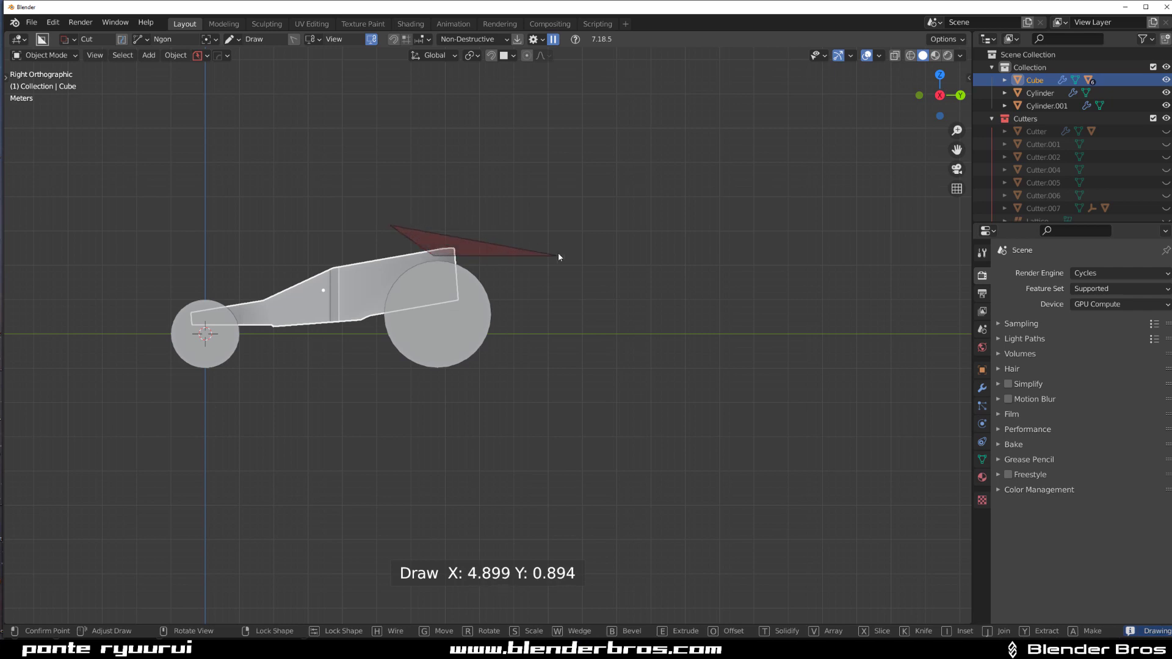
left_click(558, 255)
key("space")
Add a cylinder, move it to the body's wide end, and rotate it in side view so its axis runs along Y.
key("shift+a")
mouse_move(590, 262)
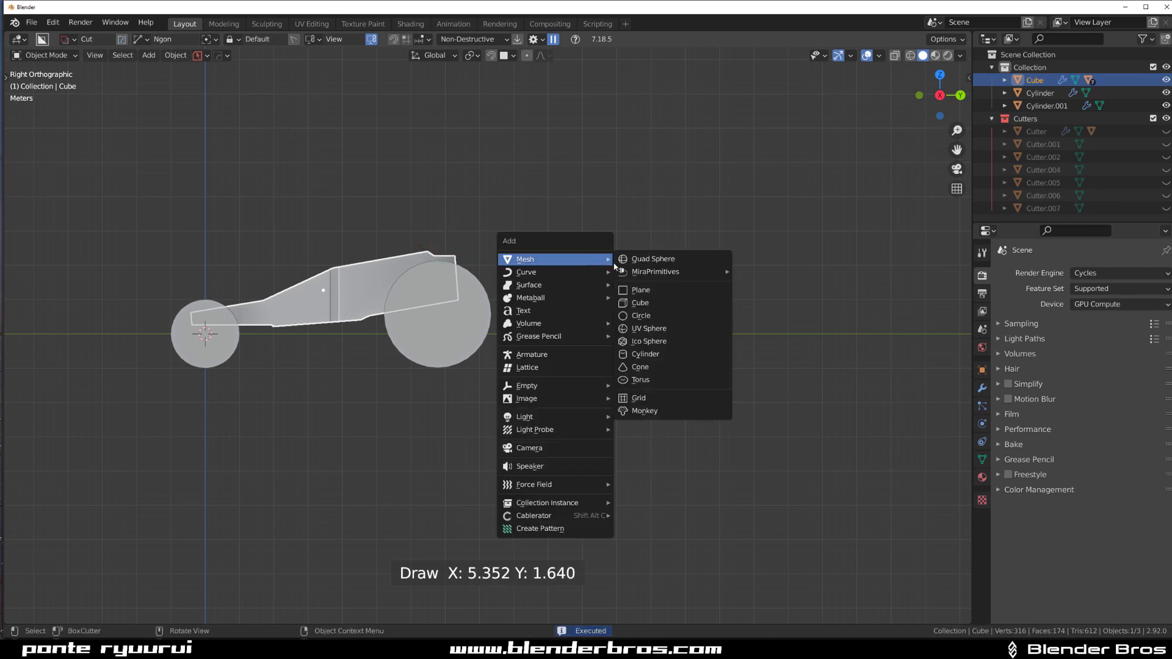
left_click(654, 359)
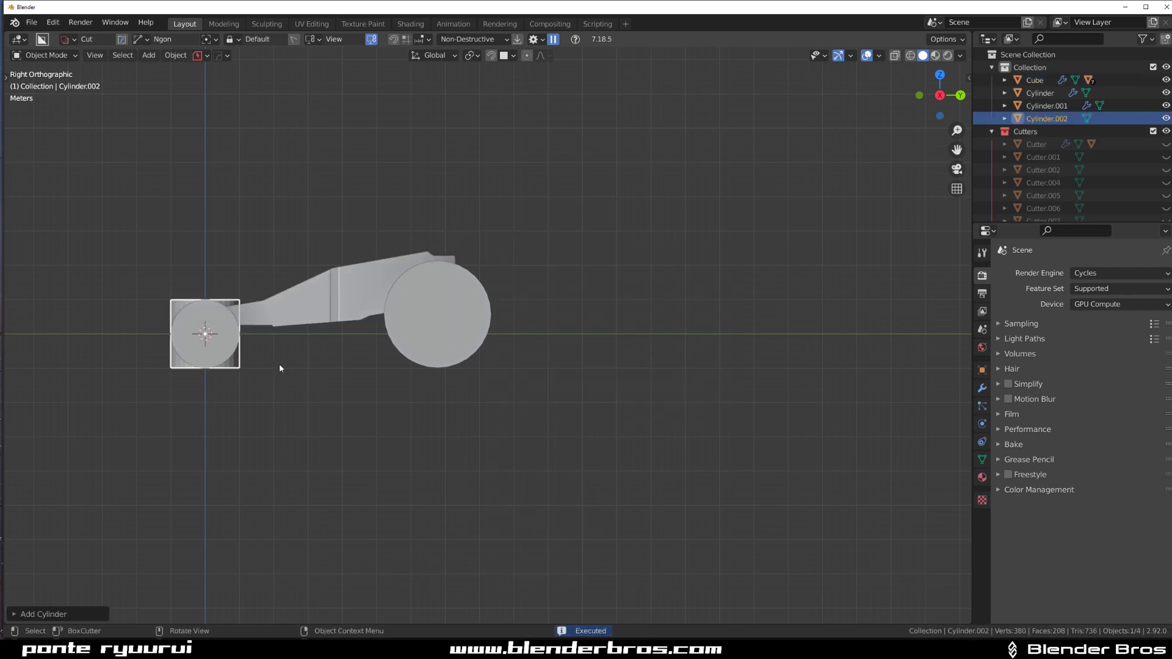
key("g")
left_click(549, 305)
key("r")
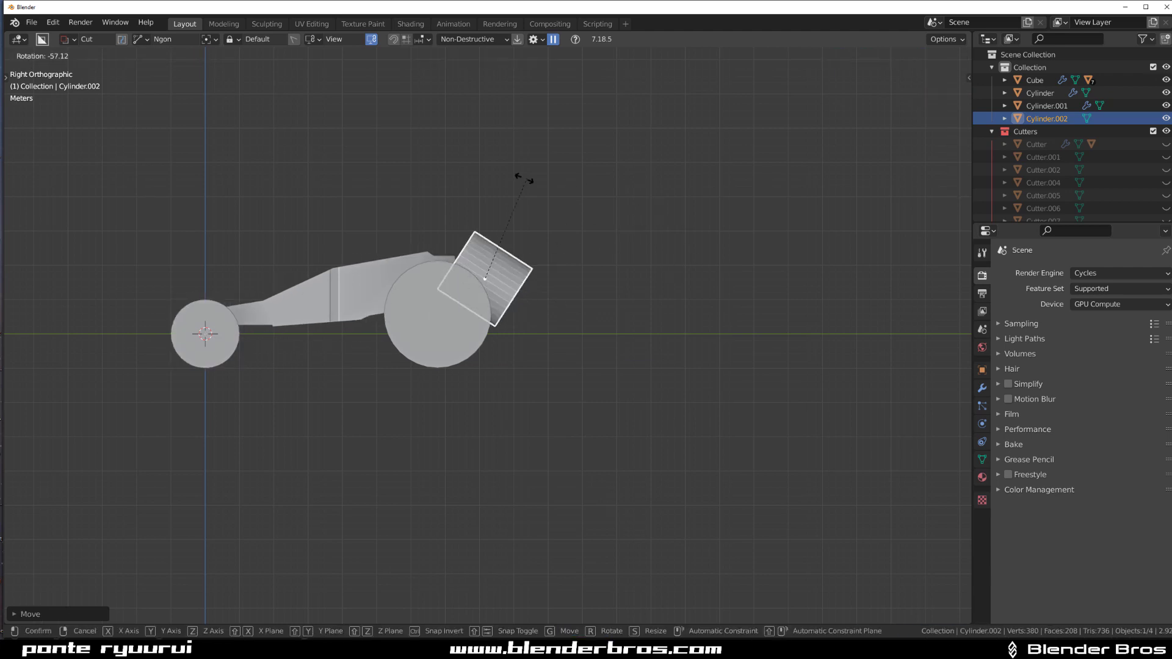
left_click(471, 204)
Scale the new cylinder to about 0.65, place it over the large cylinders' upper edge, and stretch it to about twice its length along Y.
key("s")
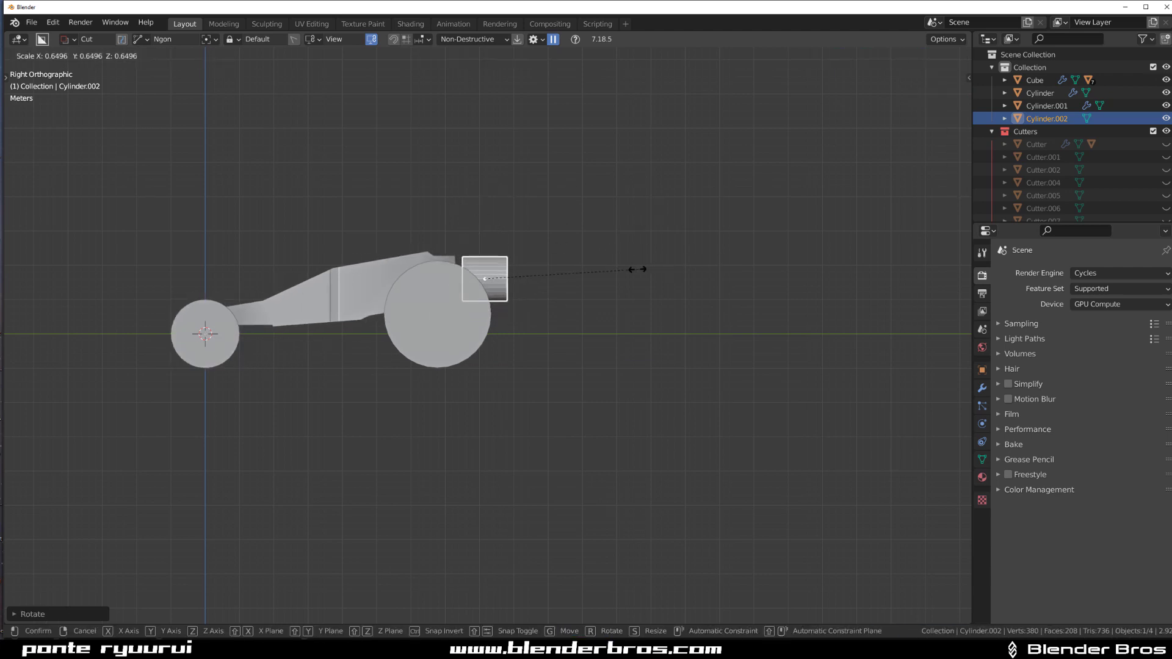
left_click(635, 267)
scroll(498, 302, "up", 2)
key("g")
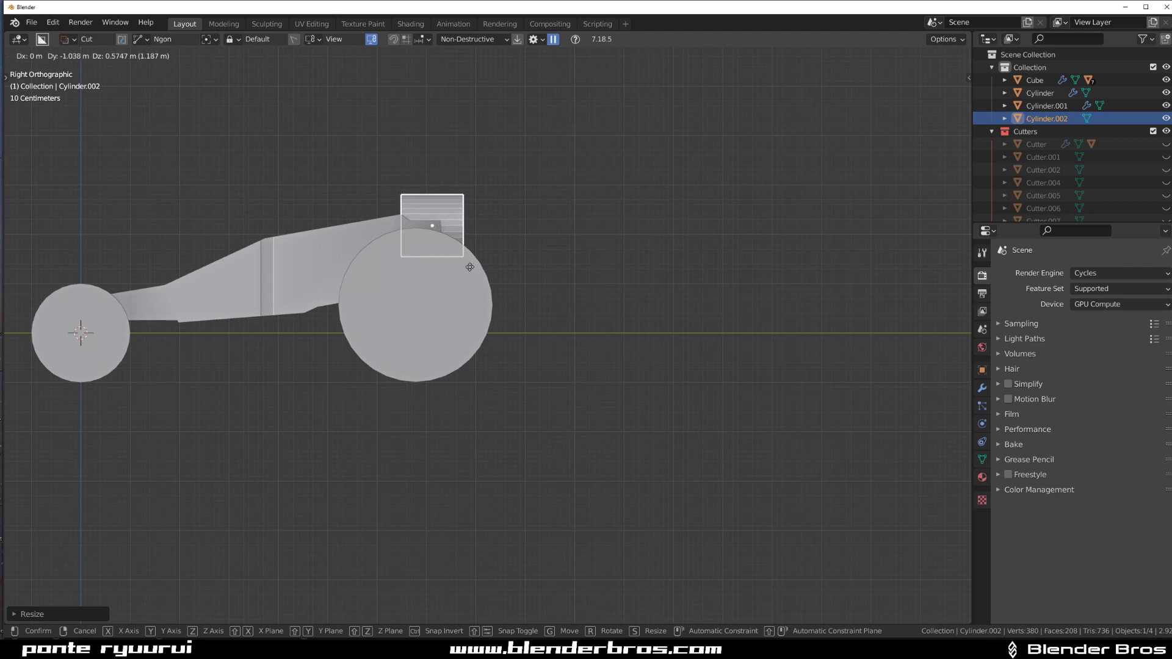
left_click(478, 269)
key("g")
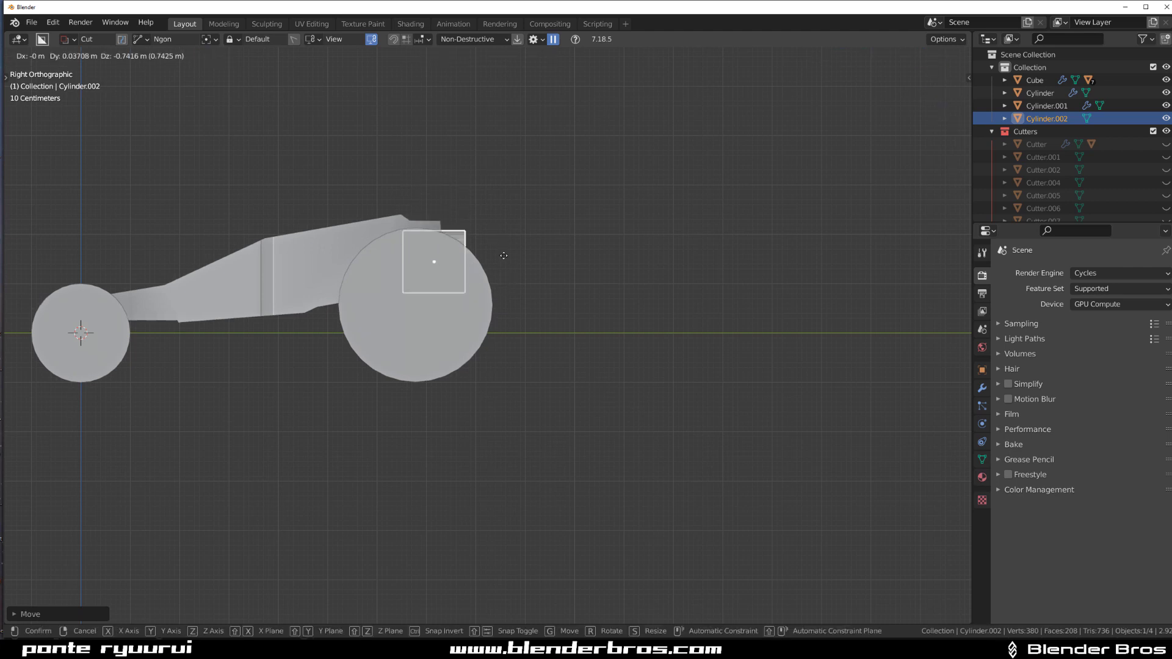
left_click(512, 243)
key("s")
key("y")
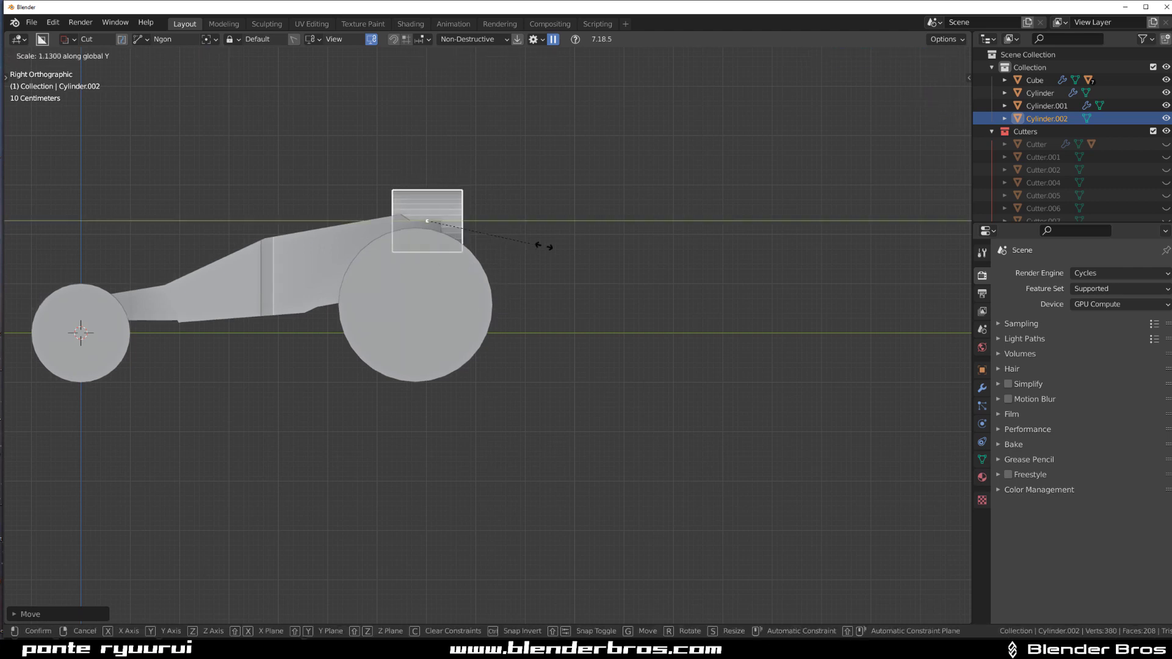
left_click(641, 254)
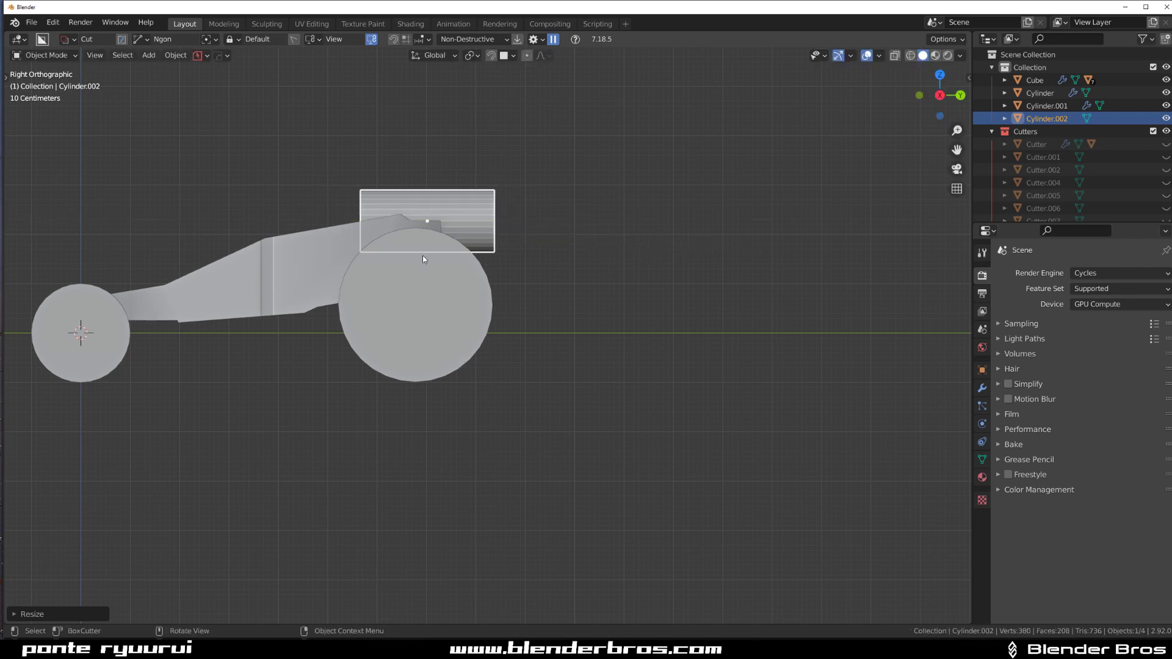
Add a loop cut just off the middle of the cylinder toward the body and bevel it into a narrow band.
key("Tab")
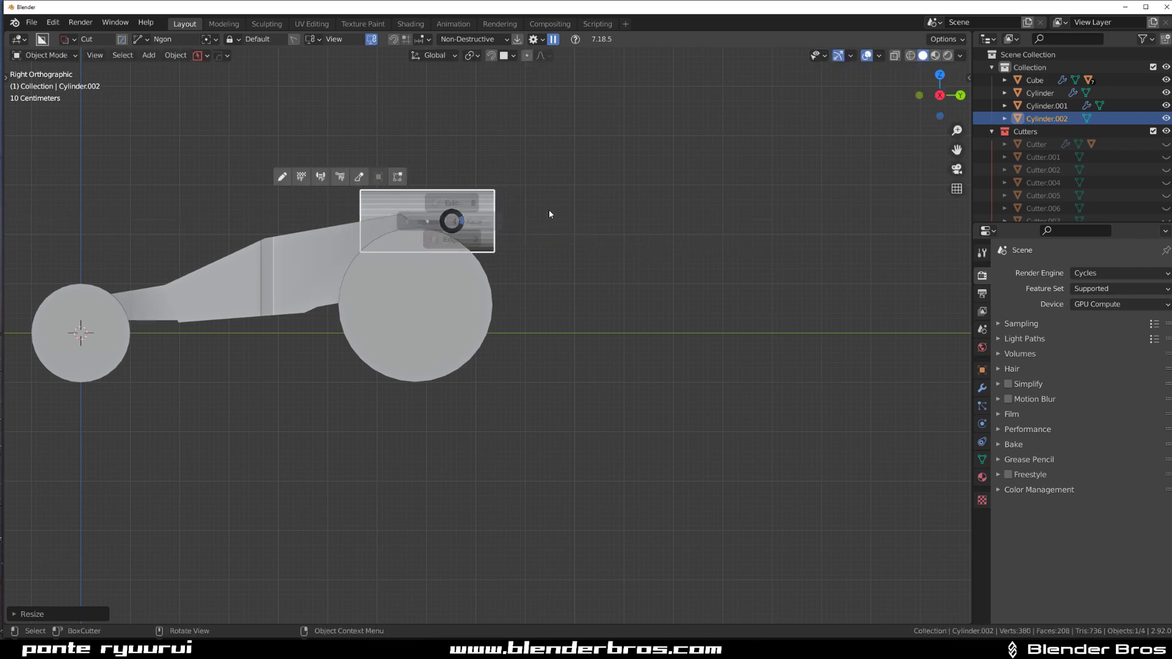
left_click(548, 210)
key("2")
key("ctrl+r")
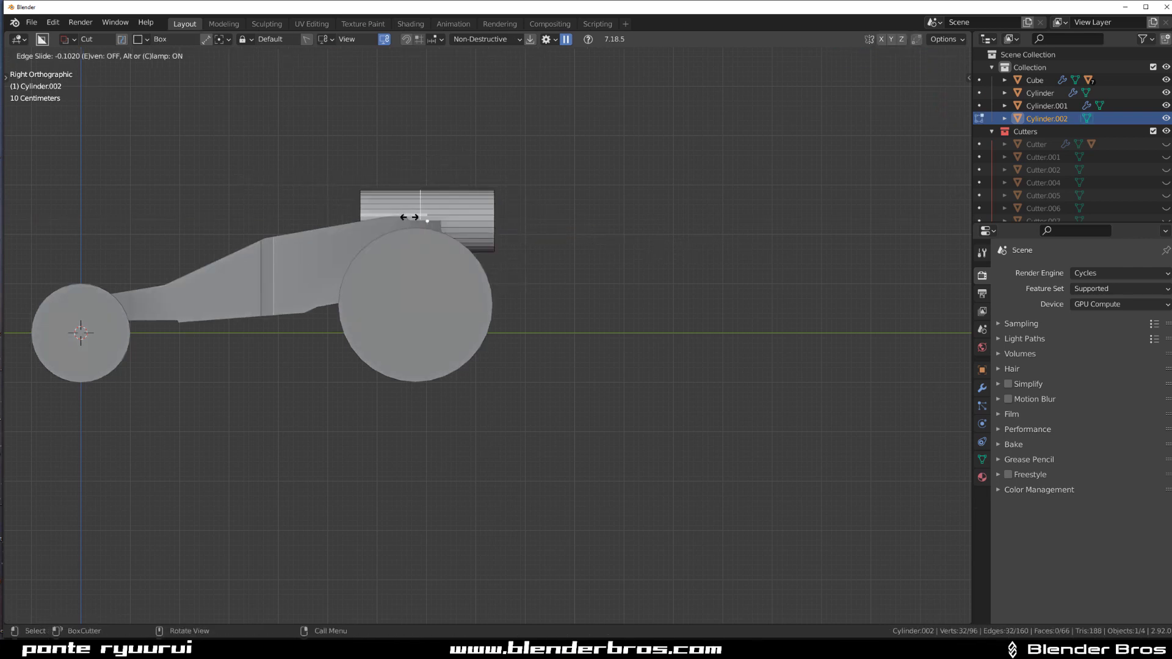
left_click(408, 217)
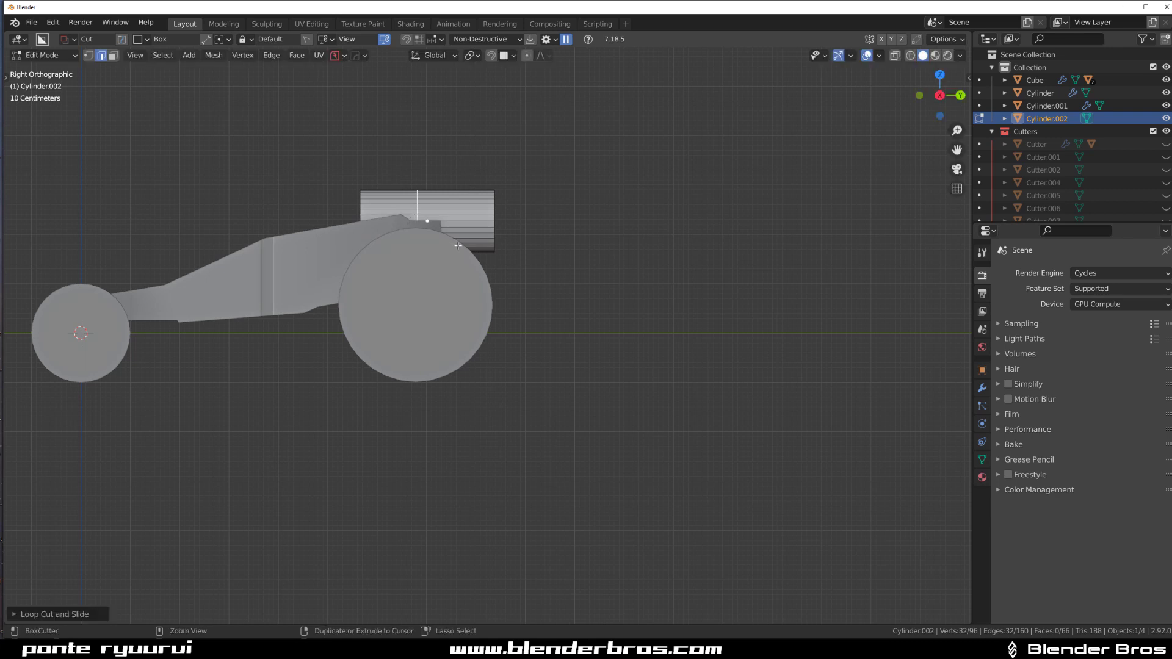
key("ctrl+b")
left_click(482, 257)
Select the cylinder's section facing the small cylinders, shrink it, and move it outward along Y to form a tapered neck.
key("Tab")
left_click(373, 208)
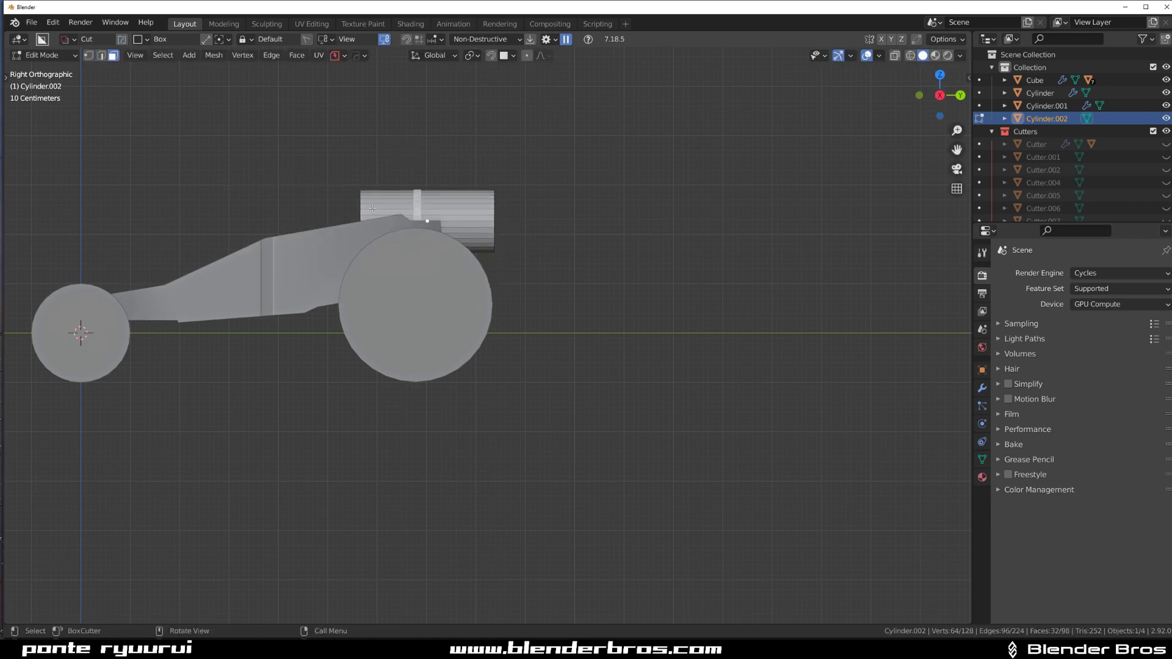
left_click(384, 212)
key("s")
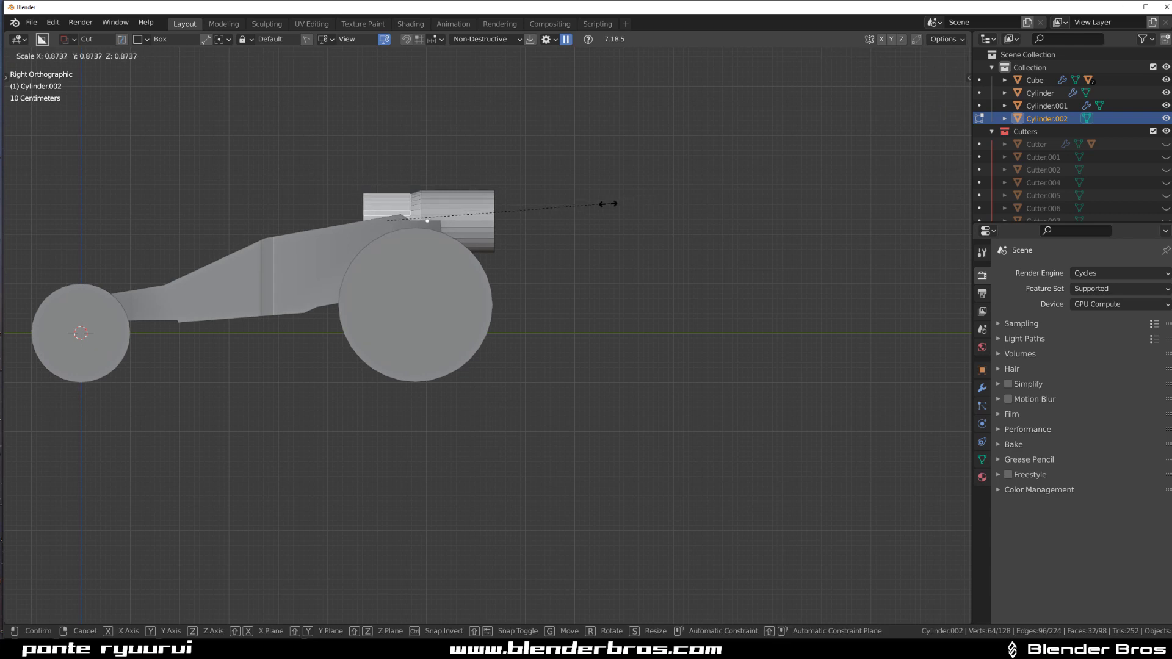
left_click(557, 215)
key("g")
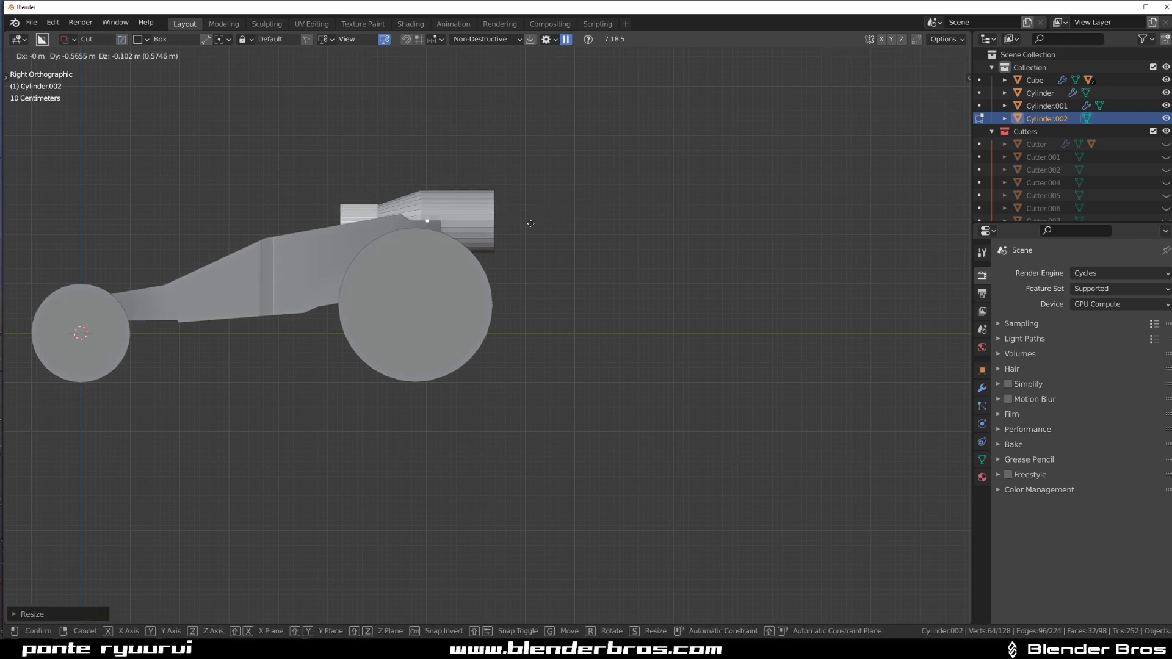
left_click(562, 215)
Tilt the neck section about 13° to follow the body's slope and shift it slightly down toward the body.
key("r")
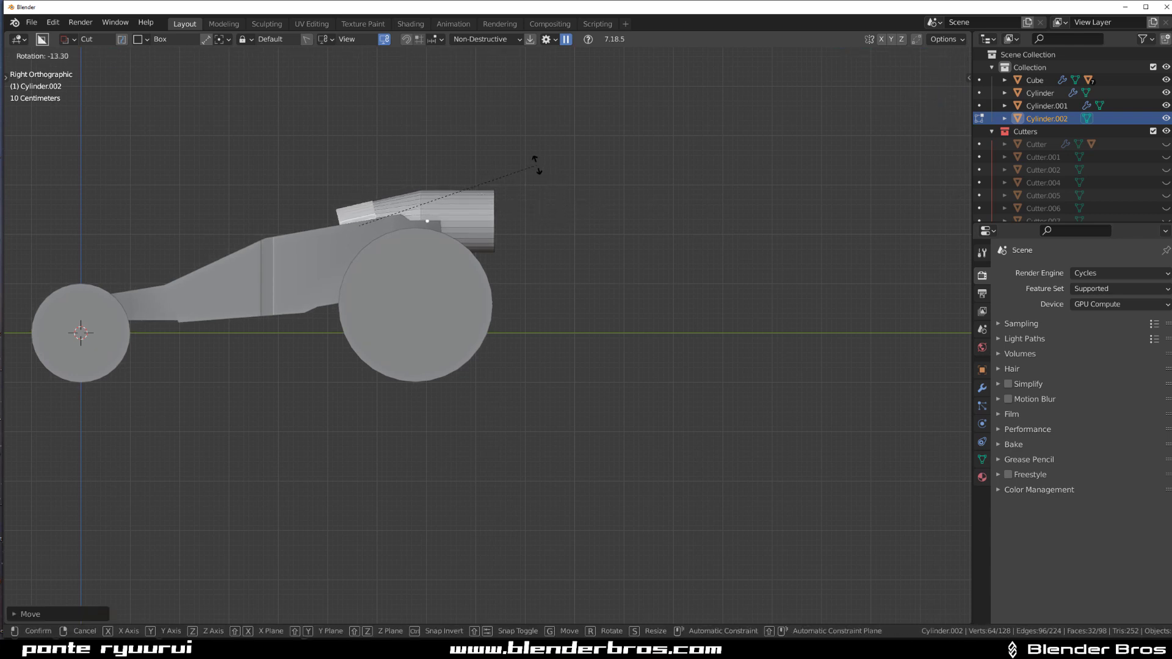
left_click(536, 164)
key("g")
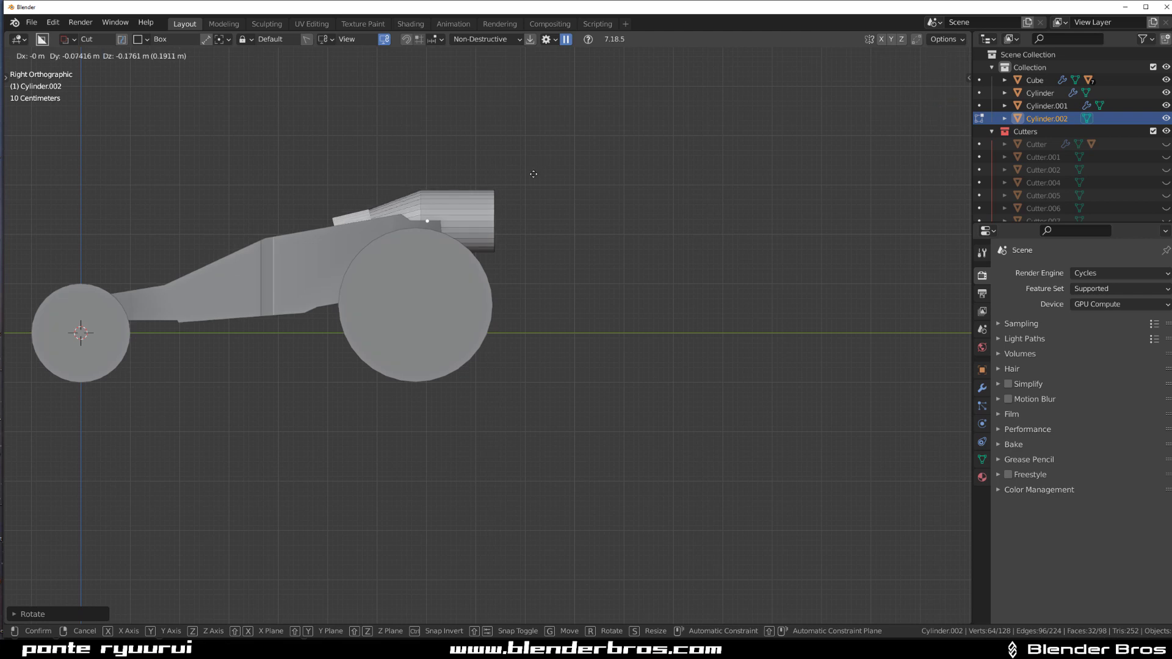
left_click(524, 174)
key("Tab")
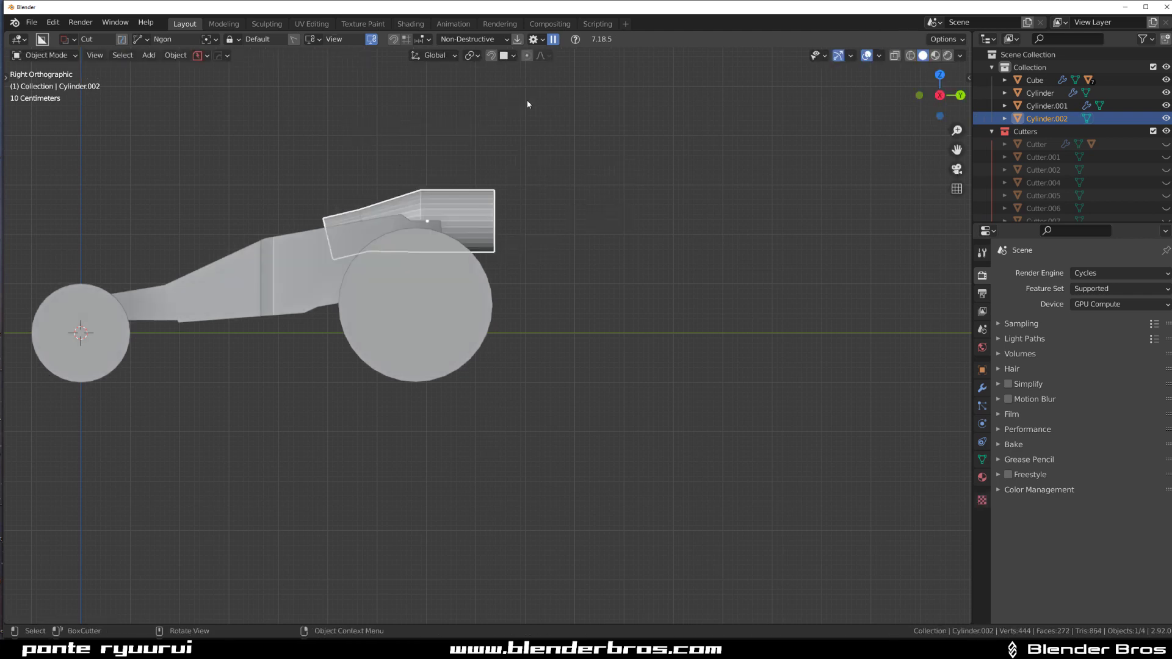
Add a HardOps bevel to the cylinder with 3 segments, a width of about 0.014, and a 30° angle limit.
key("q")
left_click(563, 209)
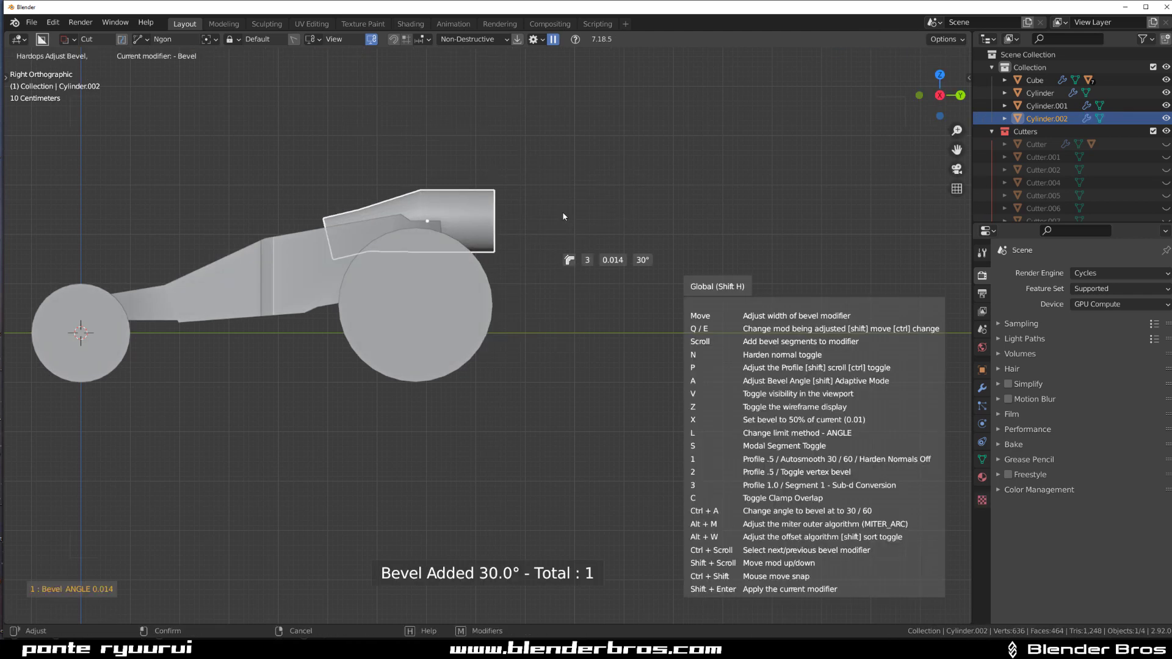
left_click(563, 216)
middle_click_drag(563, 221, 474, 232)
Bevel the rim of the cylinder's outer end face by about 0.1 m and select the flat end cap.
key("Tab")
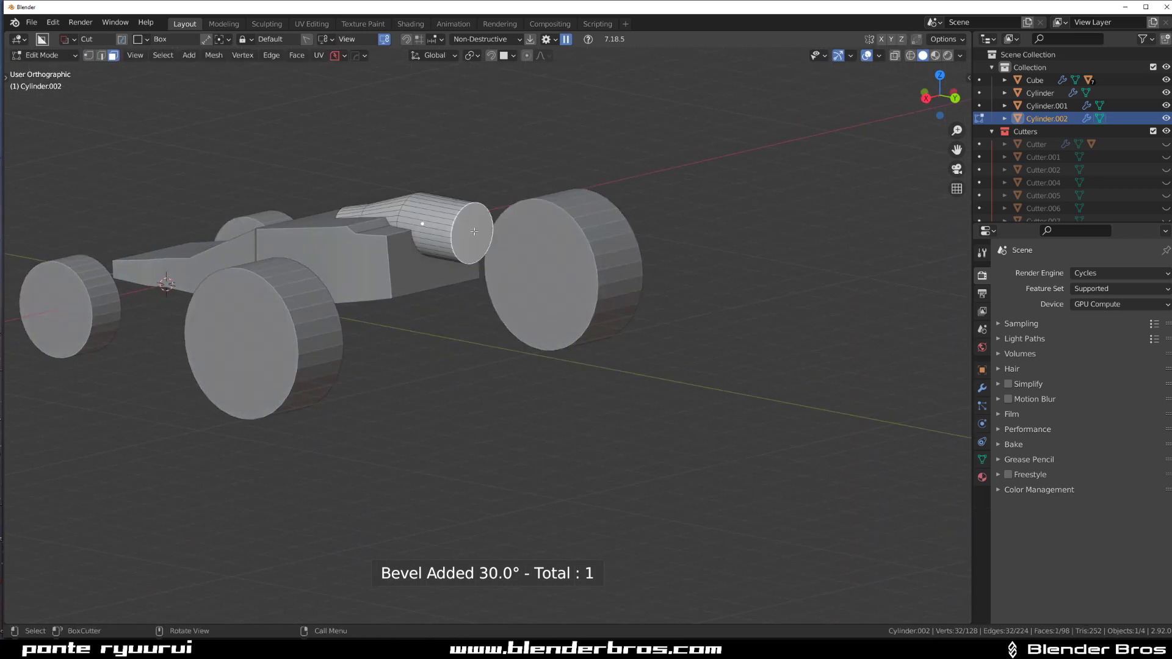
key("ctrl+b")
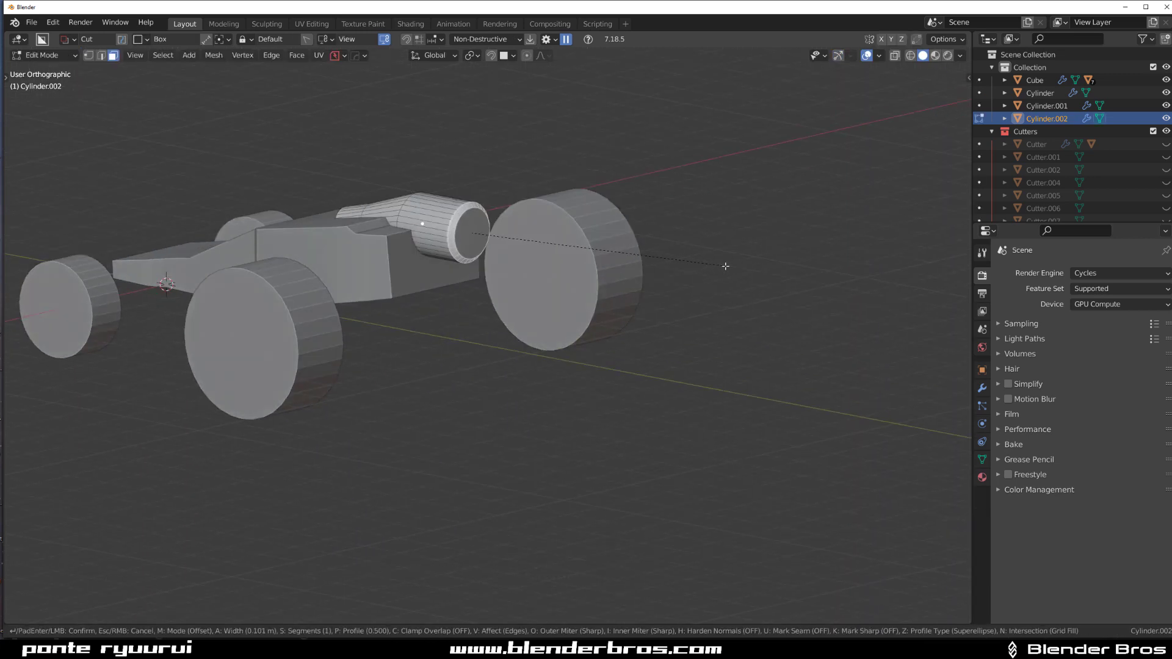
left_click(724, 264)
key("d")
left_click(485, 240)
left_click(485, 241)
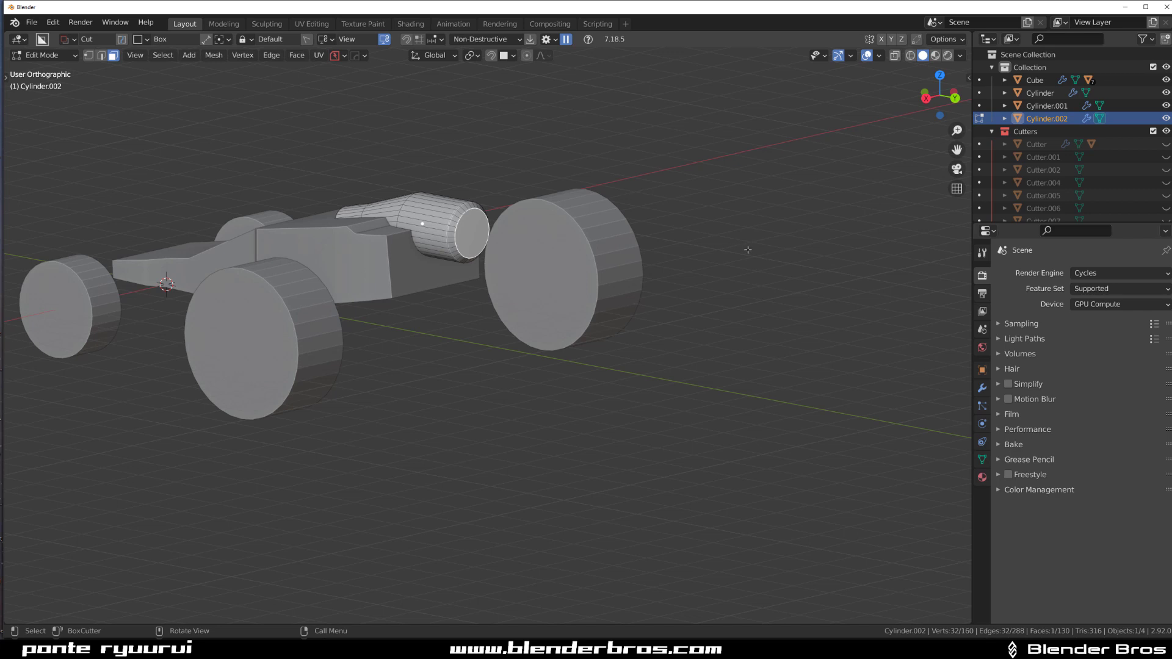
Inset the selected end cap and extrude it inward to hollow out the nozzle opening.
key("i")
left_click(725, 256)
key("e")
left_click(734, 248)
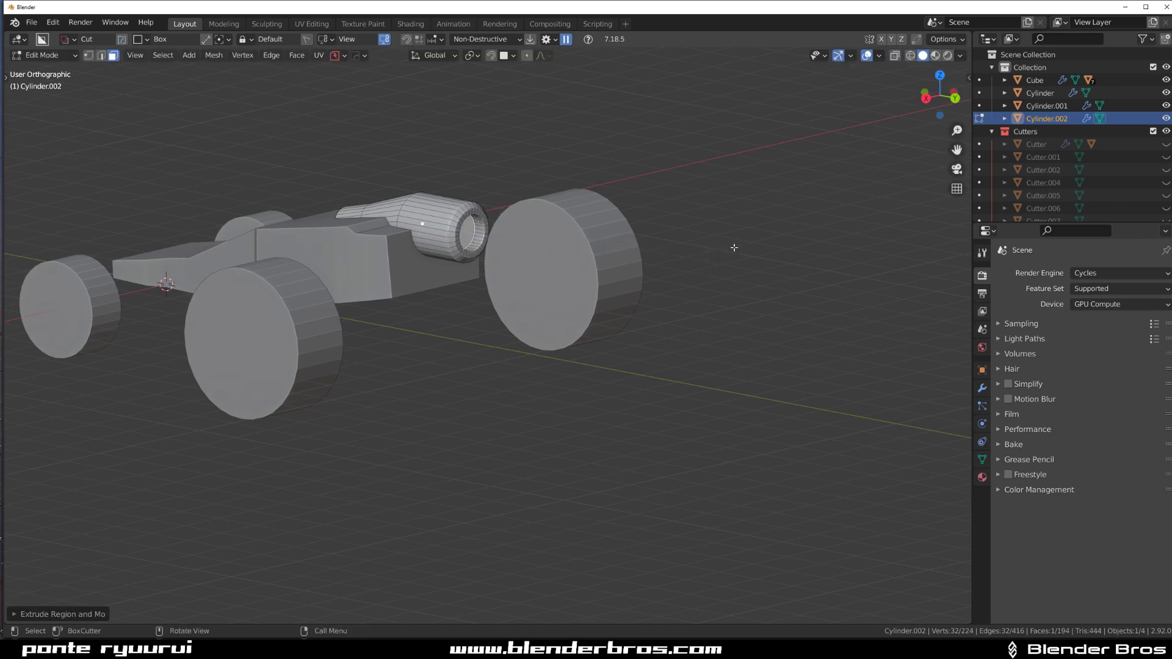
Inset the nozzle's inner face, extrude it along its normal into a raised core, and bevel the core's rim about 0.05 m.
key("i")
left_click(720, 242)
key("e")
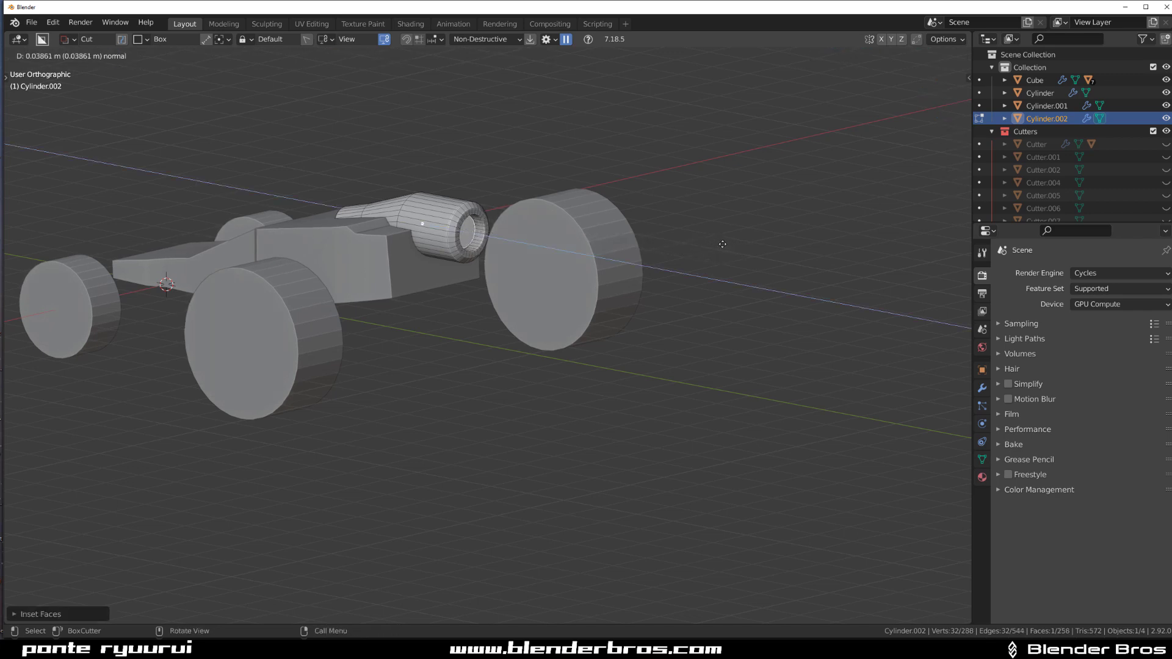
left_click(727, 244)
key("ctrl+b")
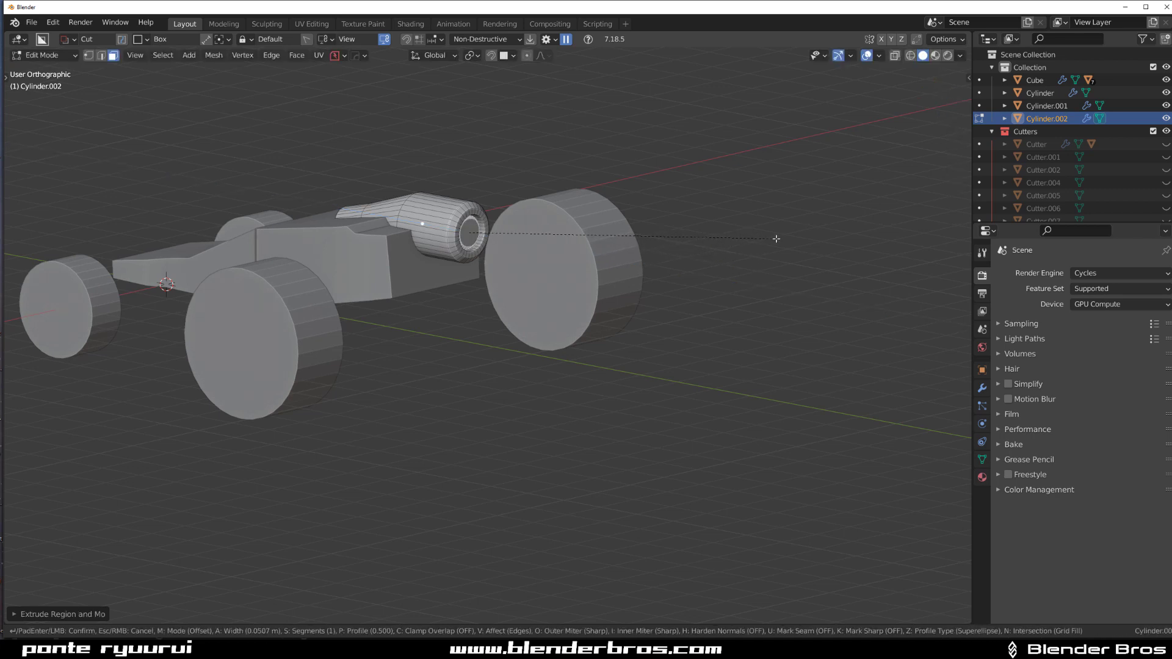
left_click(776, 238)
key("Tab")
Try shrinking the whole nozzle cylinder to about two thirds of its size in the right side view.
left_click(594, 223)
scroll(500, 217, "down", 3)
key("KP_3")
scroll(526, 267, "up", 2)
middle_click_drag(567, 262, 624, 264, "shift")
scroll(610, 259, "up", 2)
scroll(547, 232, "down", 1)
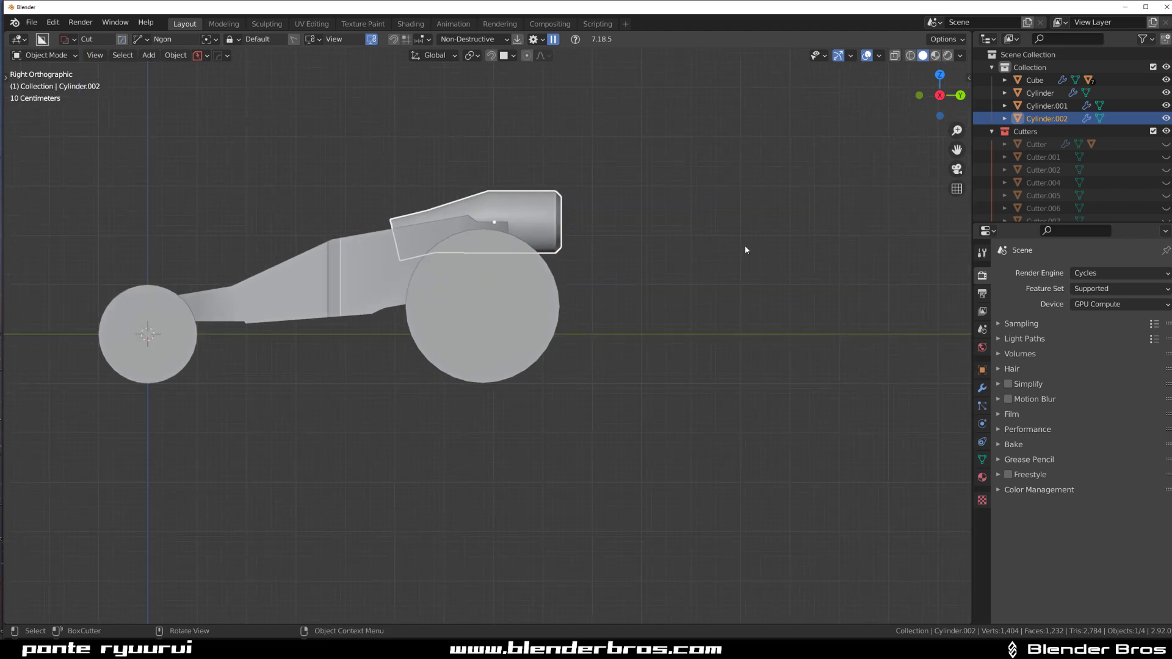
key("s")
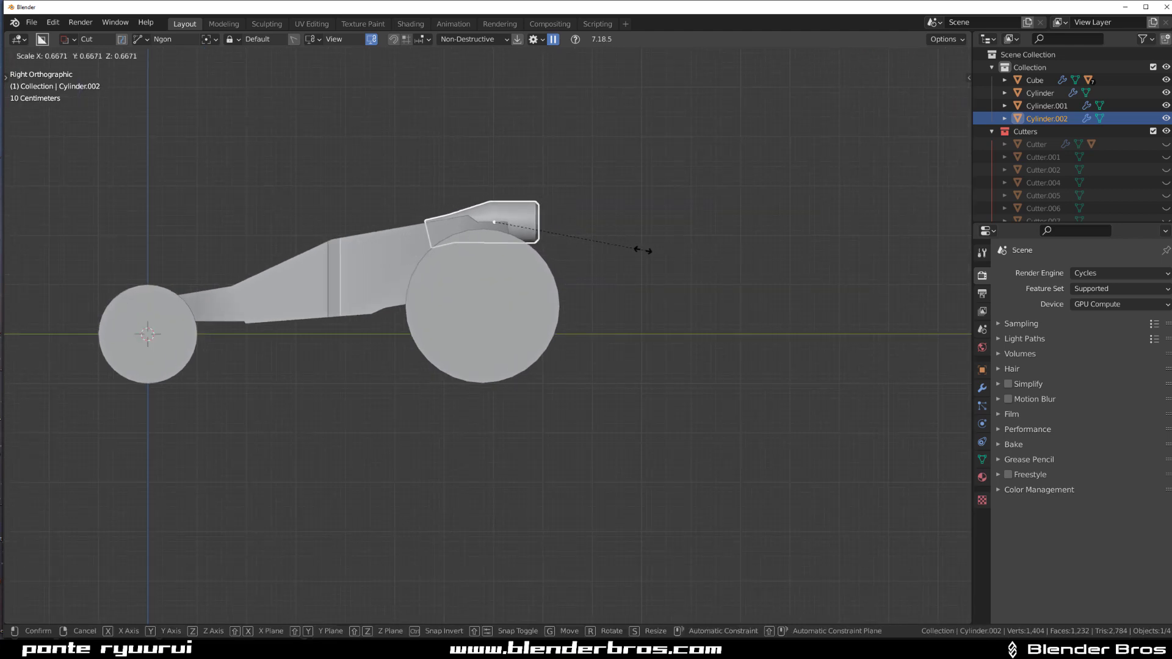
left_click(638, 249)
left_click(665, 239)
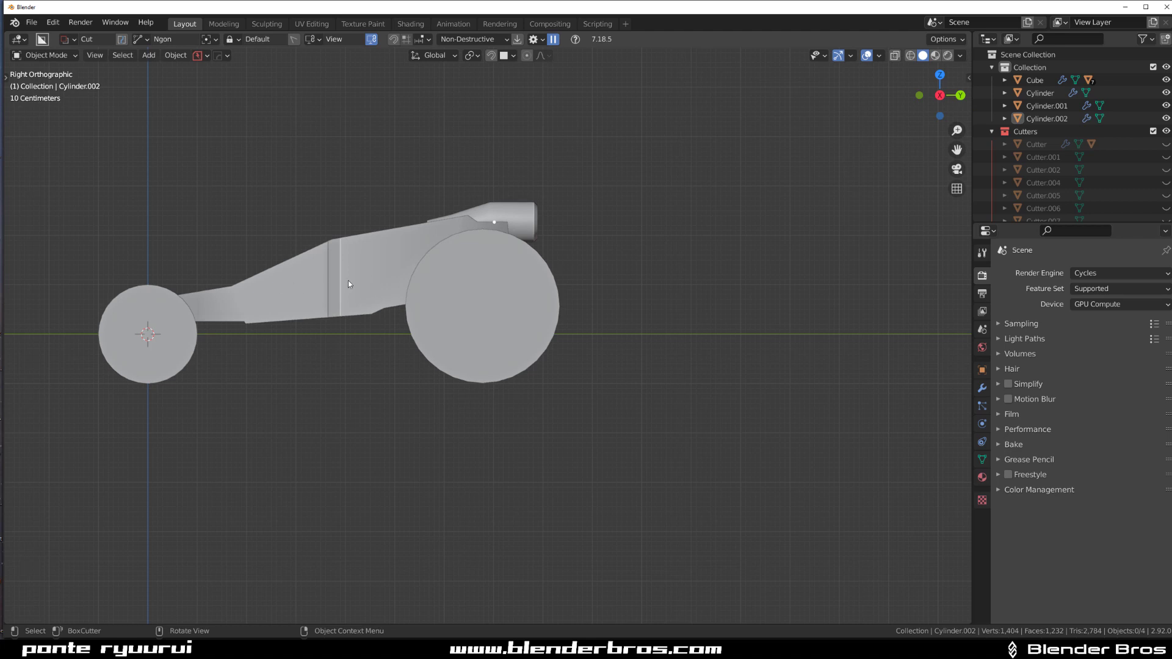
Try enlarging the nozzle cylinder to about 1.9 times its size.
left_click(532, 215)
key("s")
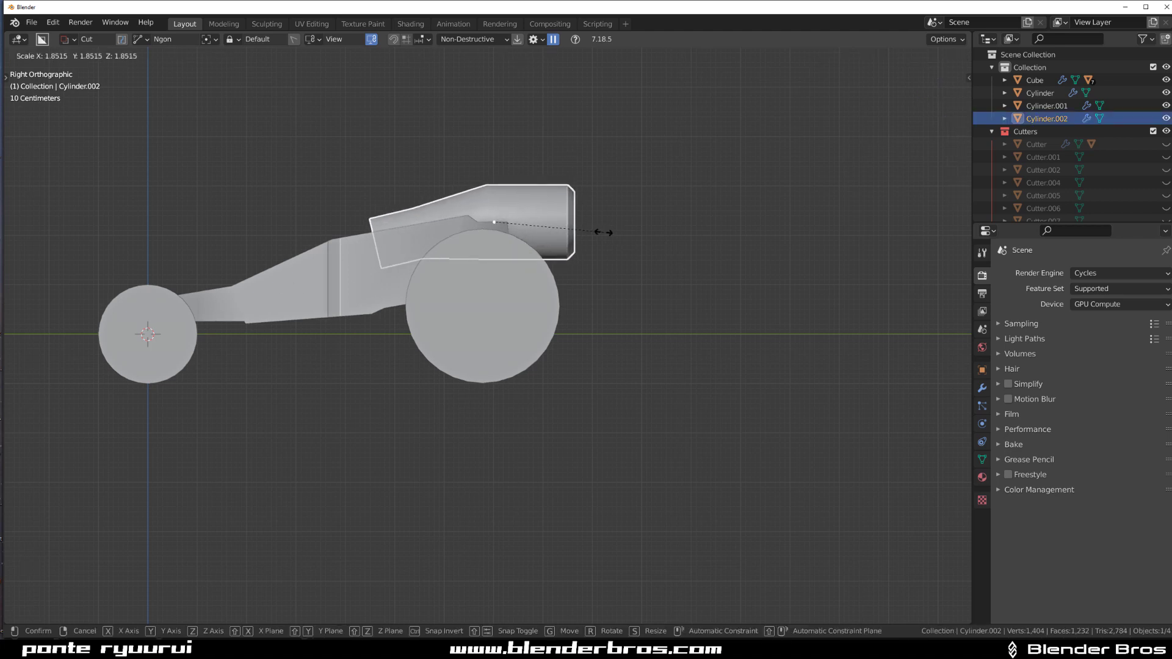
left_click(611, 232)
left_click(704, 226)
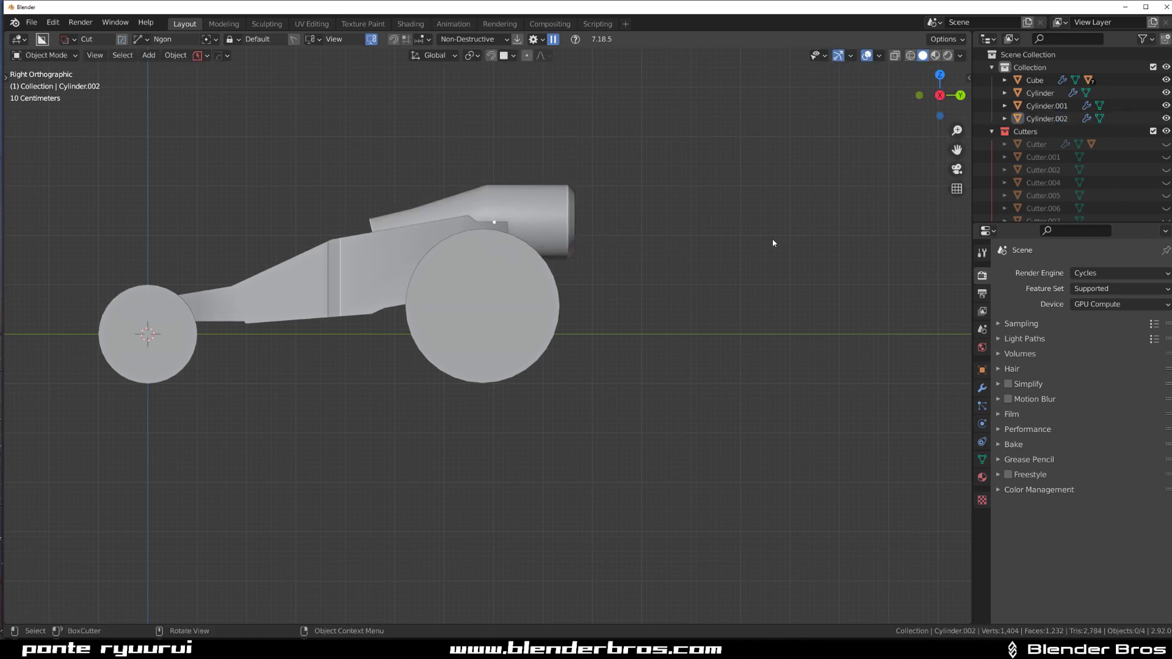
Scale the nozzle cylinder down to about 0.6 and lower it slightly into the top of the body's wide end.
left_click(555, 242)
key("s")
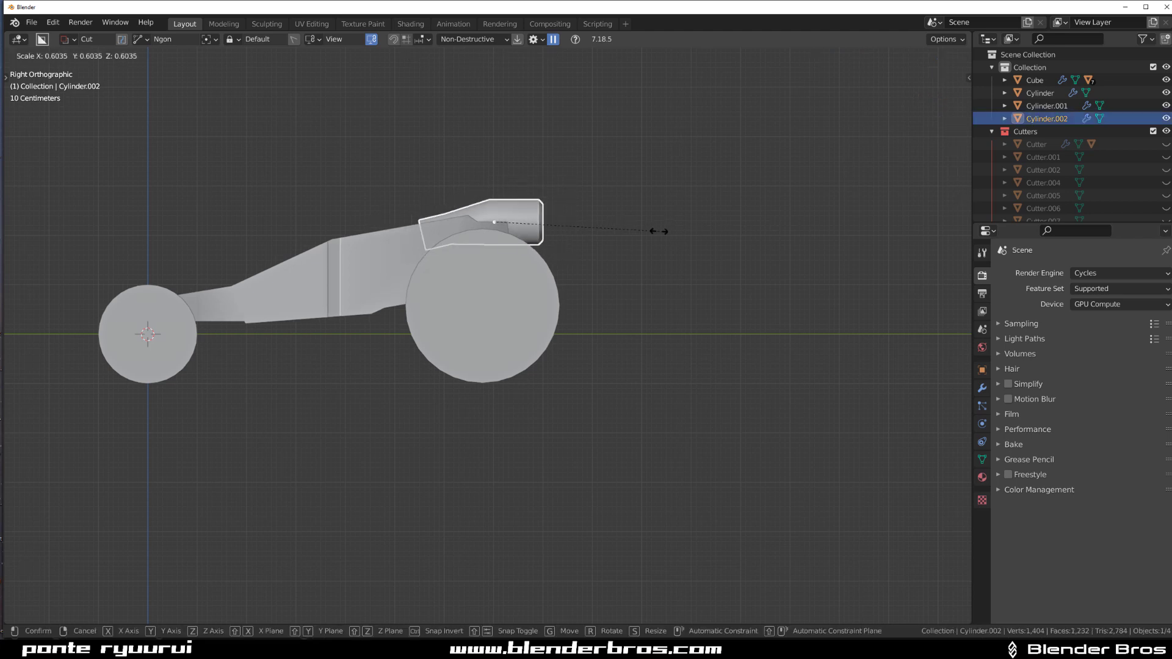
left_click(659, 233)
key("g")
left_click(652, 270)
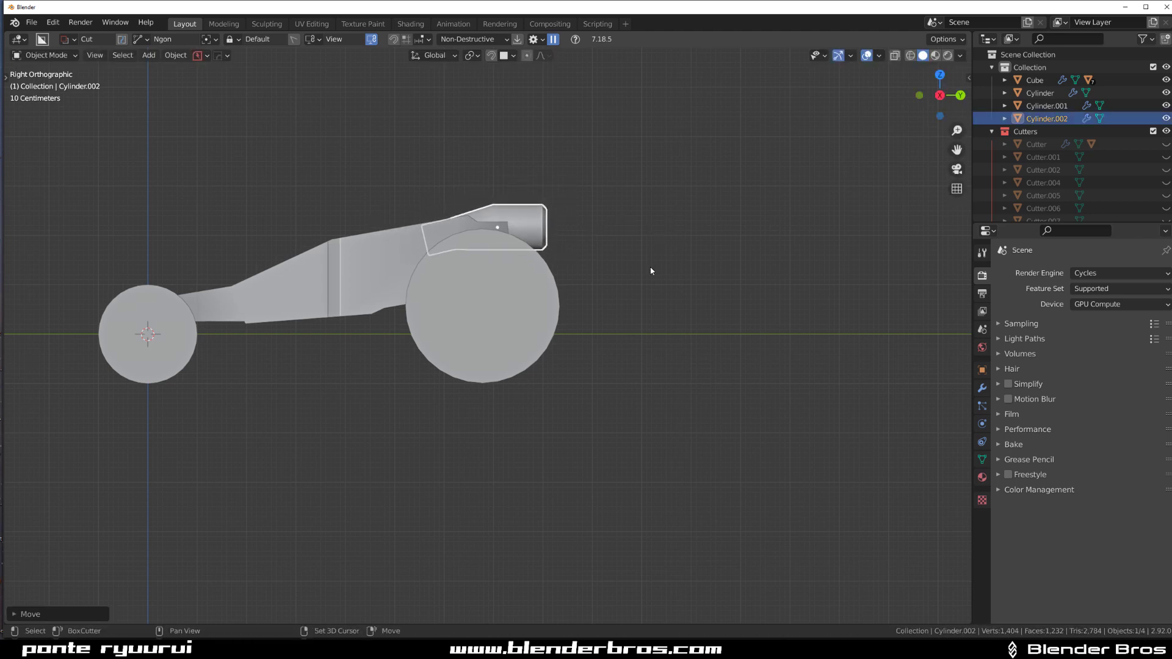
Move the nozzle cylinder off center in top view, toward the body's positive X side and slightly beyond its wide end.
middle_click_drag(651, 269, 552, 252)
key("grave")
left_click(529, 130)
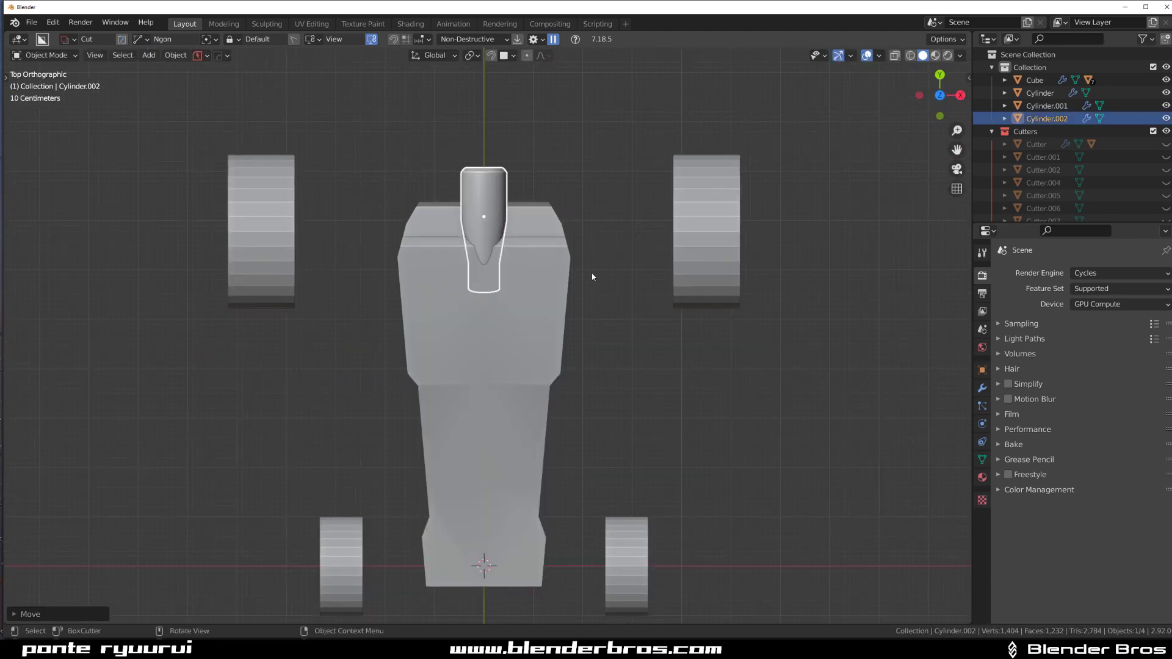
key("g")
left_click(639, 265)
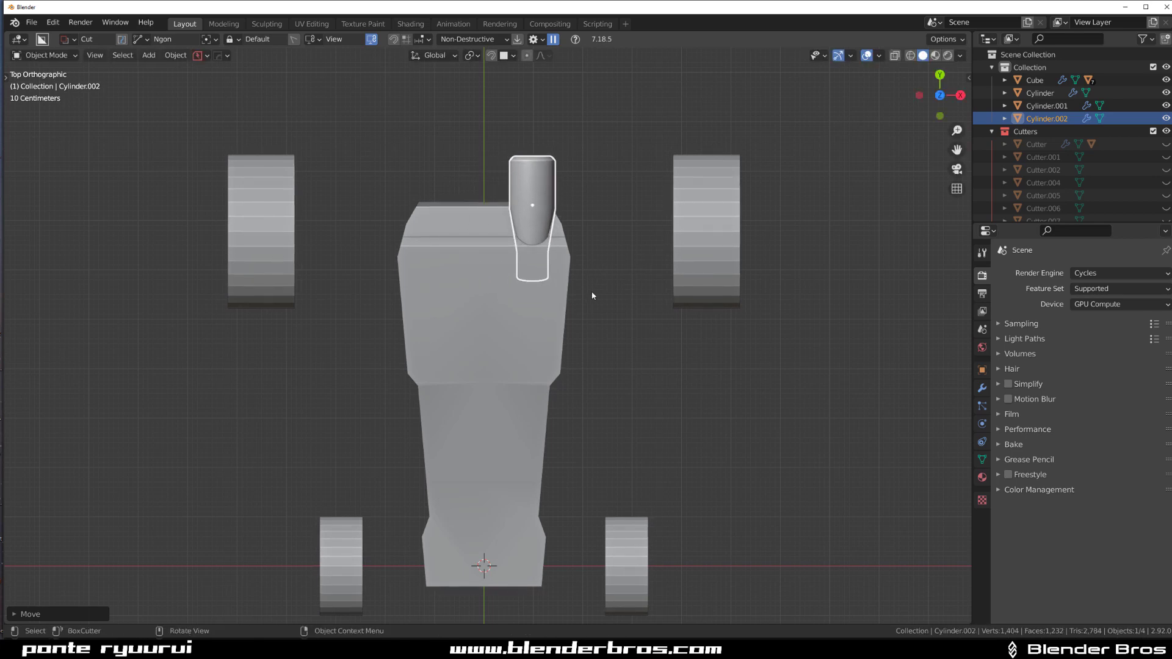
Mirror the nozzle cylinder across X with the body as the mirror reference.
left_click(554, 290, "shift")
key("alt+x")
left_click(594, 397)
key("grave")
scroll(618, 345, "down", 2)
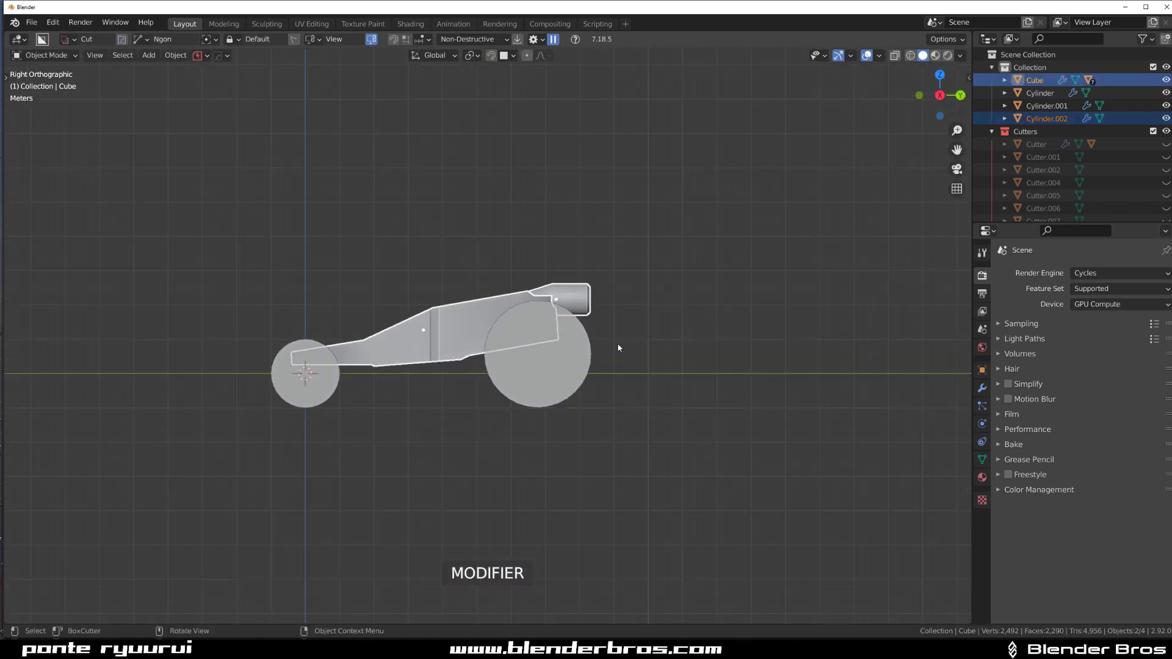
Tilt the nozzle cylinder's open end slightly upward in side view and move it a little forward and up on the body.
left_click(654, 298)
scroll(611, 302, "up", 2)
middle_click_drag(531, 313, 558, 254, "shift")
scroll(586, 244, "up", 1)
left_click(661, 217)
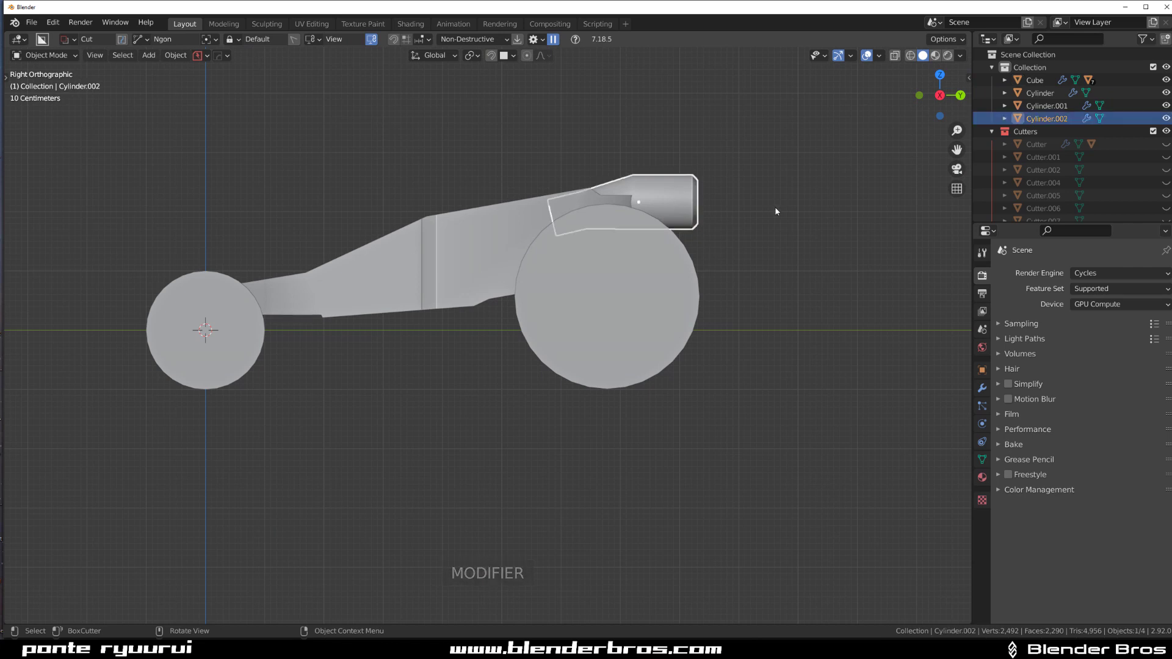
key("r")
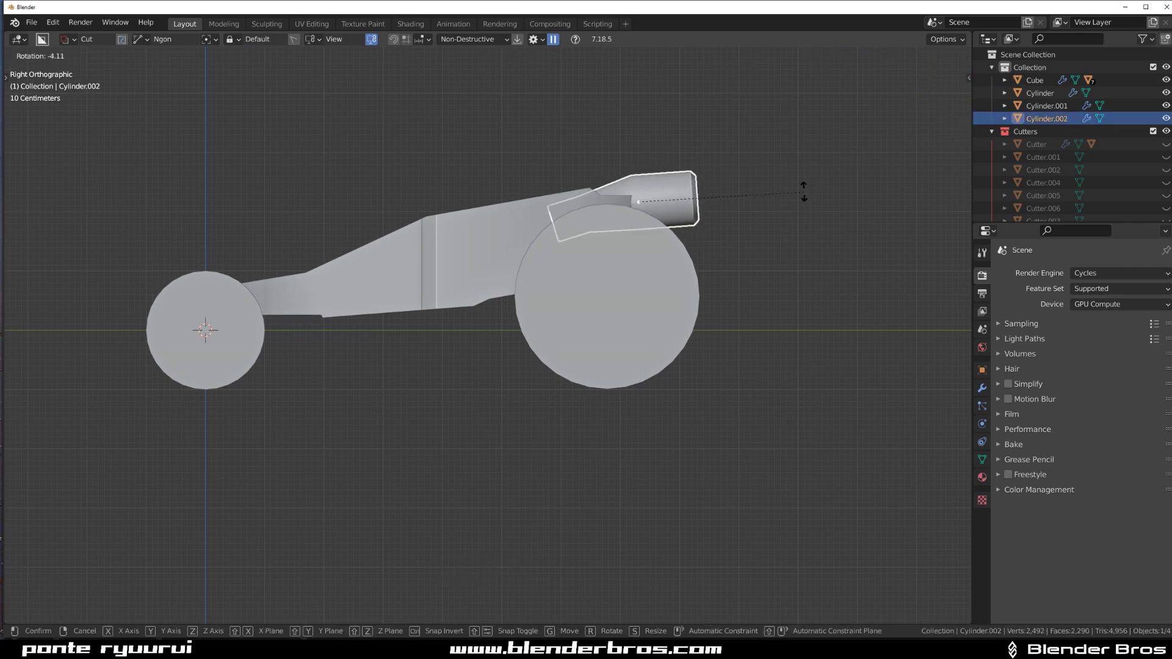
left_click(800, 179)
key("g")
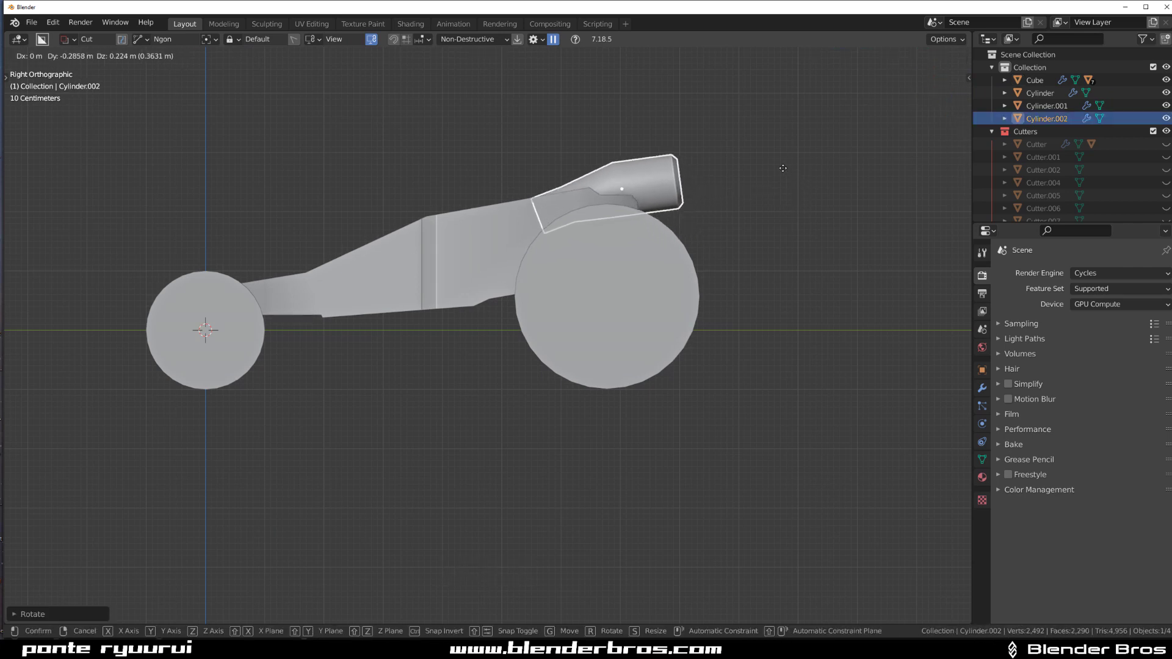
left_click(787, 173)
left_click(788, 173)
Enter the rear wheel's mesh and select its round outer face.
scroll(733, 201, "down", 2)
middle_click_drag(525, 267, 639, 263, "shift")
left_click(630, 260)
key("Tab")
left_click(735, 254)
left_click(620, 255)
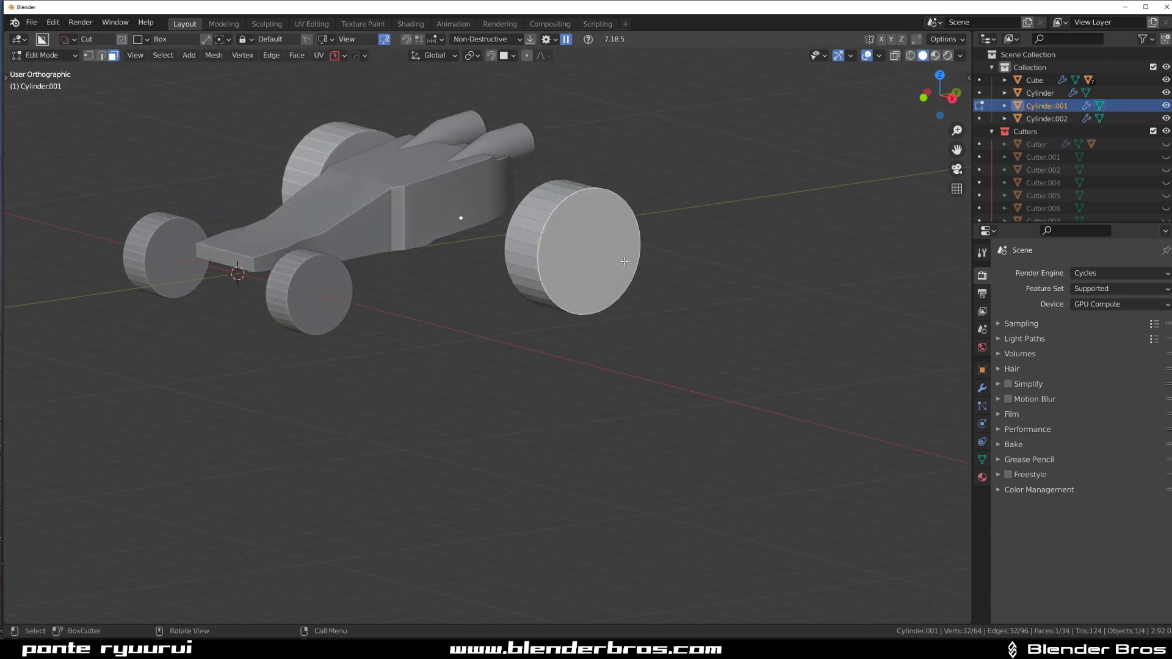
Try a wide bevel around the rear wheel's outer rim.
key("ctrl+b")
left_click(749, 310)
key("Tab")
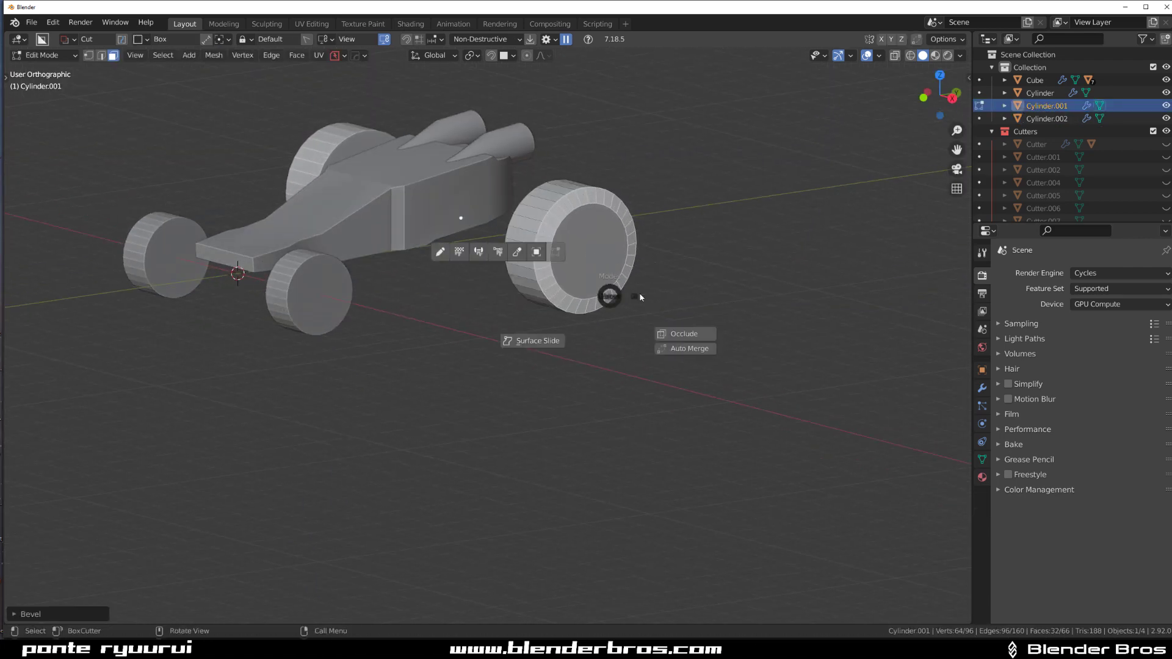
left_click(647, 296)
left_click(618, 271)
key("ctrl+z")
key("ctrl+z")
Give the rim of the rear wheel's outer face a narrow bevel.
middle_click_drag(688, 291, 736, 280)
scroll(632, 290, "up", 1)
key("ctrl+b")
left_click(548, 344)
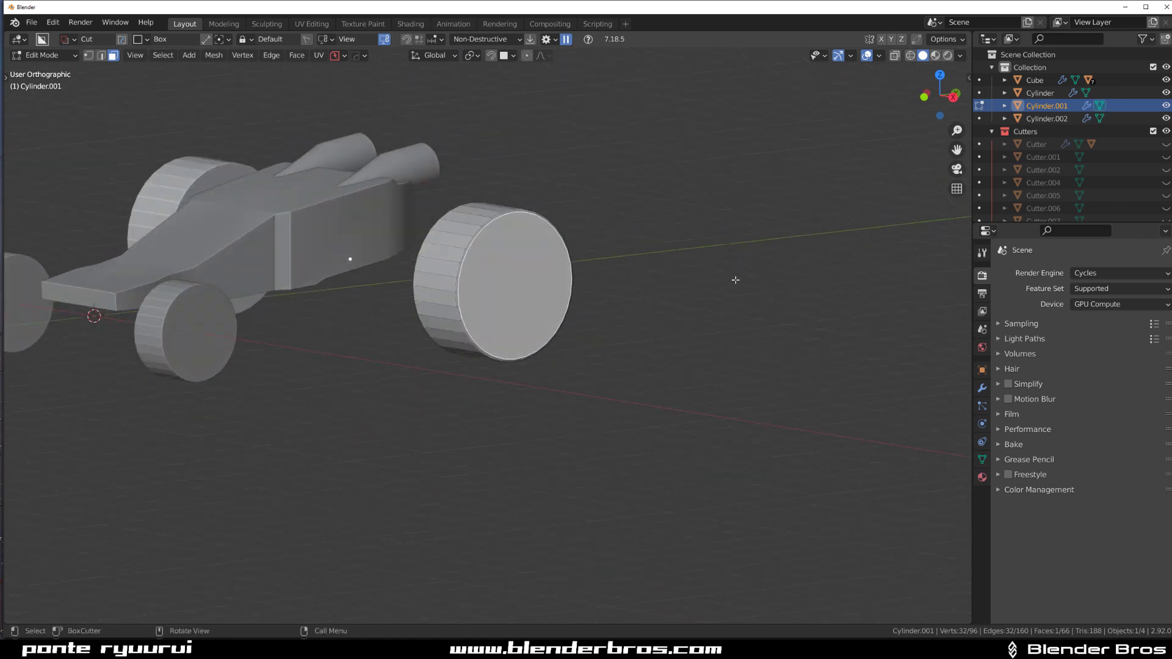
Inset the rear wheel's outer face twice to about half the wheel's diameter and push it about 0.18 m inward along X.
key("i")
left_click(731, 284)
key("i")
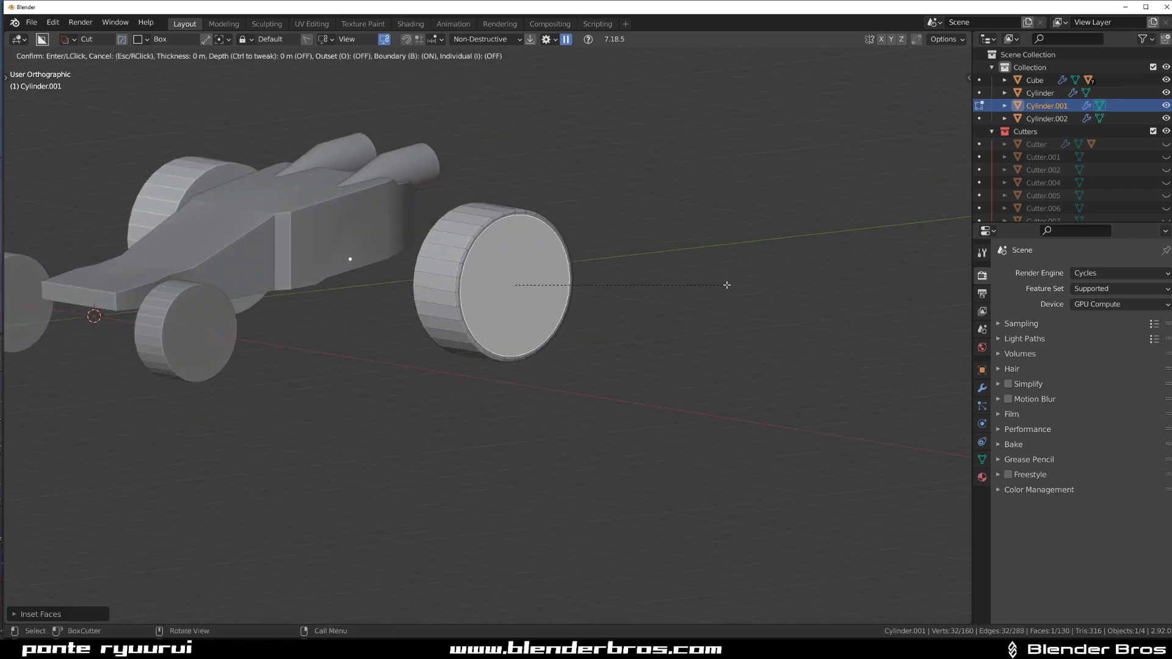
left_click(699, 294)
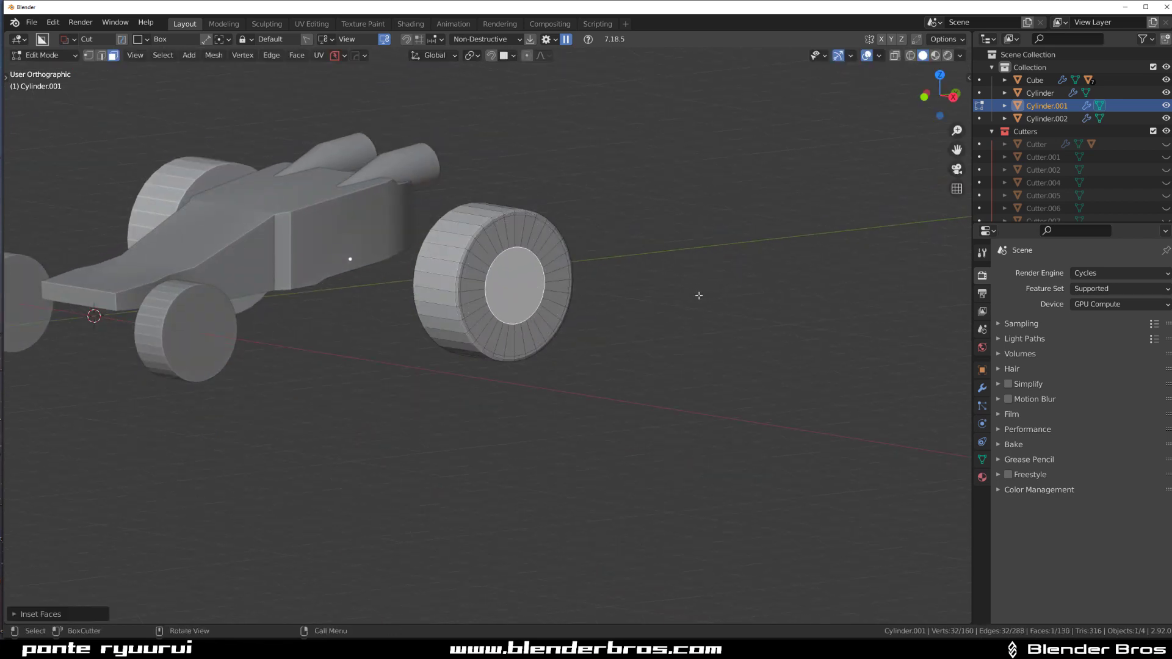
key("g")
key("x")
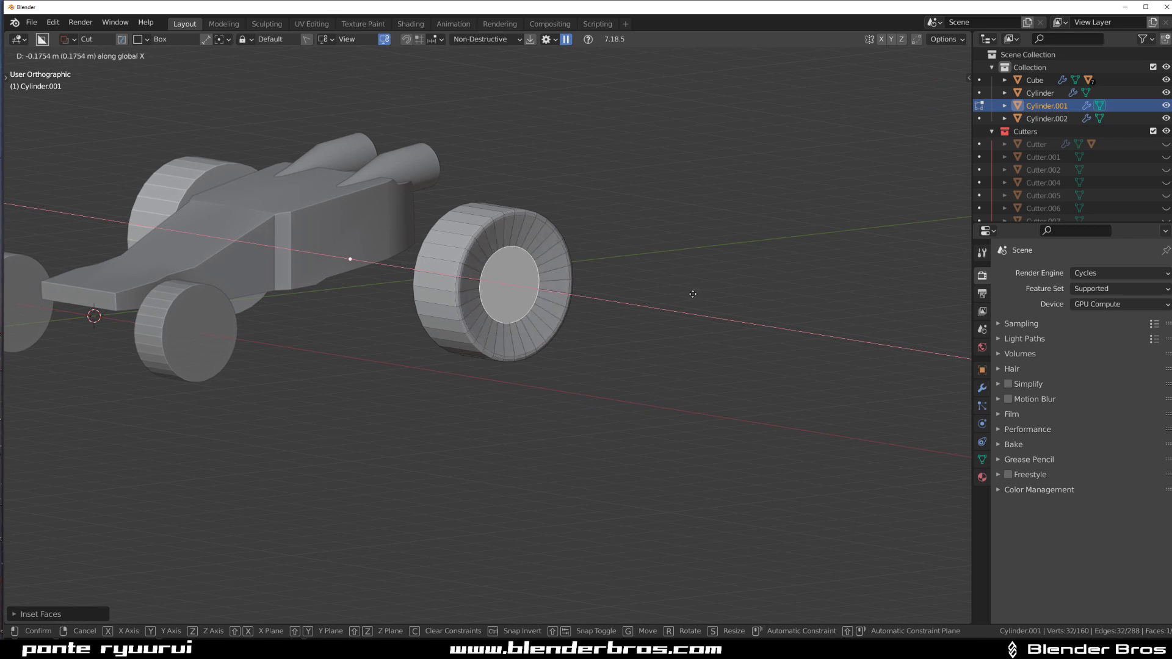
left_click(690, 293)
key("Tab")
Add a HardOps bevel modifier to the rear wheel.
key("KP_3")
key("q")
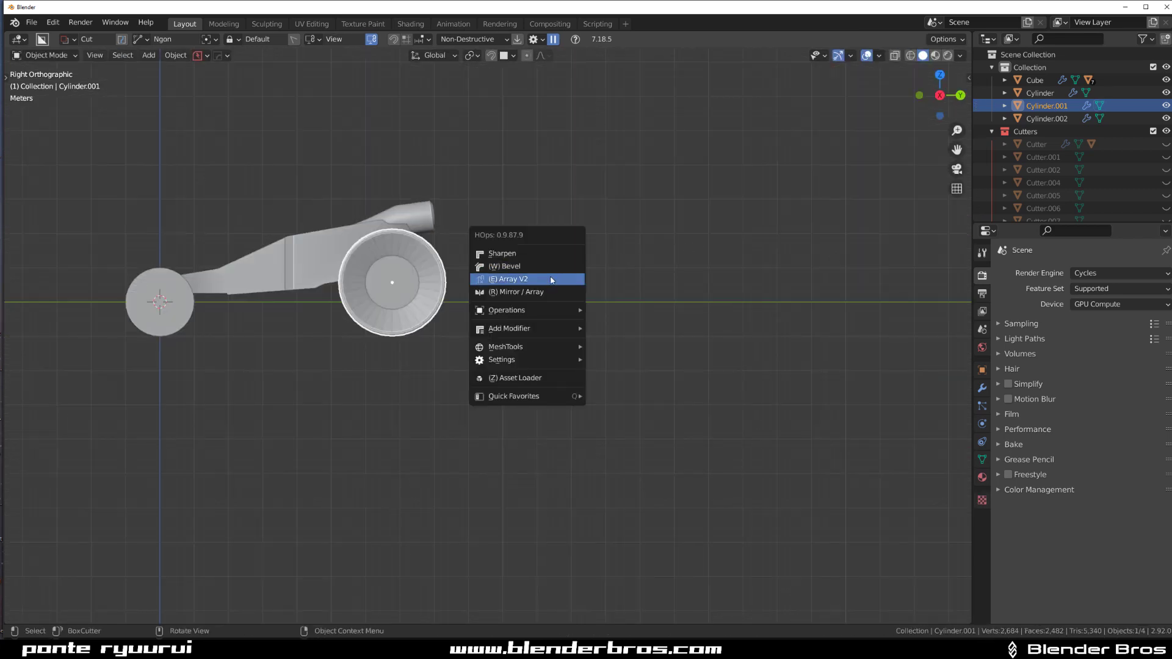
left_click(562, 270)
left_click(512, 292)
Select an edge loop on the rear wheel and mark it as sharp with HardOps.
scroll(496, 265, "up", 2)
key("Tab")
middle_click_drag(434, 284, 648, 279, "shift")
left_click(497, 337)
key("q")
left_click(449, 280)
key("Tab")
scroll(464, 275, "down", 1)
middle_click_drag(299, 314, 464, 349)
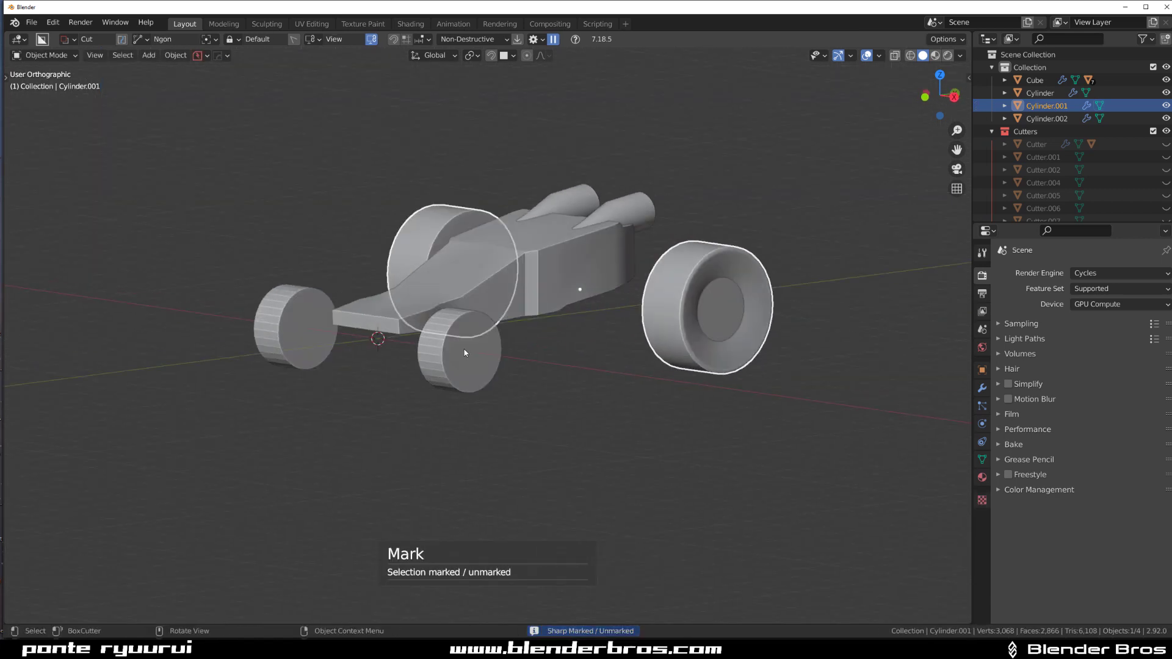
Apply the front wheel's scale and bevel the rim of its outer face by about 0.19 m.
left_click(464, 349)
key("Tab")
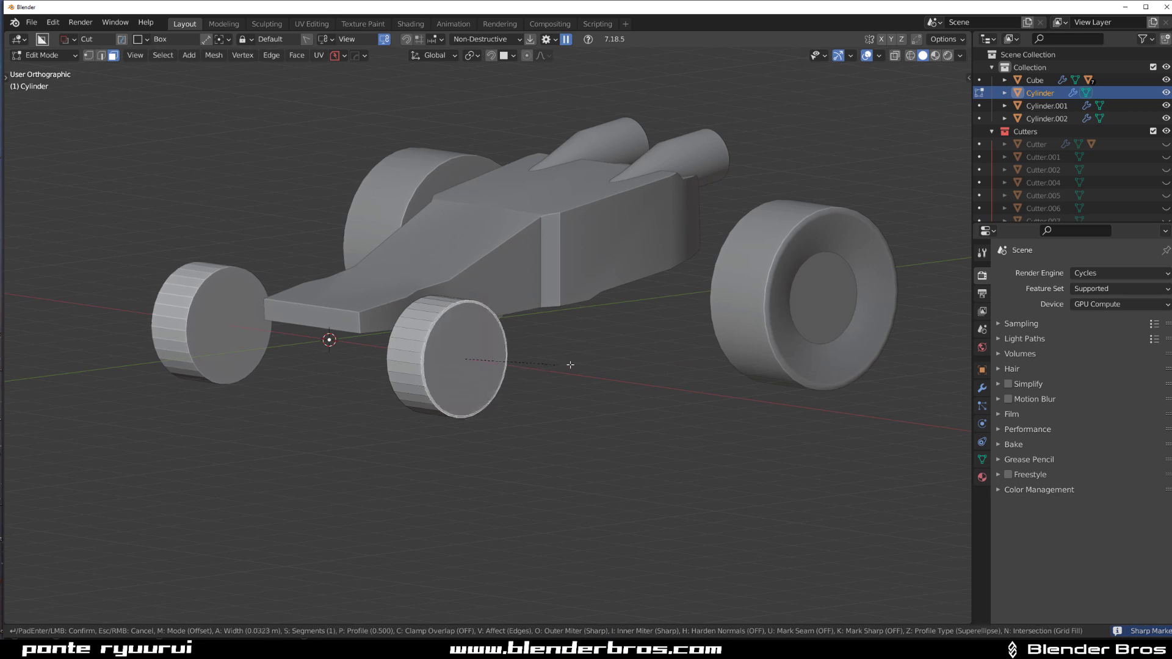
key("Tab")
key("ctrl+a")
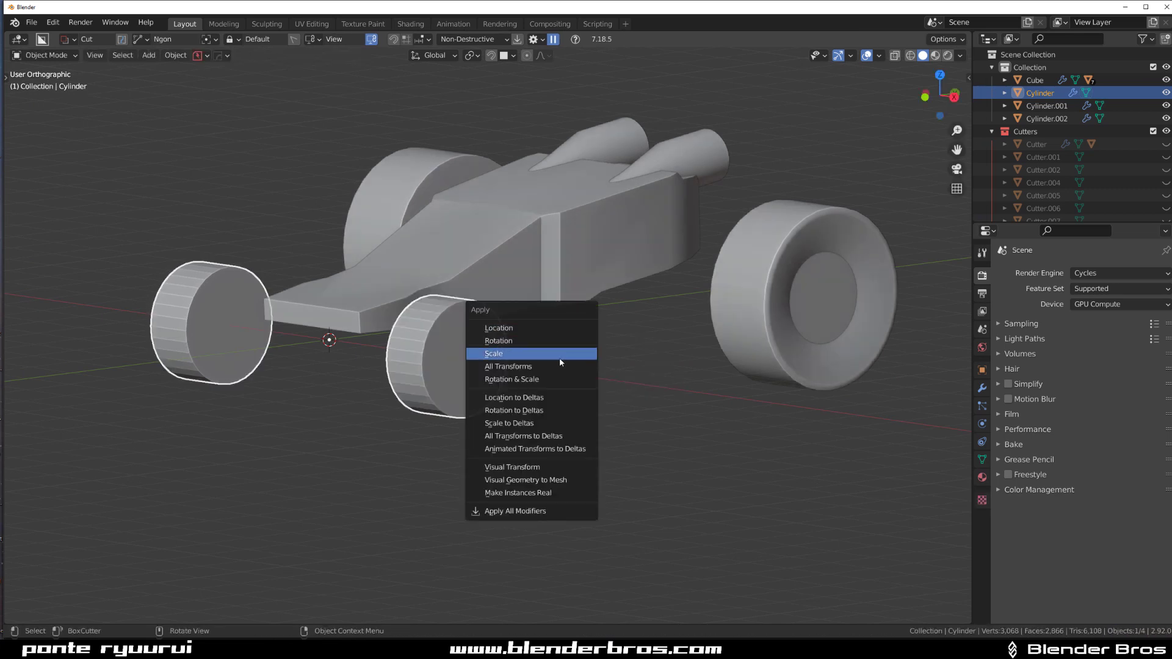
left_click(559, 358)
key("Tab")
key("ctrl+b")
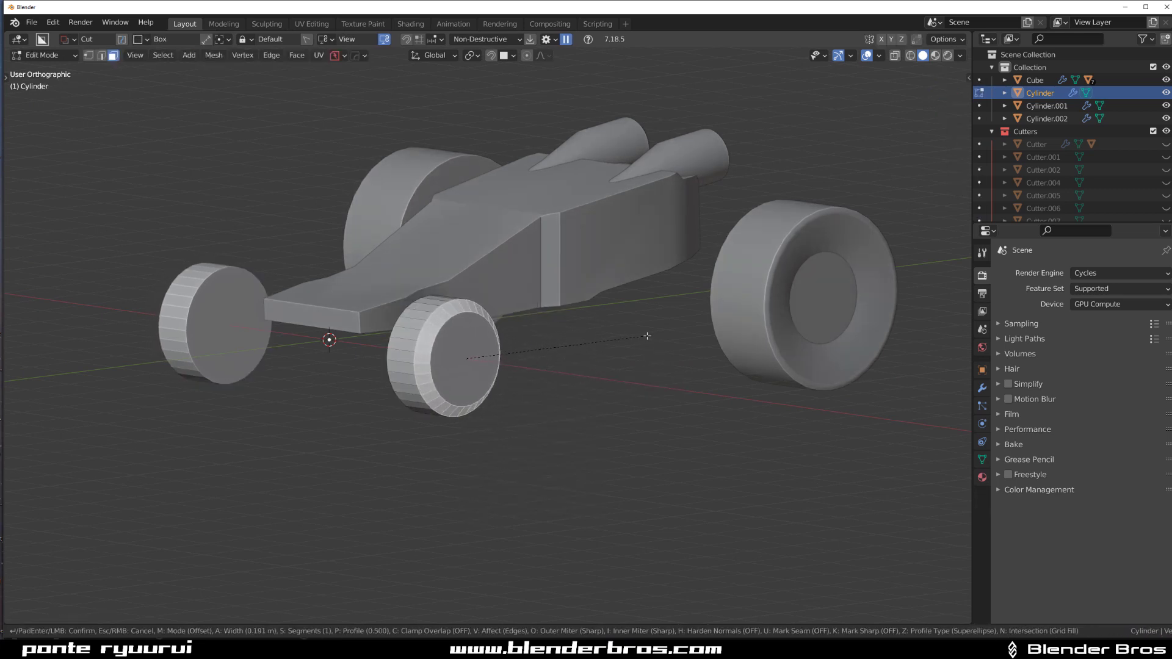
left_click(648, 335)
Inset the front wheel's outer face twice, down to a small disc at its center.
scroll(550, 349, "up", 2)
left_click(455, 355)
key("i")
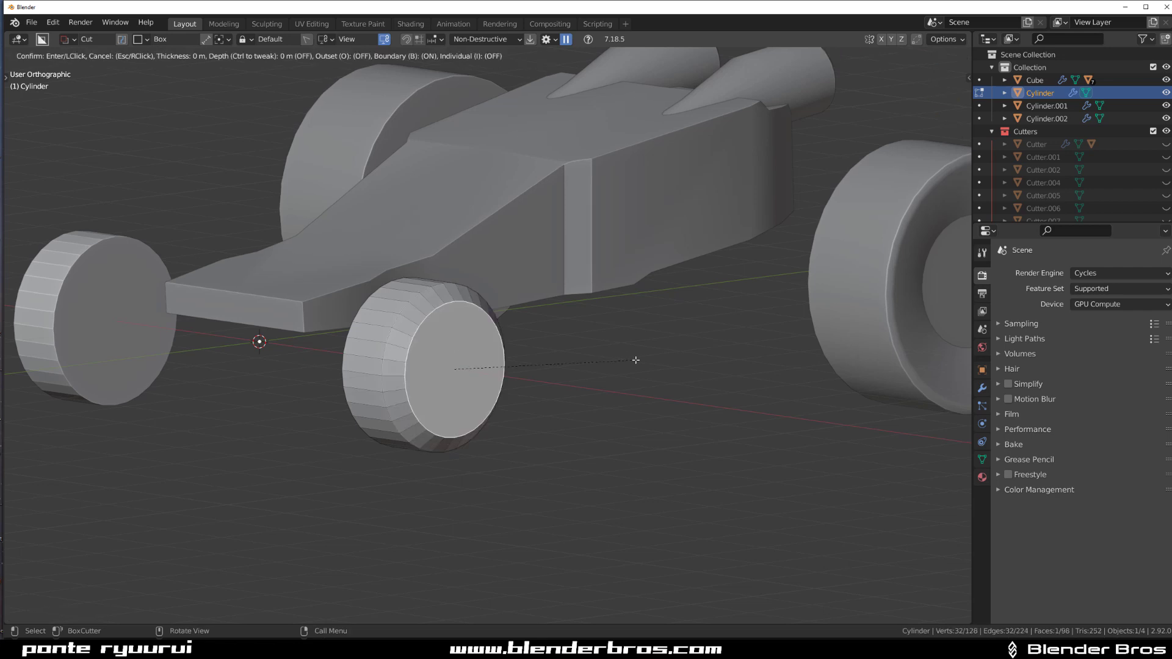
left_click(622, 365)
key("i")
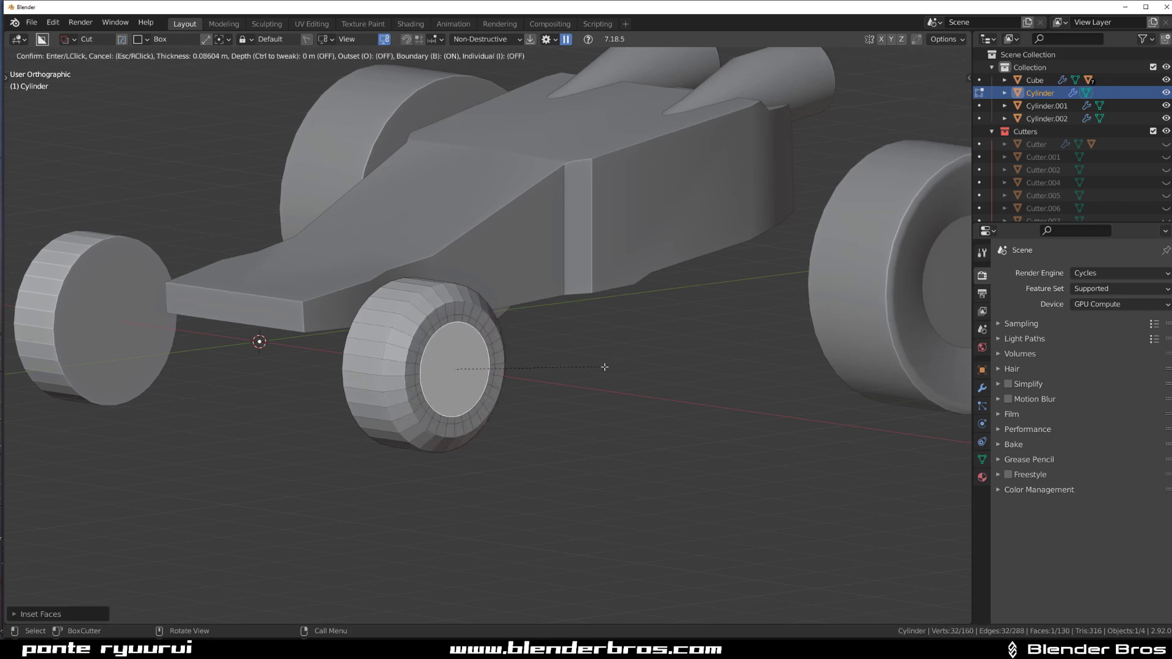
left_click(580, 373)
Extrude the small central disc into the front wheel as a hub recess and scale its inner face.
key("e")
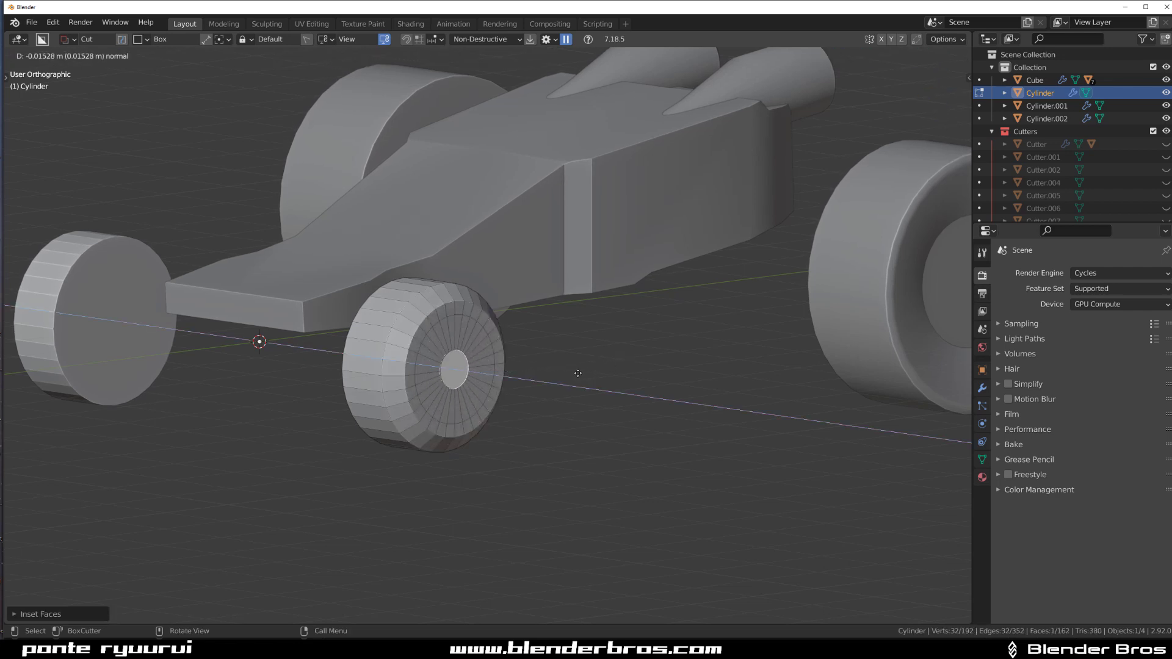
left_click(569, 371)
key("s")
left_click(569, 376)
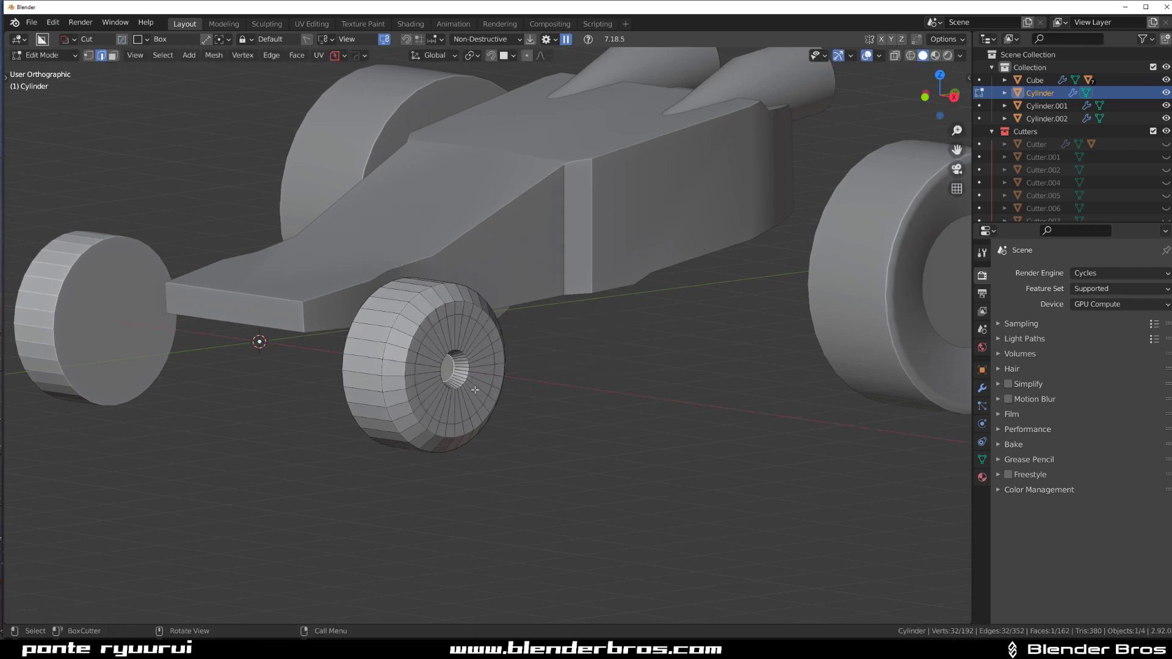
Bevel the edge loop around the front wheel's hub recess by about 0.1 m.
key("ctrl+b")
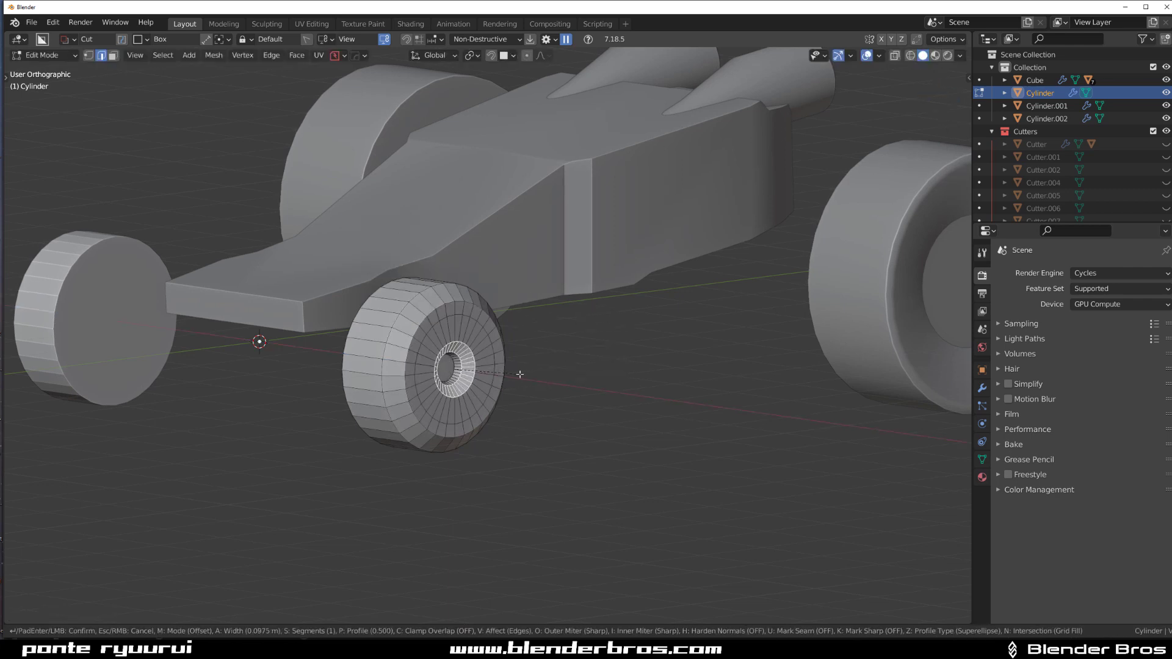
left_click(518, 375)
key("Tab")
Add a HardOps bevel modifier to the front wheel.
scroll(496, 219, "down", 3)
key("KP_3")
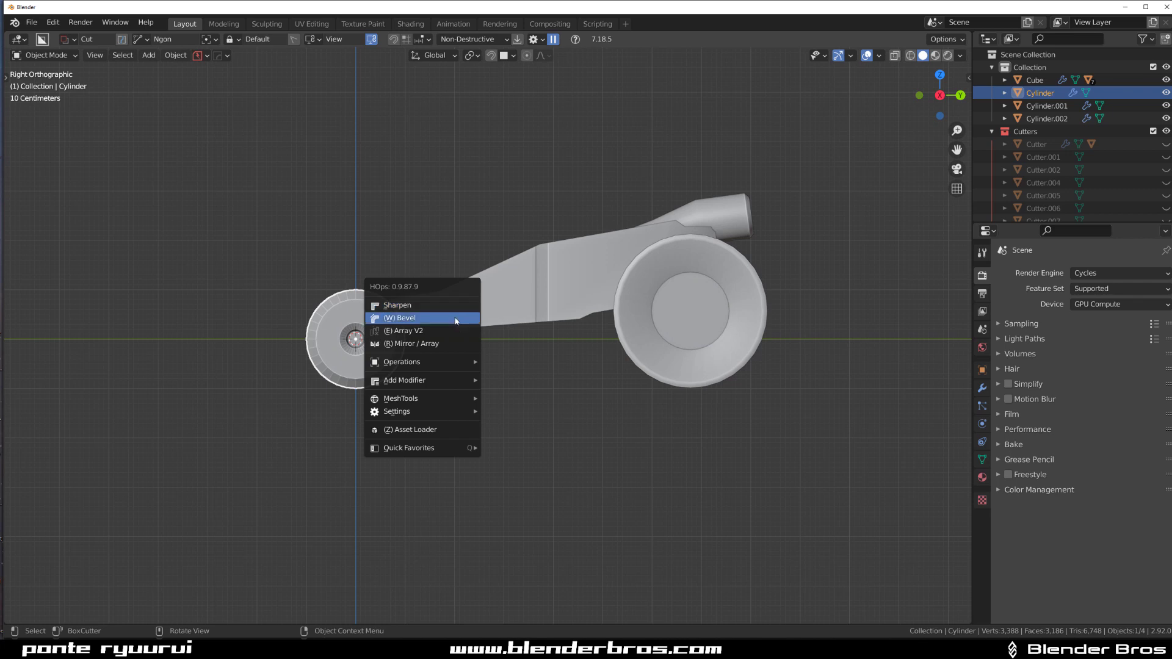
left_click(456, 319)
left_click(454, 318)
middle_click_drag(454, 317, 396, 317, "shift")
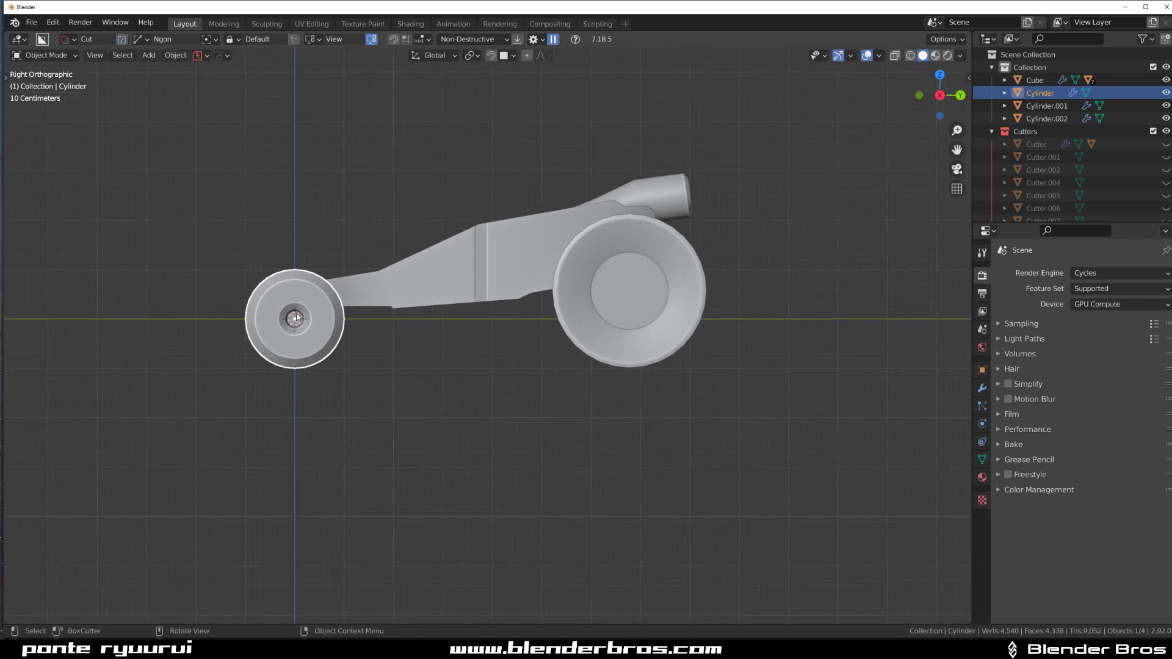
scroll(293, 307, "up", 2)
middle_click_drag(259, 314, 330, 327, "shift")
scroll(476, 299, "down", 1)
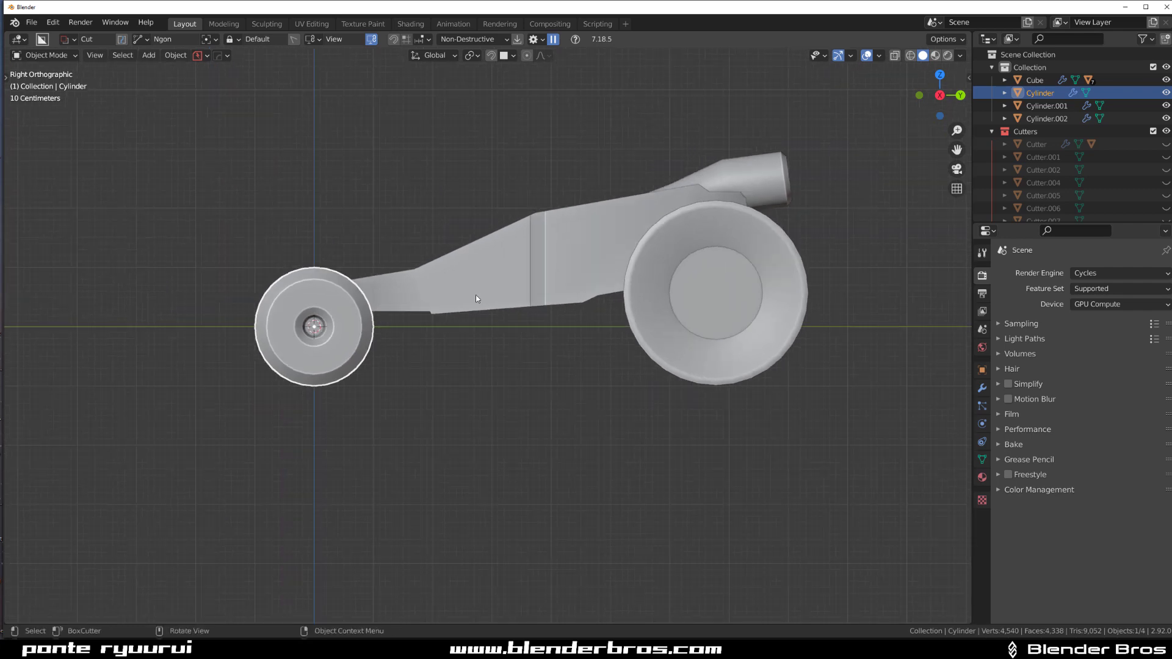
Add a three-segment 30° HardOps bevel to the body, with autosmooth at 60 and harden normals off.
middle_click_drag(397, 312, 501, 333)
left_click(421, 214)
key("q")
left_click(421, 215)
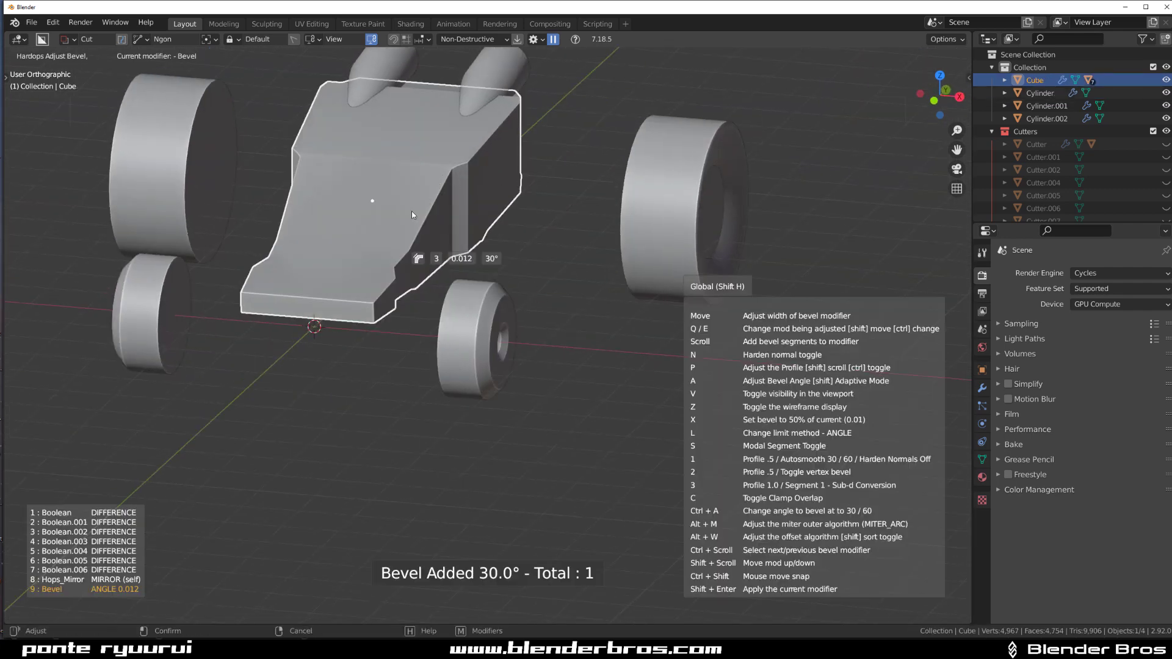
key("1")
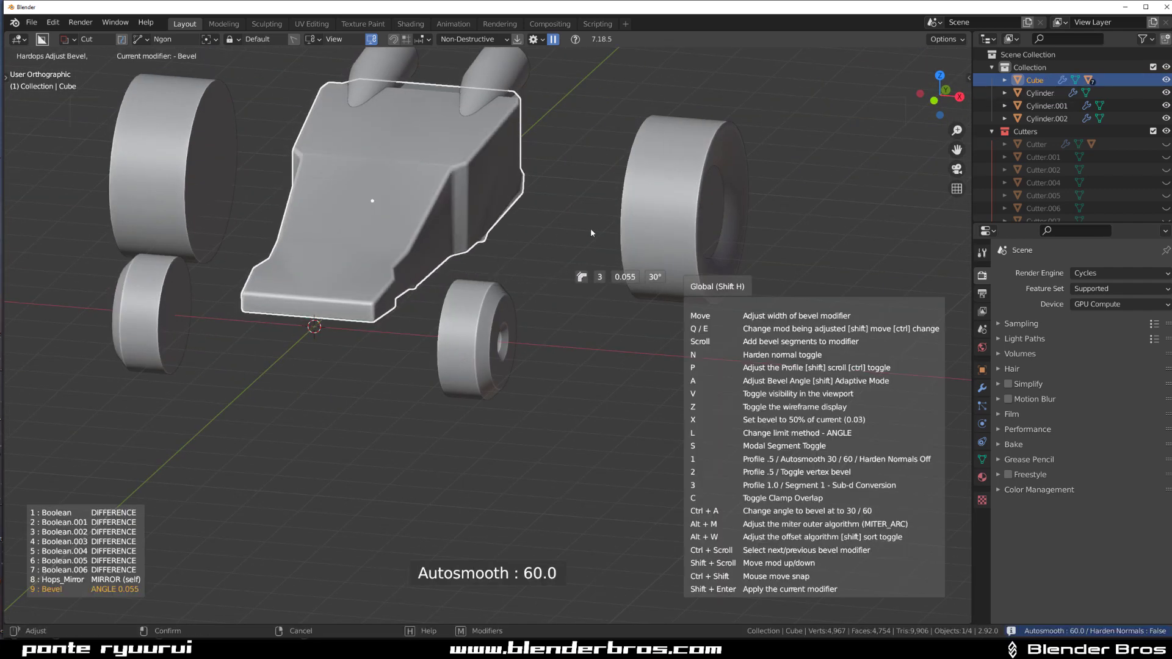
left_click(774, 214)
Sharpen the body with HardOps, applying its boolean cuts, and deselect it in side view.
scroll(581, 243, "down", 1)
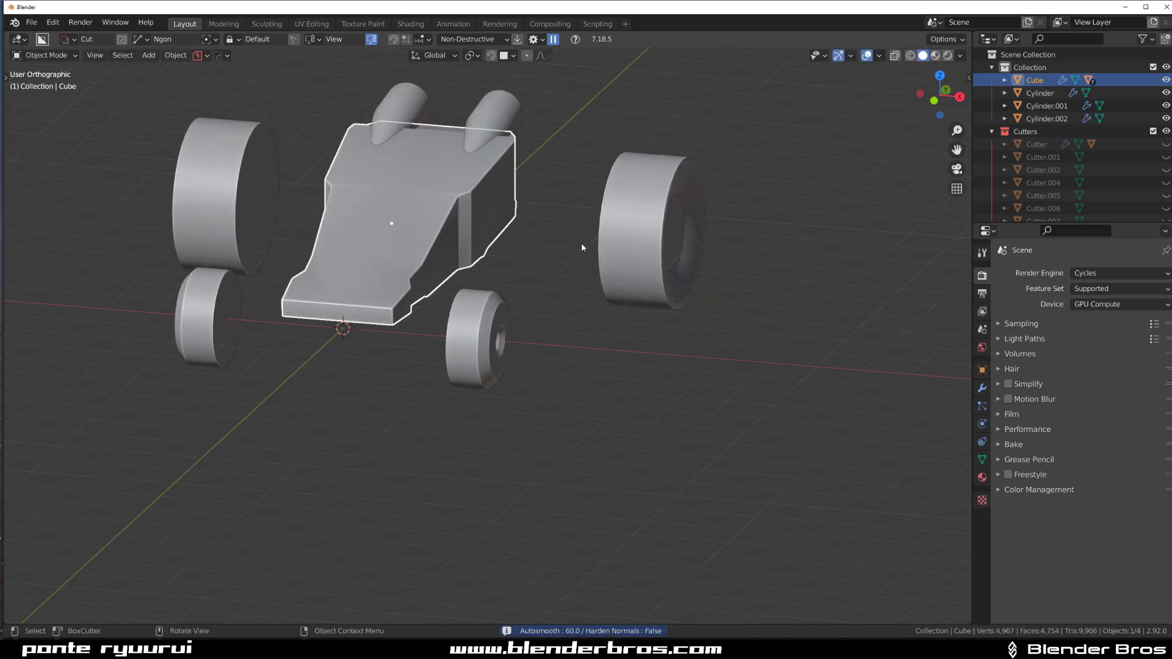
key("q")
left_click(585, 240)
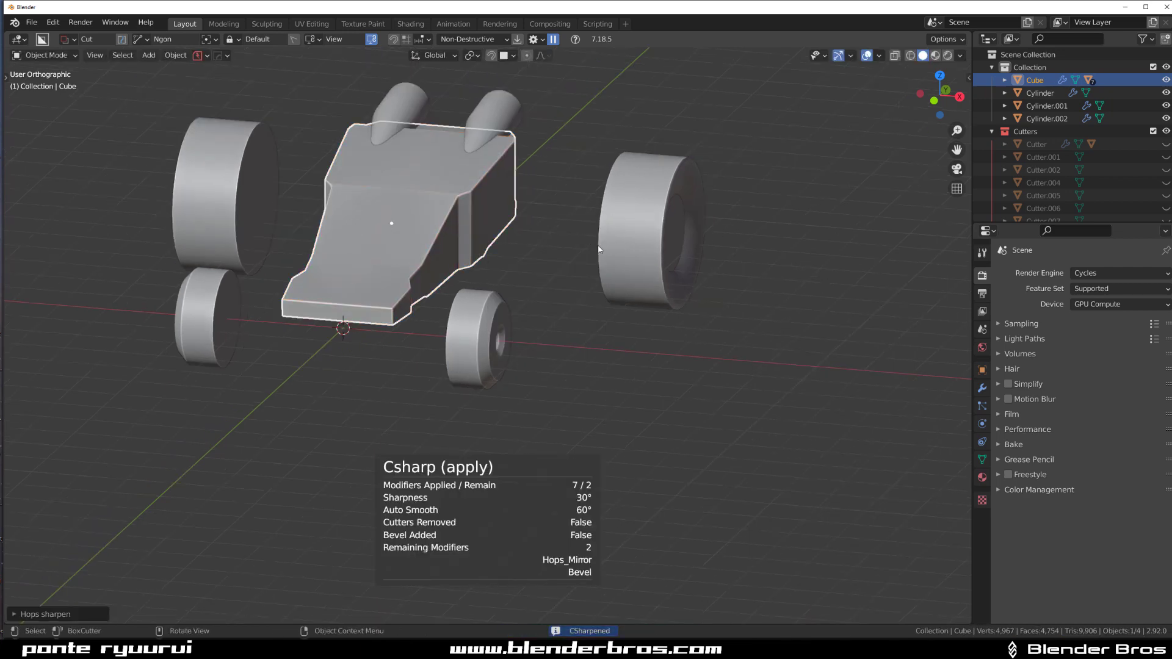
key("KP_3")
scroll(456, 309, "up", 2)
left_click(457, 305)
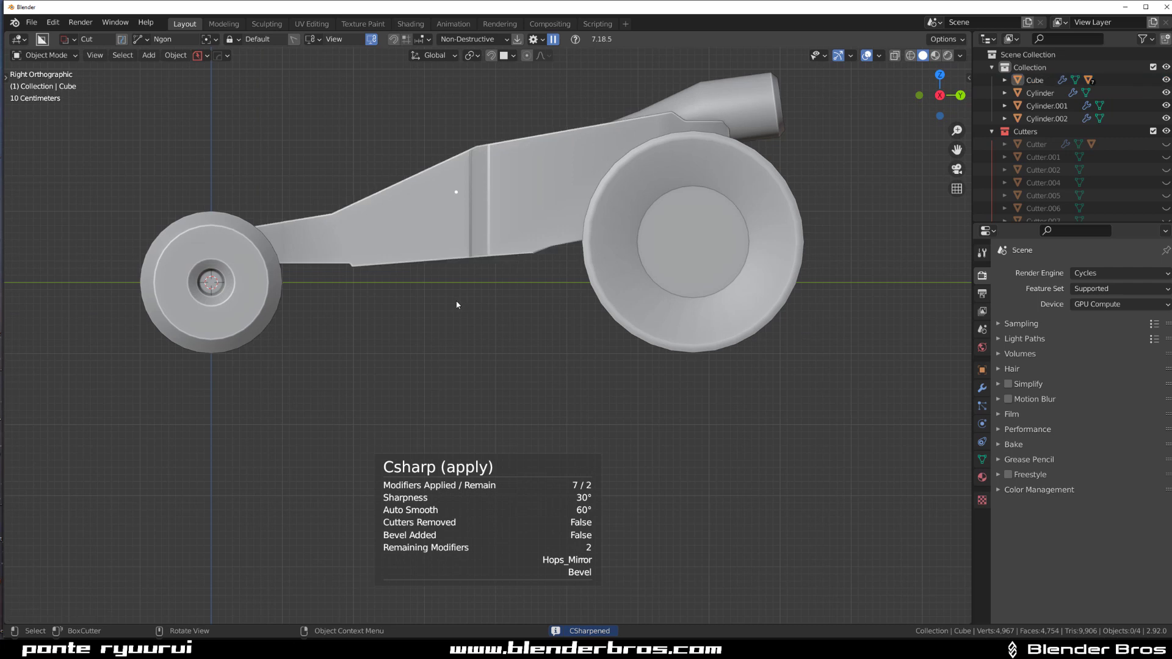
Duplicate the front wheel along Y into the empty space well behind the vehicle.
scroll(458, 304, "down", 5)
middle_click_drag(553, 302, 425, 299, "shift")
scroll(524, 316, "down", 1)
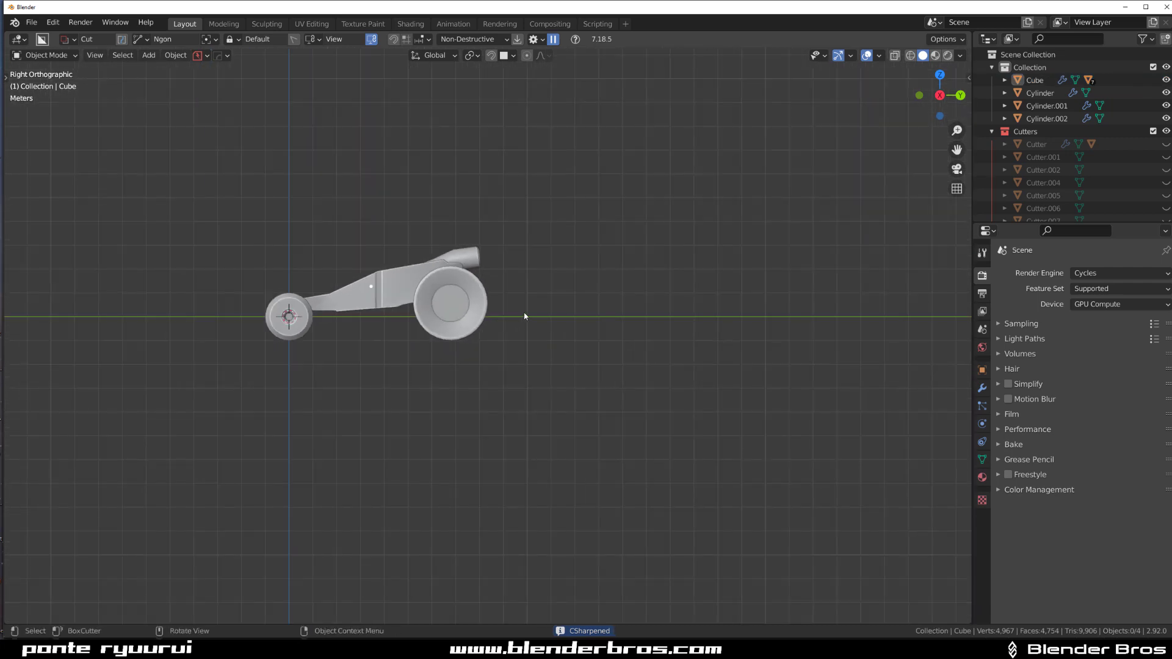
scroll(524, 316, "down", 3, "ctrl")
key("shift+a")
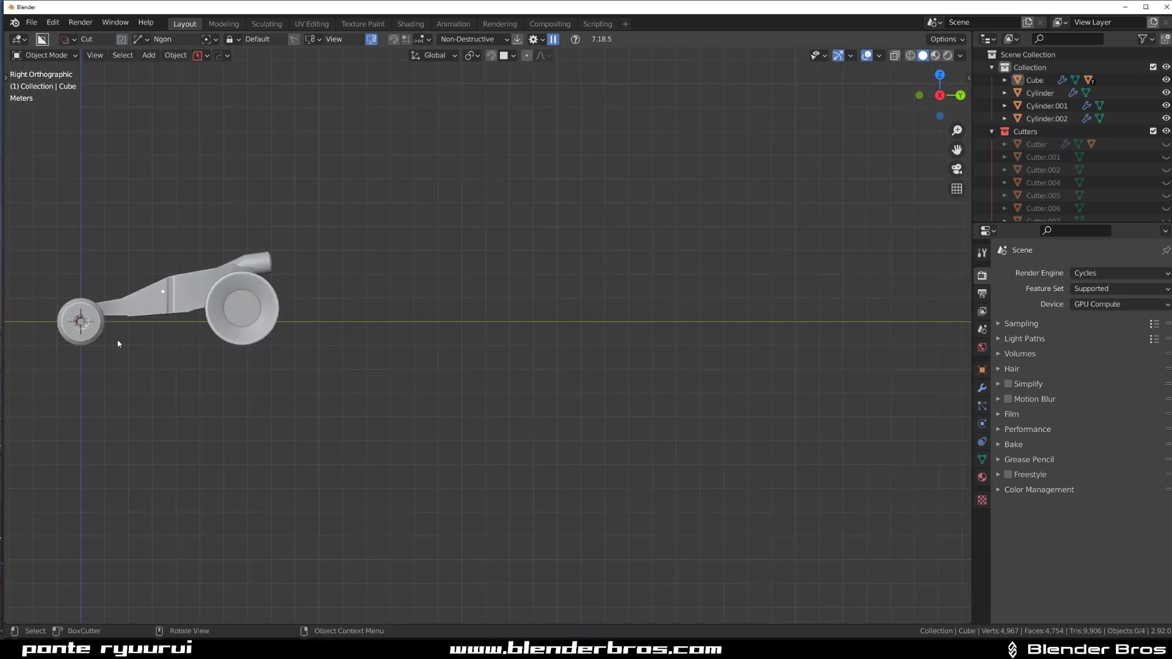
left_click(88, 336)
key("shift+d")
key("x")
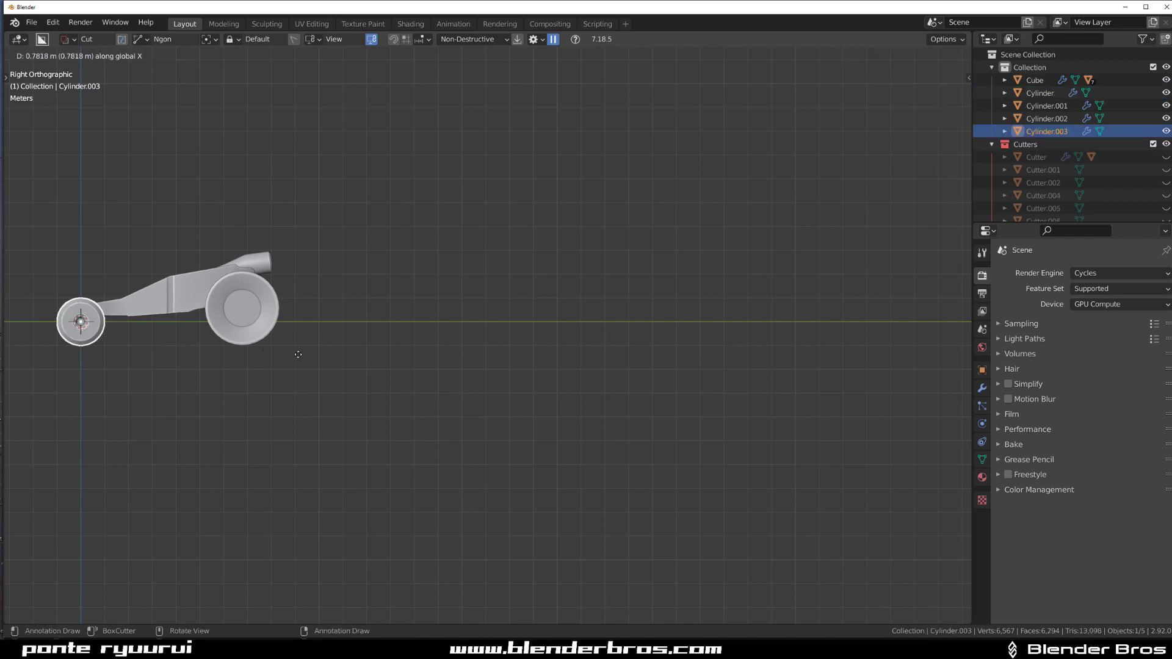
key("y")
left_click(419, 333)
Duplicate the separate wheel copy along Y so a second one sits just beside it.
middle_click_drag(418, 333, 354, 315, "shift")
scroll(384, 317, "up", 1)
key("shift+d")
key("y")
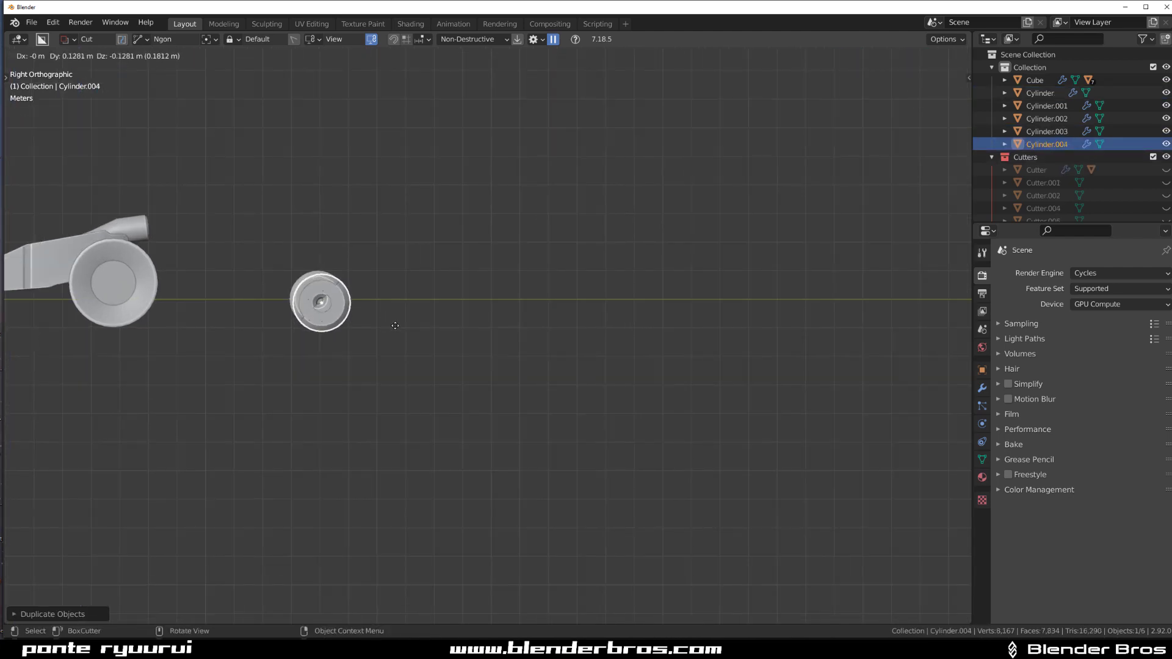
left_click(452, 336)
Select both wheel copies and duplicate the pair farther along Y.
left_click(343, 320, "shift")
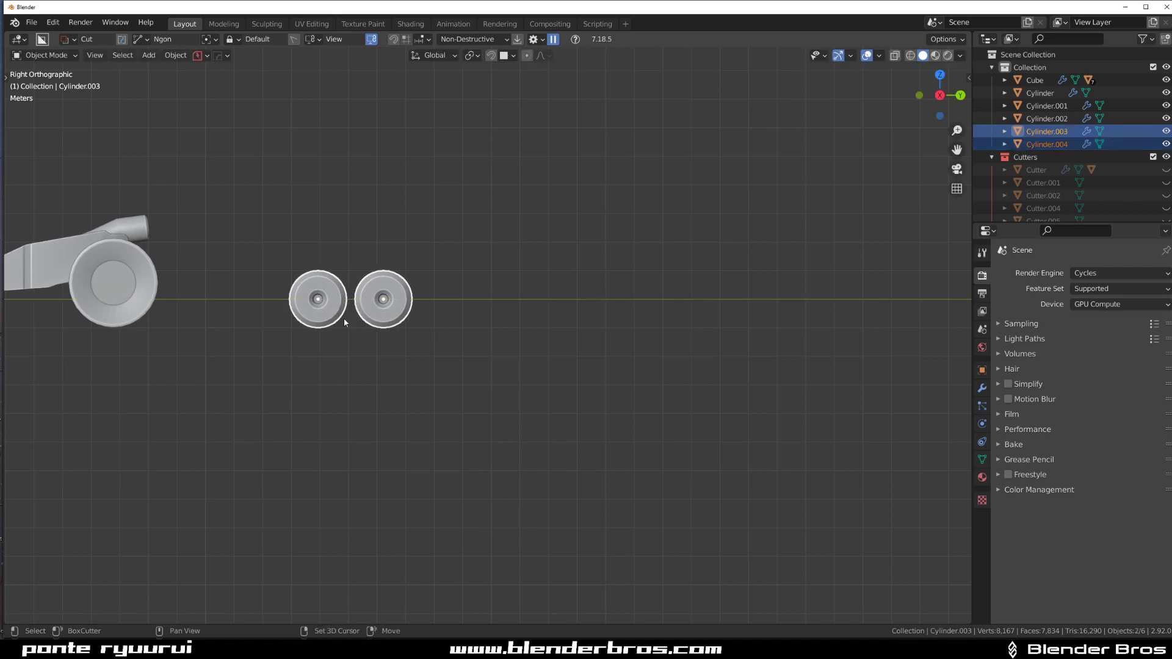
key("shift+d")
key("y")
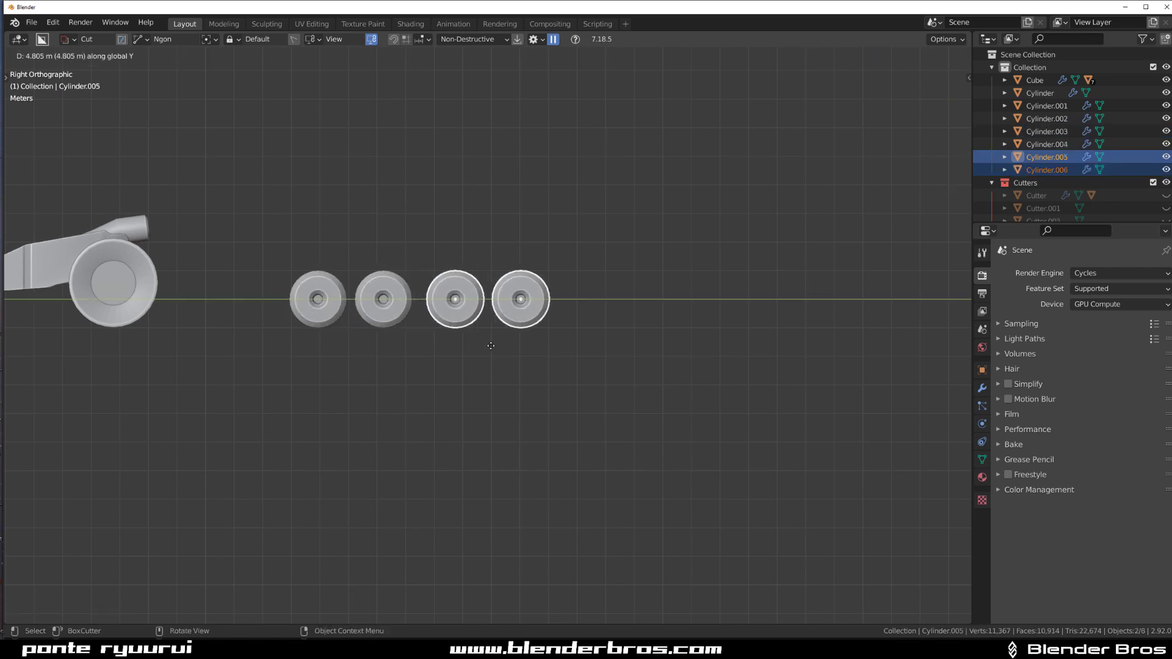
left_click(550, 353)
Enlarge the new wheel pair by about a third and raise it until its underside lines up with the smaller pair's.
key("s")
left_click(604, 353)
key("g")
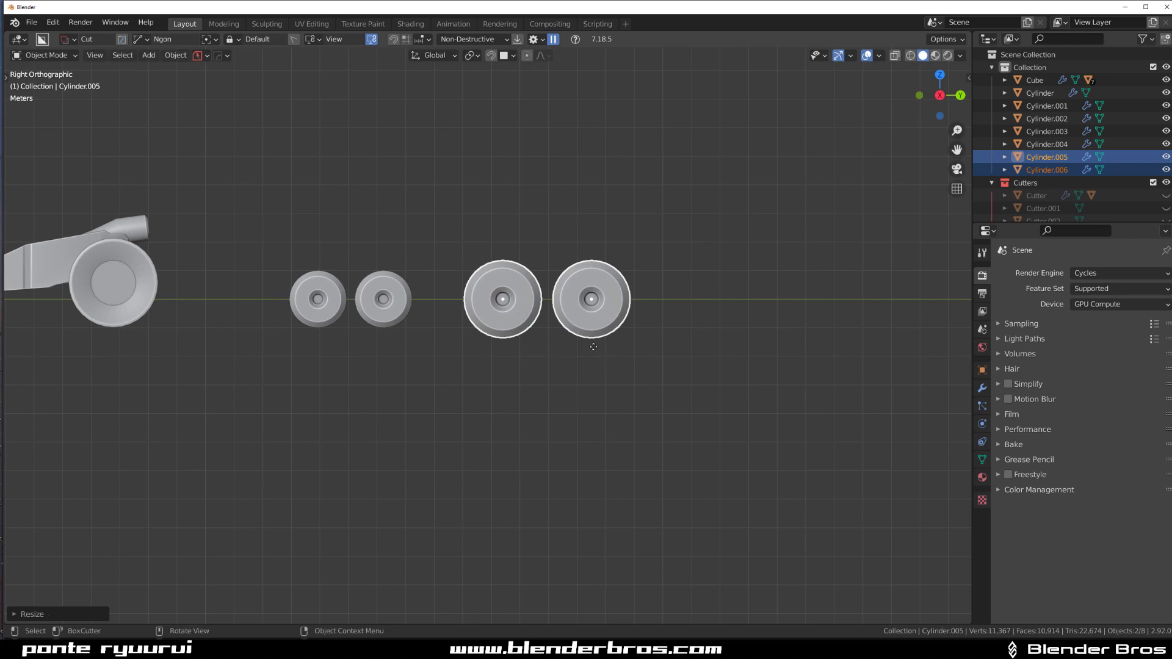
left_click(635, 301)
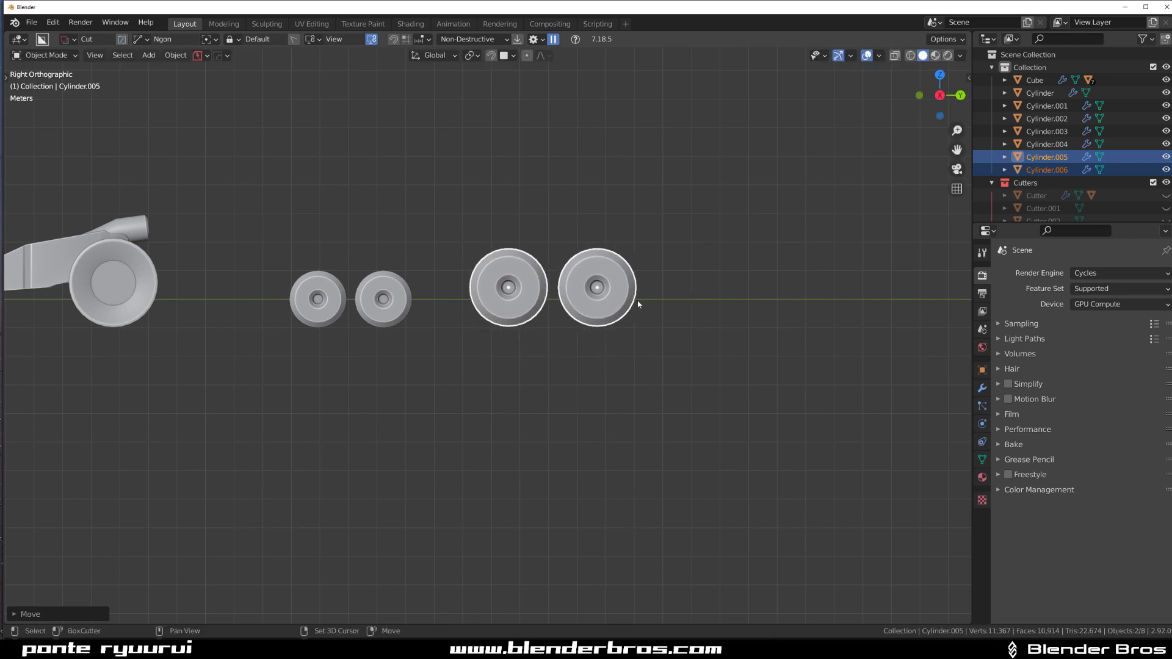
Add a cube and move it between the small and large wheel pairs of the second vehicle.
middle_click_drag(472, 306, 527, 297, "shift")
key("shift+a")
mouse_move(515, 290)
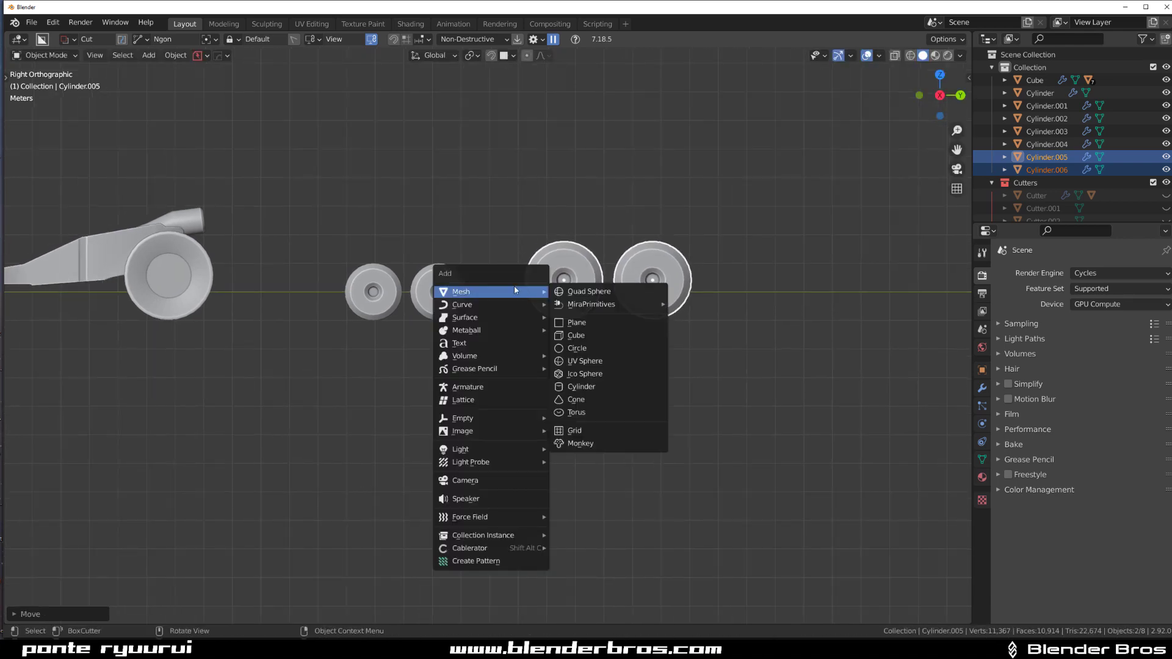
left_click(598, 336)
key("s")
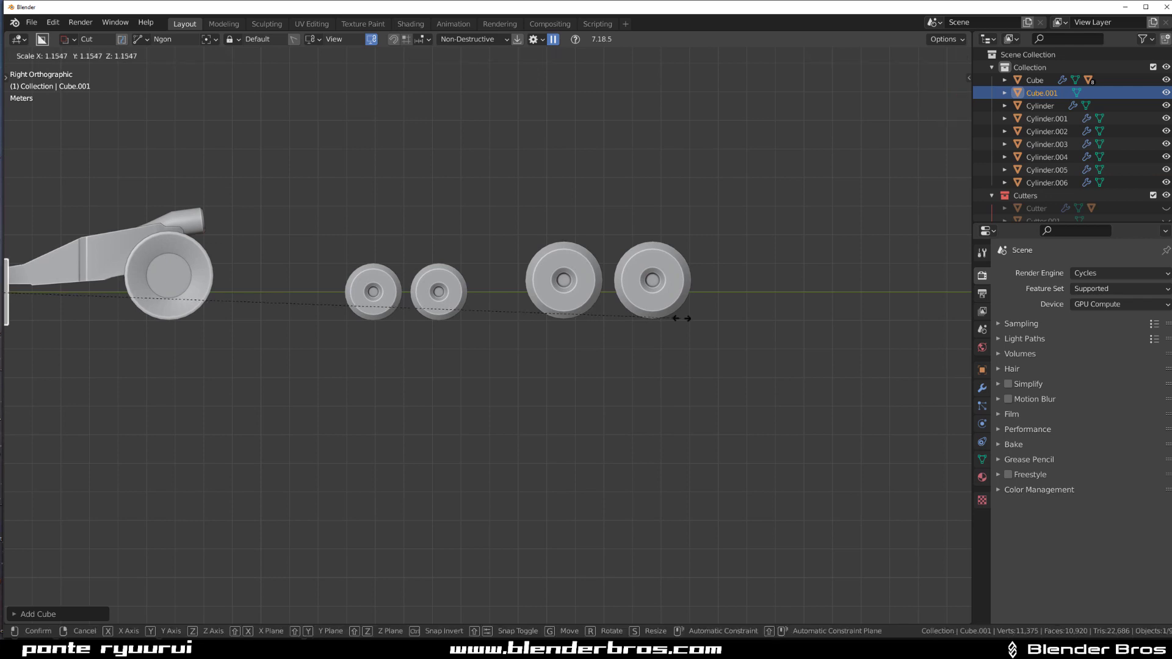
right_click(665, 323)
scroll(651, 327, "down", 3)
key("g")
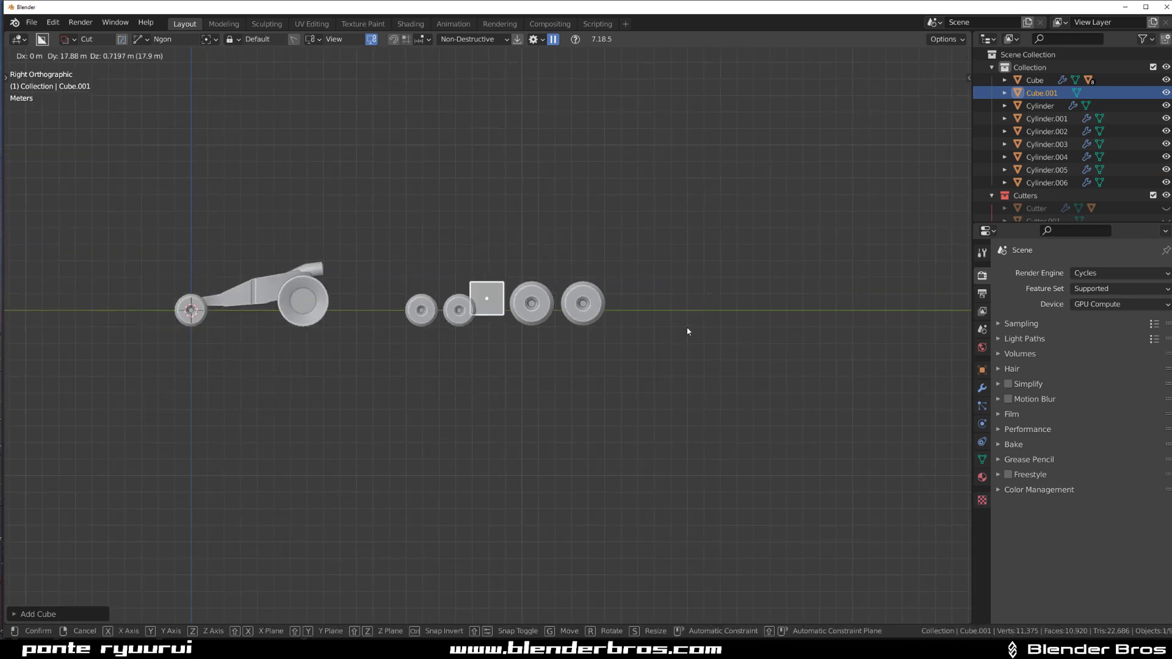
left_click(687, 332)
Flatten the cube to about 60% of its height along Z and stretch it along Y to about five times its length.
scroll(671, 321, "up", 5)
key("s")
right_click(740, 301)
scroll(739, 318, "down", 2)
key("s")
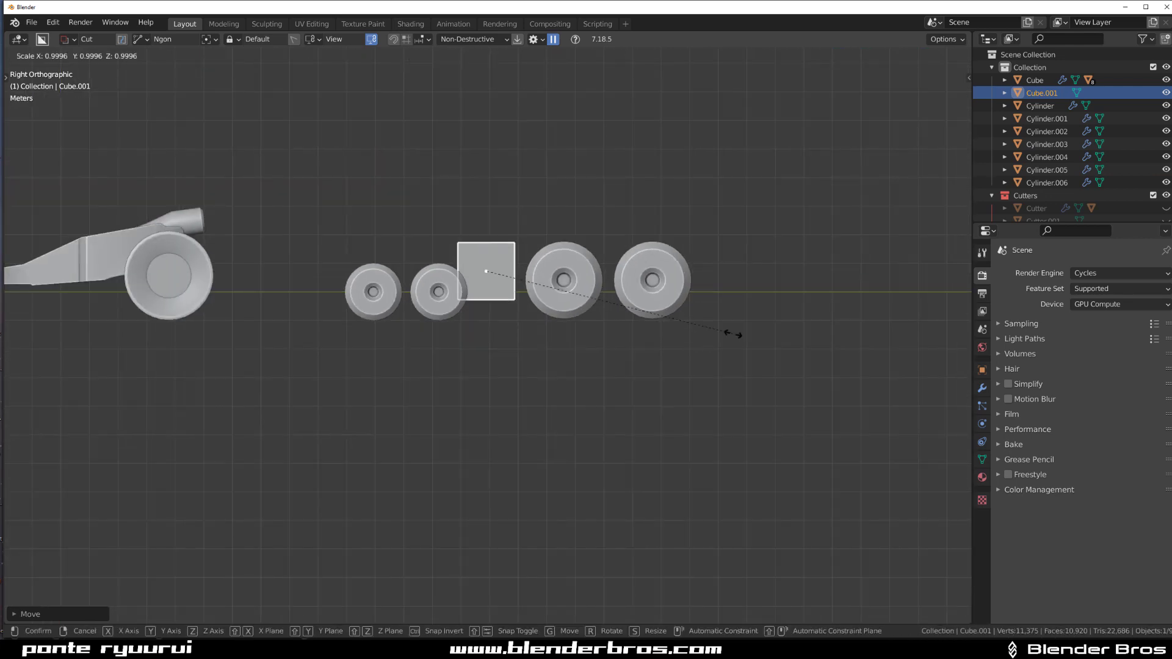
key("z")
left_click(627, 326)
key("s")
key("y")
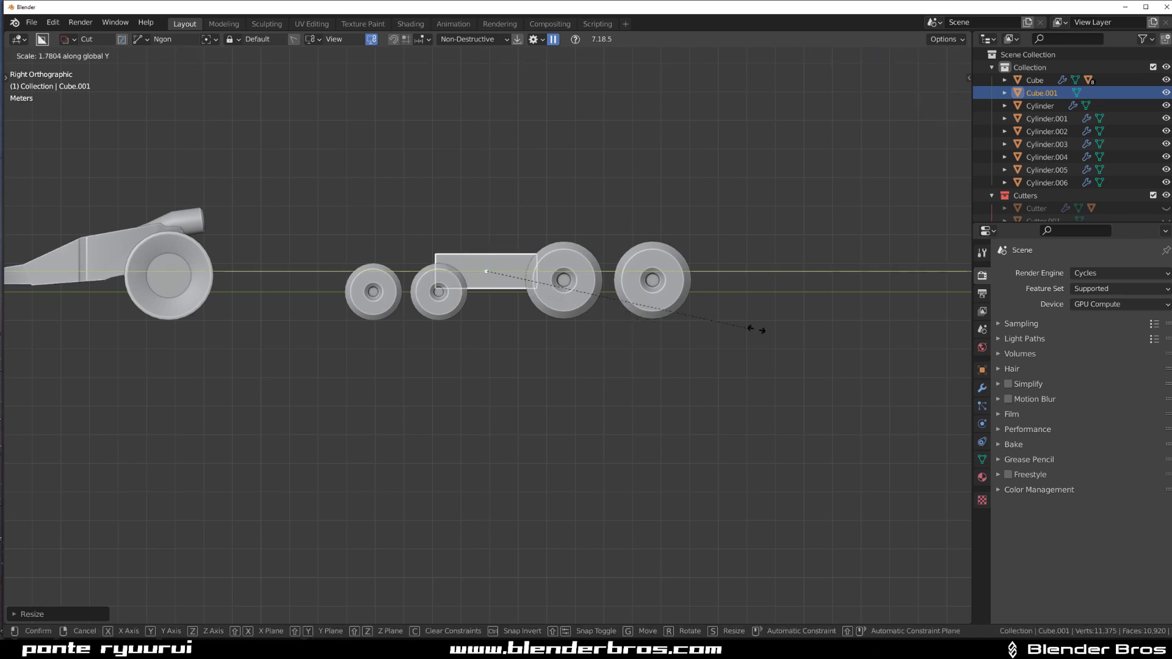
left_click(291, 332)
Centre the flattened bar across all four wheels and lengthen it along Y by about a third as a chassis.
middle_click_drag(325, 294, 236, 316, "shift")
key("g")
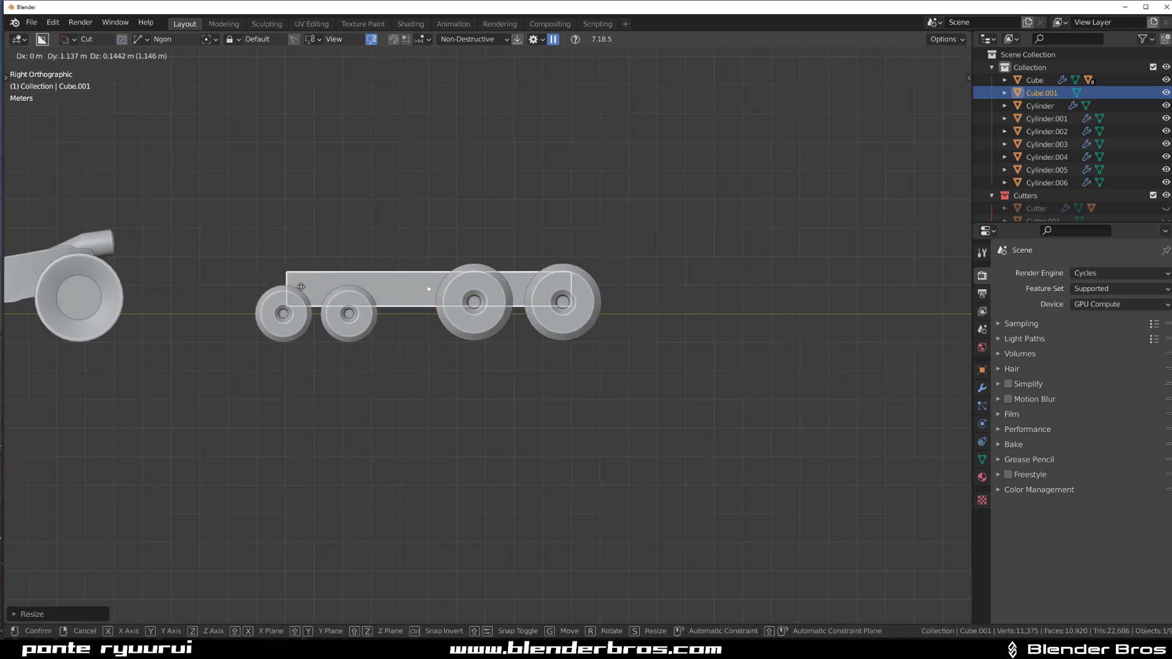
left_click(283, 346)
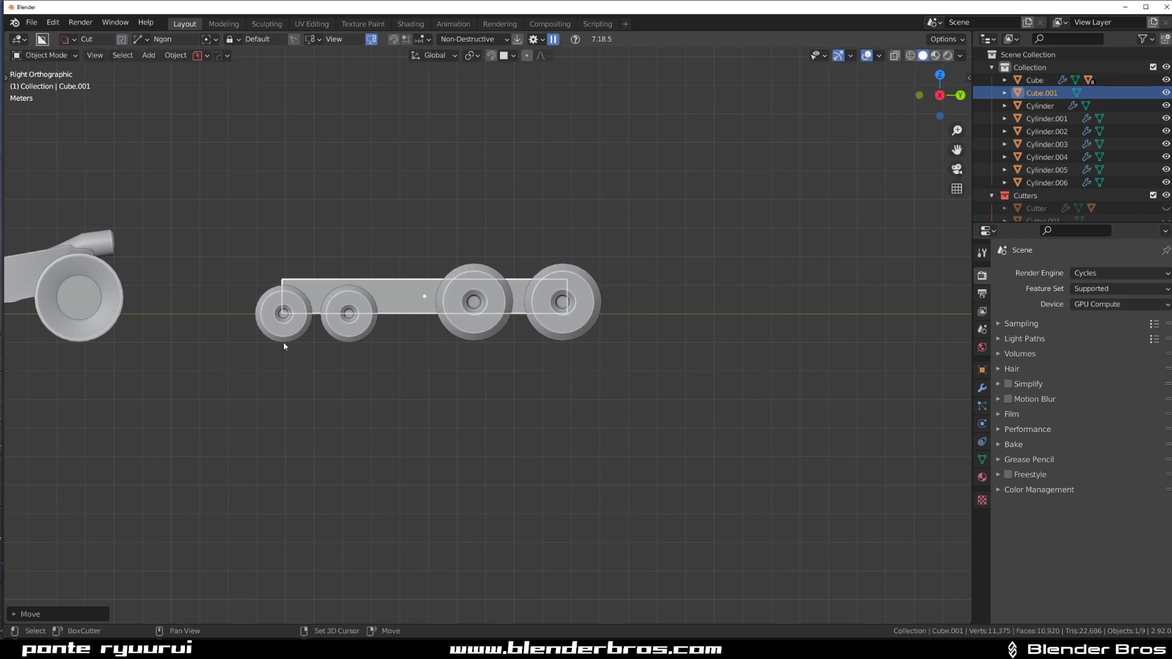
key("s")
key("y")
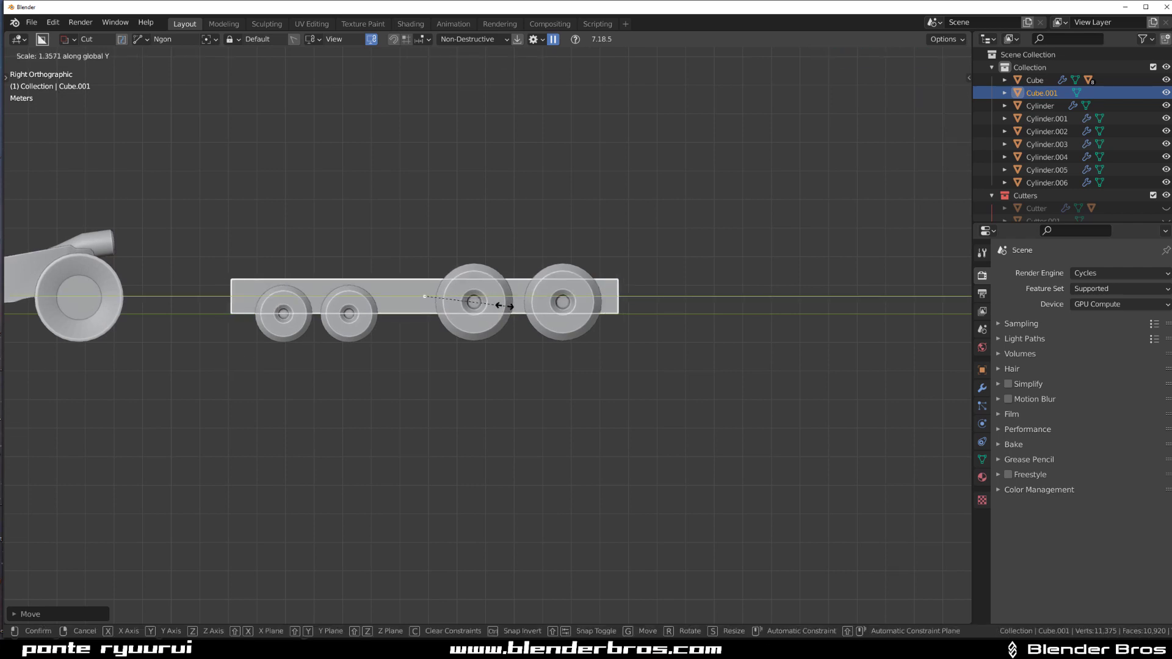
left_click(503, 305)
Cut the lower front corner off the chassis bar diagonally with an Ngon cut, and trim its pointed upper tip with a second one.
left_click_drag(246, 266, 312, 347)
left_click(179, 371)
double_click(158, 302)
left_click(159, 302)
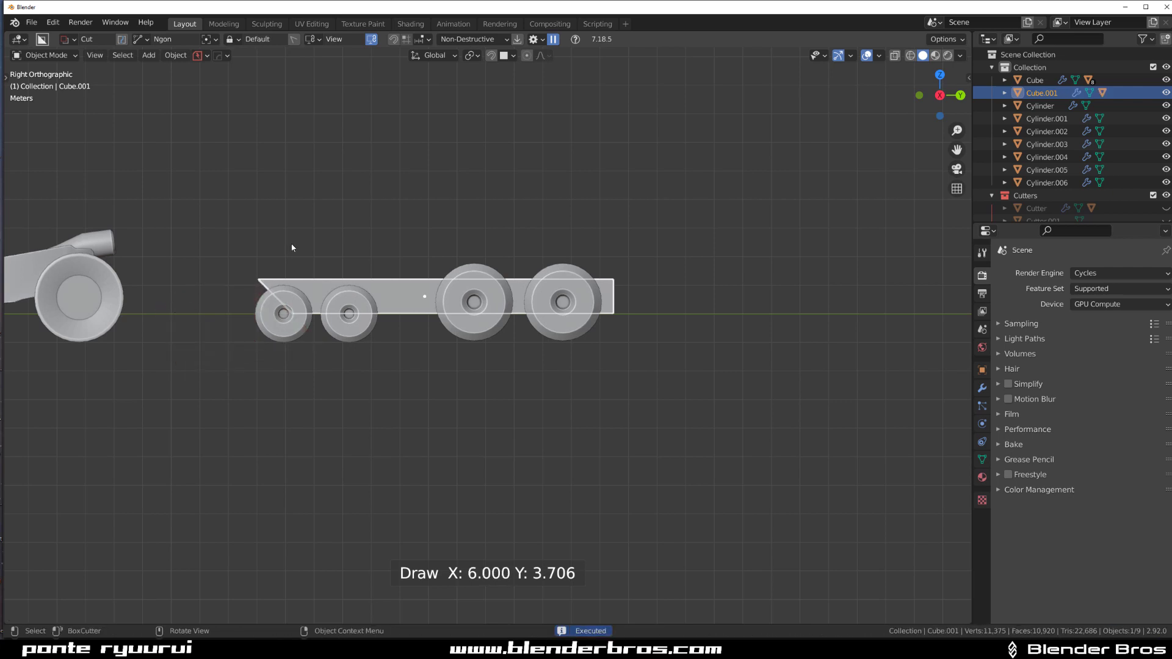
left_click(288, 250)
double_click(182, 279)
left_click(181, 279)
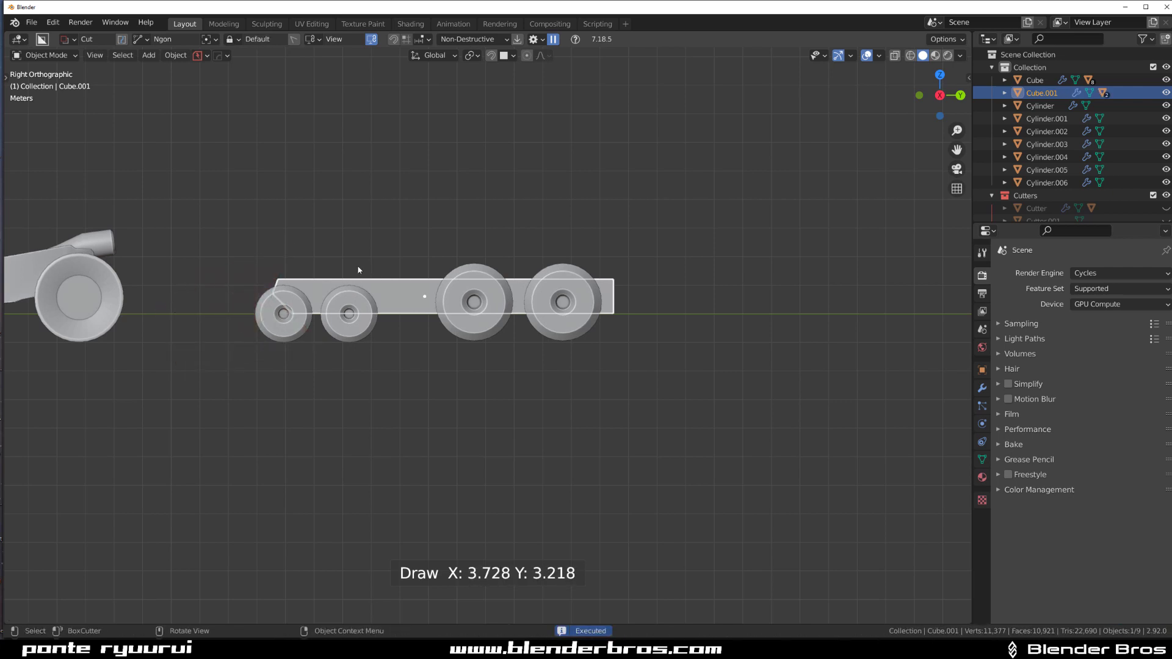
Cut an Ngon recess along the chassis top that slopes down behind the nose and drops lower before the large wheels.
left_click_drag(266, 259, 294, 279)
left_click(313, 297)
left_click(416, 291)
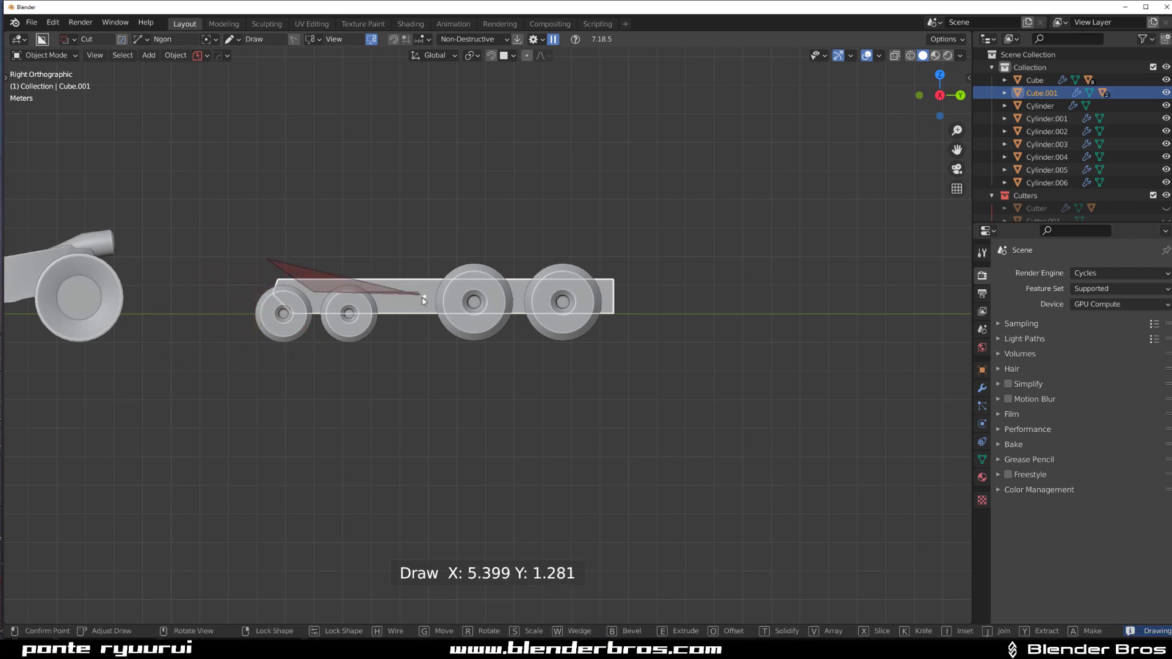
left_click(665, 299)
key("space")
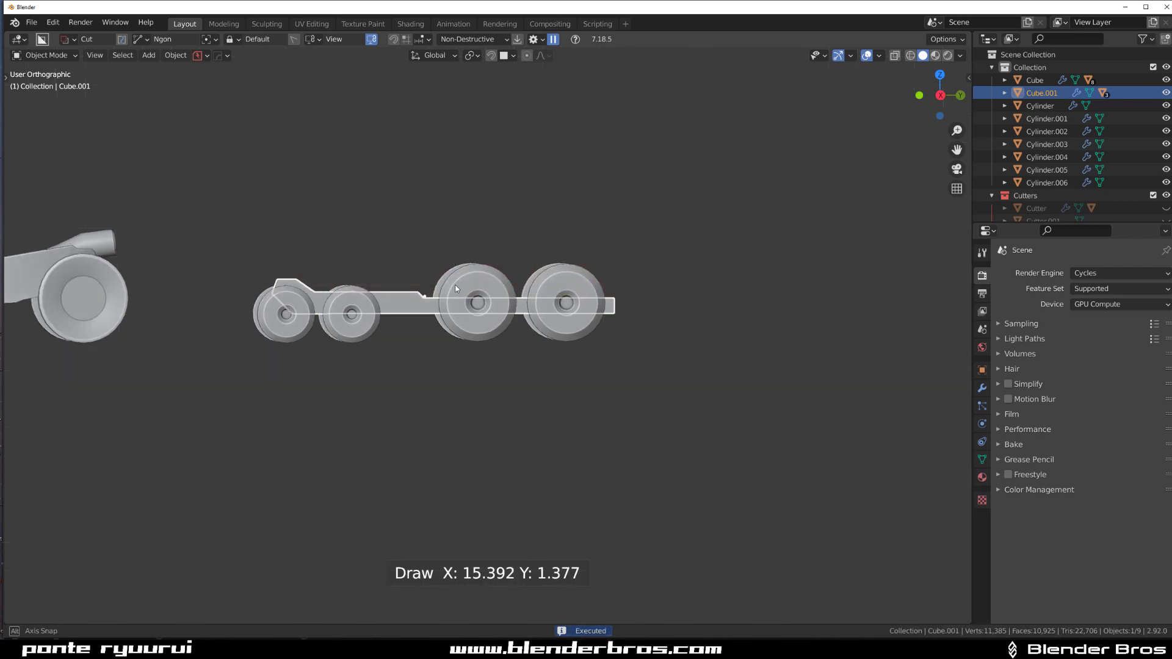
middle_click_drag(494, 305, 501, 317)
key("KP_3")
Add another cube and place it above the chassis near the first large wheel.
key("alt+a")
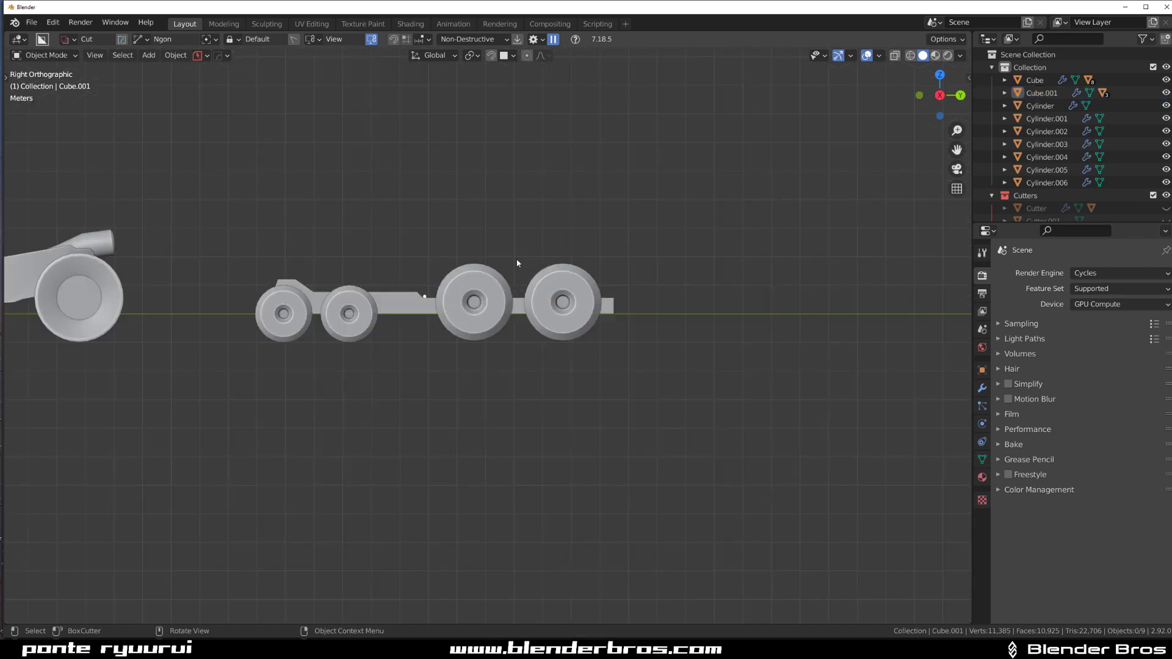
key("shift+a")
mouse_move(464, 264)
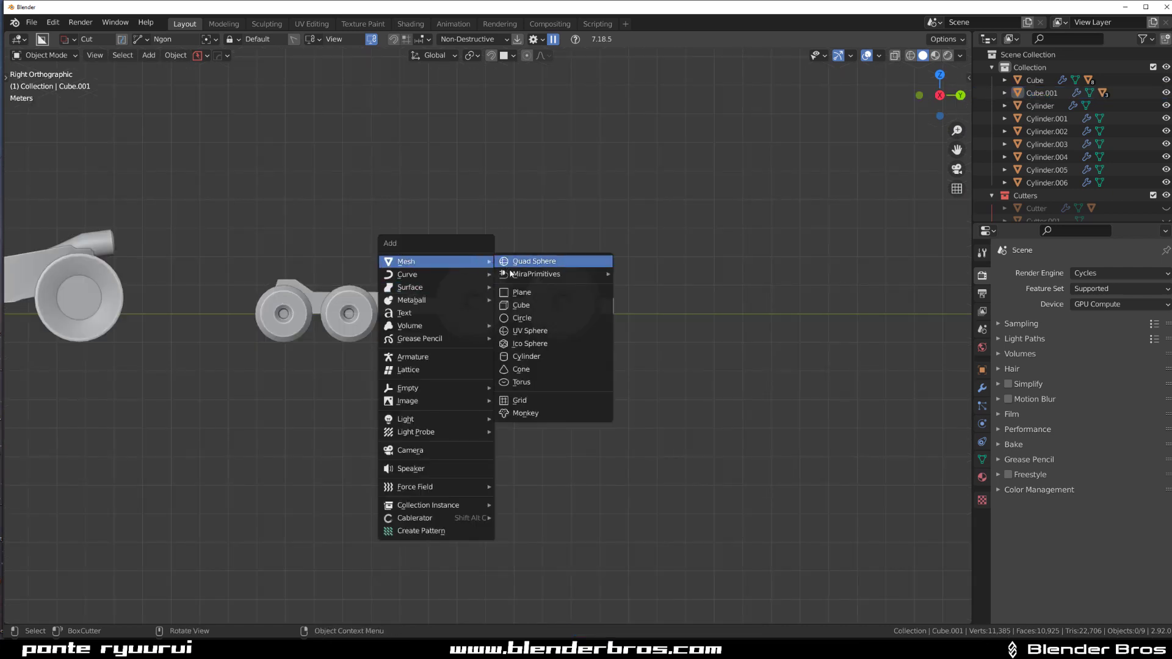
left_click(545, 305)
key("g")
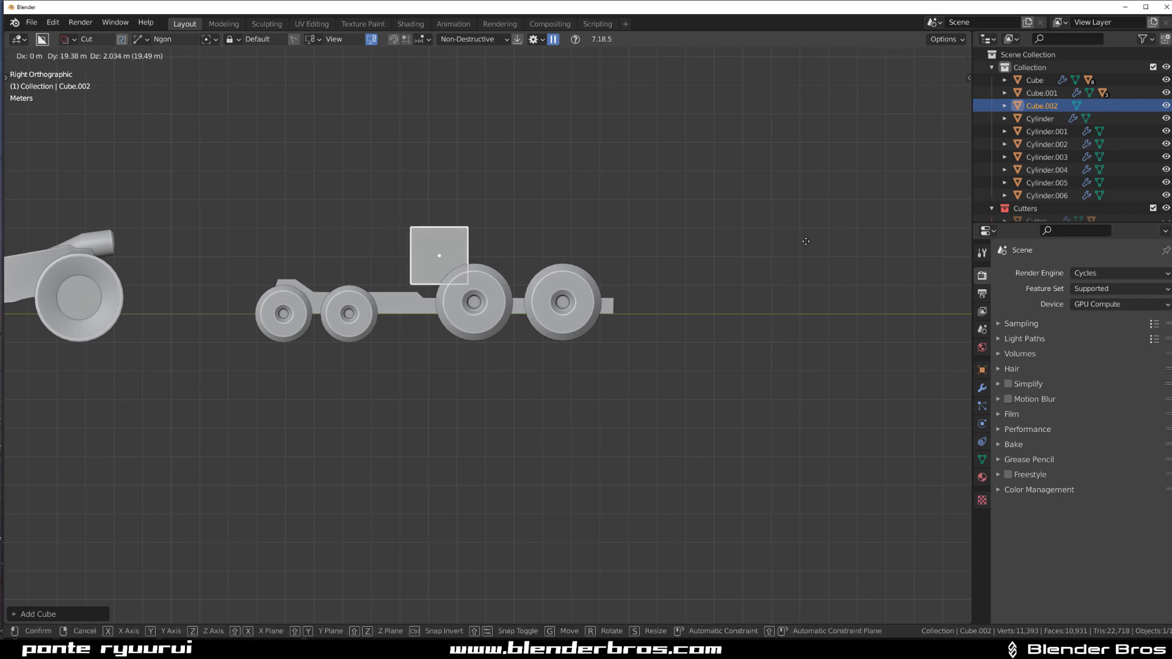
left_click(814, 258)
Stretch the enlarged cube along Y into a long block and position it above the two large wheels.
key("s")
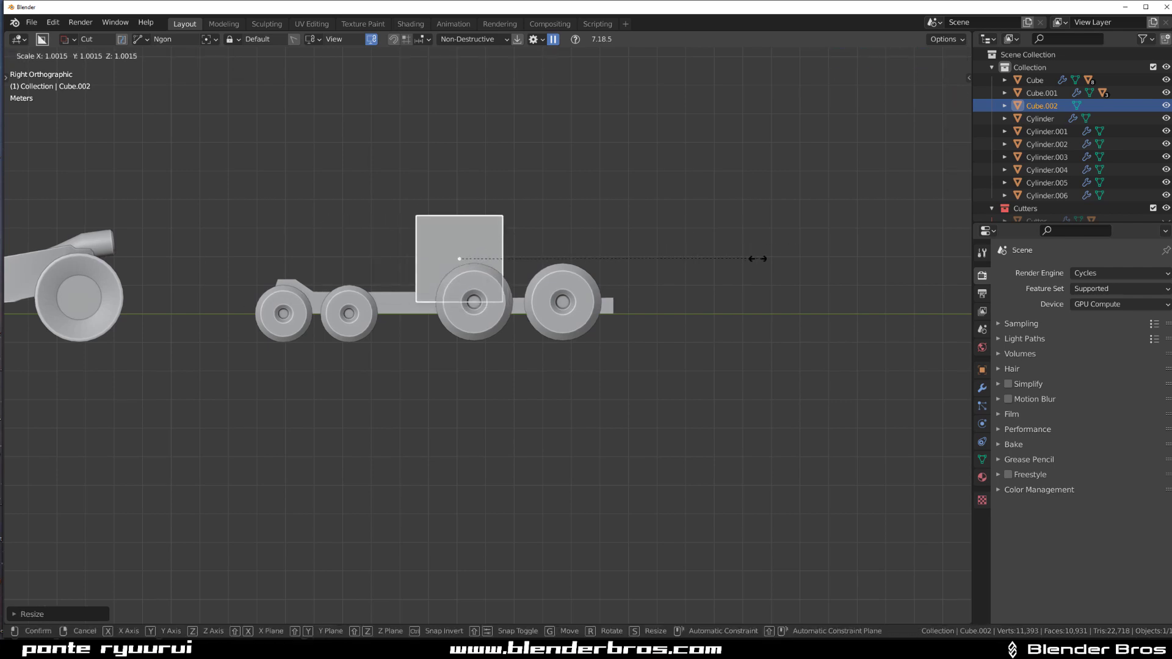
key("y")
left_click(173, 298)
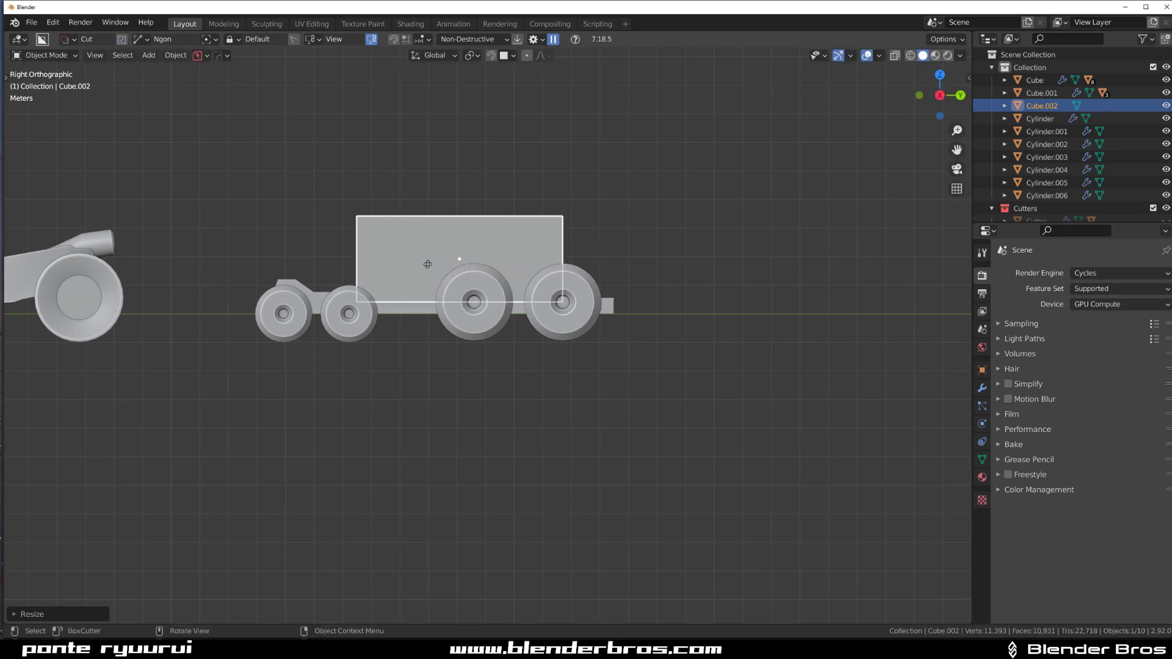
key("g")
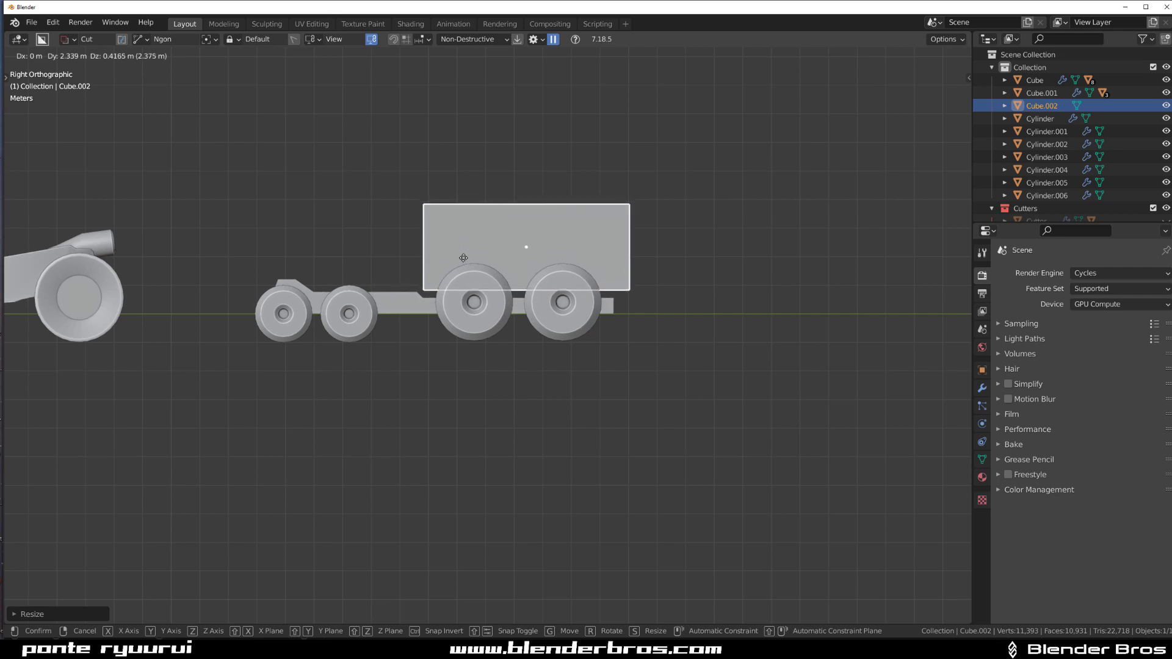
left_click(464, 258)
Chamfer the block's four long edges with a single-segment bevel to give it an octagonal tank profile.
middle_click_drag(465, 260, 580, 314)
key("Tab")
left_click(556, 245, "ctrl+alt")
key("ctrl+b")
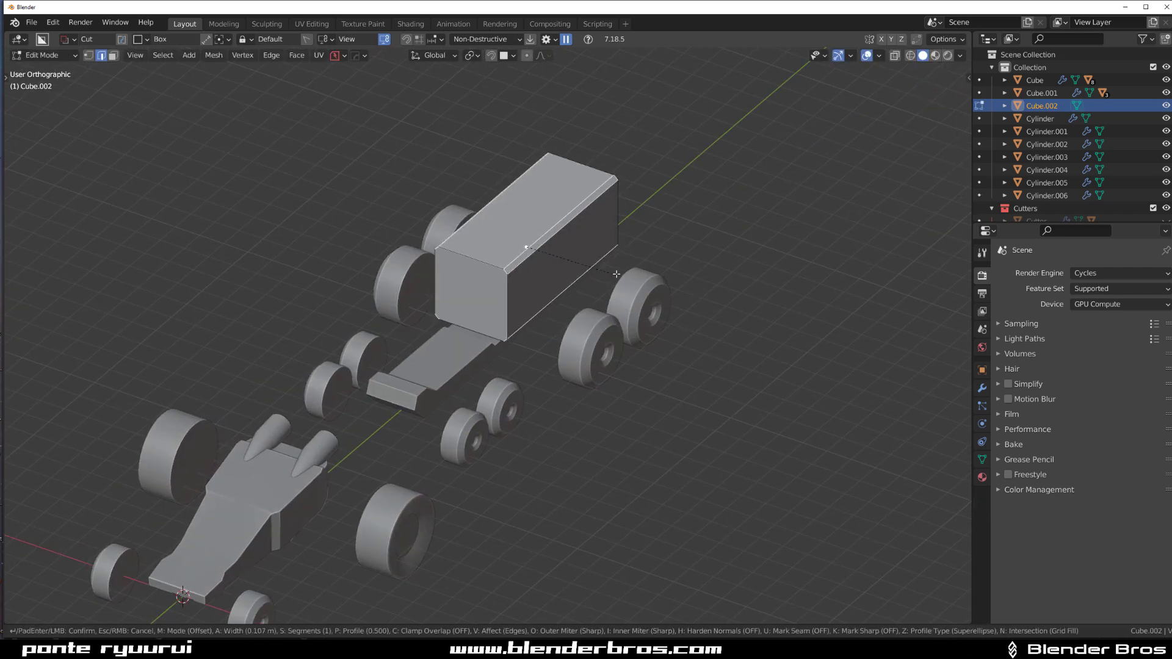
left_click(705, 358)
key("Tab")
key("Tab")
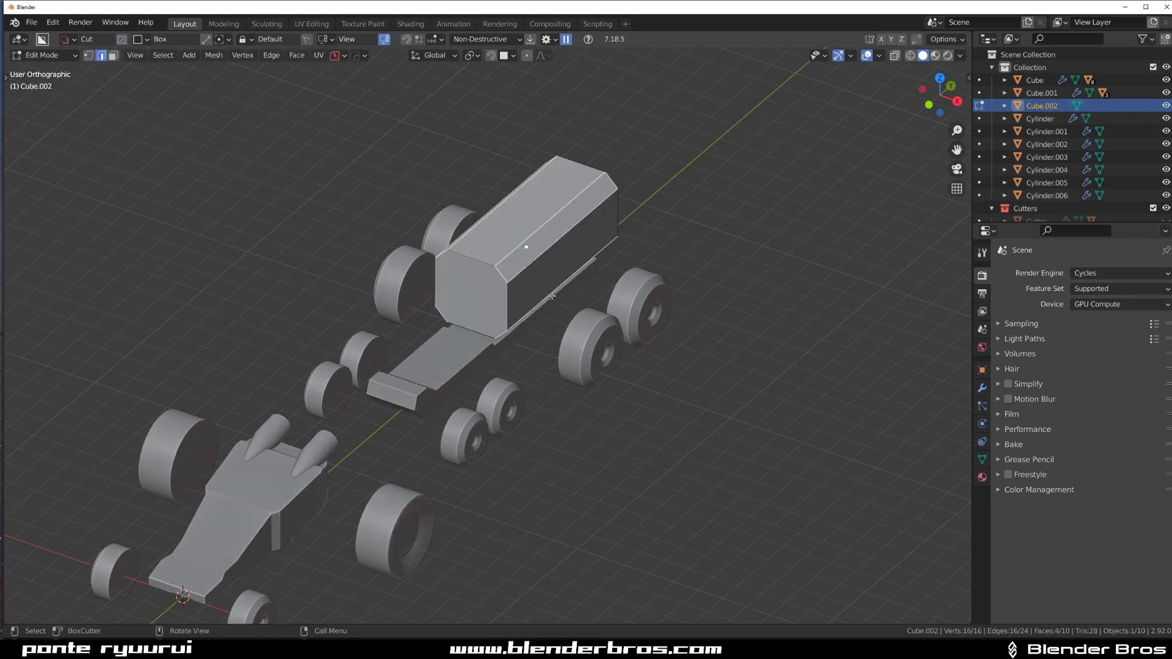
key("ctrl+t")
key("ctrl+z")
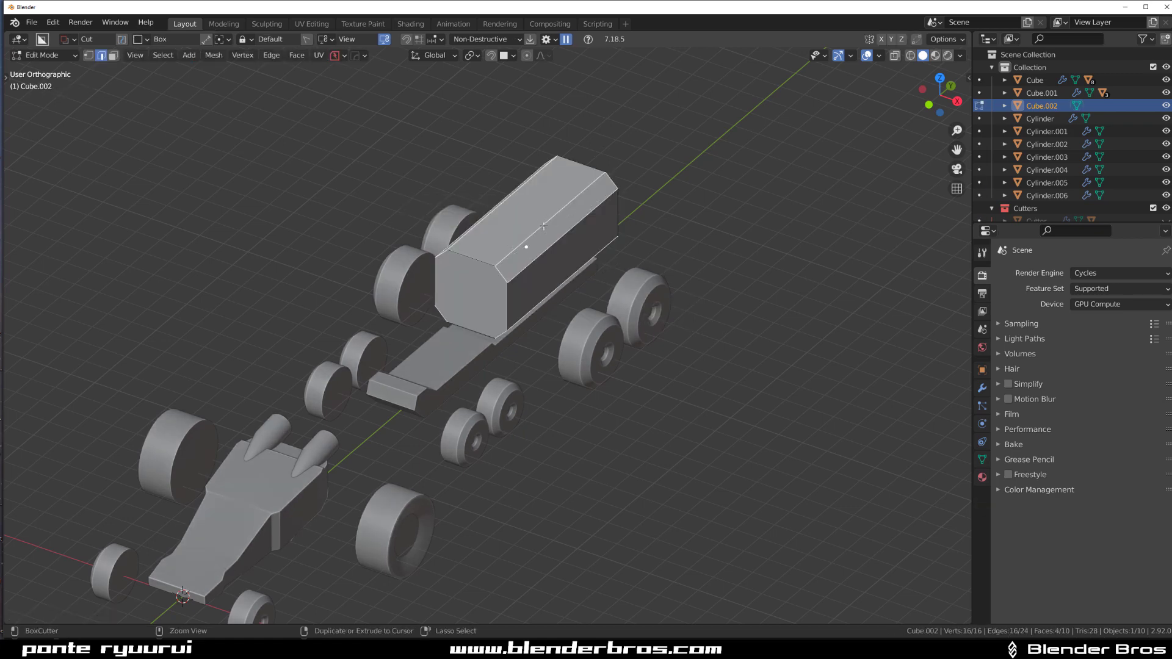
Add a loop cut around the middle of the tank and bevel it with 8 segments to divide the length into bands.
key("ctrl+r")
left_click(567, 245)
left_click(590, 245)
key("ctrl+b")
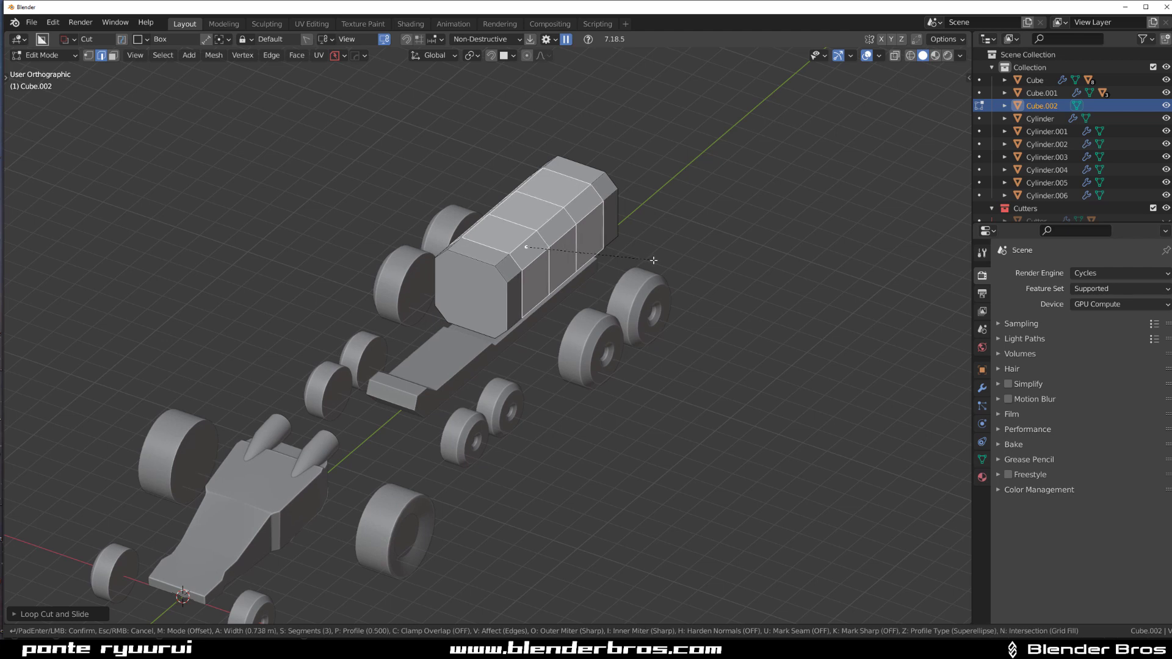
scroll(659, 261, "up", 5)
left_click(664, 261)
Select one ring of faces near each end of the tank and raise both into thick bands with Panel Face.
key("Tab")
left_click(746, 249)
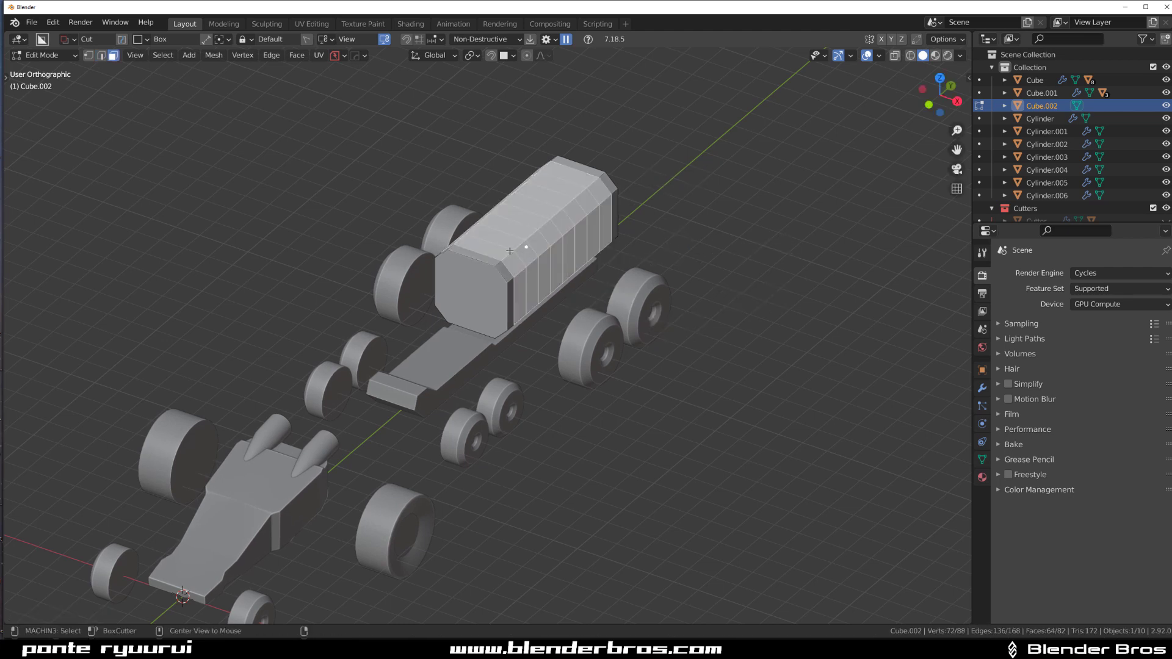
left_click(510, 257, "alt")
left_click(592, 182, "alt+shift")
key("q")
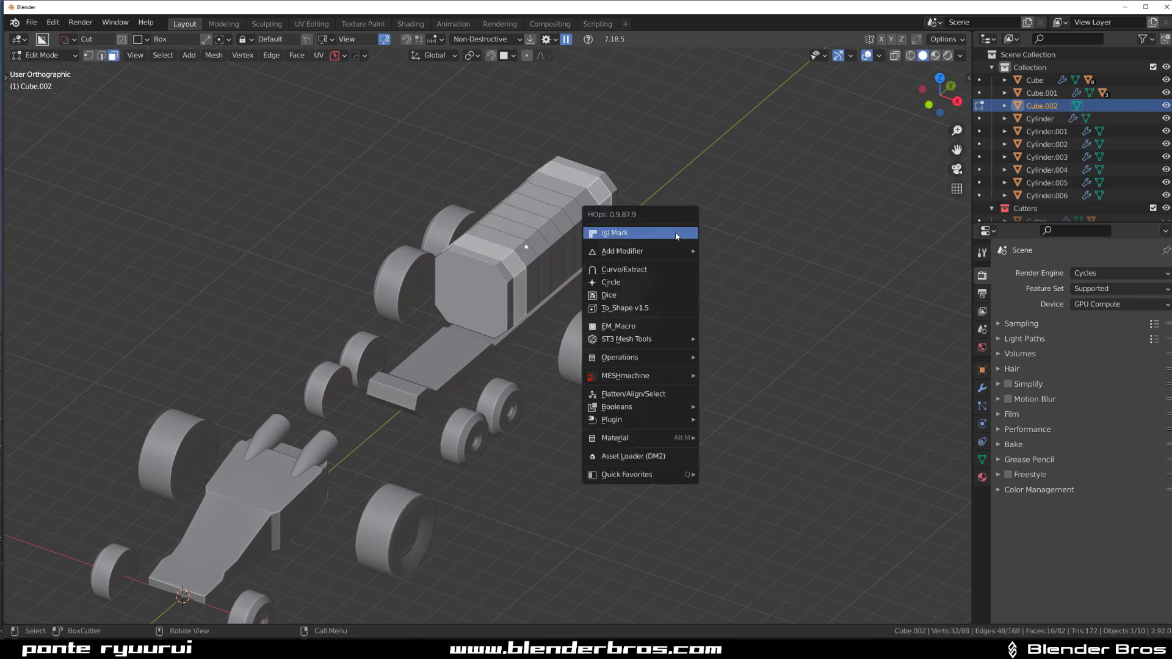
left_click(661, 323)
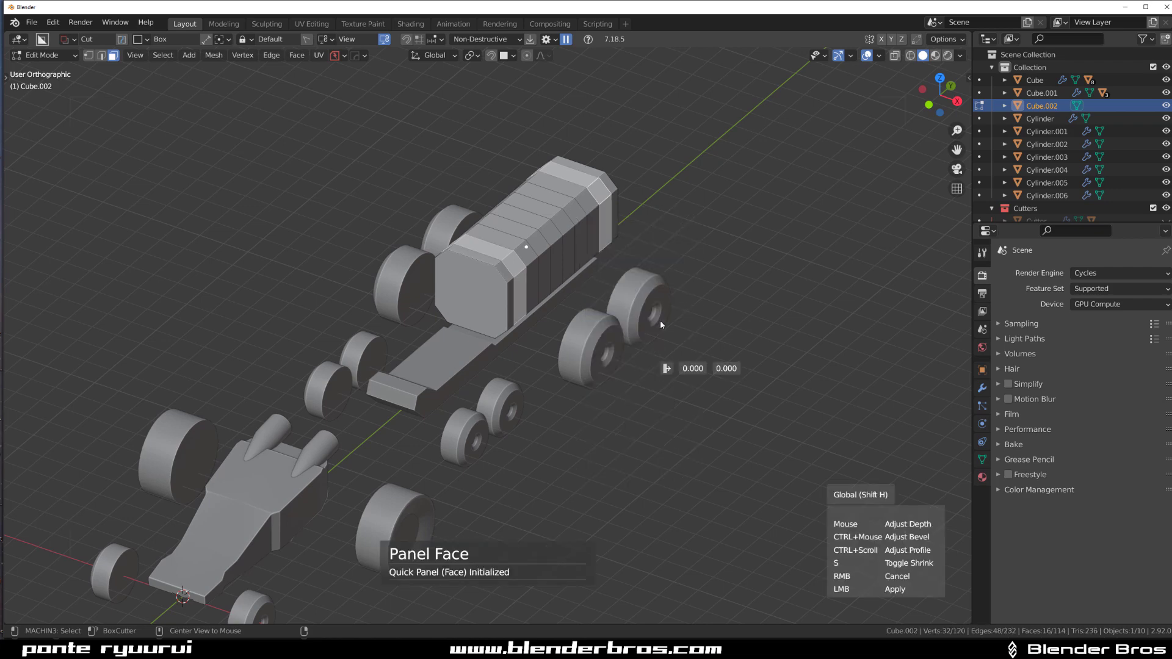
left_click(851, 347)
Return to Object Mode and add a 30° bevel modifier to the tank.
key("Tab")
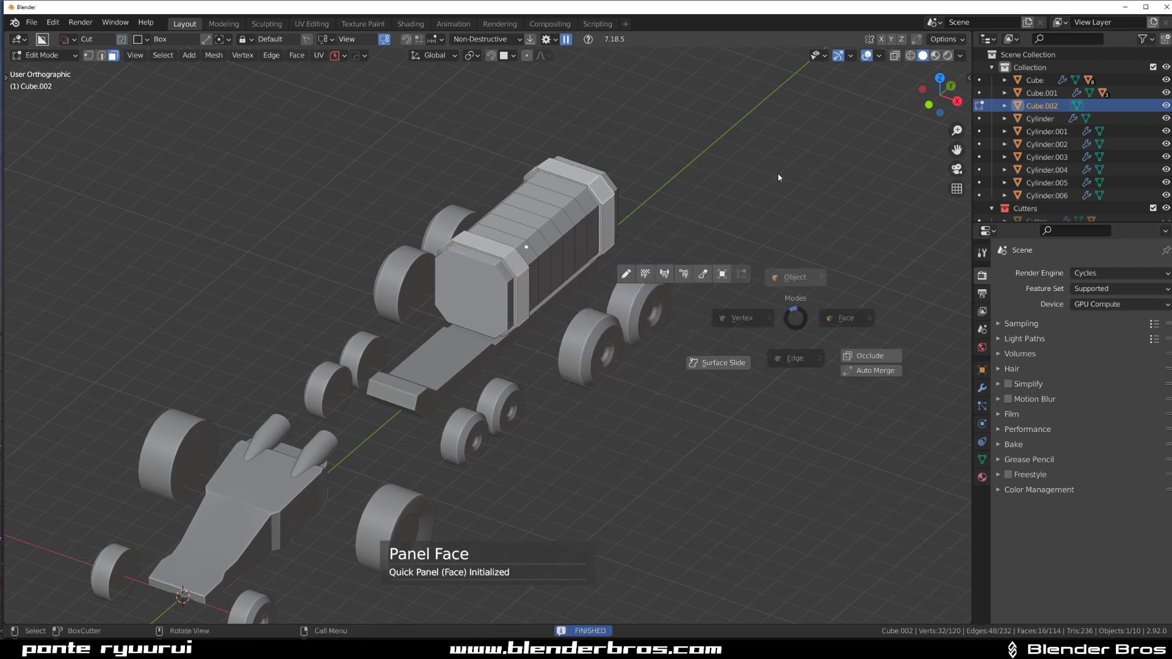
key("q")
left_click(716, 256)
left_click(716, 255)
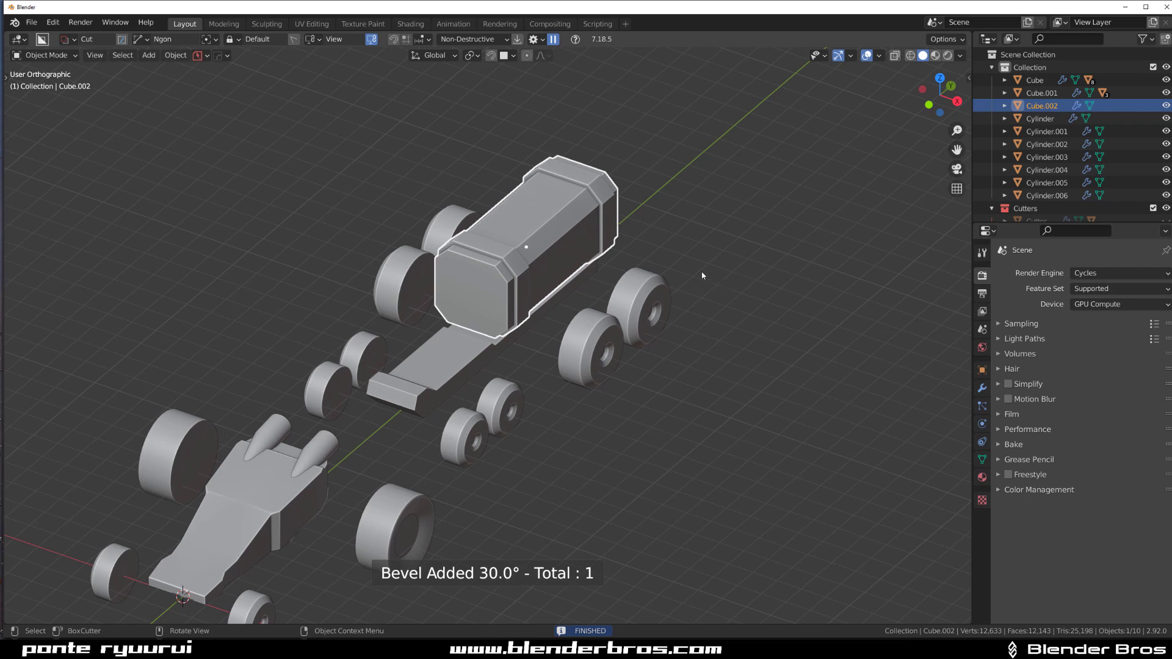
key("KP_3")
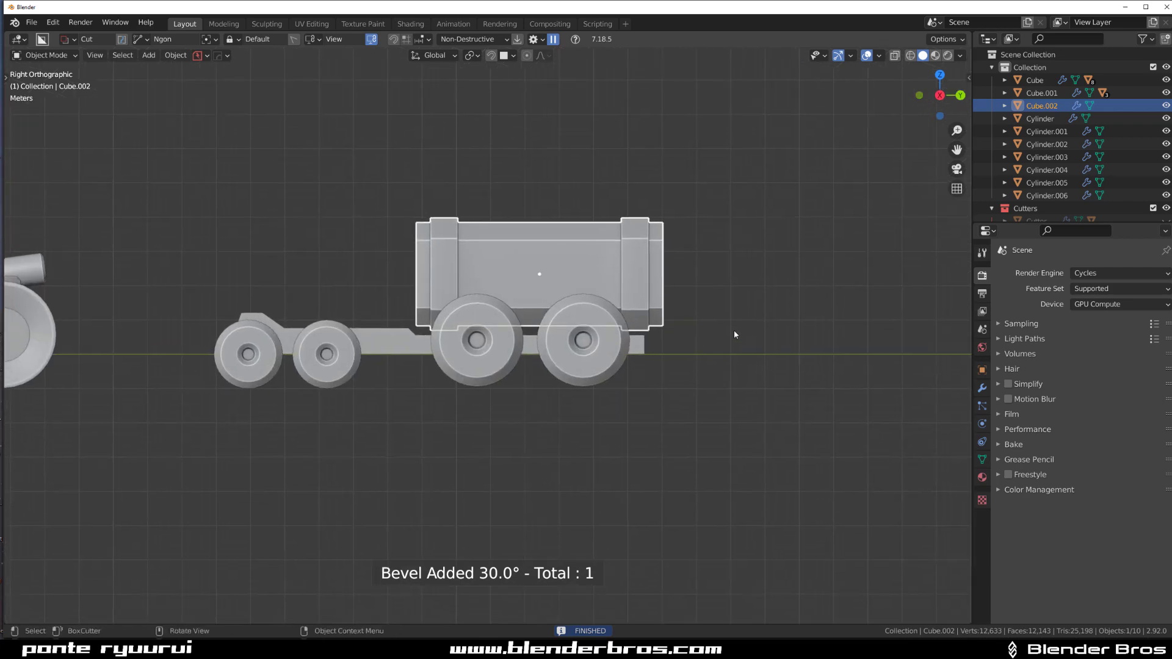
Add a new cube and move it along the chassis to the second small wheel.
left_click(730, 328)
middle_click_drag(303, 309, 370, 317, "shift")
middle_click_drag(438, 276, 463, 331)
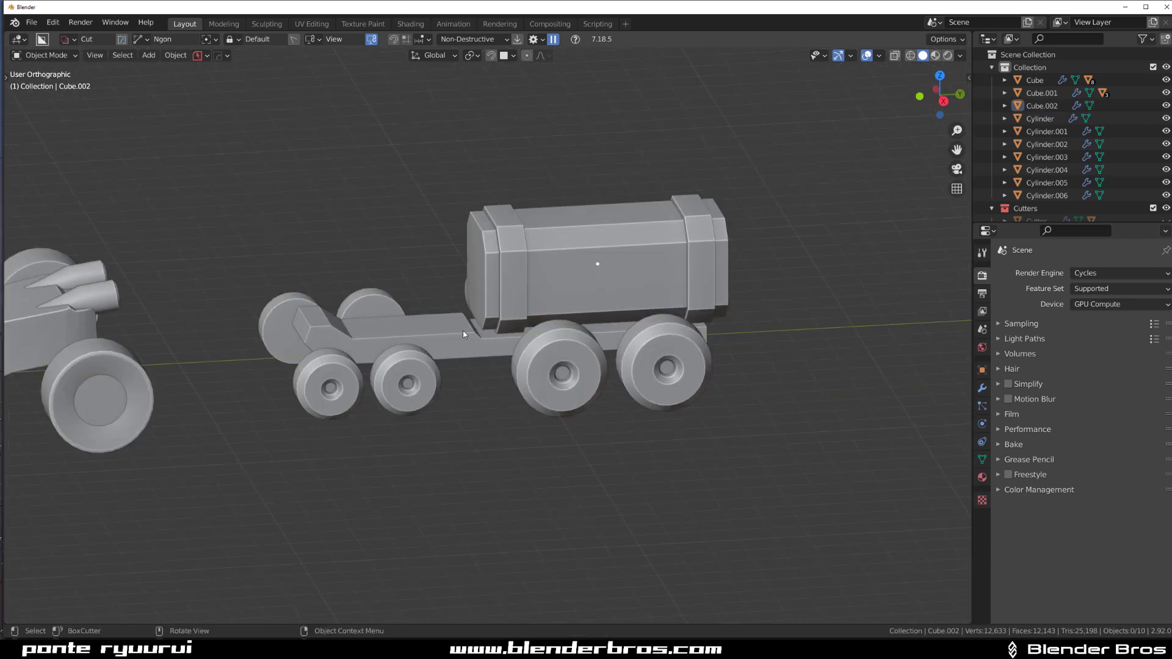
key("shift+a")
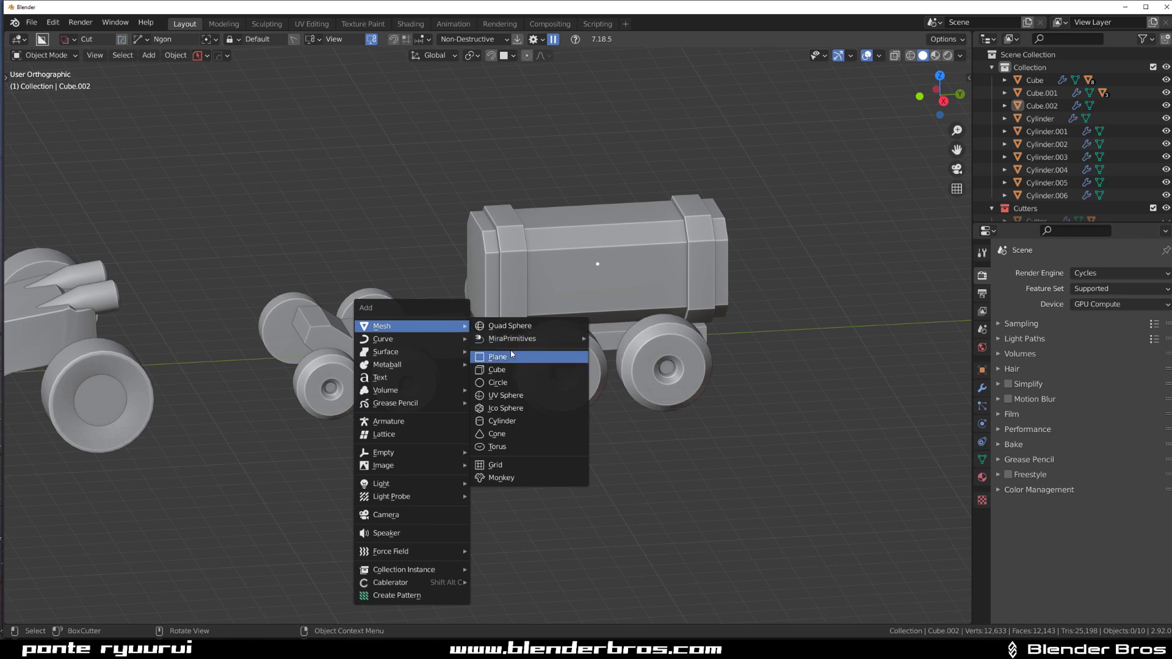
left_click(513, 369)
scroll(336, 371, "down", 3)
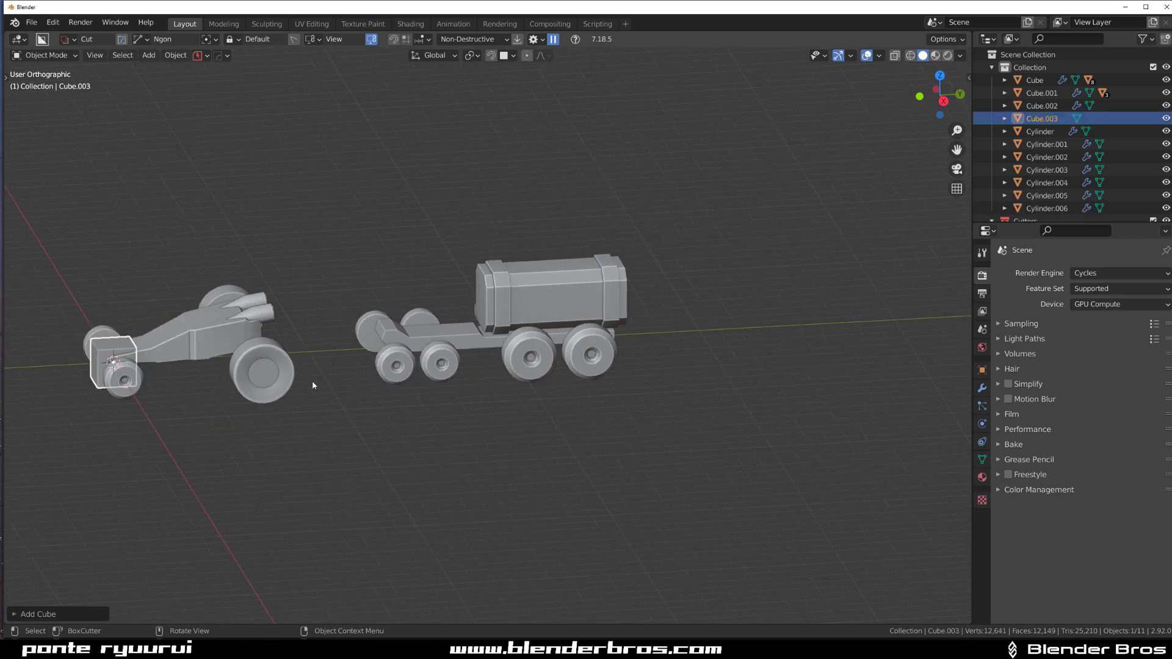
key("g")
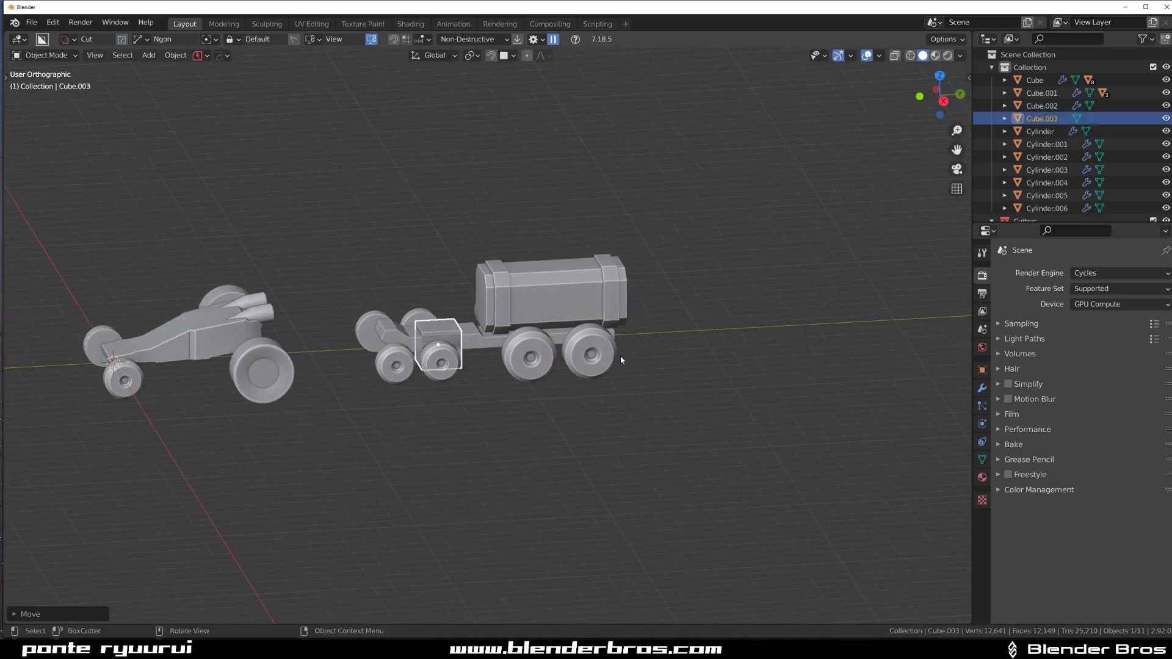
Raise the new cube about 2 m along Z so it sits just above the front part of the chassis.
key("z")
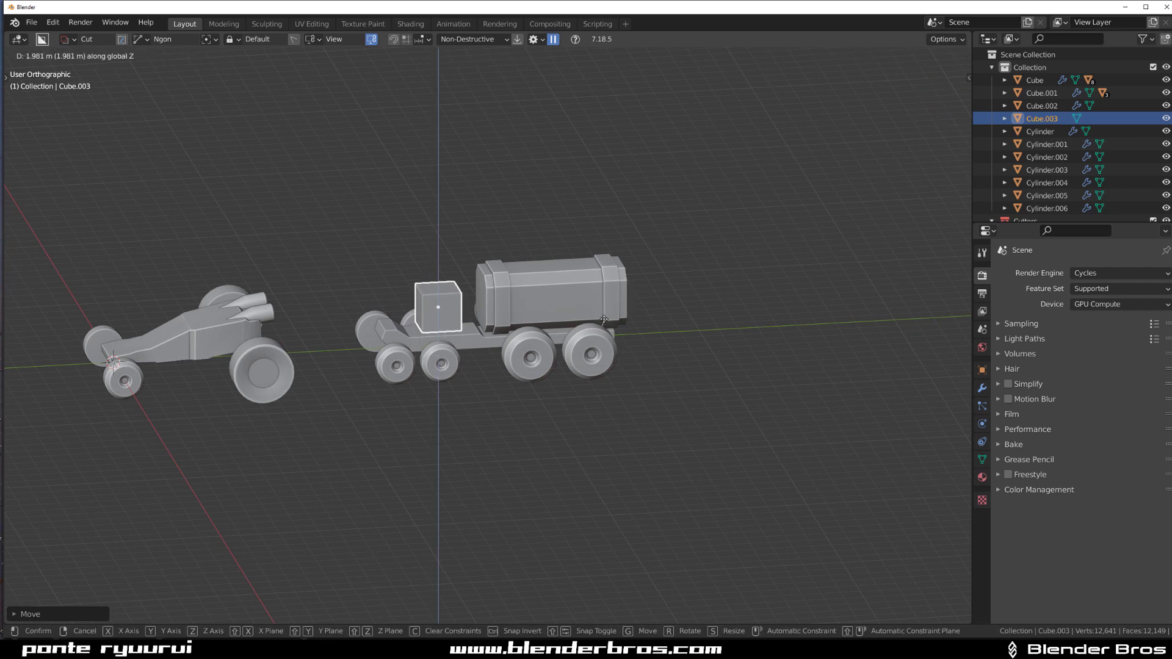
left_click(604, 320)
key("KP_3")
scroll(495, 319, "up", 3)
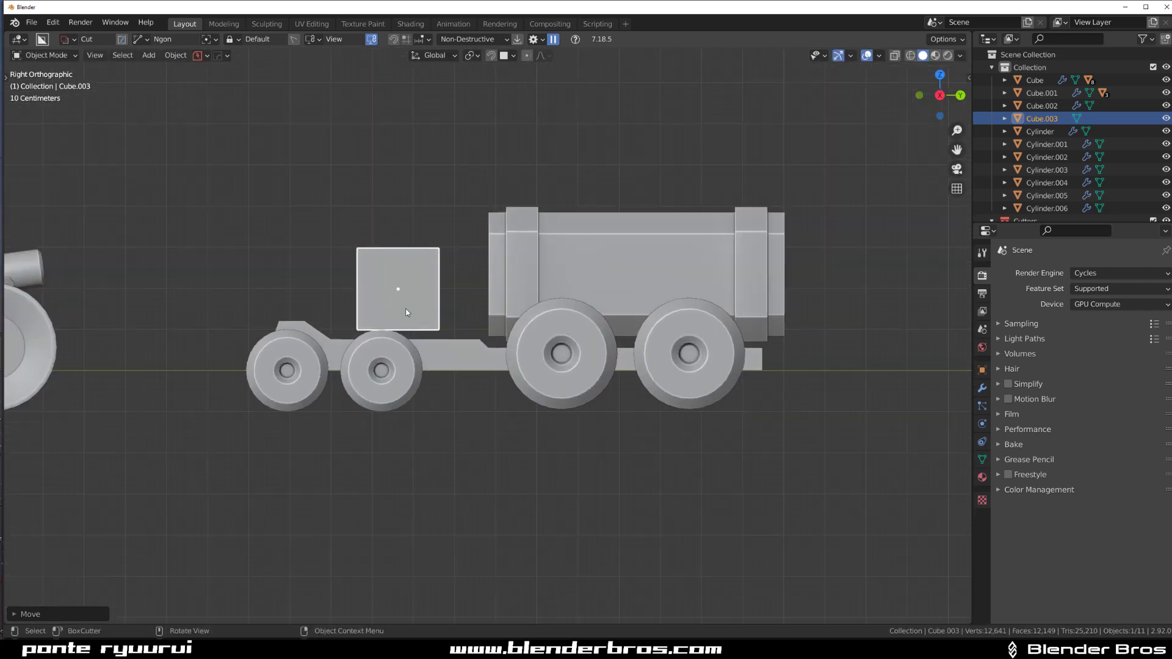
middle_click_drag(389, 288, 423, 280, "shift")
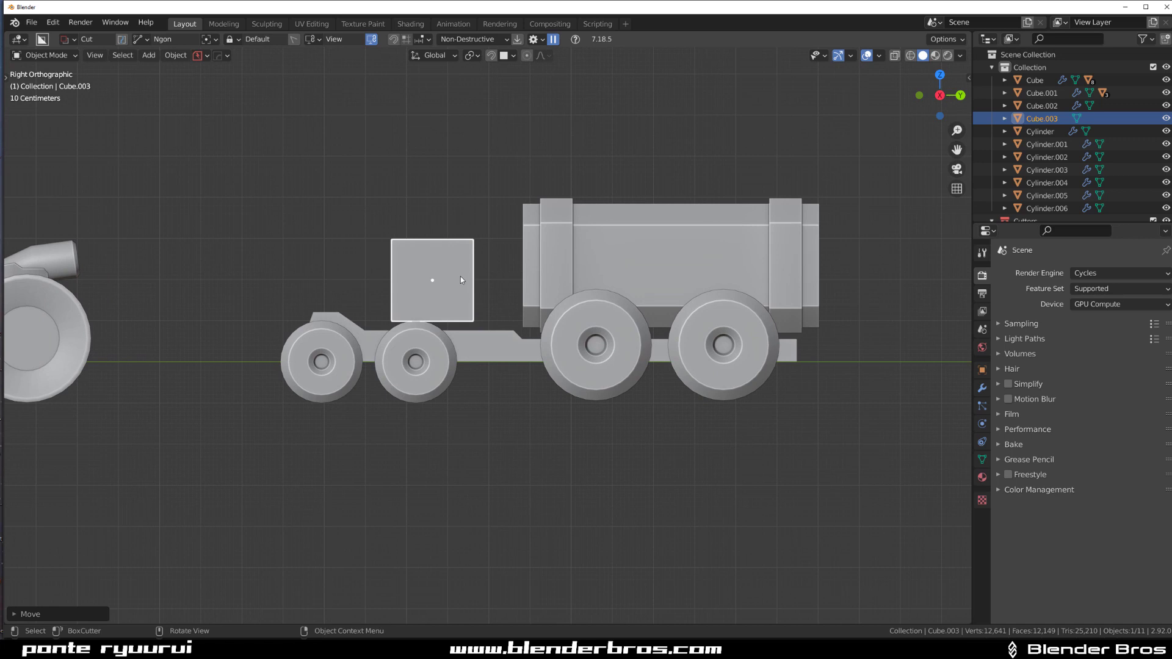
Scale the cab cube up slightly and move it about 1.7 m forward, above the two small wheels.
key("s")
left_click(568, 282)
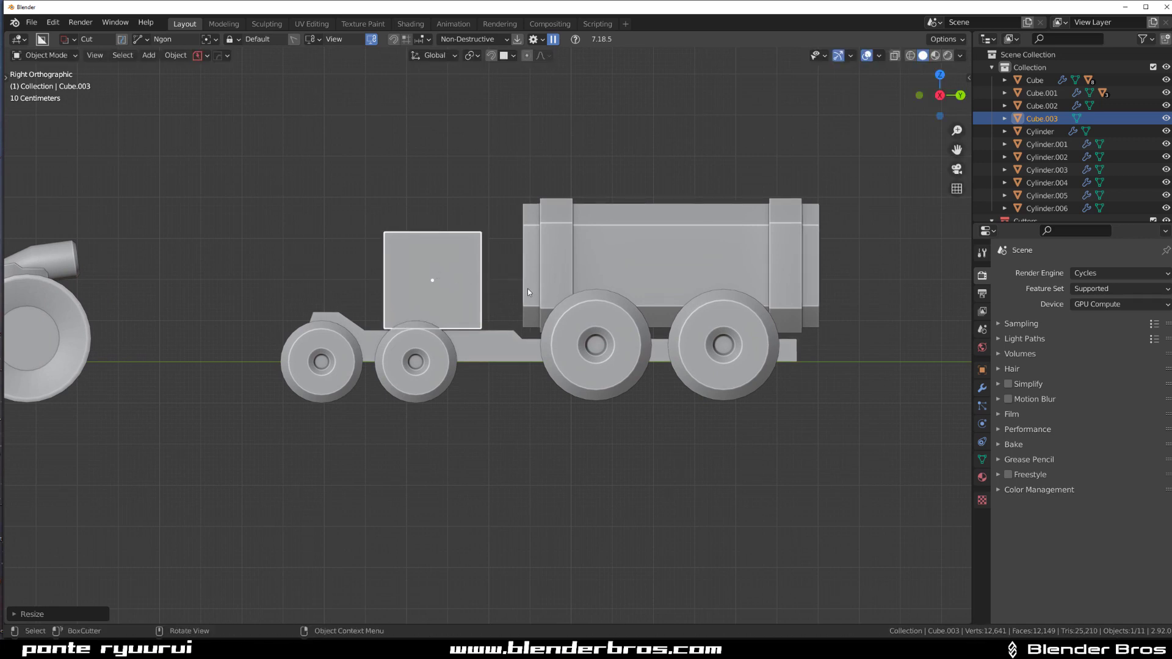
key("g")
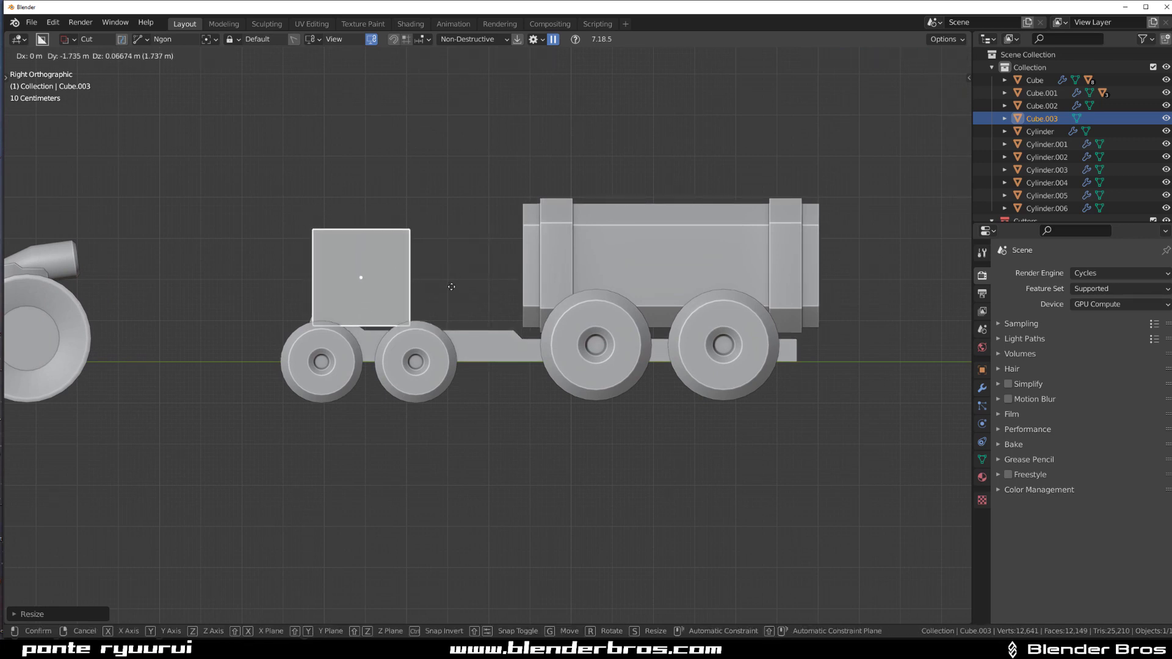
left_click(450, 291)
Narrow the cab cube along X and stretch it along Y into a longer block.
middle_click_drag(450, 291, 587, 337)
key("s")
key("x")
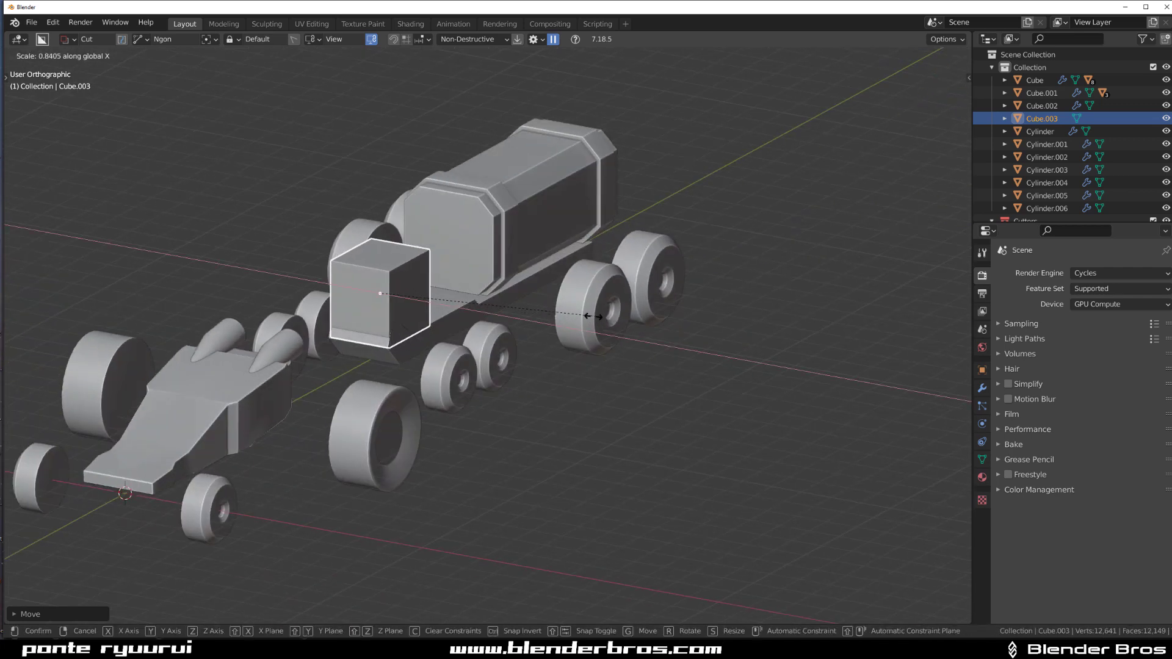
left_click(562, 310)
key("KP_3")
scroll(472, 320, "up", 4)
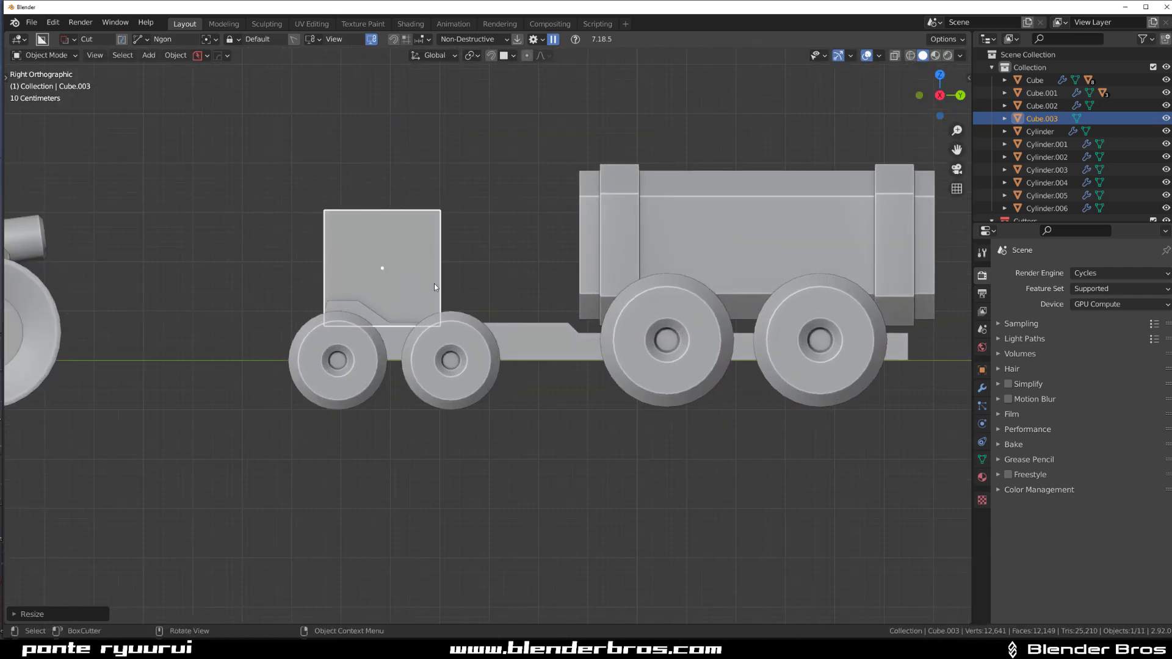
key("s")
key("y")
left_click(482, 302)
Trim the rear of the cab with an Ngon cut that chamfers its upper and lower rear corners.
scroll(441, 281, "down", 2)
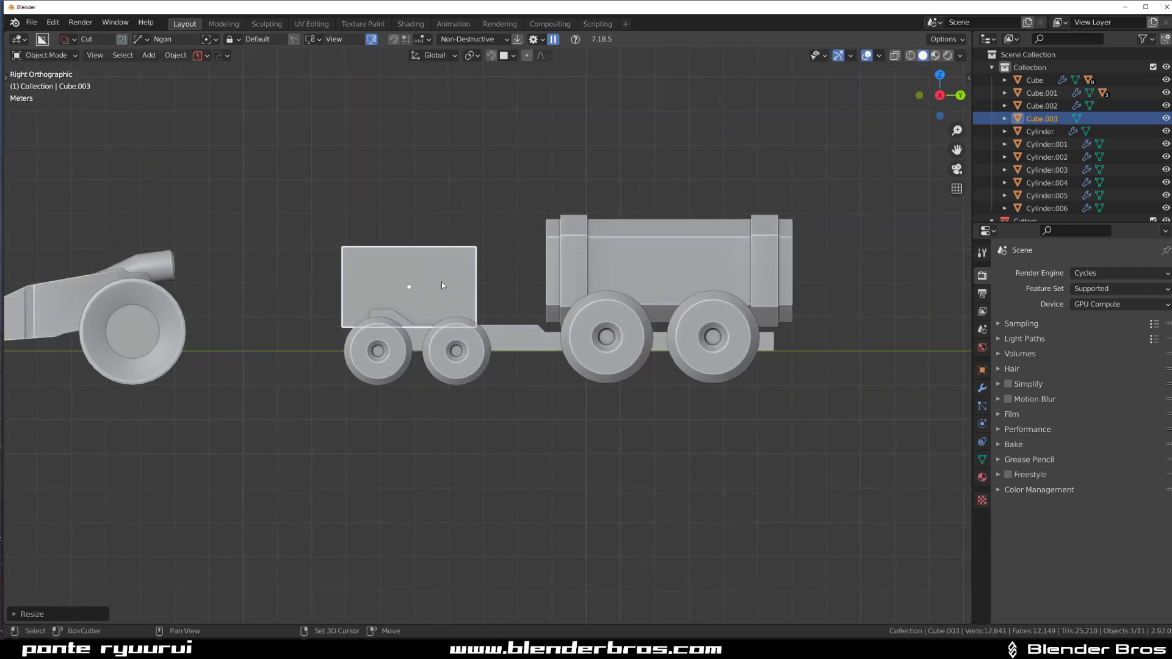
left_click_drag(438, 230, 467, 263)
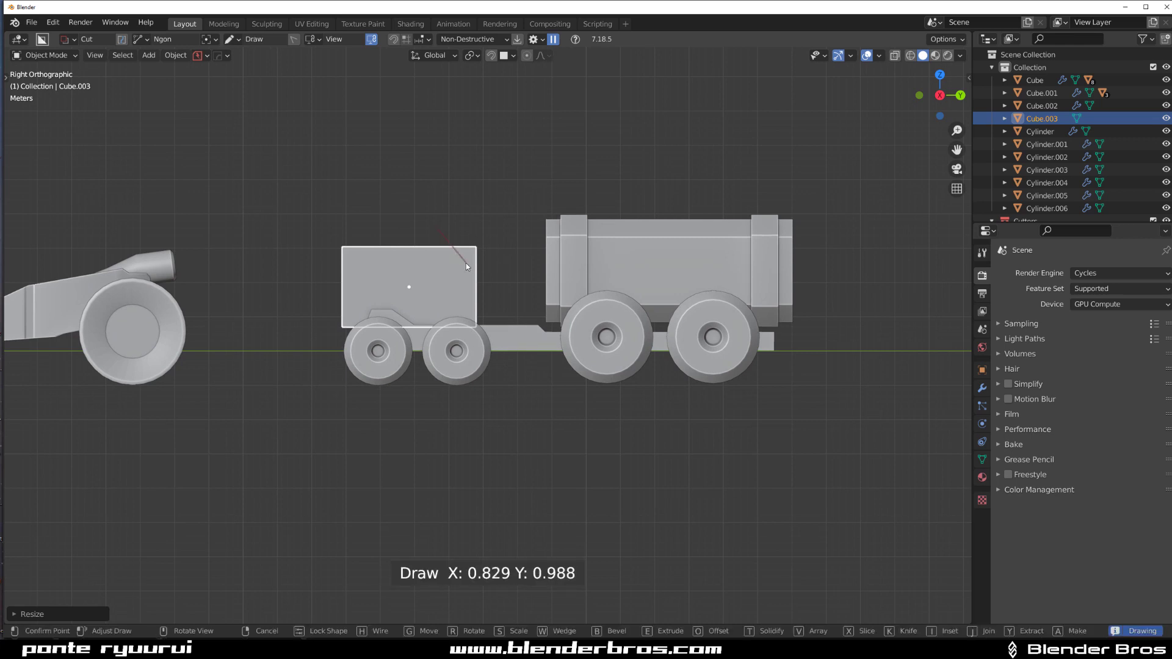
left_click(467, 297)
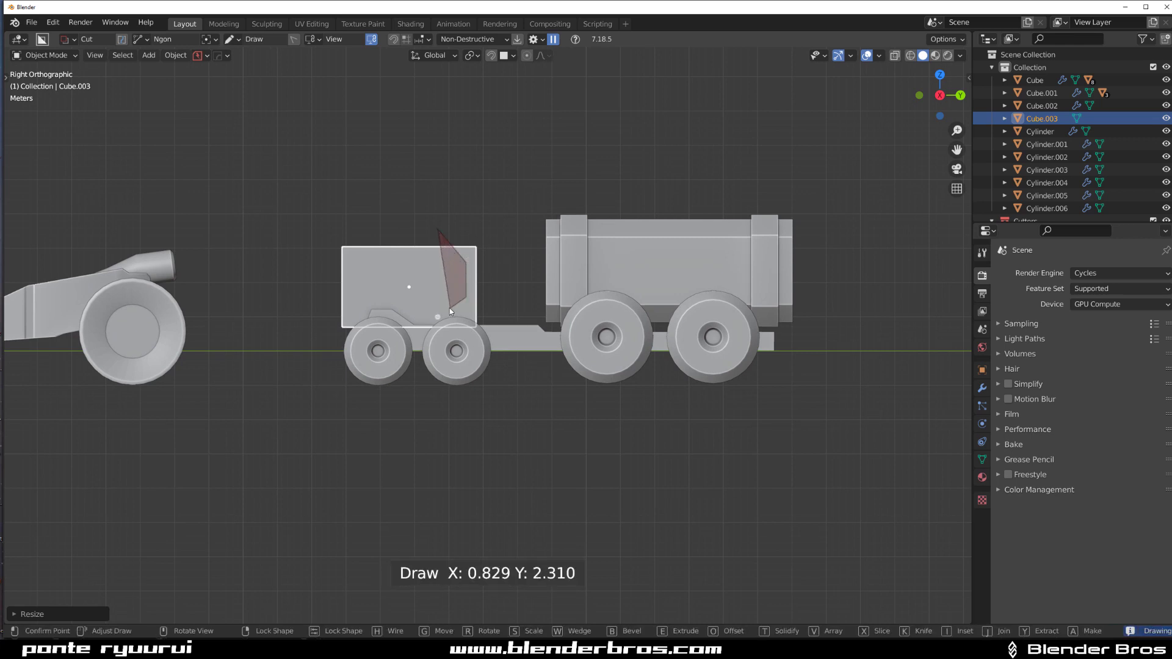
left_click(449, 308)
left_click(403, 364)
left_click(561, 422)
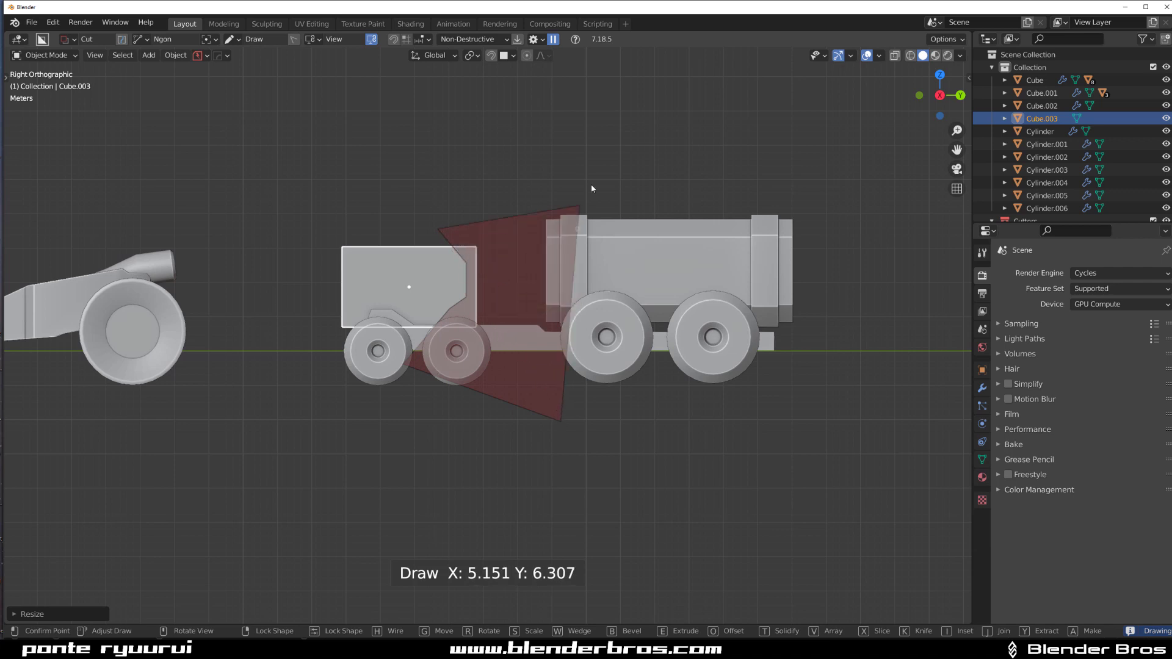
key("space")
Cut off the cab's upper front corner and slope its lower front face inward with two straight cuts.
left_click_drag(429, 217, 307, 284)
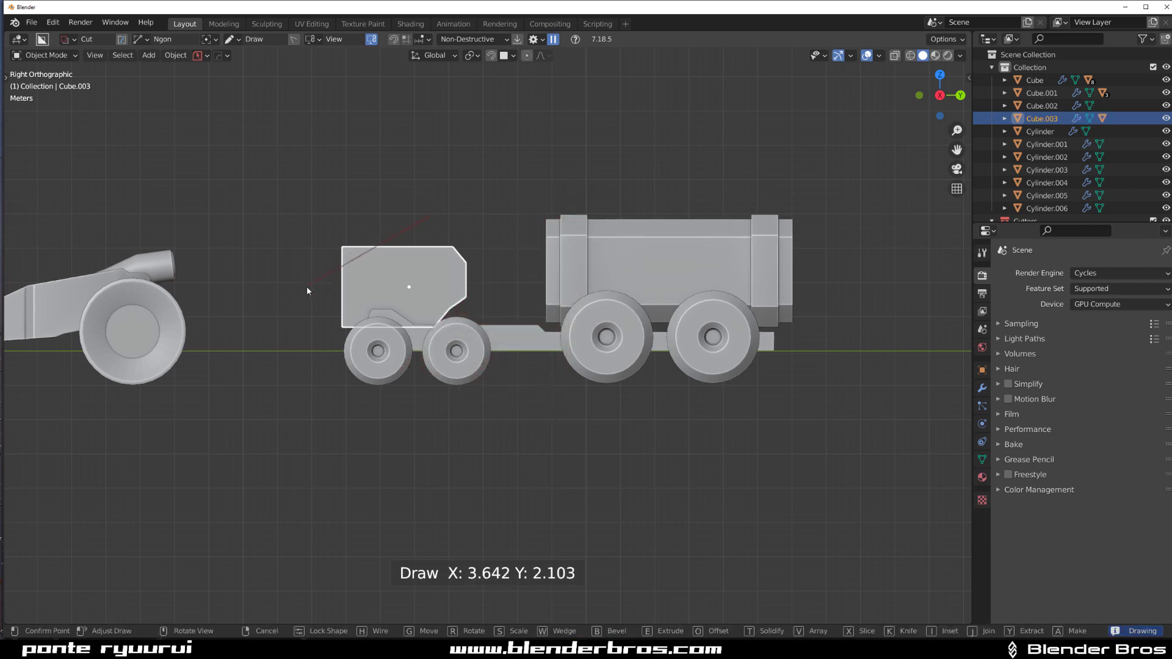
left_click(307, 287)
key("space")
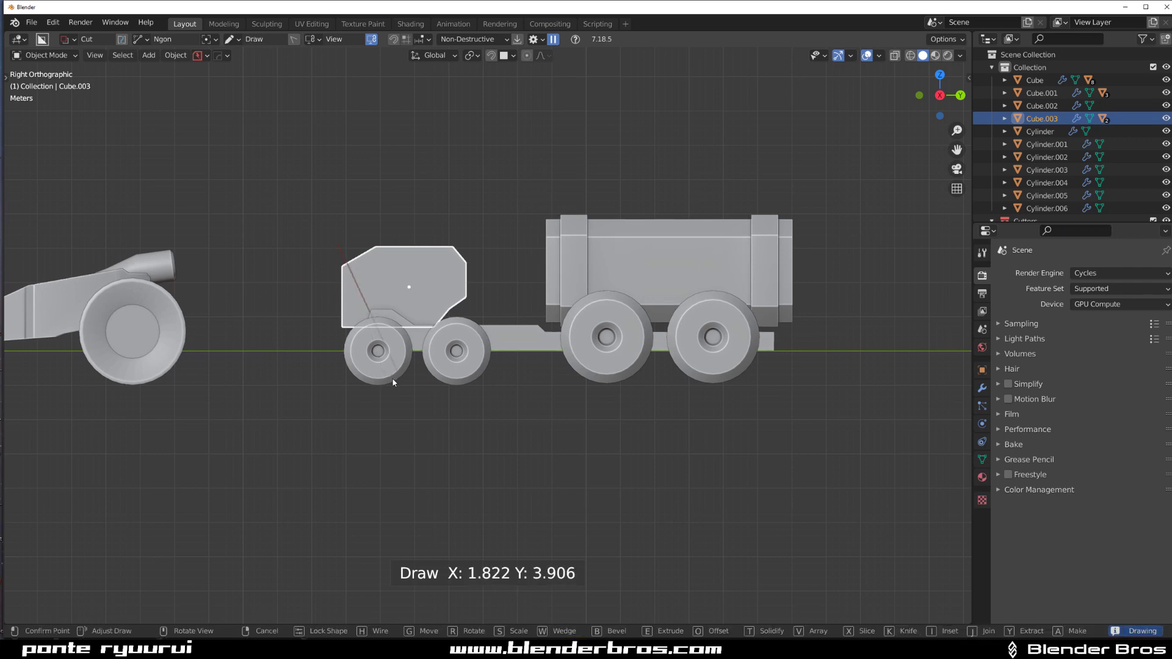
left_click(399, 378)
key("space")
key("space")
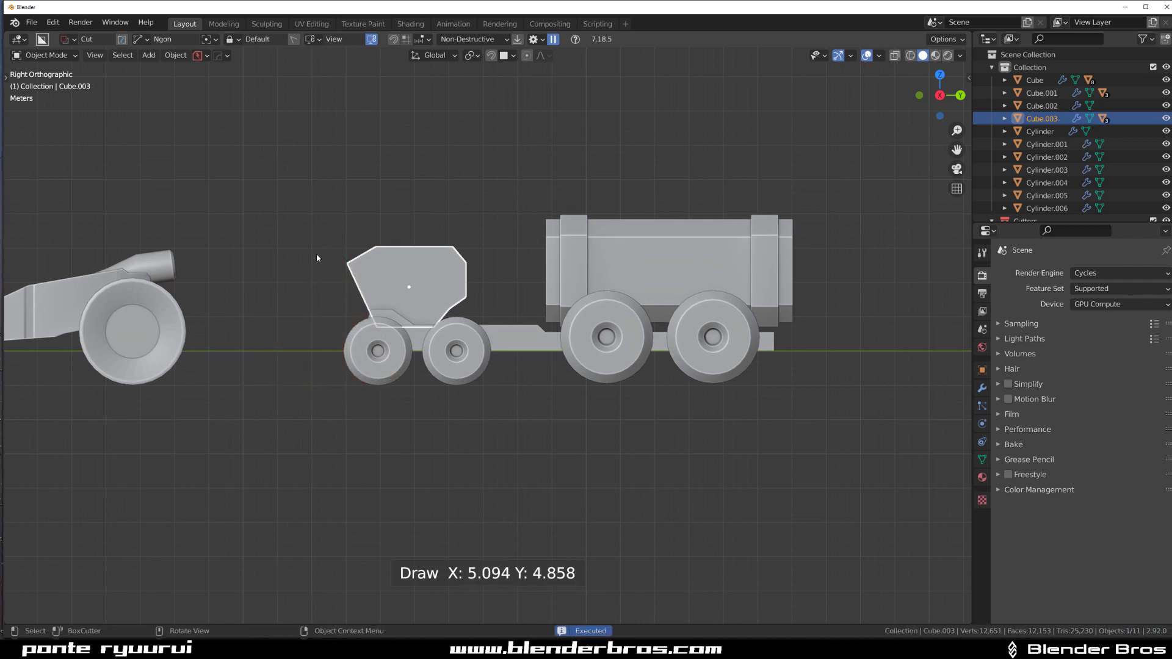
Blunt the cab's pointed front edge with a near-vertical cut.
left_click(351, 215)
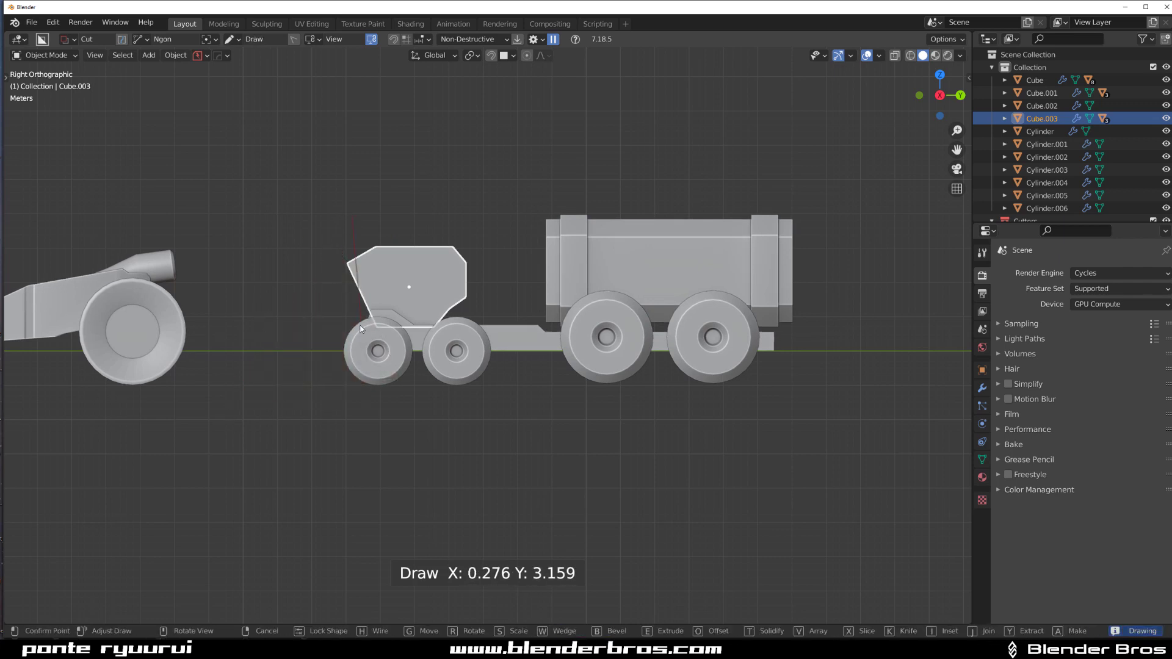
left_click(355, 319)
key("space")
scroll(427, 252, "down", 3)
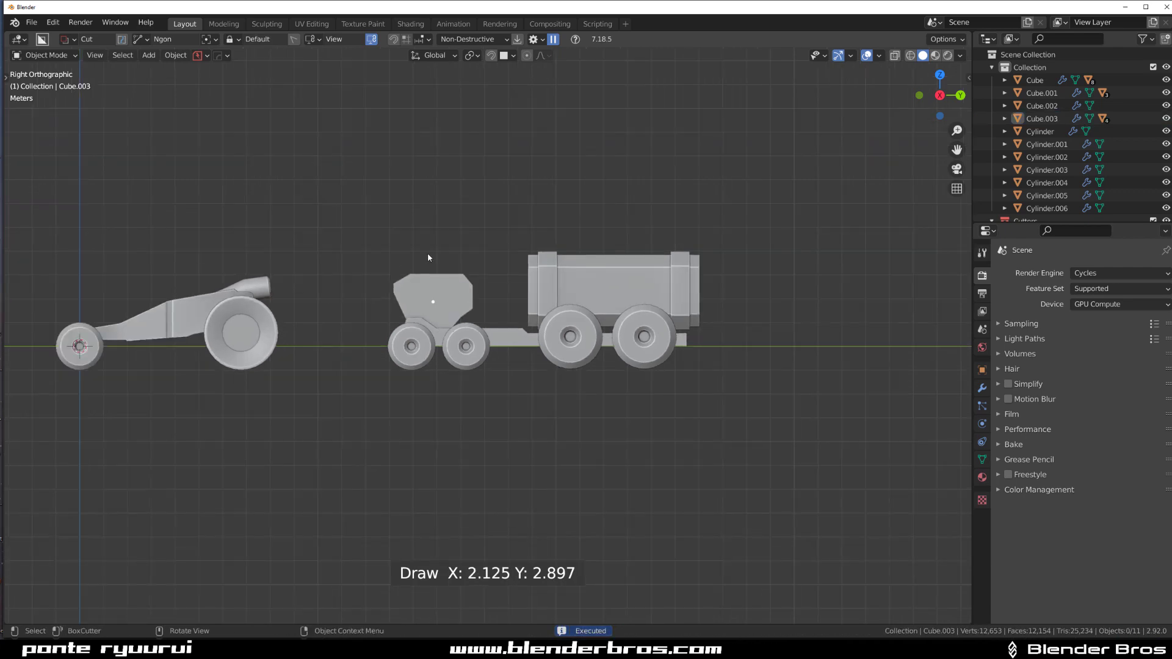
scroll(449, 281, "up", 3)
Select the cab and apply its boolean cuts with Csharp at 30° sharpness.
middle_click_drag(448, 281, 479, 317)
scroll(479, 317, "up", 2)
key("Tab")
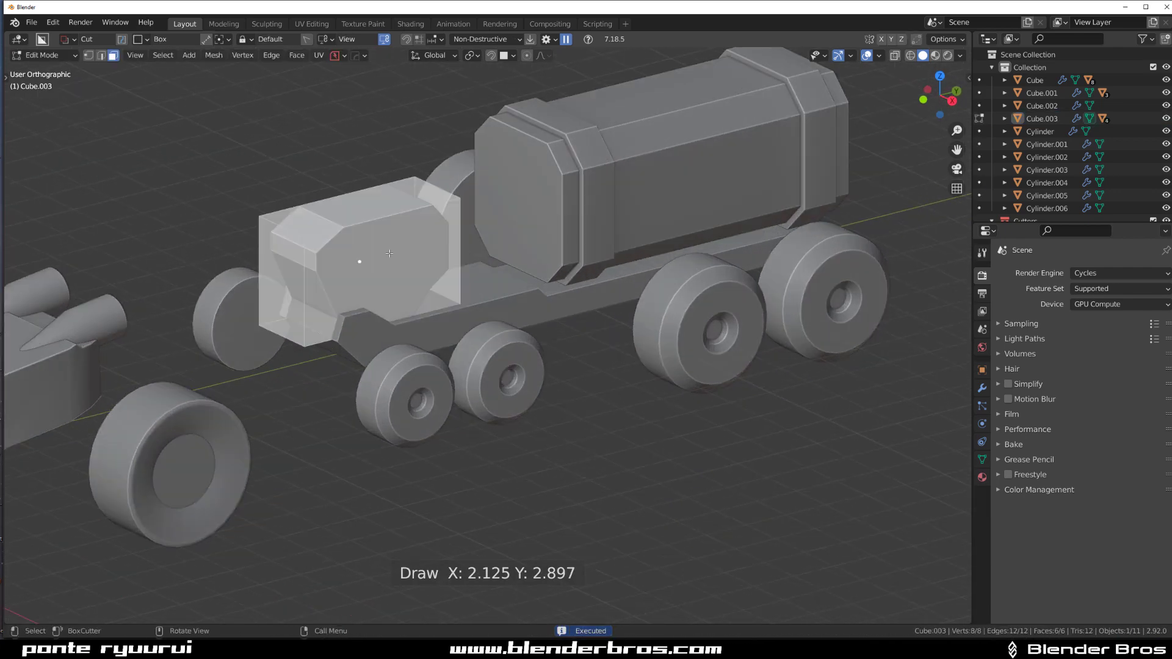
left_click(402, 244)
key("Tab")
key("q")
left_click(416, 196)
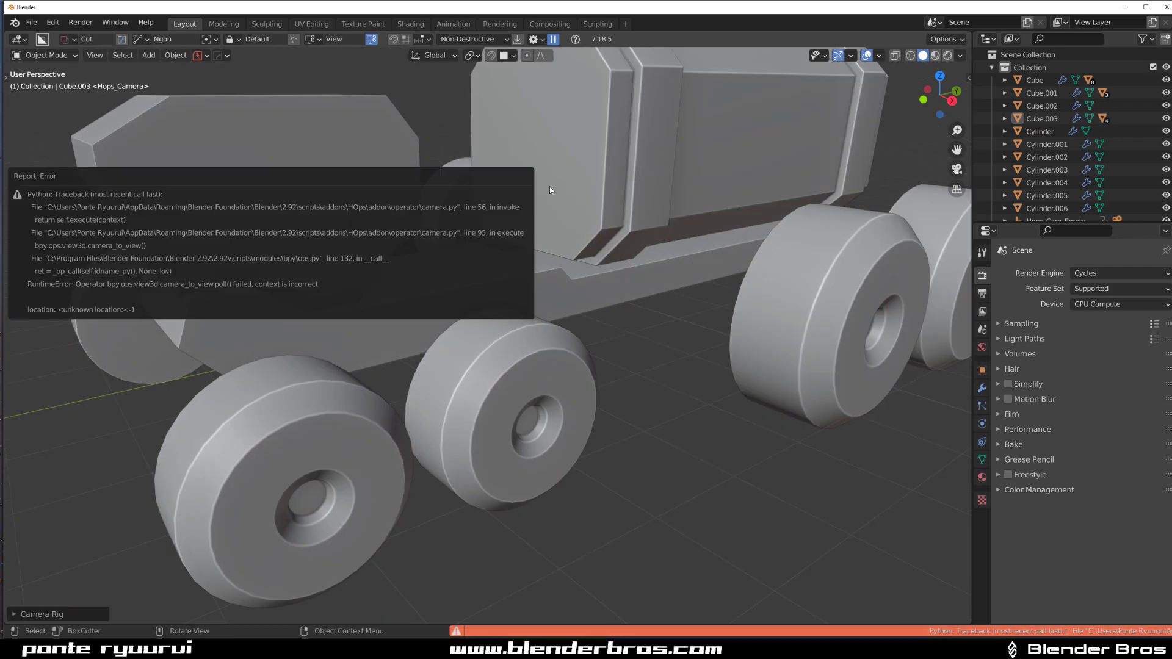
scroll(446, 212, "down", 5)
left_click(412, 235)
key("q")
left_click(414, 240)
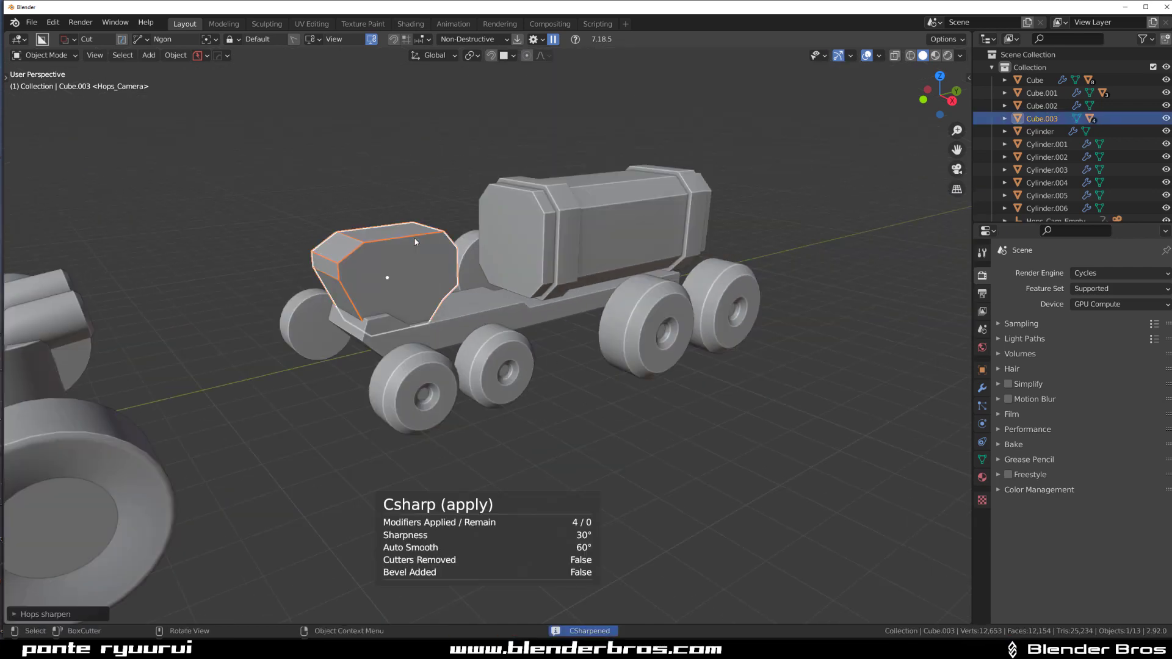
Bevel the border edges of the cab's side face about 0.19 m wide in Edit Mode and return to Object Mode.
scroll(421, 246, "up", 2)
key("Tab")
middle_click_drag(429, 254, 415, 274)
key("ctrl+b")
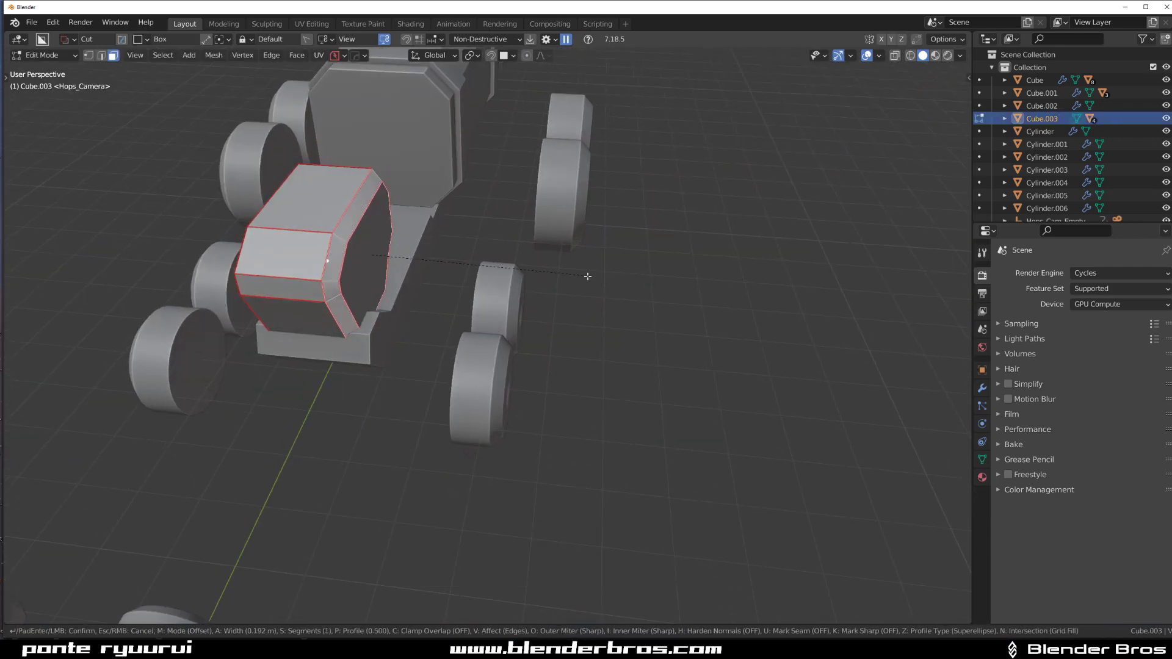
left_click(585, 275)
key("Tab")
Mirror the cab across X so the beveled side is repeated on the opposite side.
key("alt+x")
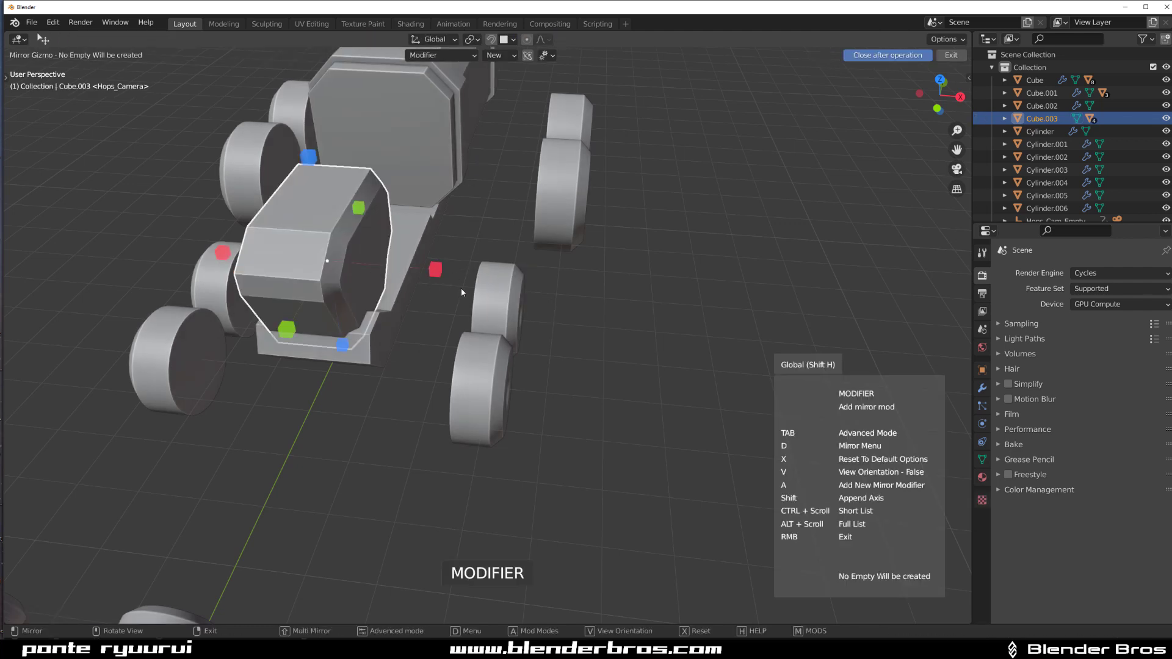
right_click(430, 266)
middle_click_drag(430, 266, 386, 258)
Sharpen the cab and add a 30° bevel modifier to it.
key("q")
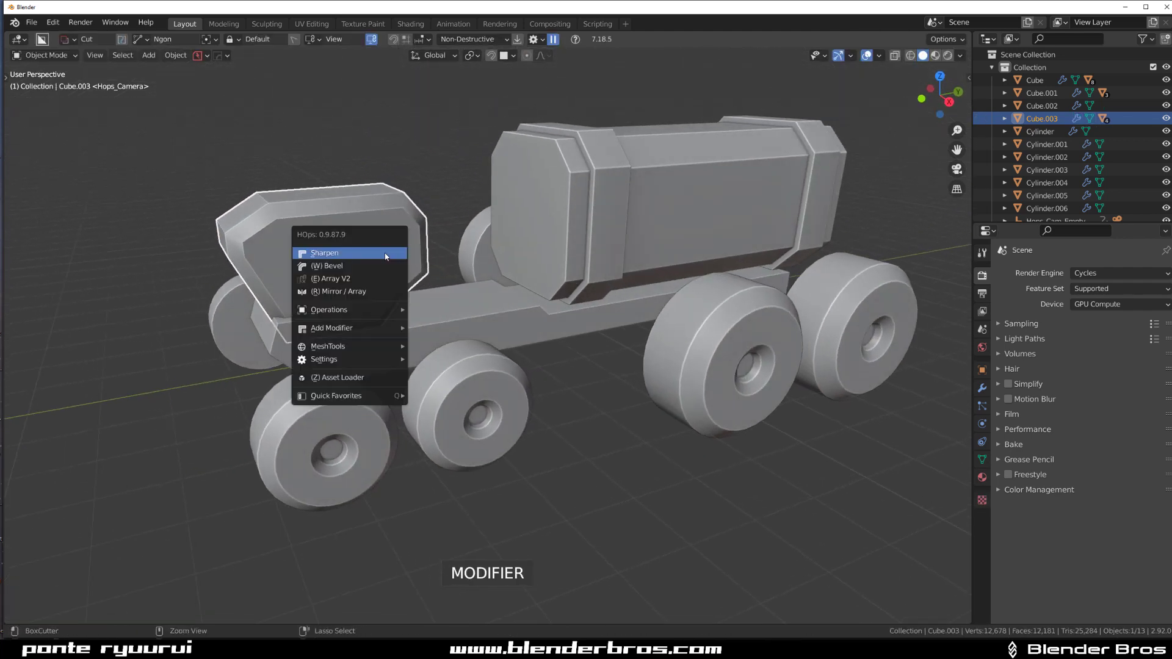
left_click(386, 254)
key("q")
left_click(383, 269)
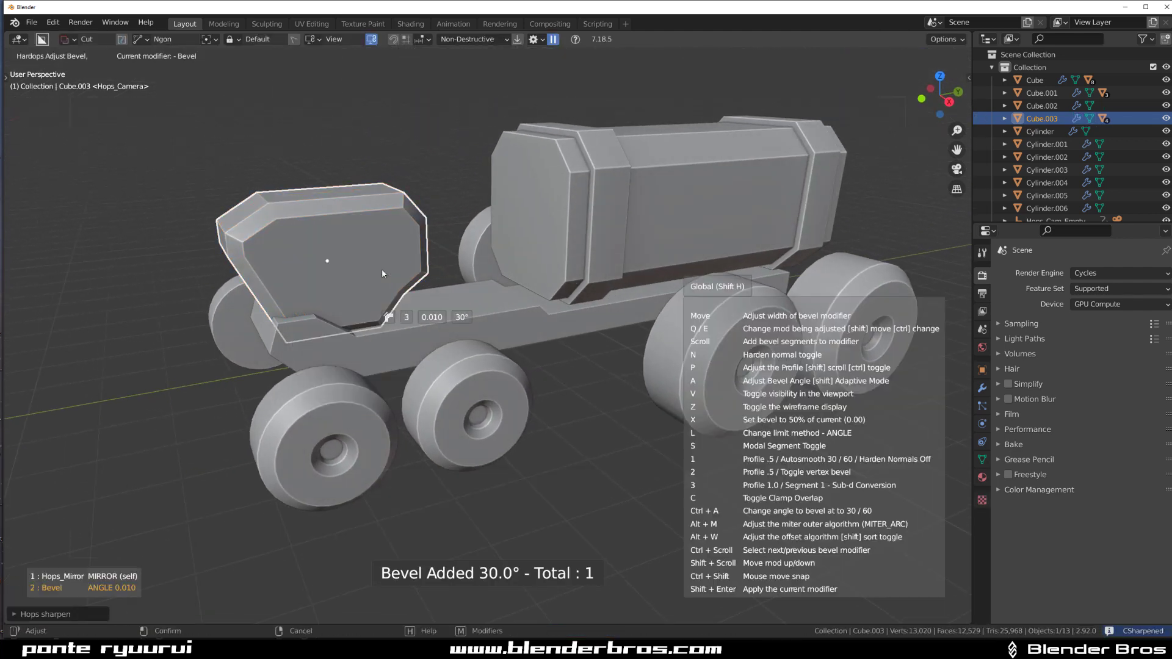
left_click(382, 269)
Check the proportions of the truck with its finished cab in an orthographic side view.
key("grave")
middle_click_drag(602, 273, 639, 289)
key("KP_5")
key("grave")
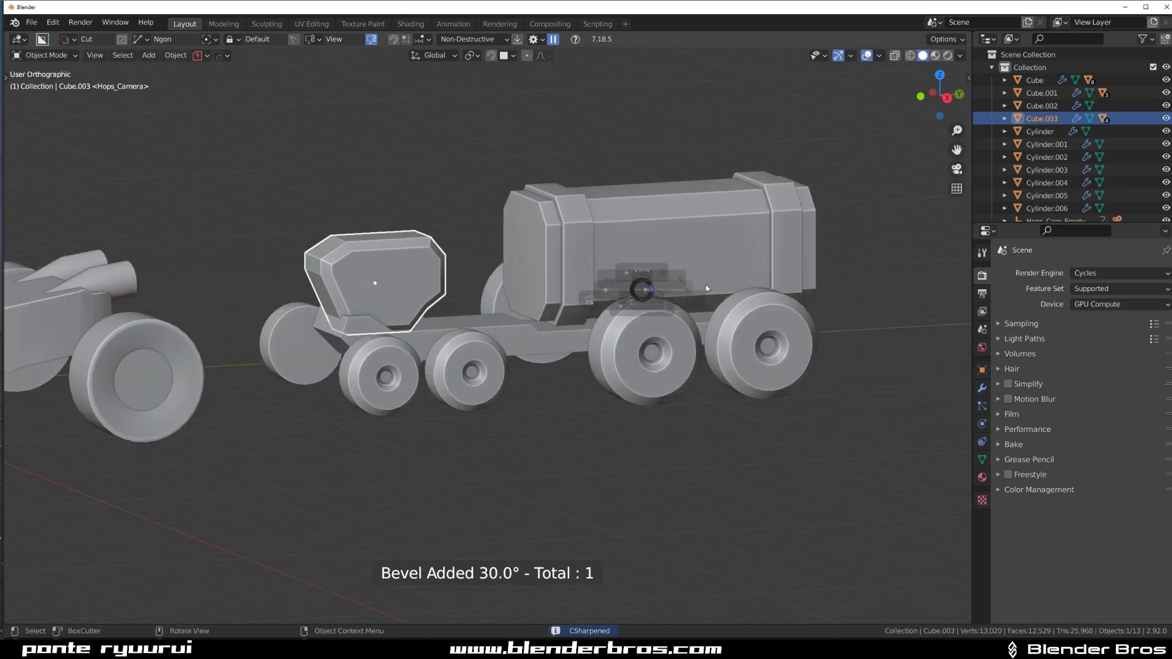
left_click(705, 284)
left_click(428, 495)
scroll(430, 454, "down", 4)
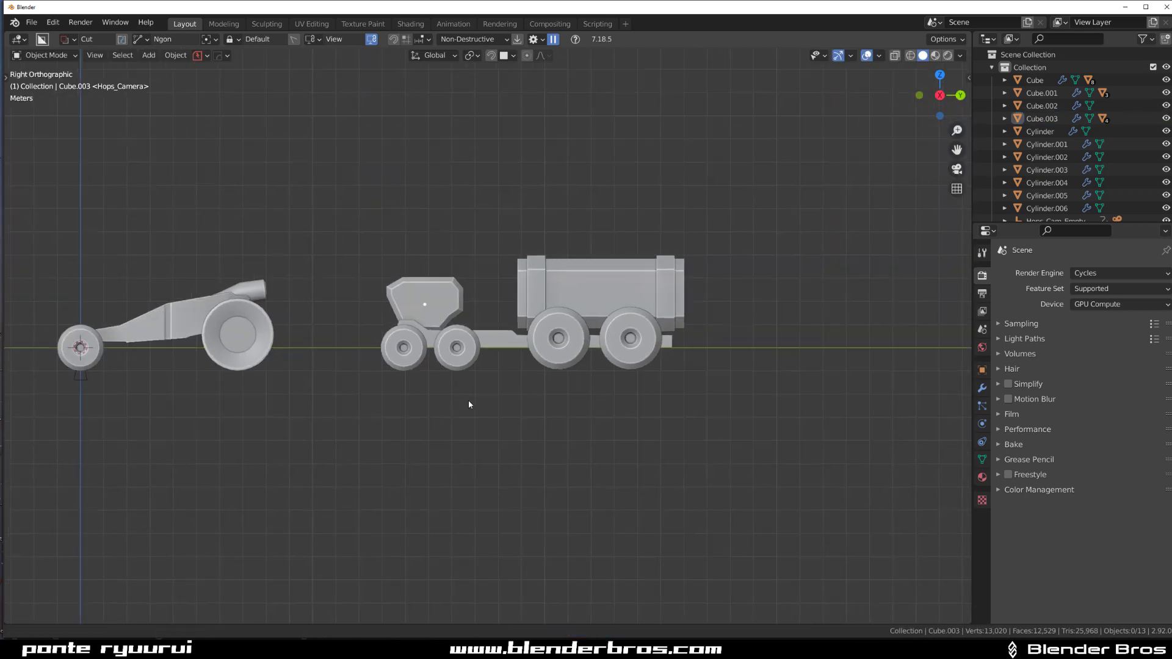
scroll(467, 401, "up", 3)
middle_click_drag(329, 350, 393, 372, "shift")
scroll(422, 344, "up", 1)
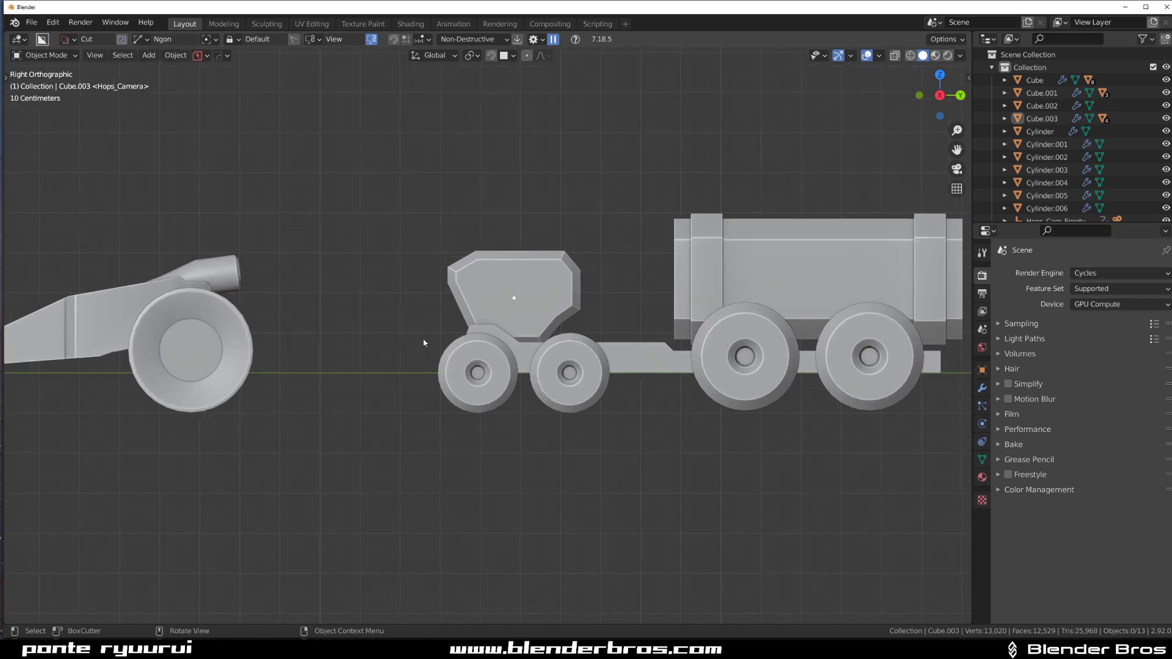
middle_click_drag(433, 310, 286, 280, "shift")
Cut a long narrow slot lengthwise through the side of the chassis with a box-shaped cut.
left_click(495, 340)
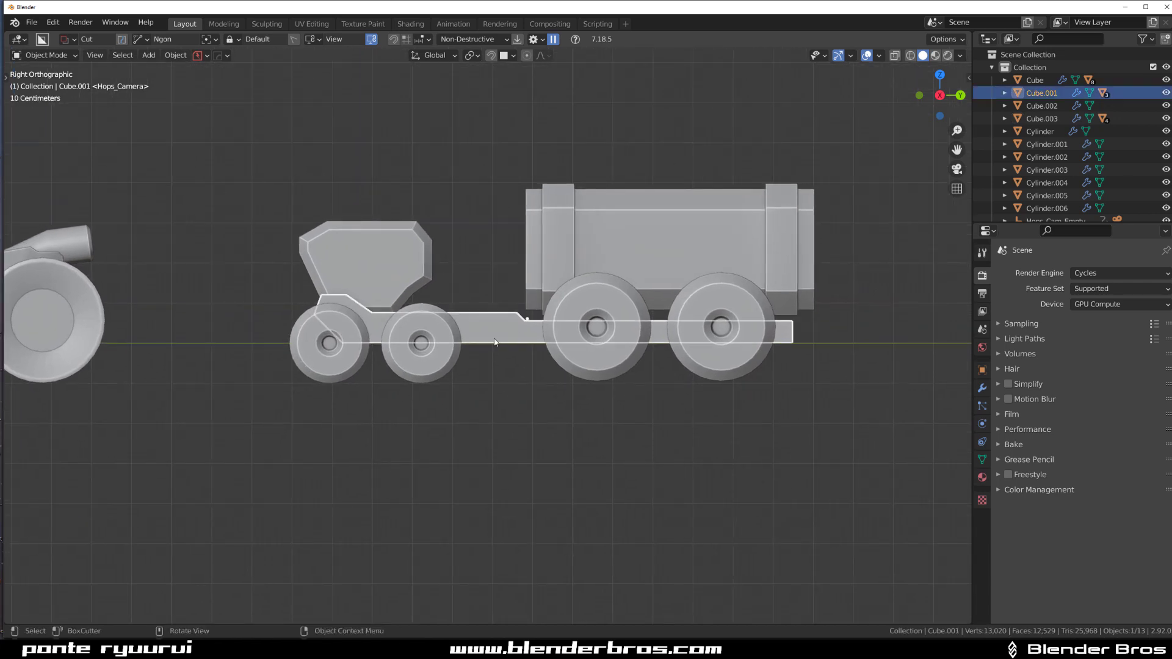
scroll(490, 337, "up", 1)
key("d")
left_click(437, 391)
scroll(438, 389, "down", 1)
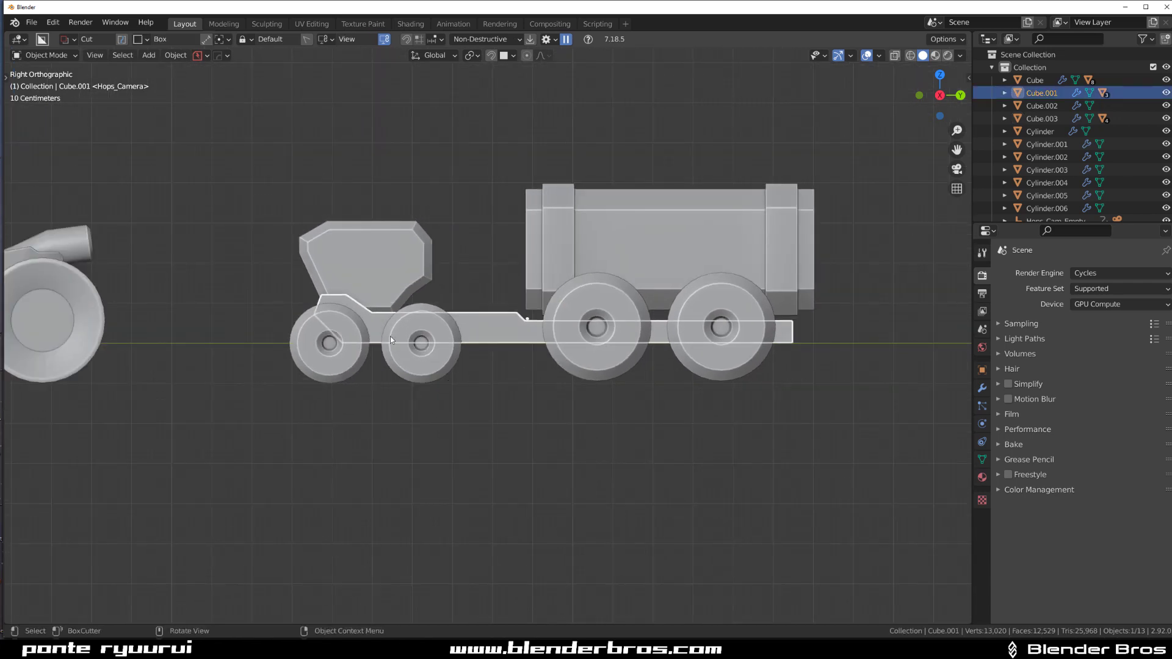
mouse_move(375, 331)
left_mouse_down()
mouse_move(551, 346)
mouse_move(736, 328)
mouse_move(774, 327)
mouse_move(779, 339)
left_mouse_up()
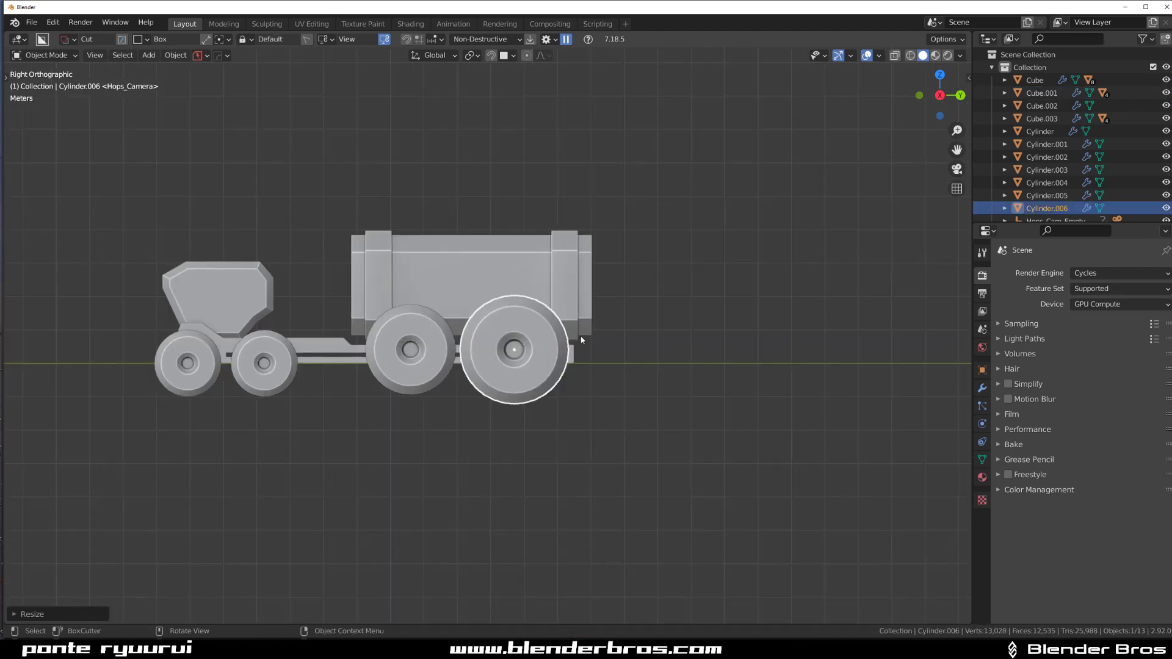
Raise the enlarged rearmost wheel about 0.25 m and shift it about 0.33 m further back along Y.
key("g")
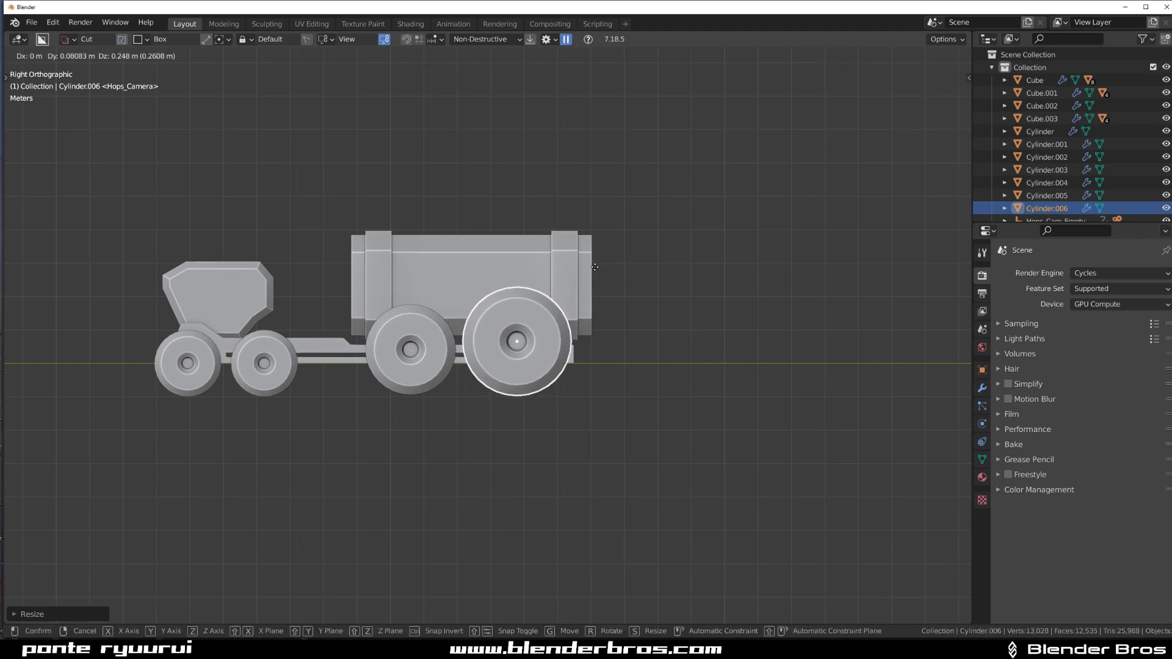
left_click(595, 267)
key("g")
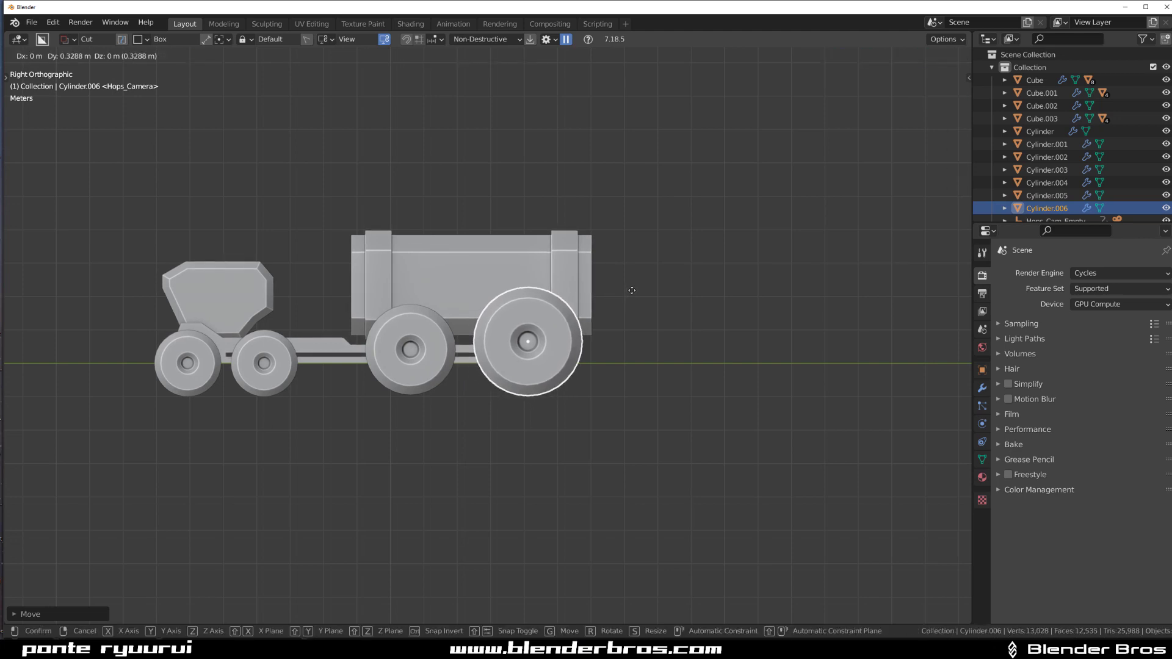
left_click(631, 292)
left_click(722, 288)
scroll(635, 335, "down", 3)
scroll(422, 292, "up", 5)
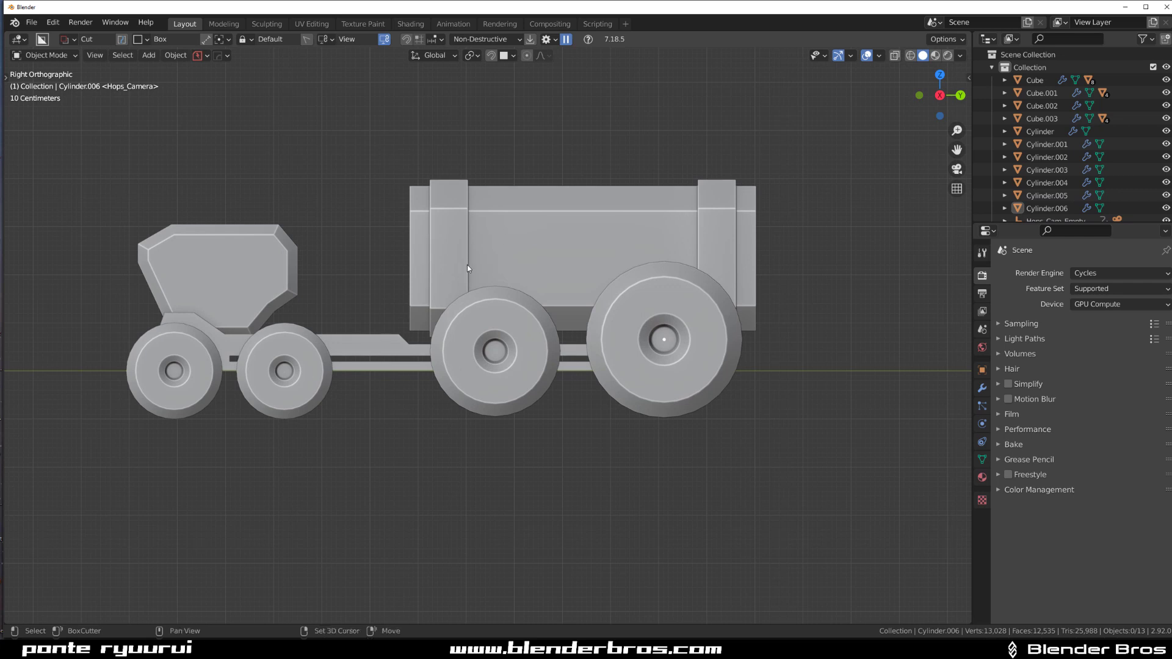
middle_click_drag(482, 260, 438, 270, "shift")
scroll(372, 285, "down", 1)
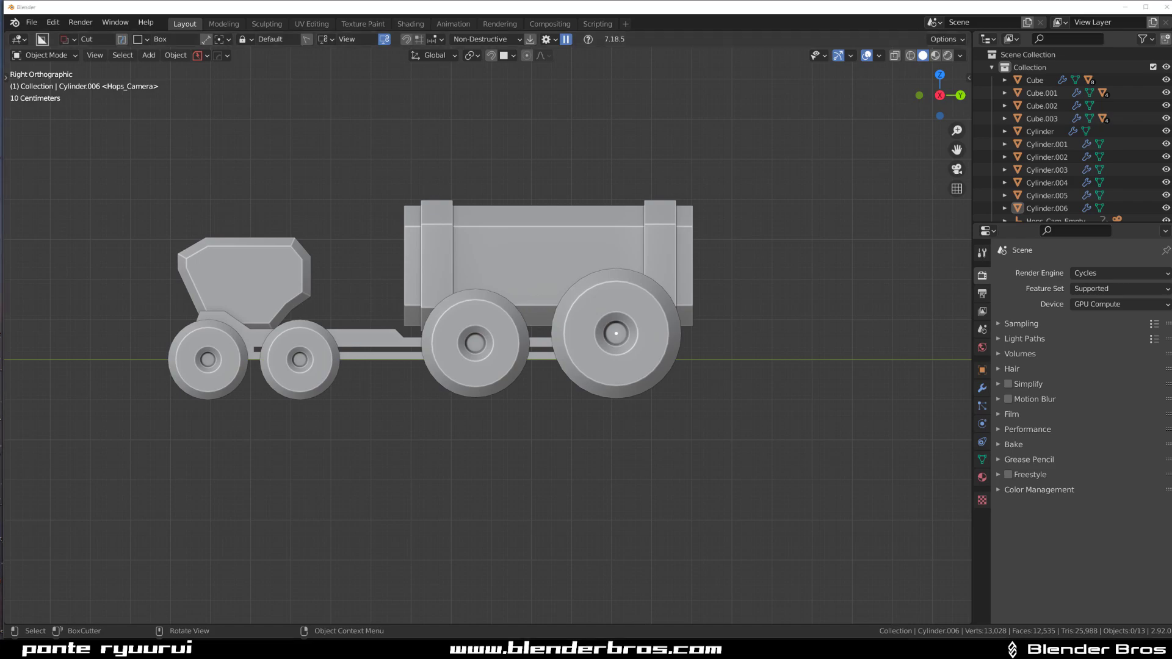
Switch to the browser and look through the XONE sci-fi hover craft renders on ArtStation.
key("alt+Tab")
left_click(191, 31)
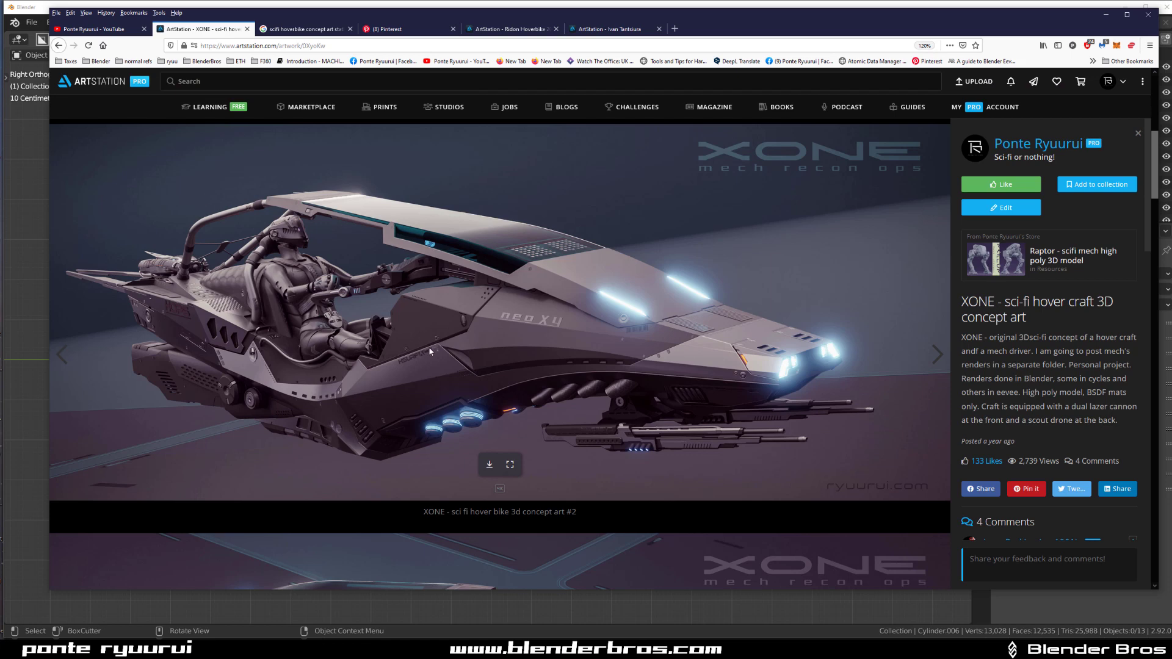
scroll(429, 351, "down", 5)
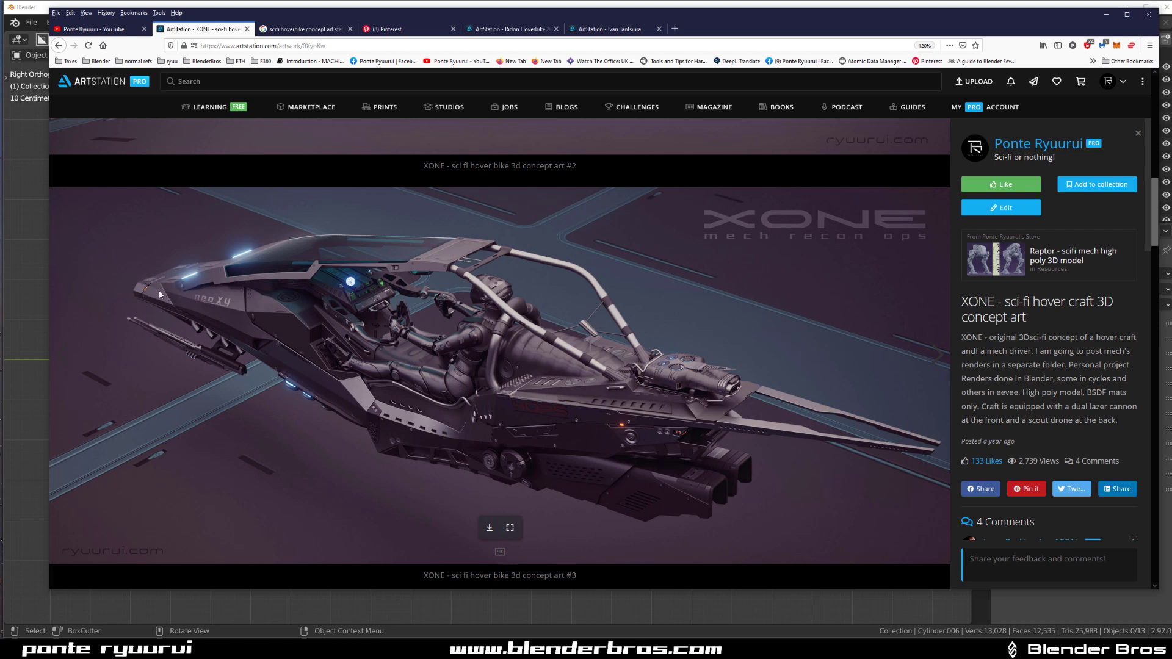
scroll(295, 298, "down", 10)
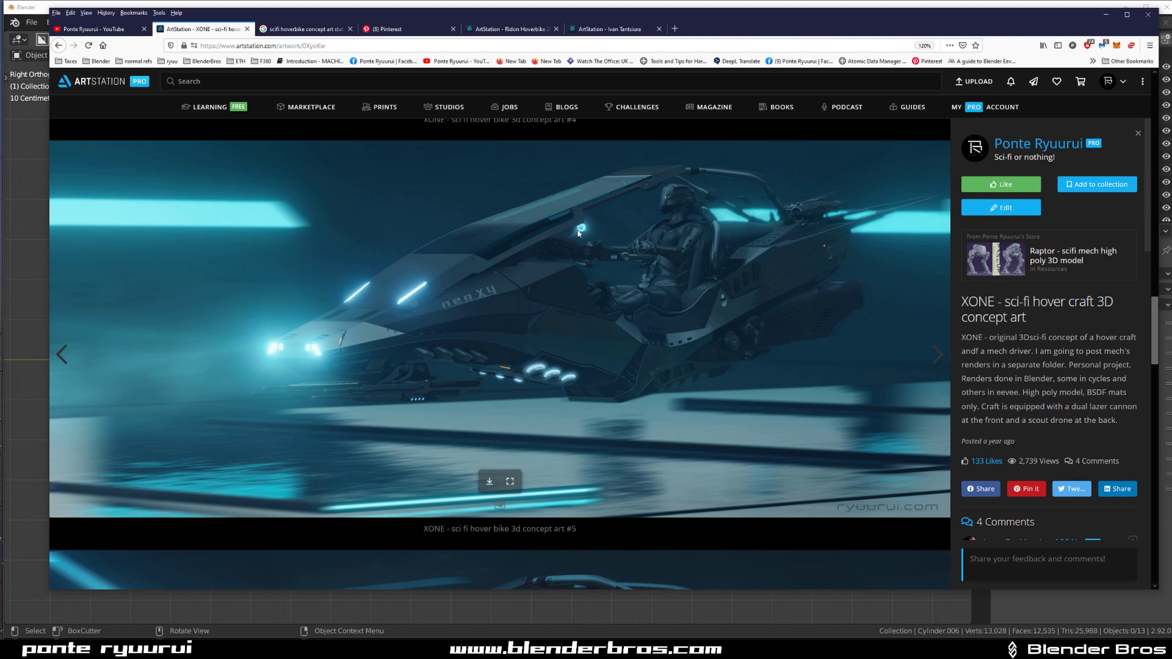
Go to the SciFi mech helmet concept artwork on ArtStation and look through its images.
key("Left")
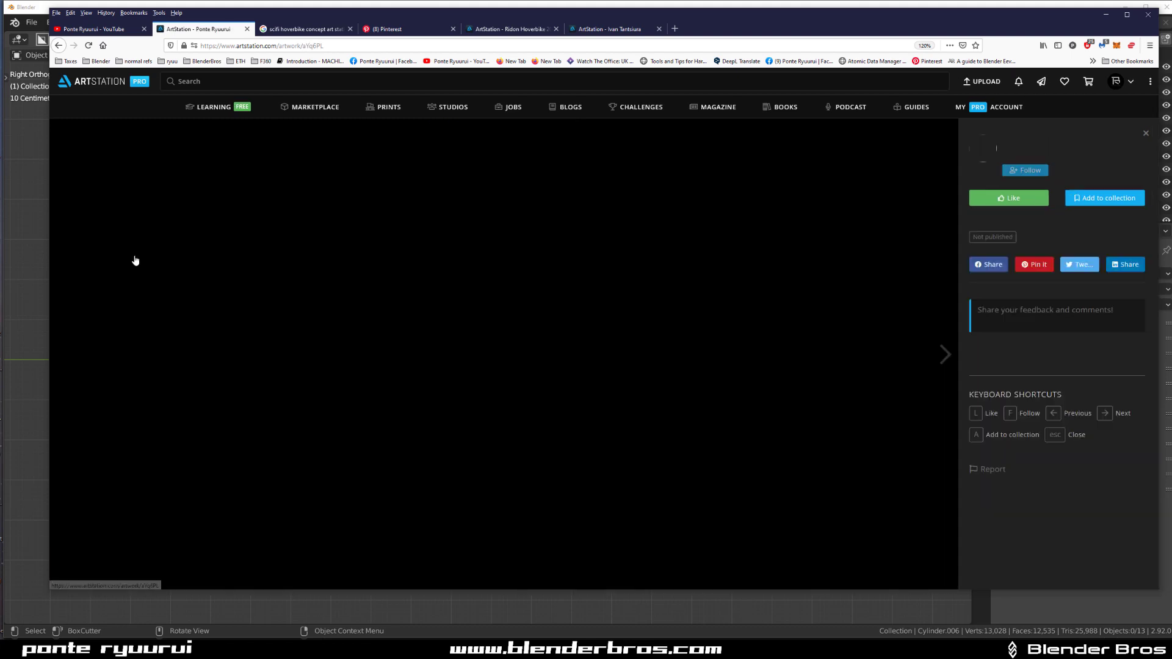
scroll(670, 354, "down", 5)
scroll(547, 393, "down", 3)
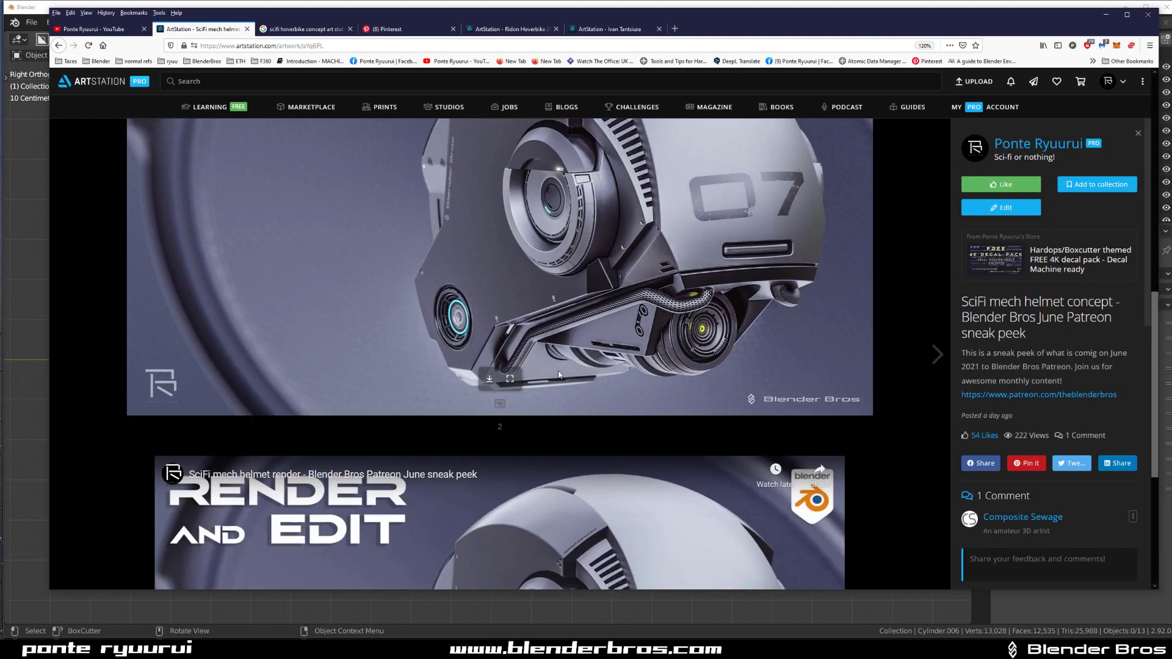
Look over the second helmet image on ArtStation and switch back to Blender.
scroll(624, 438, "up", 2)
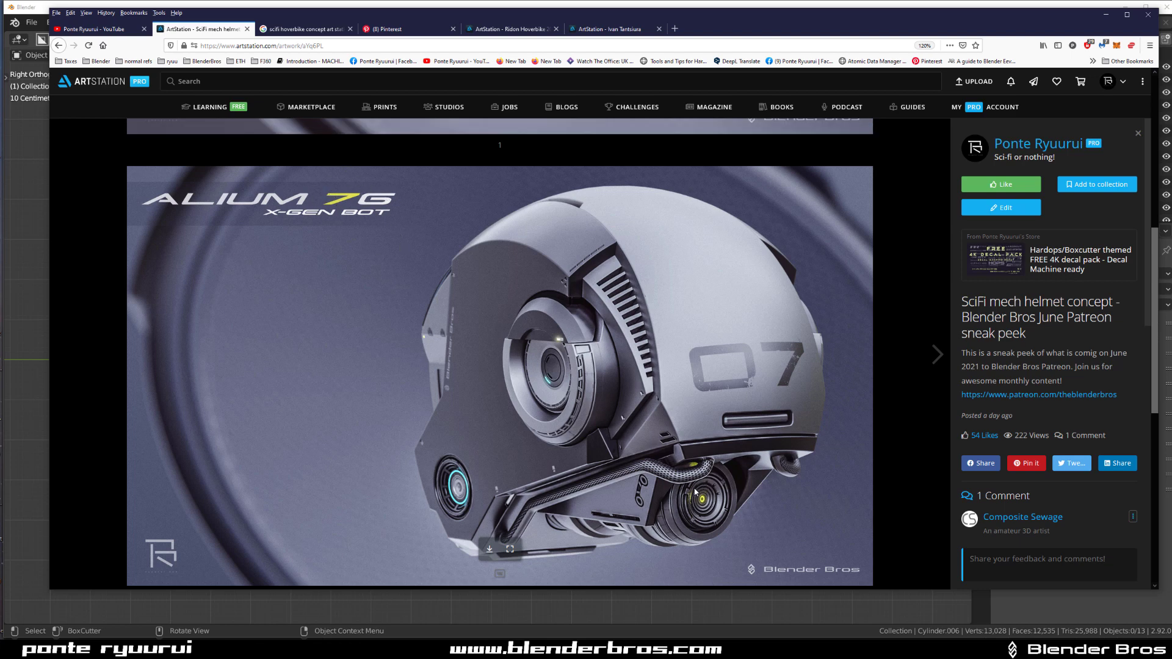
scroll(700, 503, "down", 1)
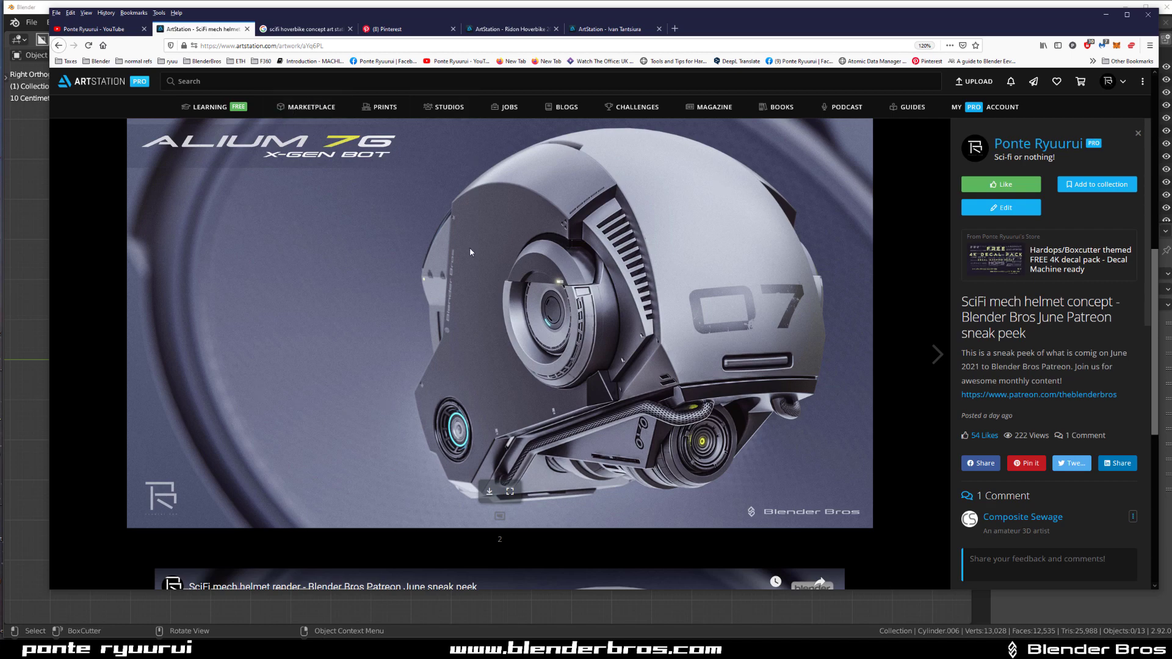
left_click(1106, 14)
middle_click_drag(460, 285, 503, 284, "shift")
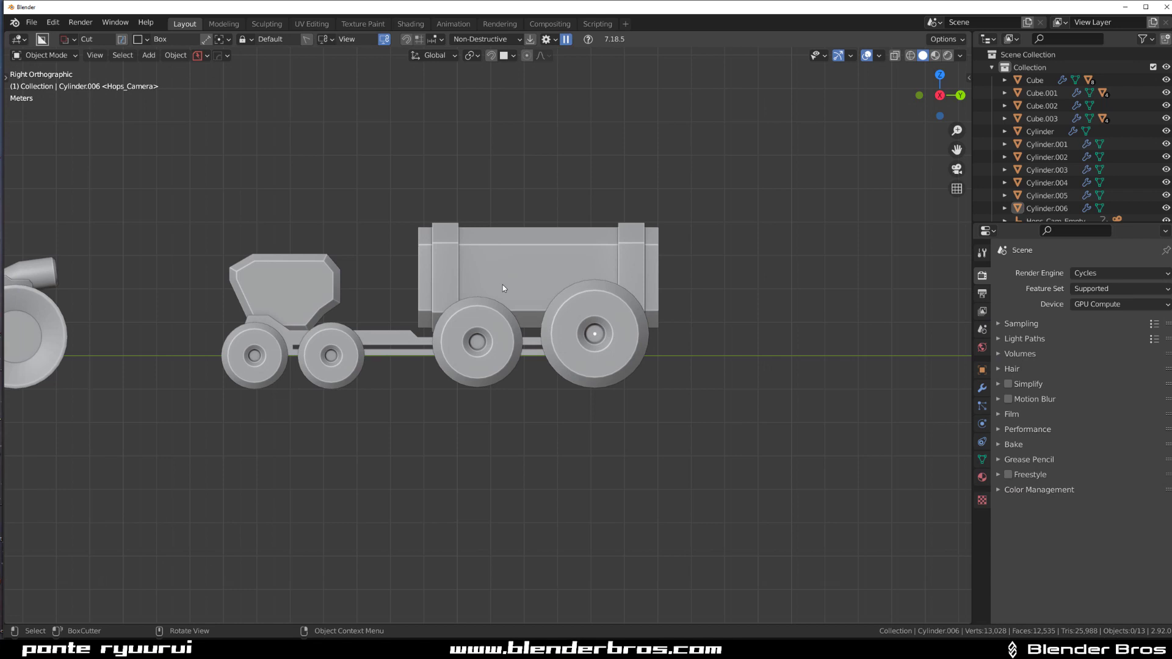
left_click(333, 276)
scroll(333, 275, "down", 3)
key("g")
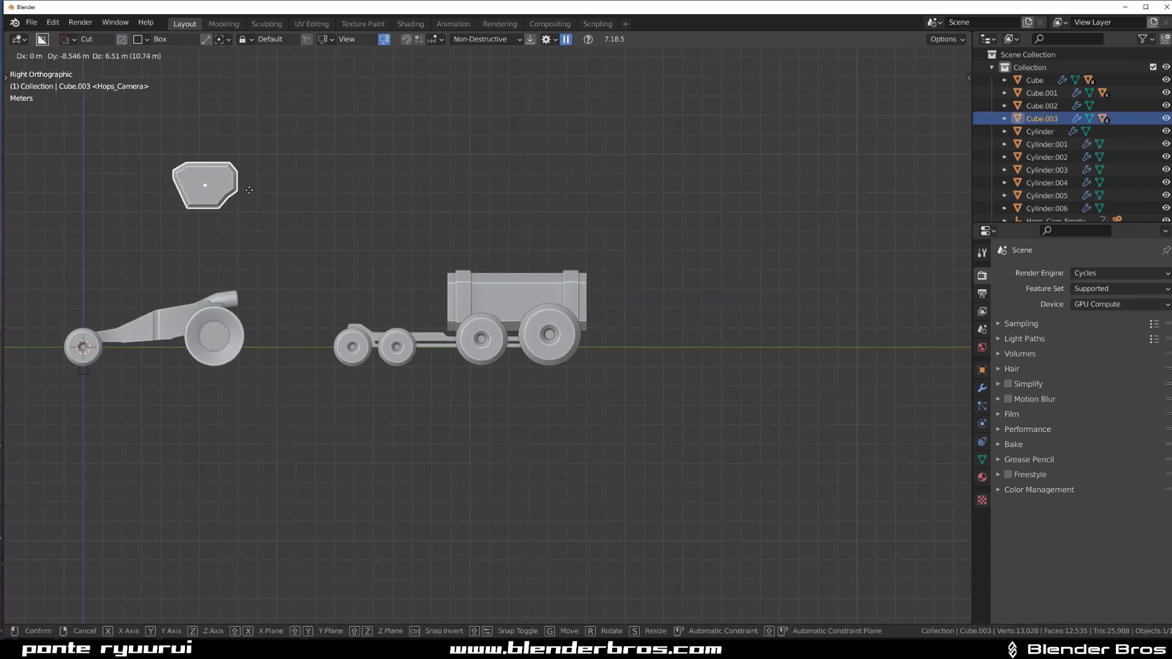
right_click(255, 211)
scroll(403, 263, "up", 3)
middle_click_drag(407, 264, 526, 279, "shift")
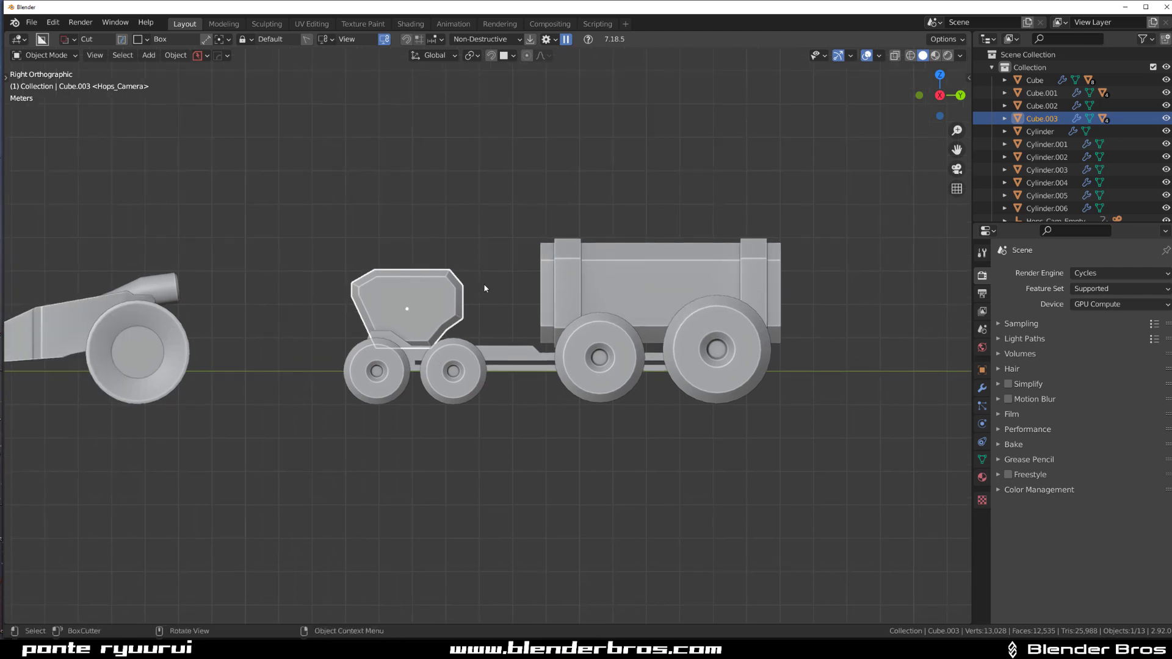
Switch to the top view of the low dragster-style car and select its body.
scroll(483, 303, "down", 2)
middle_click_drag(342, 306, 551, 302, "shift")
scroll(525, 305, "up", 5)
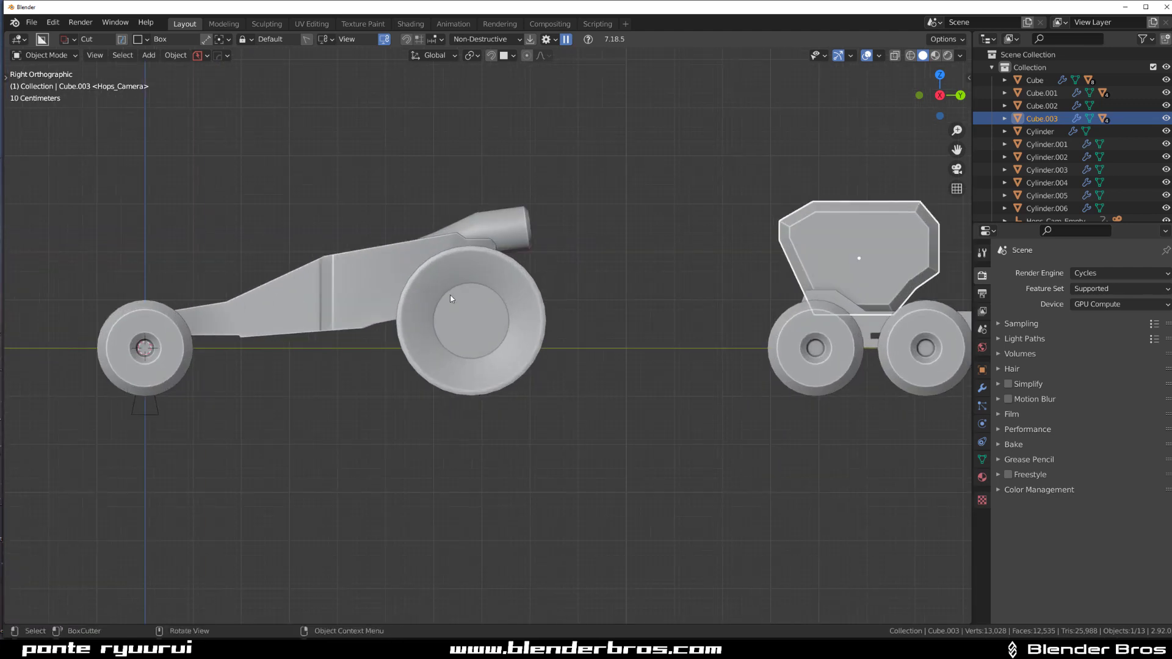
scroll(451, 307, "down", 3)
scroll(451, 306, "up", 2)
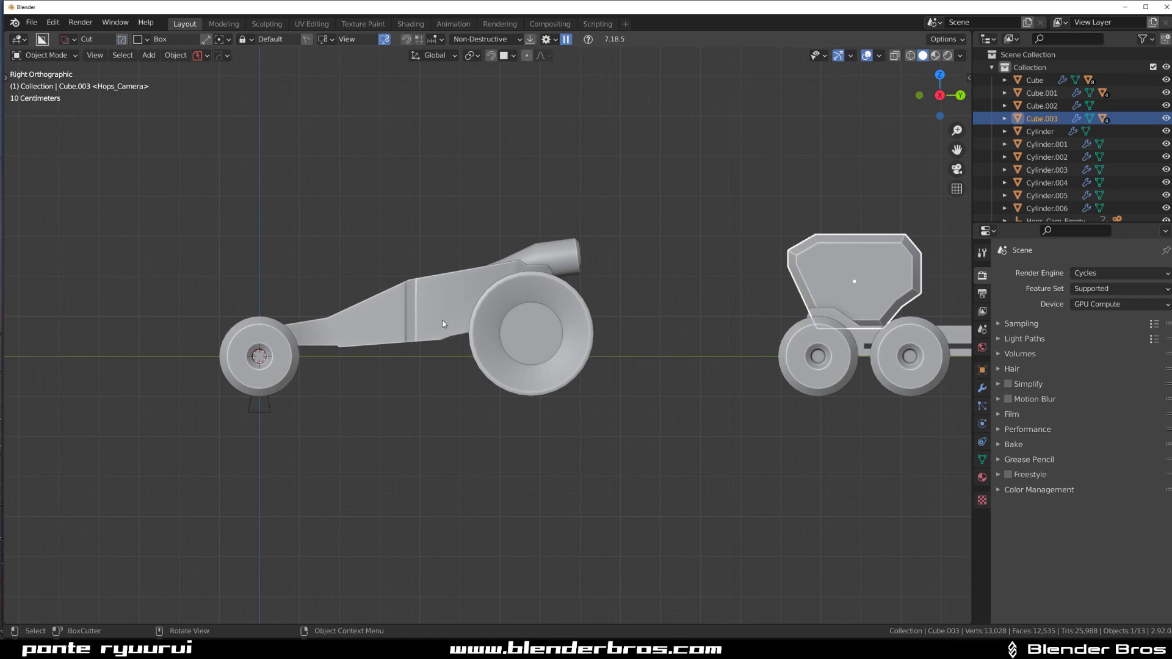
key("grave")
middle_click_drag(696, 312, 465, 105, "shift")
scroll(465, 104, "down", 2)
middle_click_drag(624, 354, 507, 217, "shift")
scroll(506, 217, "up", 2)
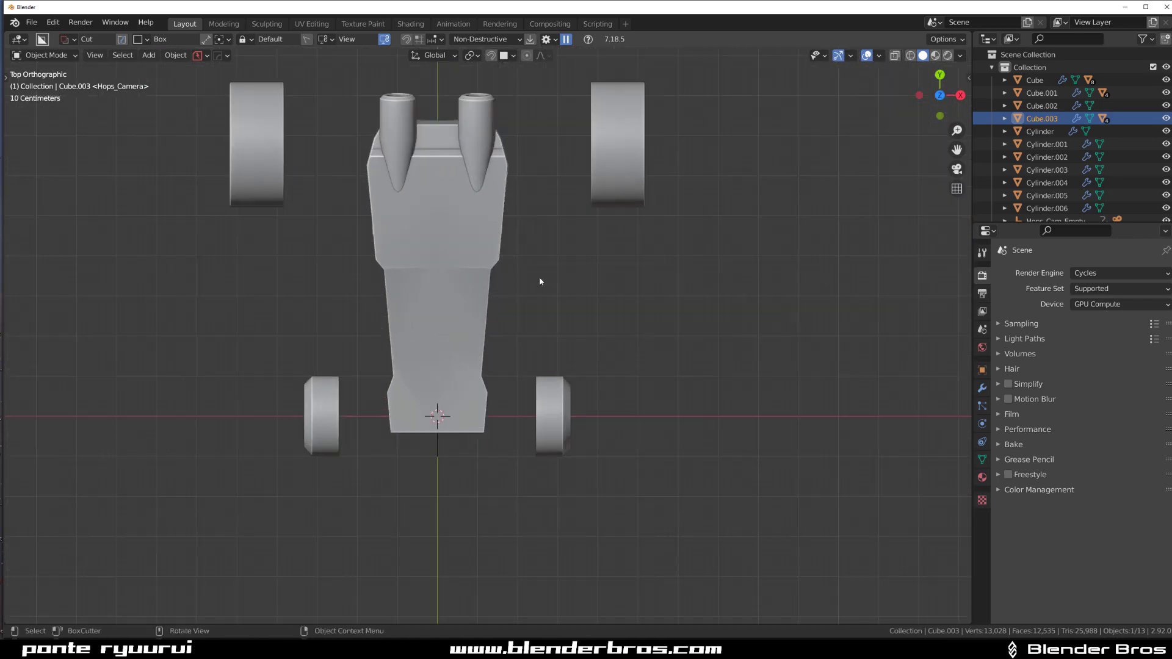
left_click(482, 259)
key("q")
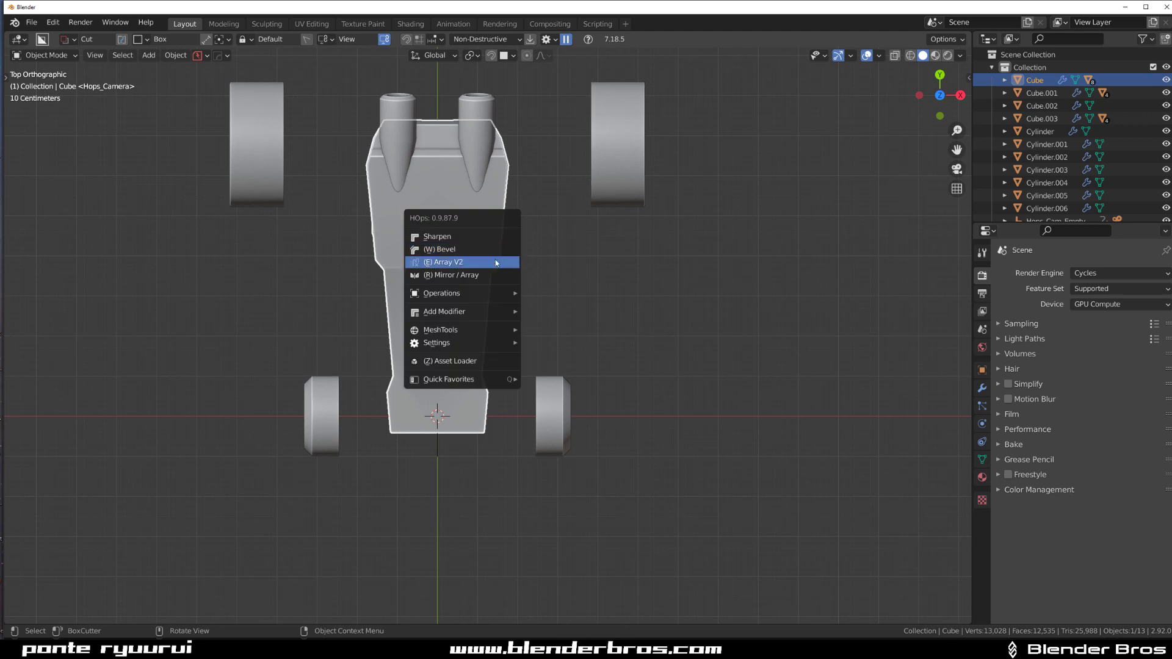
key("Escape")
key("q")
key("Escape")
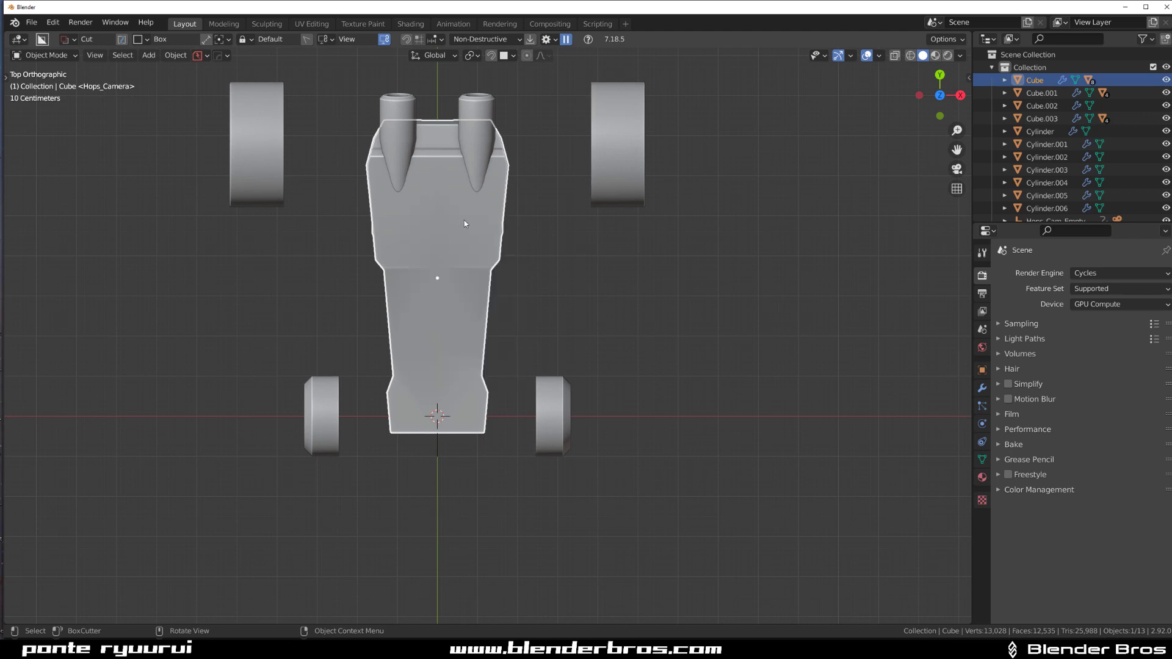
mouse_move(502, 108)
left_mouse_down()
mouse_move(489, 413)
mouse_move(485, 394)
left_mouse_up()
key("Escape")
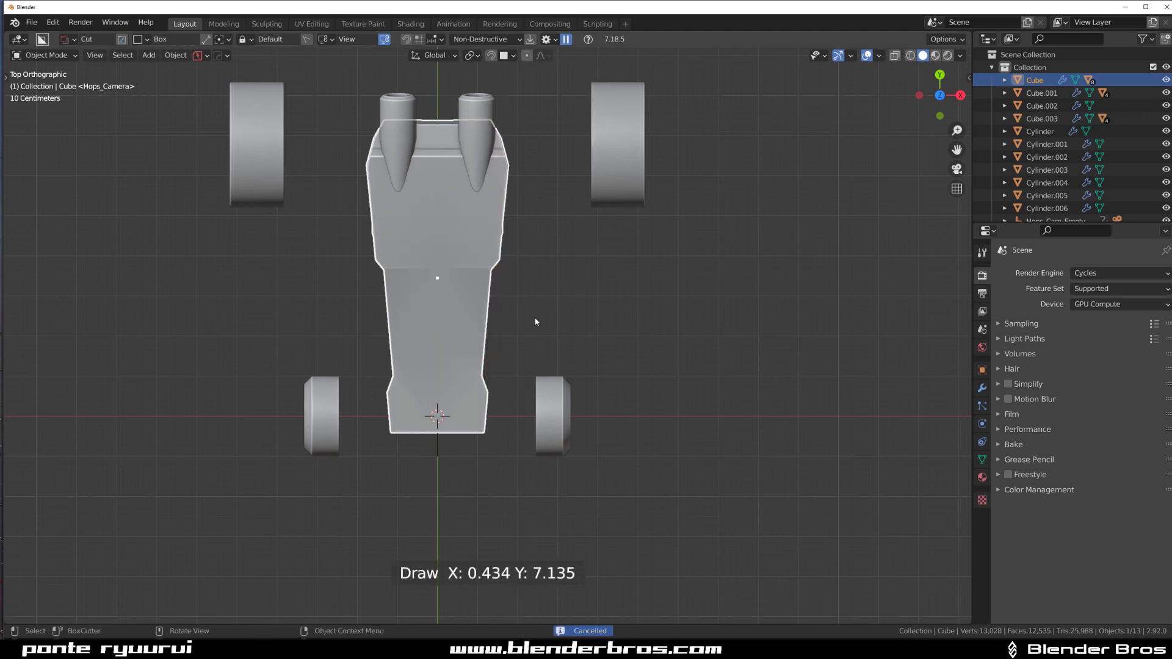
Trim the body's mirrored sides in top view with a diagonal Ngon cut that tapers toward the nose.
middle_click_drag(571, 309, 474, 220)
key("grave")
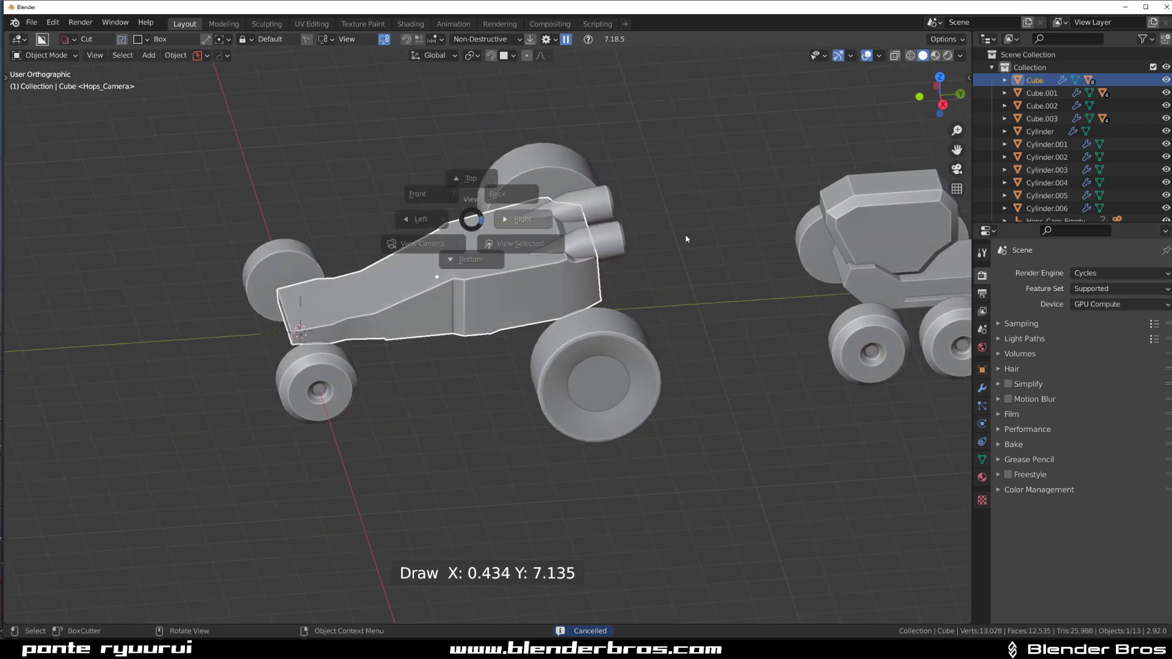
scroll(549, 330, "up", 1)
scroll(544, 337, "down", 2)
middle_click_drag(580, 293, 646, 325)
key("grave")
left_click(675, 145)
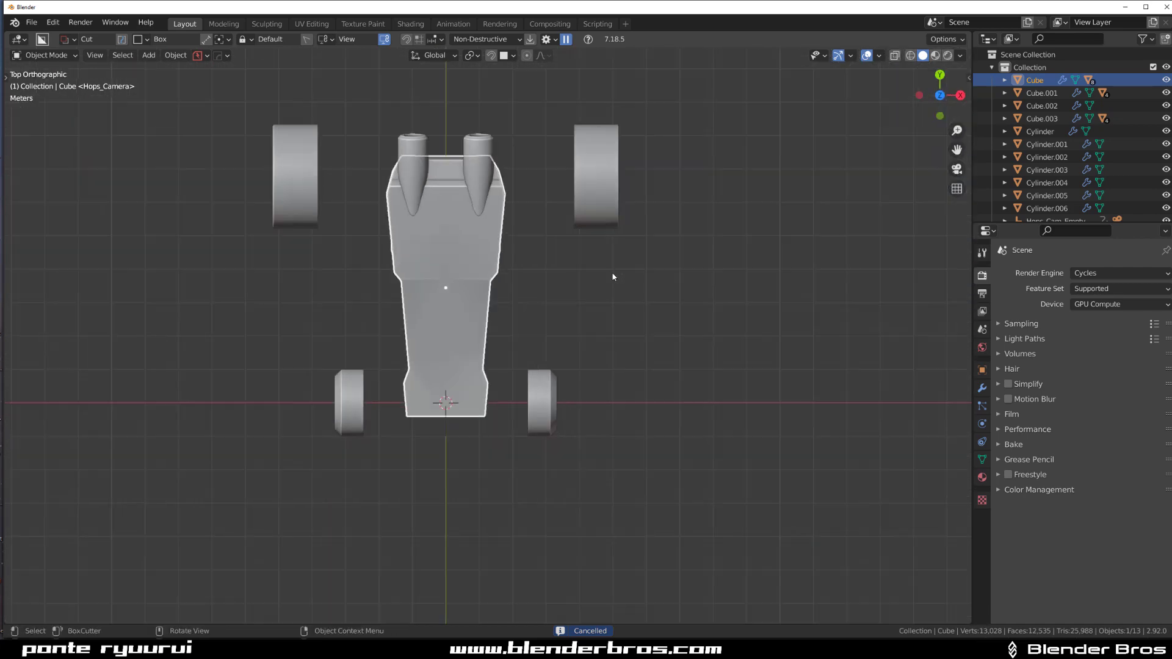
key("d")
left_click(571, 305)
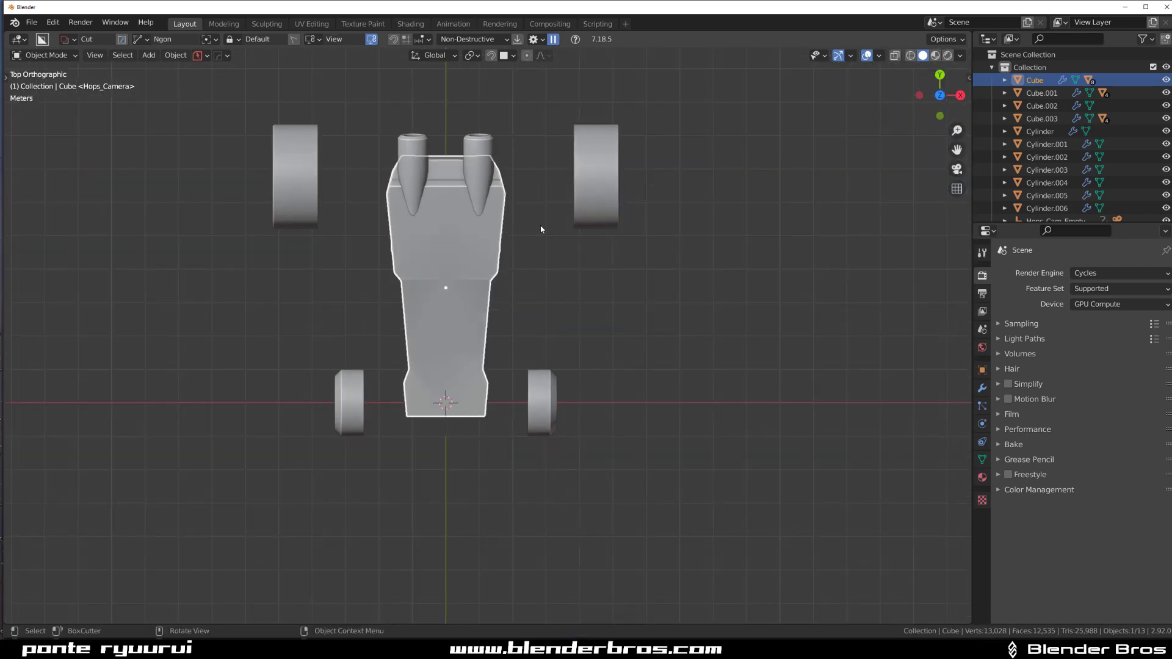
left_click(505, 141)
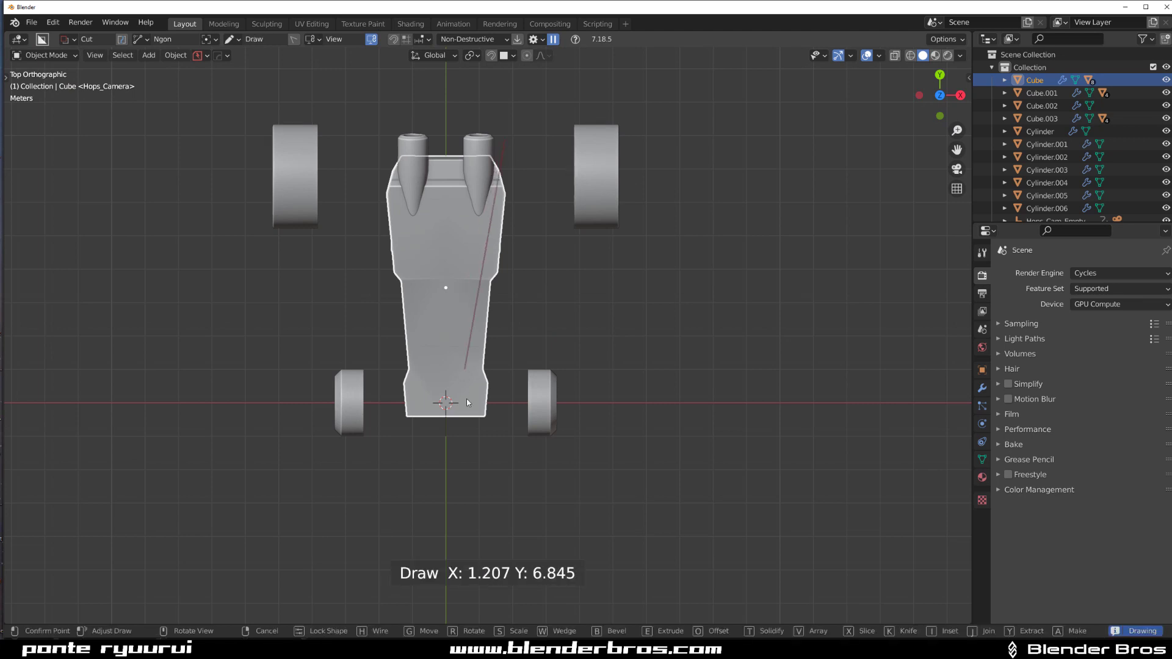
left_click(465, 438)
key("space")
Apply Sharpen to the trimmed car body in the right side view.
key("KP_3")
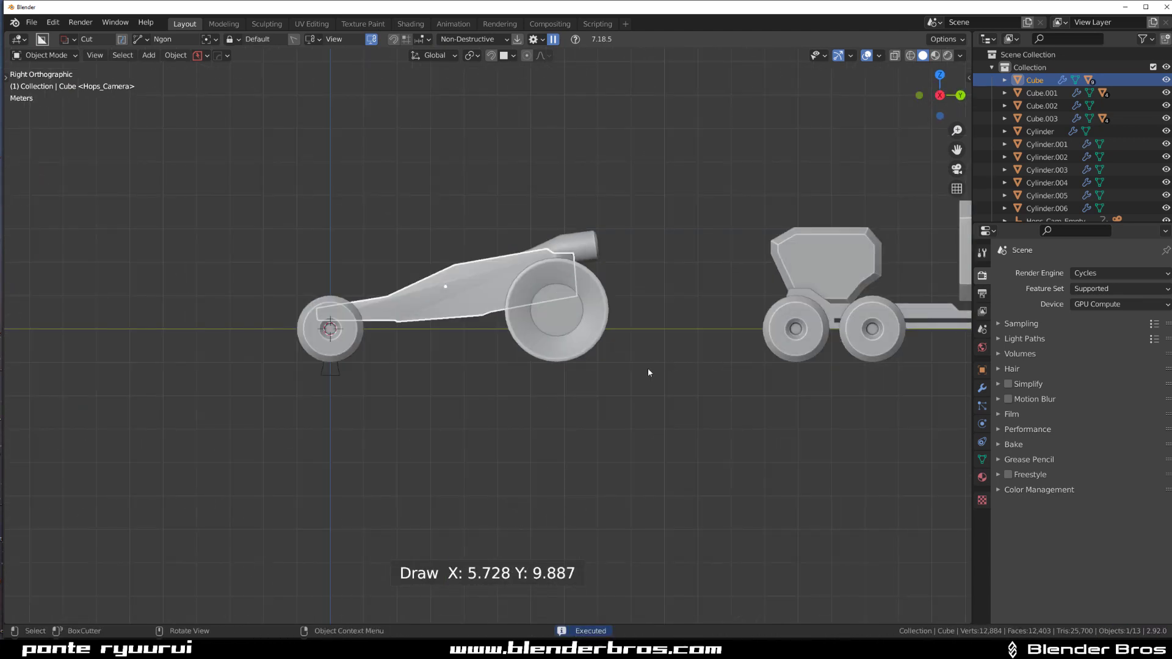
left_click(529, 375)
scroll(528, 376, "up", 2)
key("q")
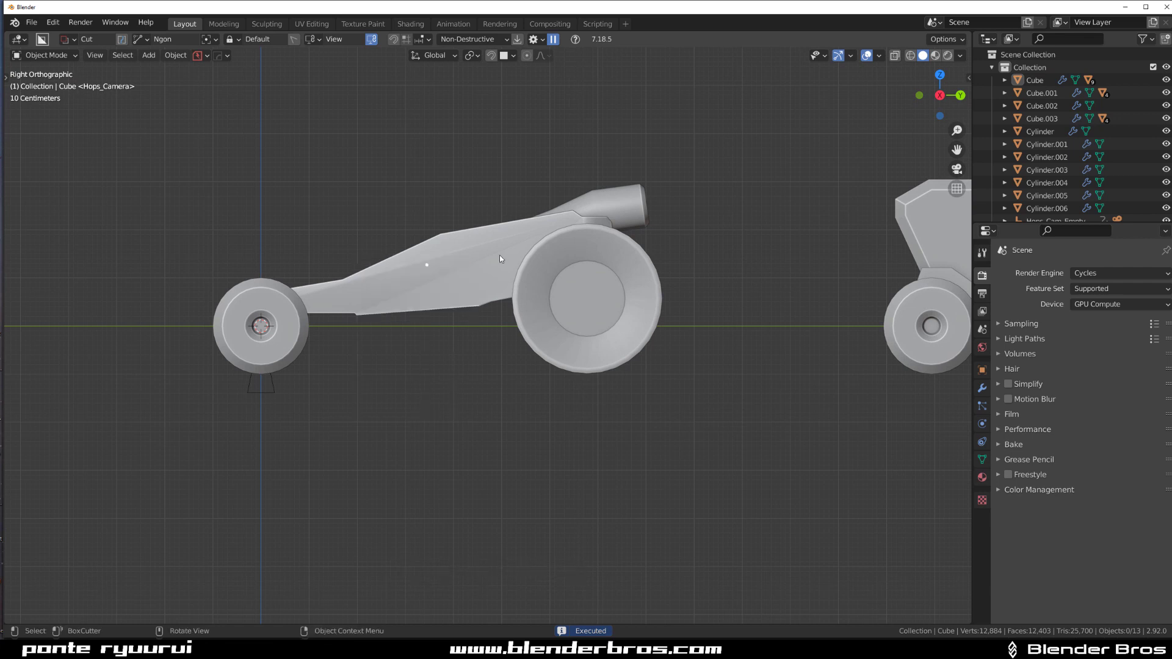
left_click(499, 255)
key("q")
left_click(499, 242)
scroll(474, 284, "down", 1)
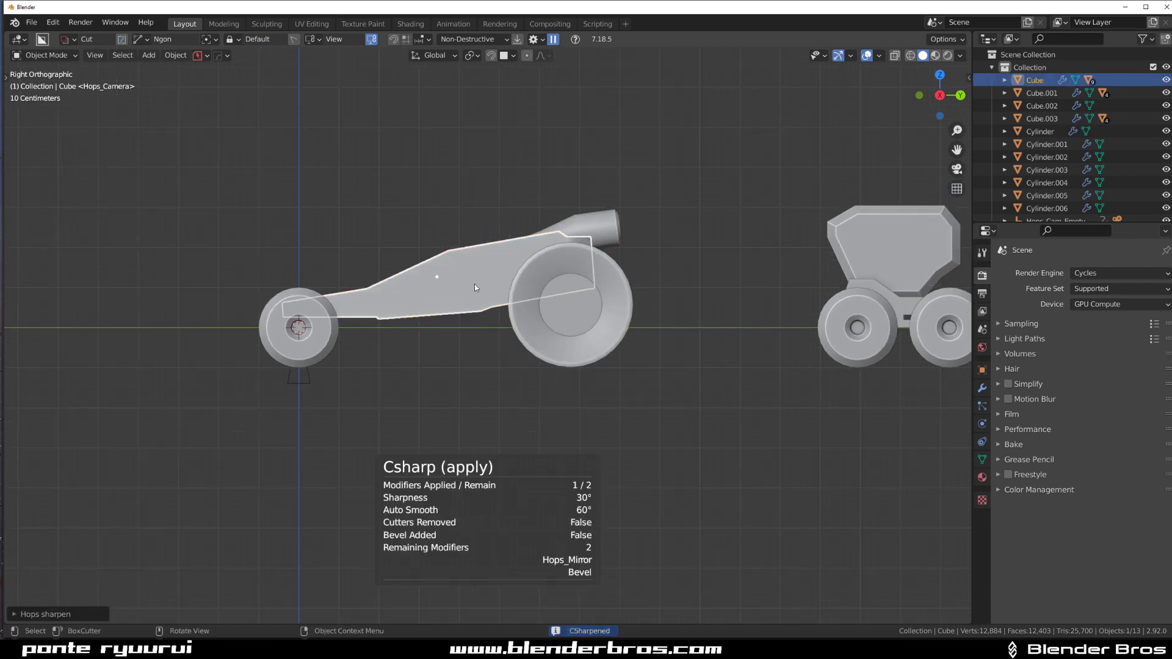
Slice a separate panel from the body's lower rear side with an angled Ngon outline about 6.83 by 2.77.
left_click(401, 324)
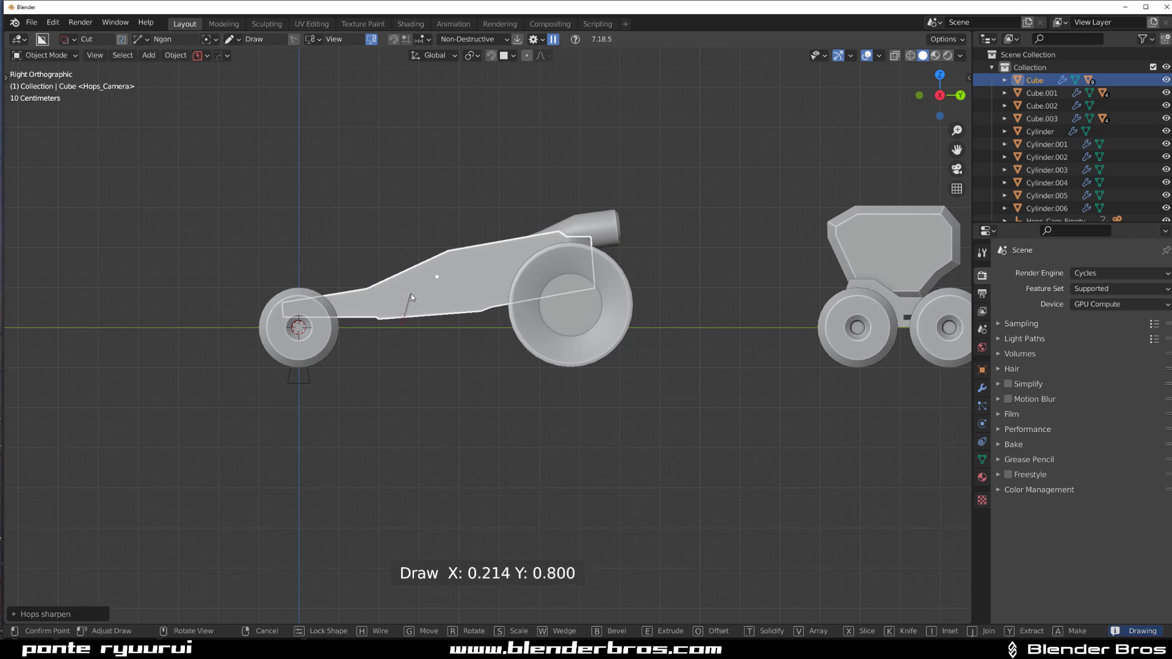
left_click(412, 294)
left_click(458, 270)
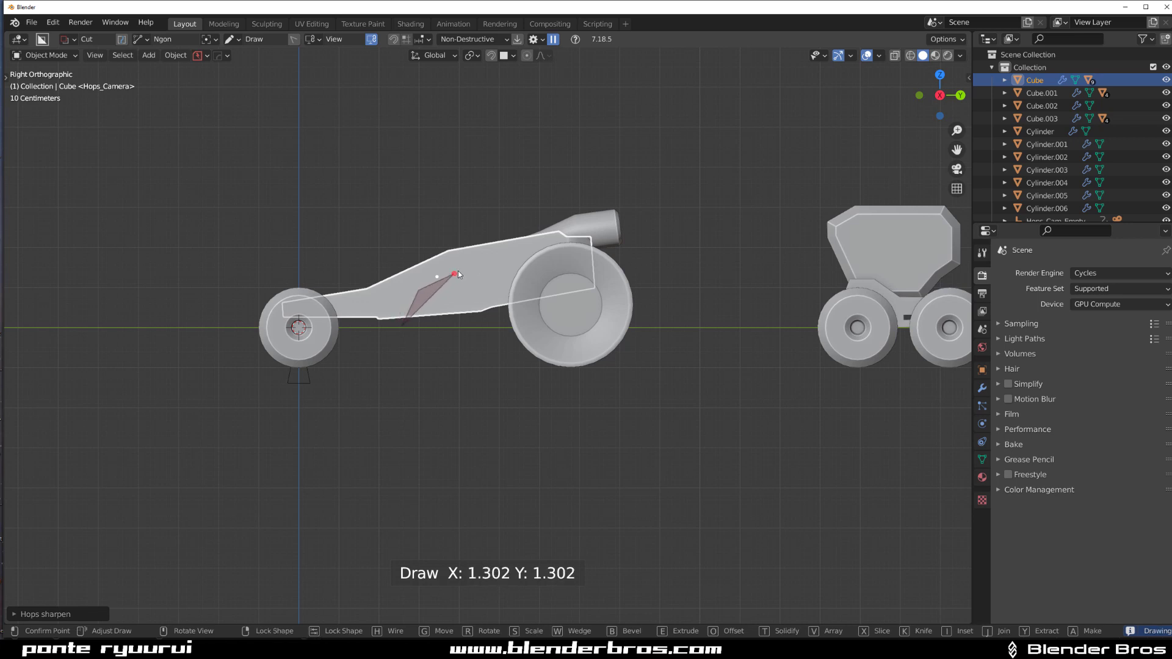
left_click(625, 248)
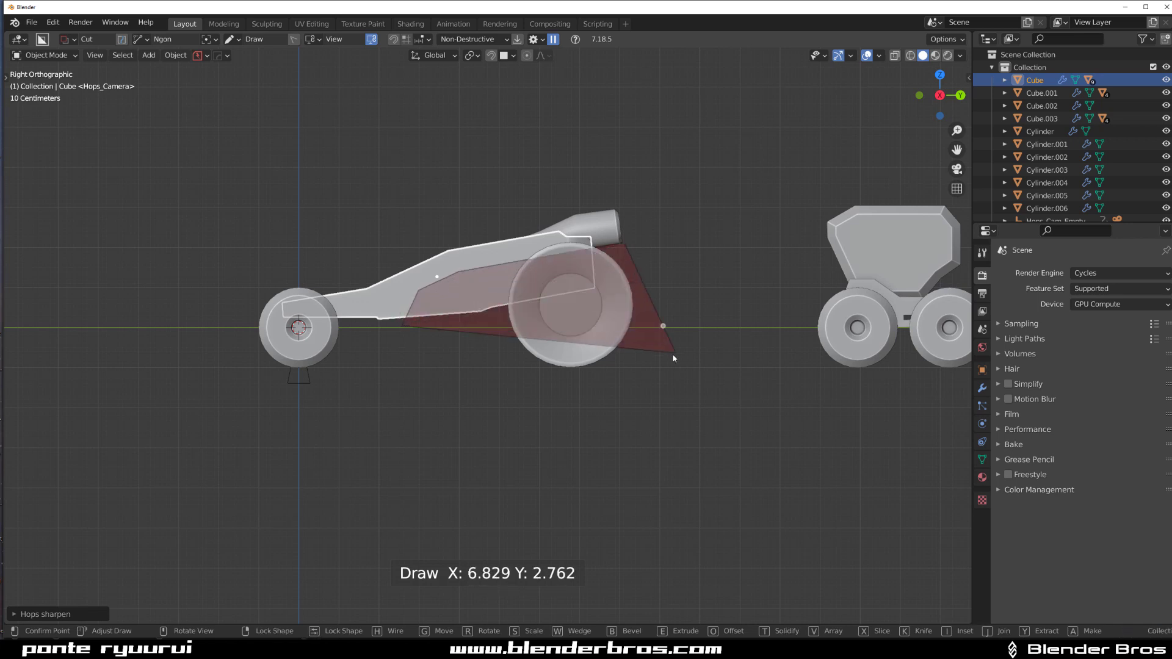
key("x")
key("space")
key("alt+a")
Sharpen the main body and the sliced lower side panel, and reselect the main body.
scroll(396, 301, "up", 1)
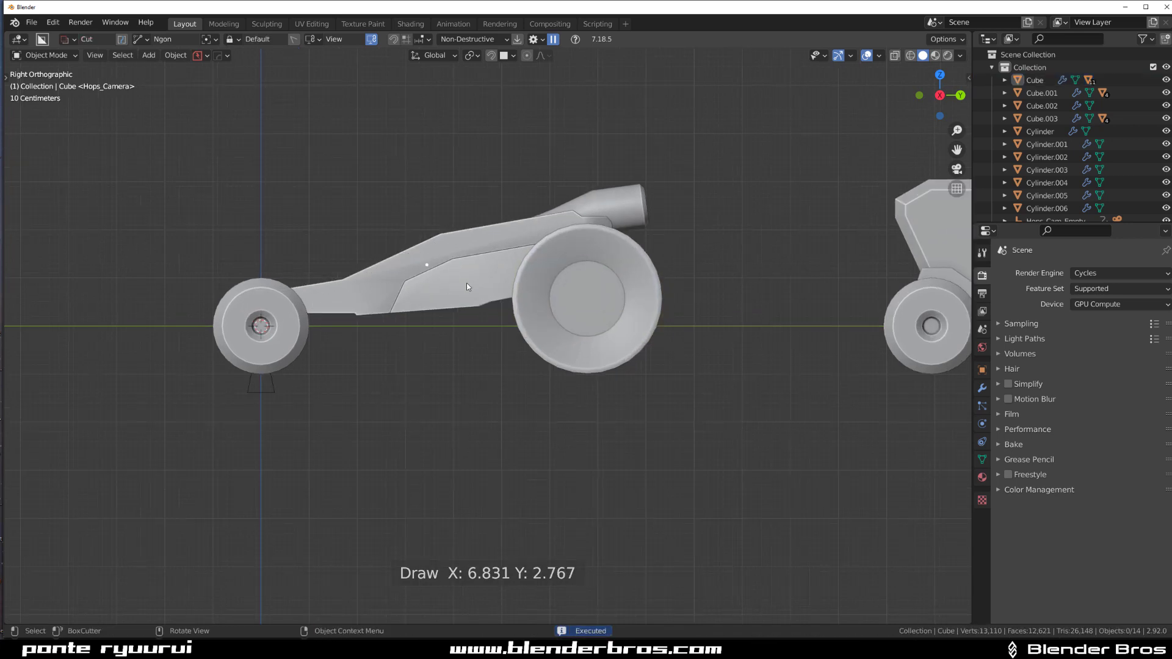
left_click(464, 244)
key("q")
left_click(463, 244)
left_click(473, 269)
key("q")
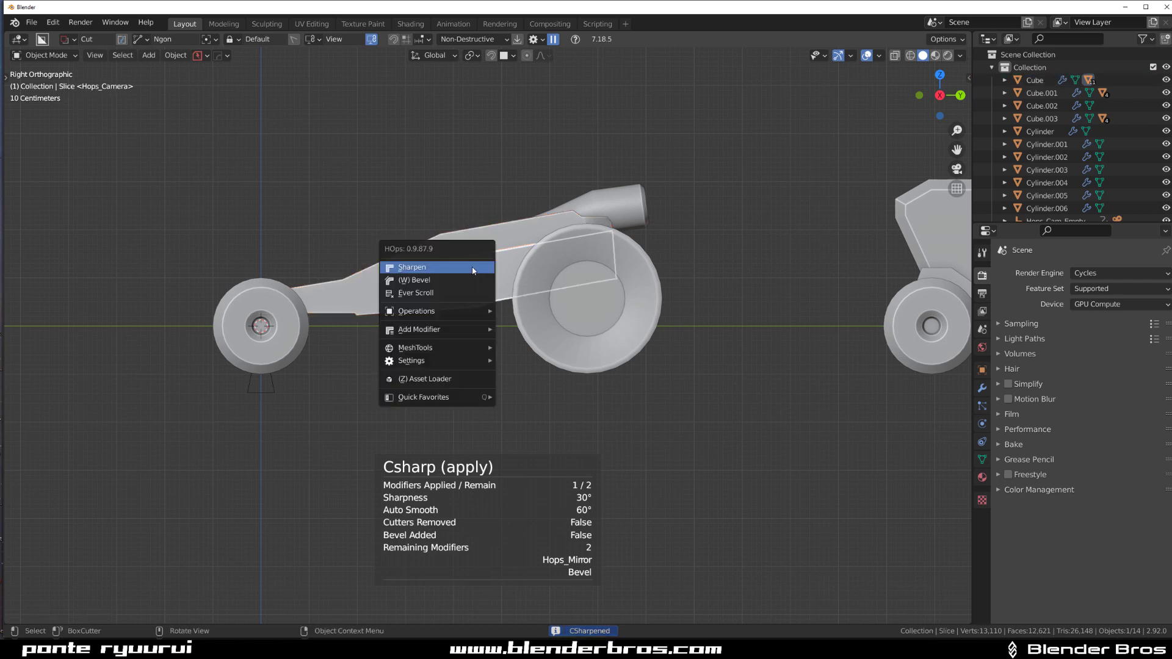
left_click(474, 268)
middle_click_drag(472, 293, 501, 368, "shift")
scroll(501, 368, "up", 1)
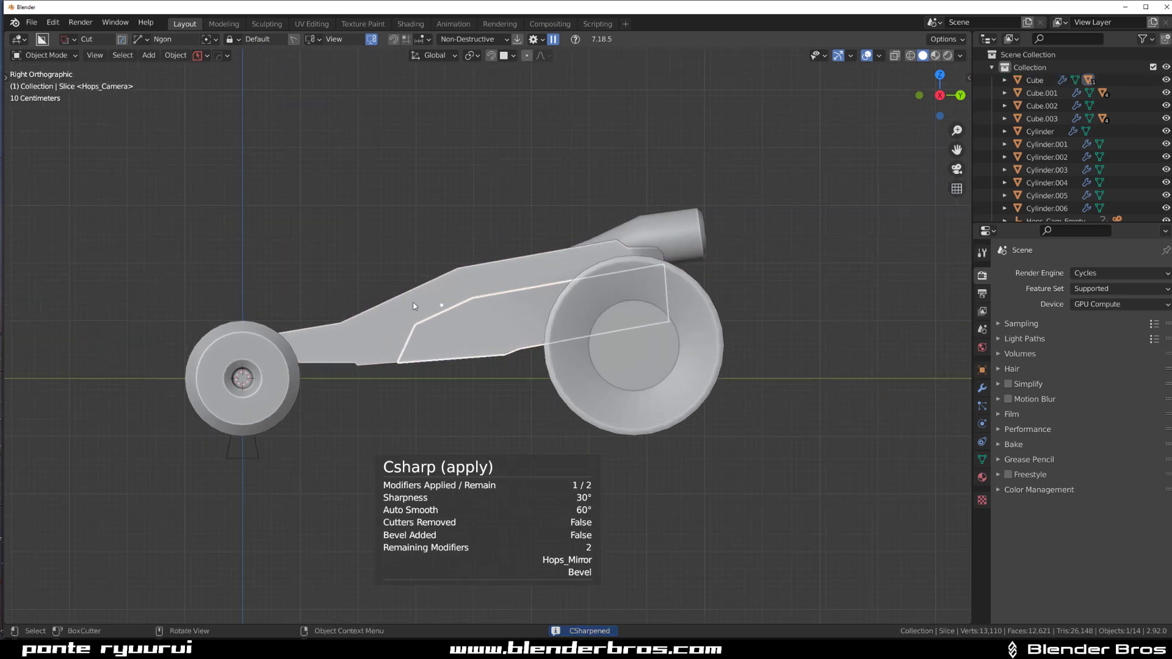
left_click(419, 303)
left_click_drag(368, 277, 436, 293)
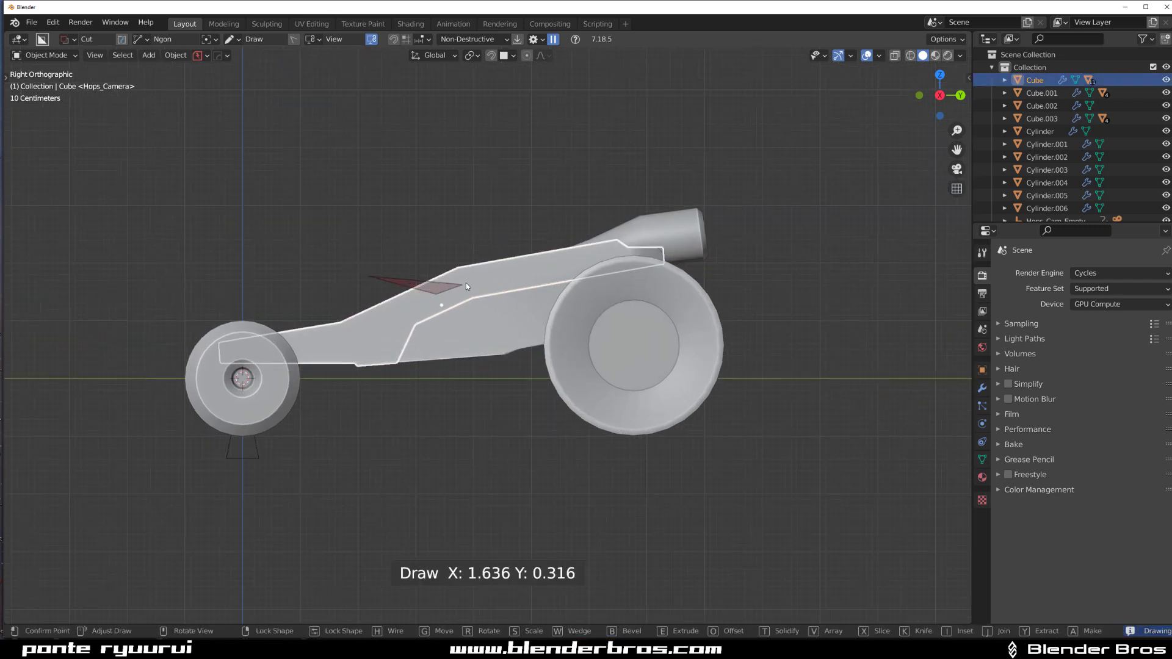
left_click(522, 269)
key("Escape")
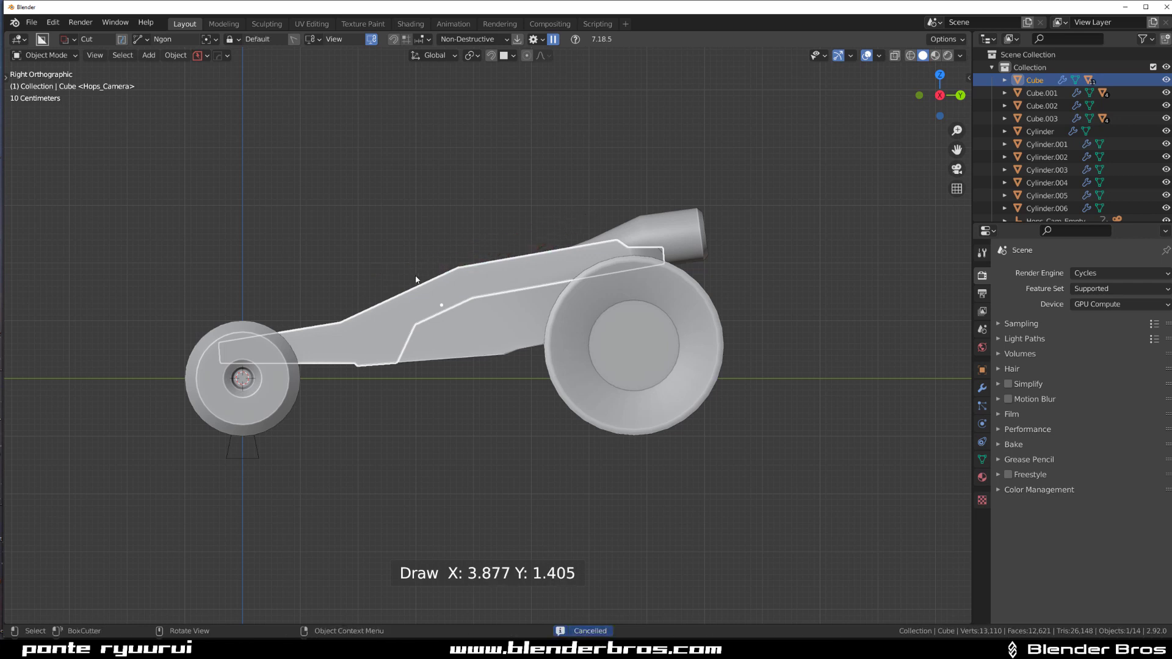
Slice an angular strip from the body's upper edge ahead of the exhausts with an Ngon outline about 3.42 by 1.84.
left_click_drag(412, 274, 449, 286)
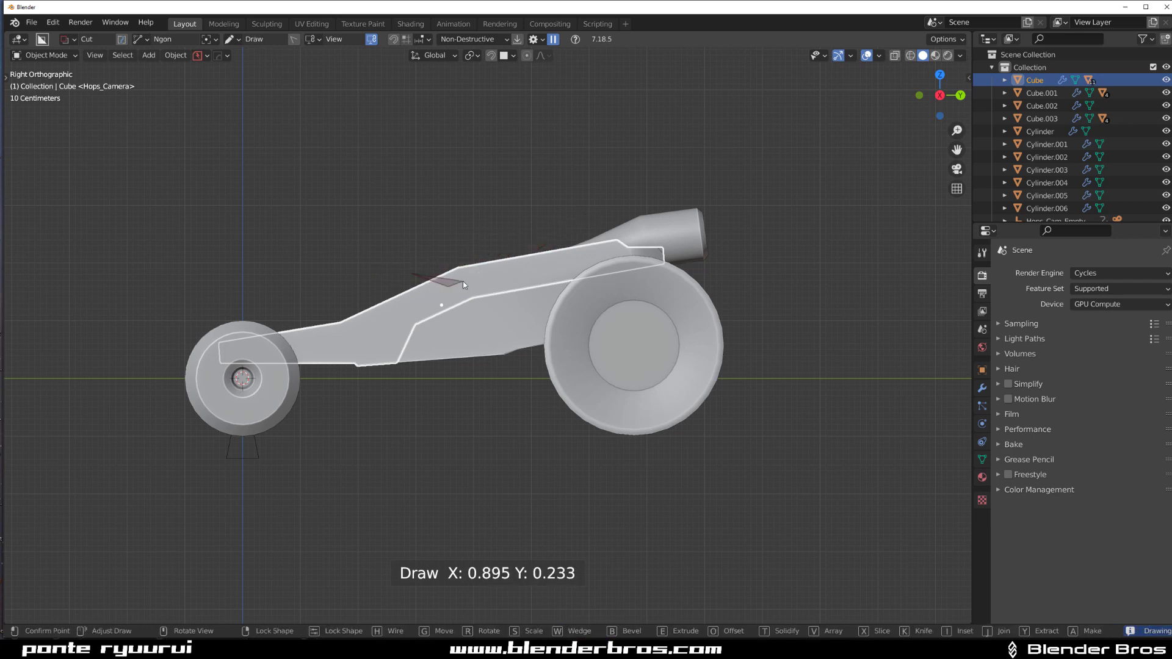
left_click(530, 267)
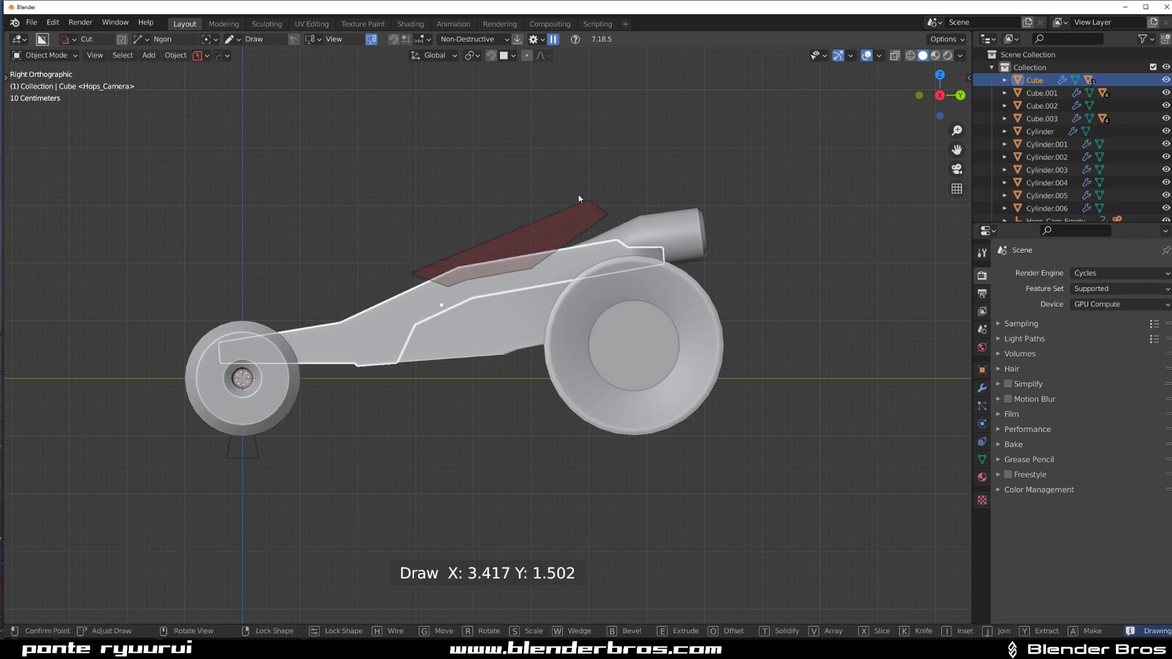
key("space")
left_click(536, 172)
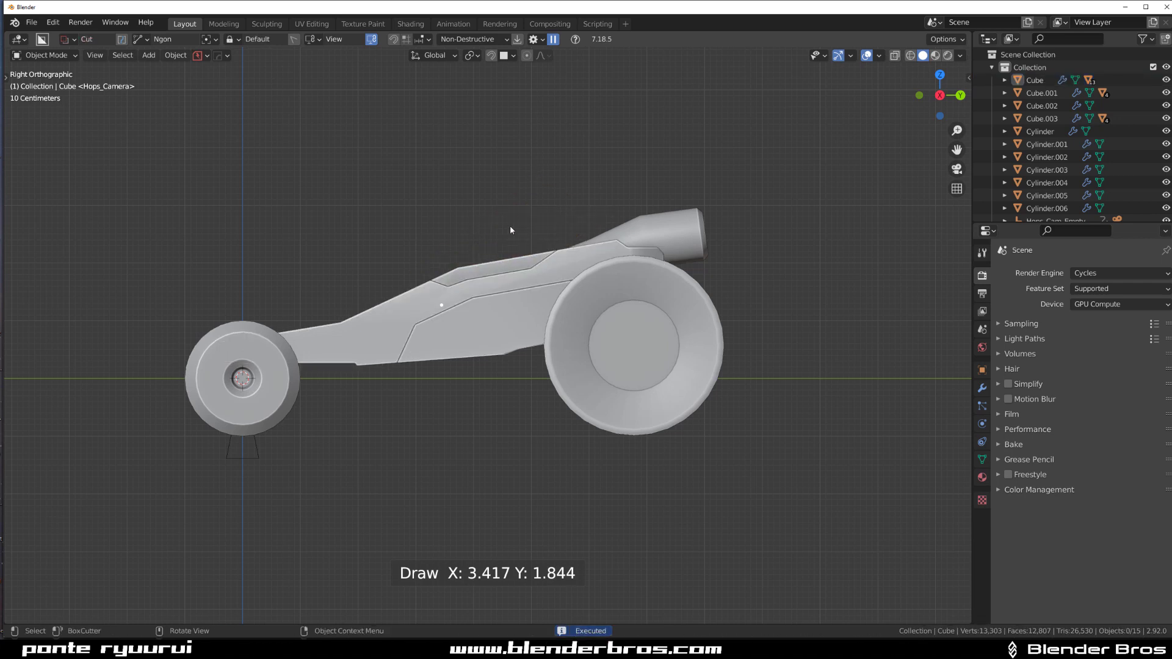
Sharpen the main body and the sliced upper strip, and clear the selection.
left_click(496, 276)
key("q")
left_click(499, 266, "ctrl")
left_click(499, 266)
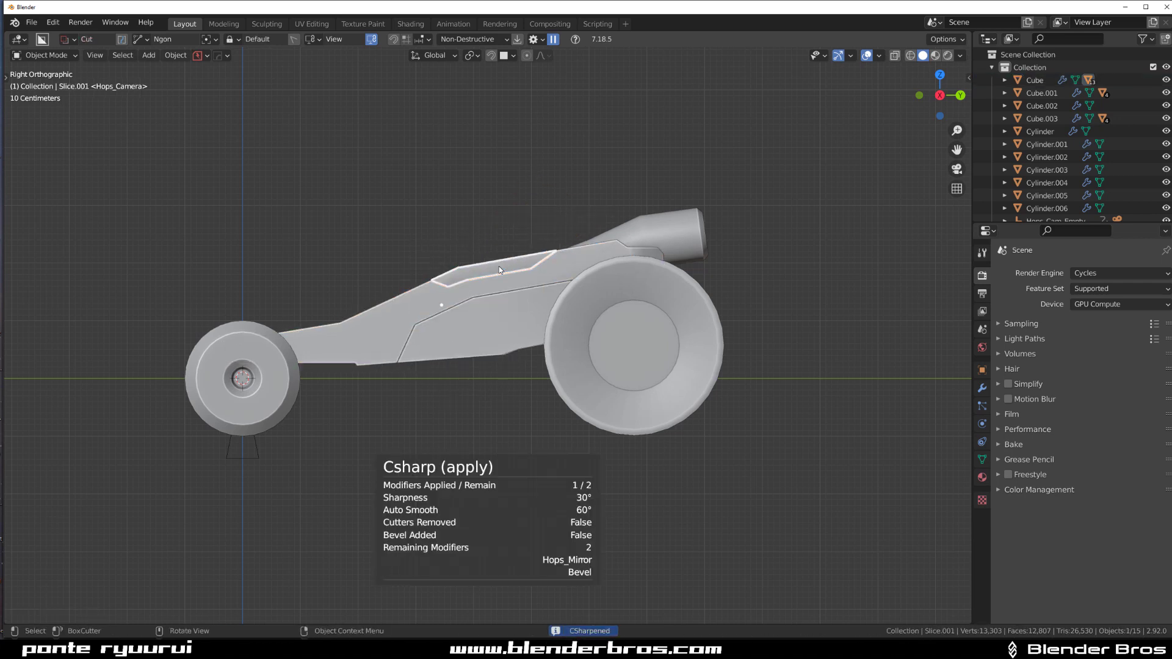
key("q")
left_click(499, 266, "ctrl")
left_click(518, 207)
Select the dragster-style car's large rear wheel in the side view.
scroll(518, 207, "down", 4)
scroll(488, 268, "up", 2)
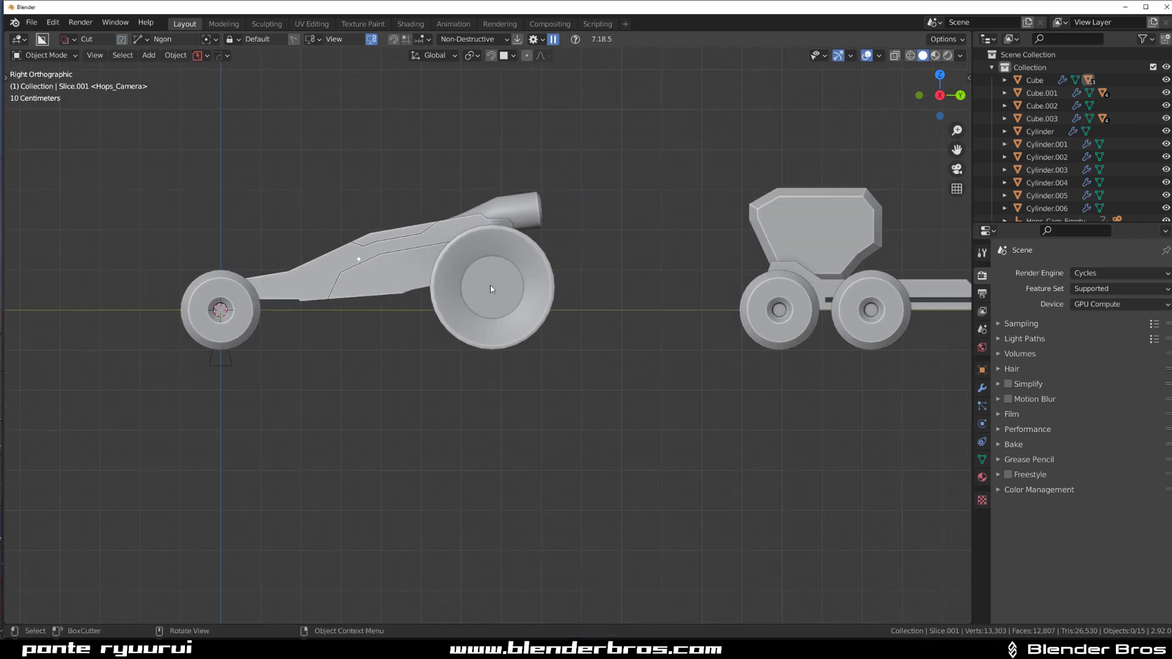
middle_click_drag(376, 317, 420, 358, "shift")
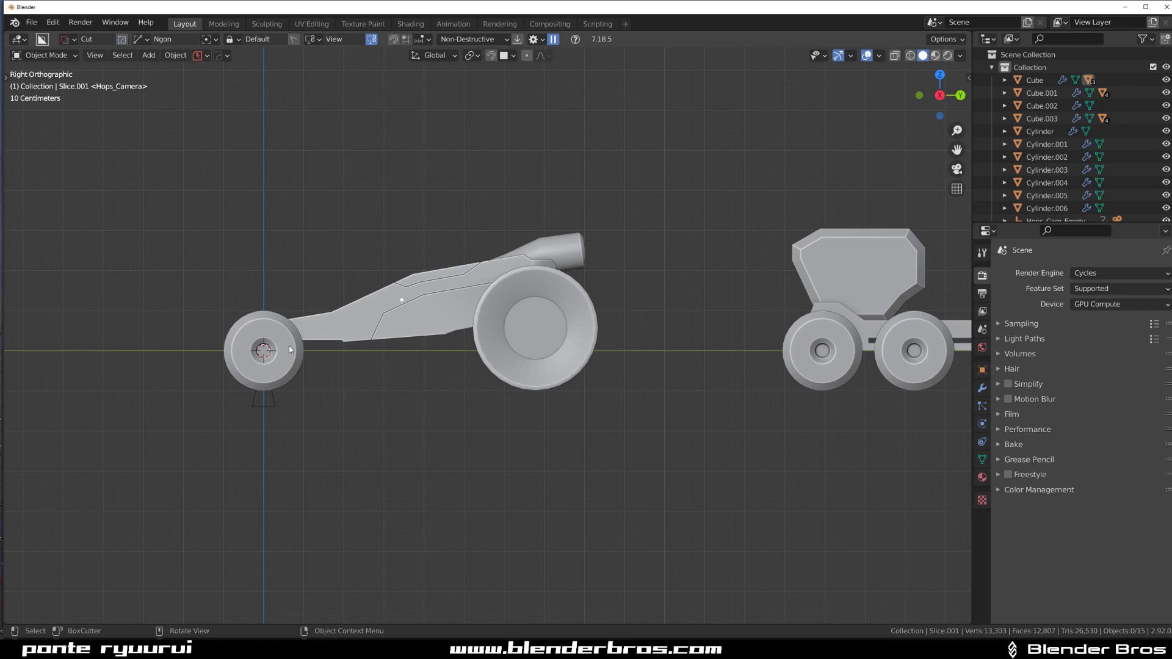
left_click(553, 304)
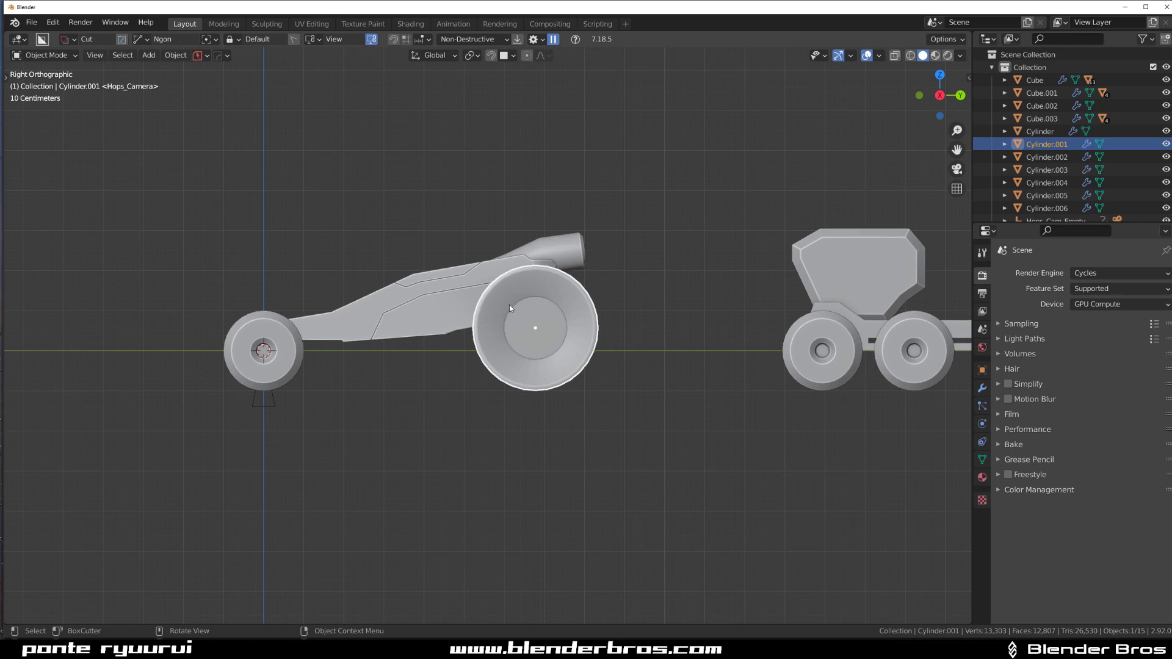
left_click(266, 338)
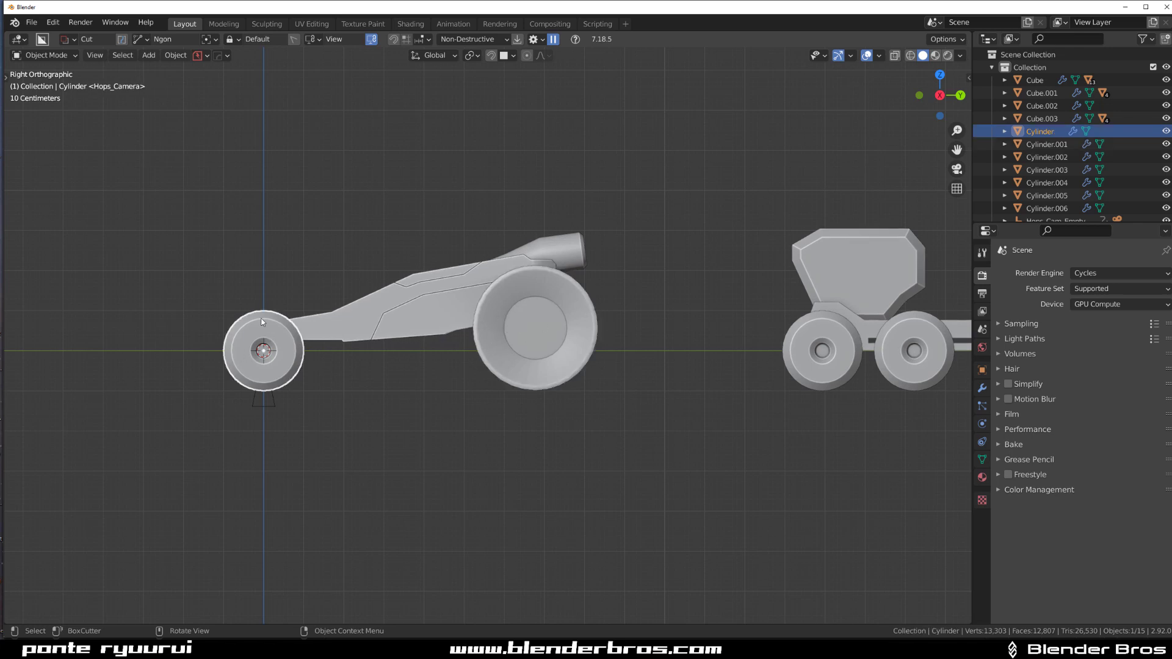
left_click(530, 326)
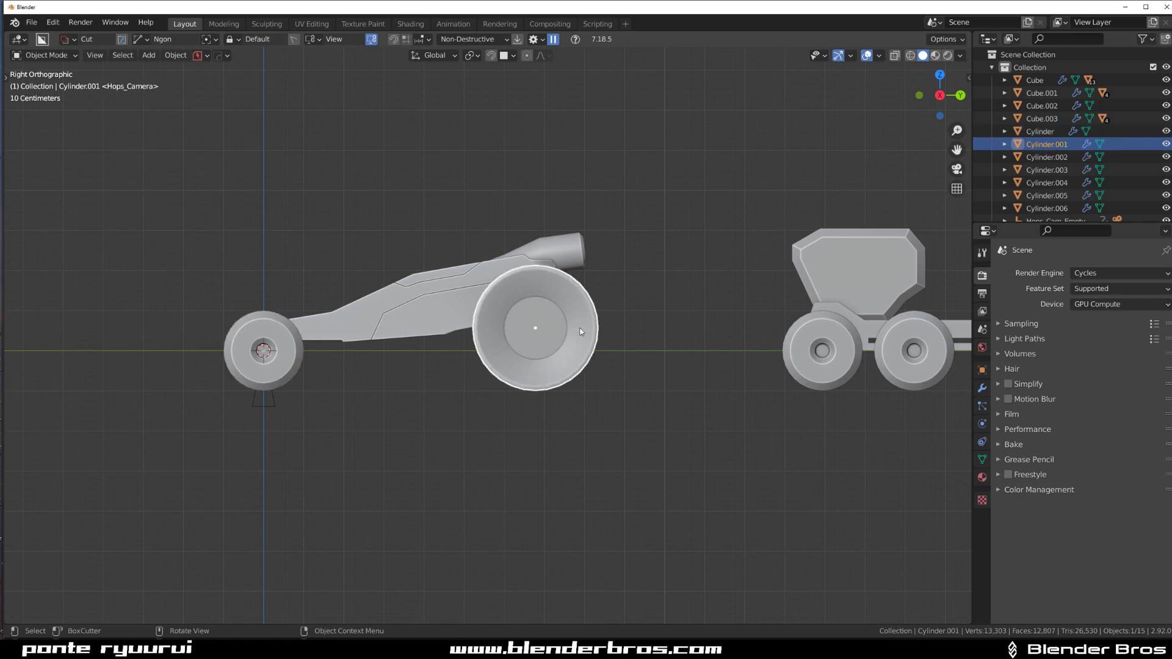
Move the large rear wheel along Y to a clear spot well ahead of the car's front wheel.
key("g")
key("x")
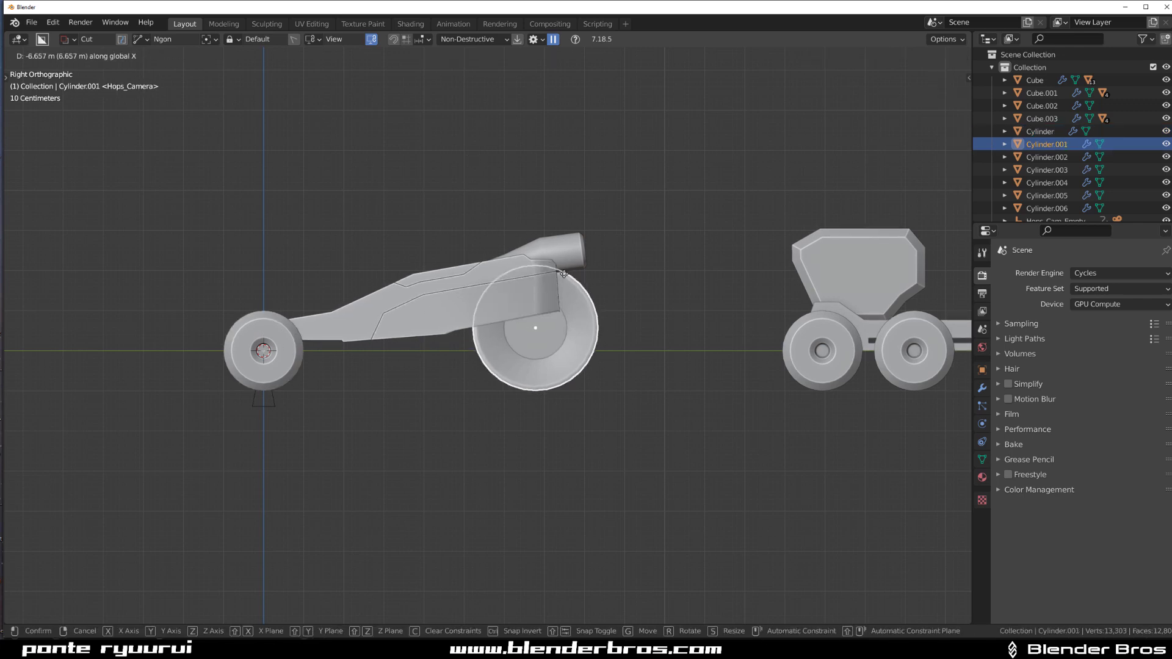
key("y")
left_click(146, 325)
Duplicate the small front wheel along Y to the car's rear, scale the copy up and raise it into the rear wheel position.
left_click(264, 347)
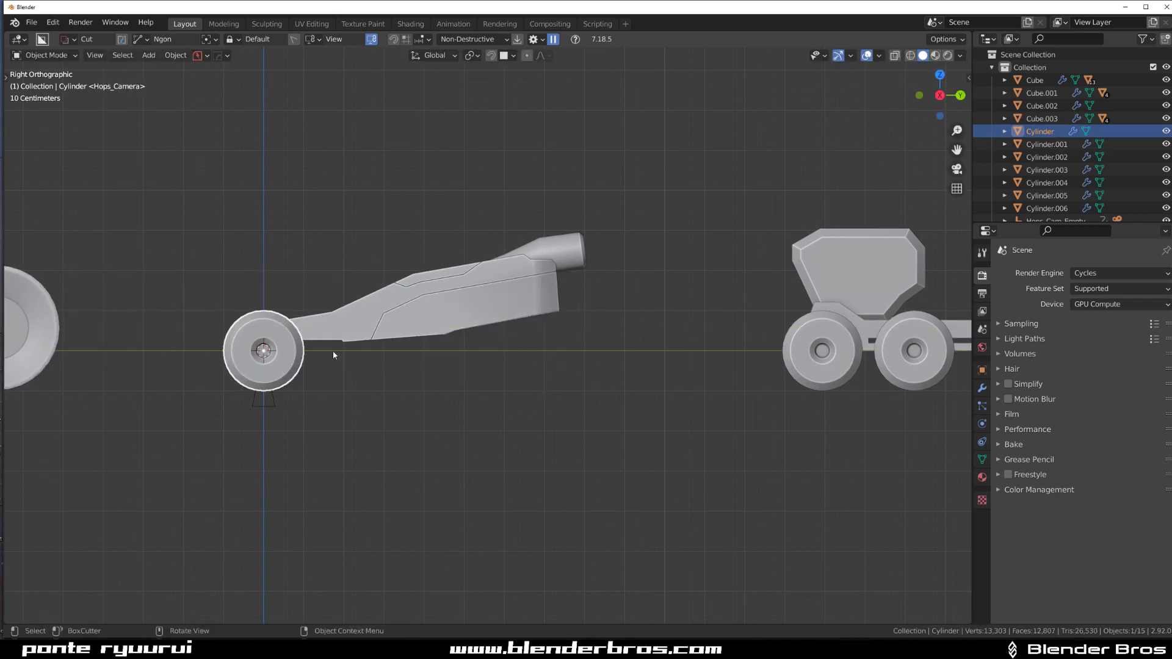
key("shift+d")
key("y")
left_click(641, 350)
key("s")
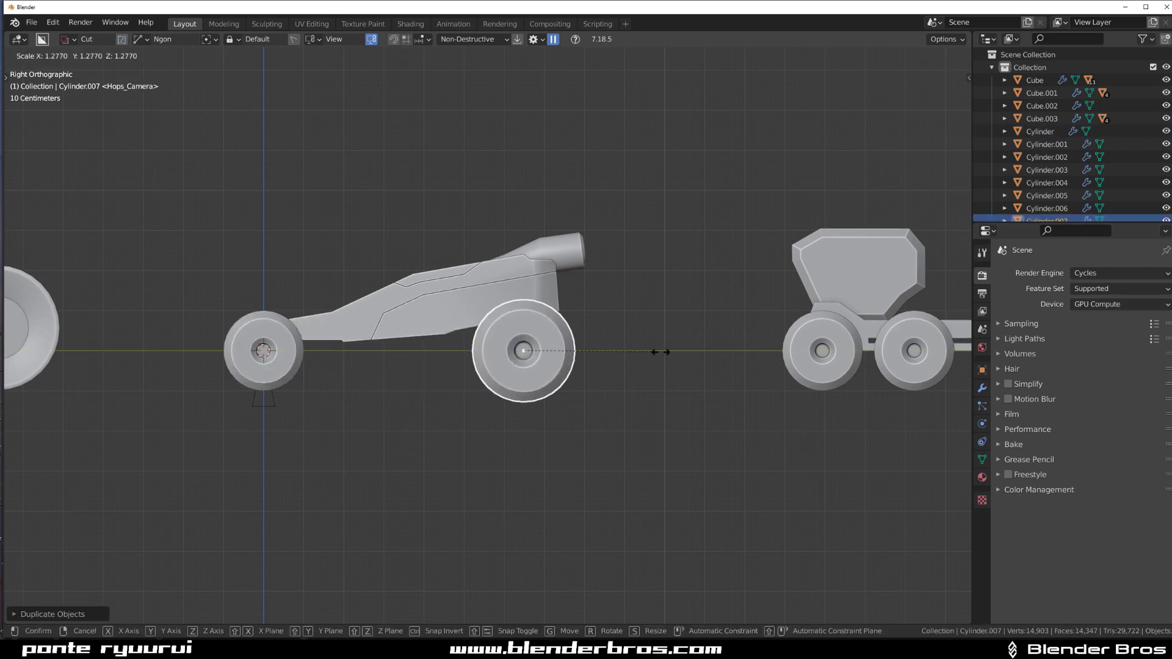
left_click(699, 359)
key("g")
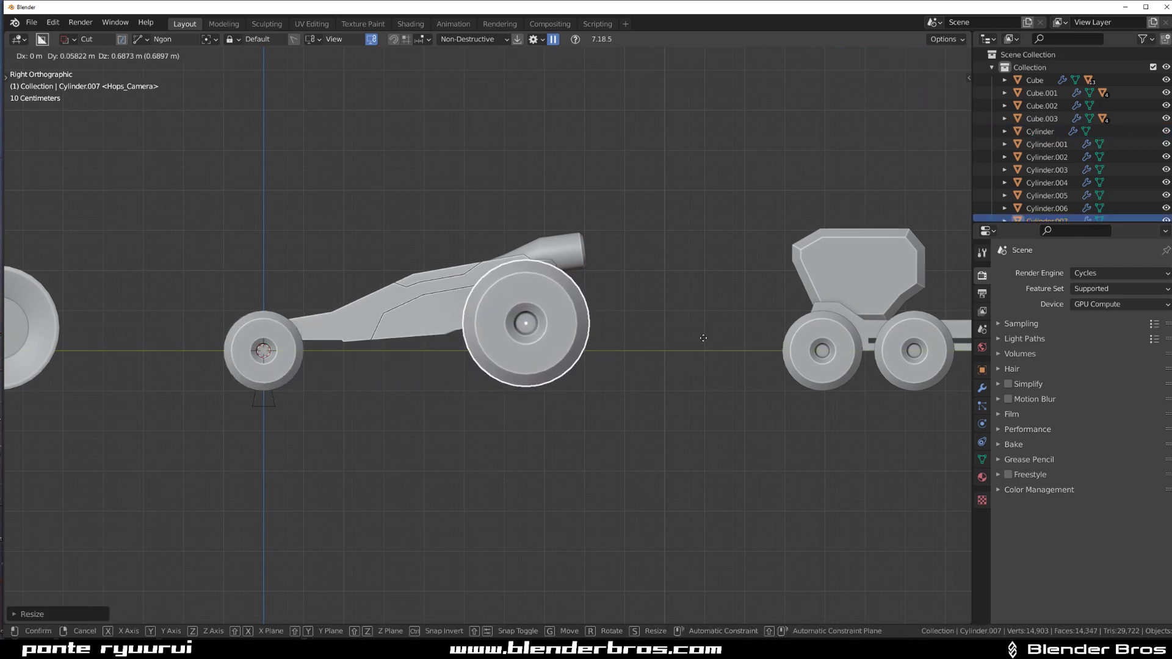
left_click(703, 352)
left_click(704, 339)
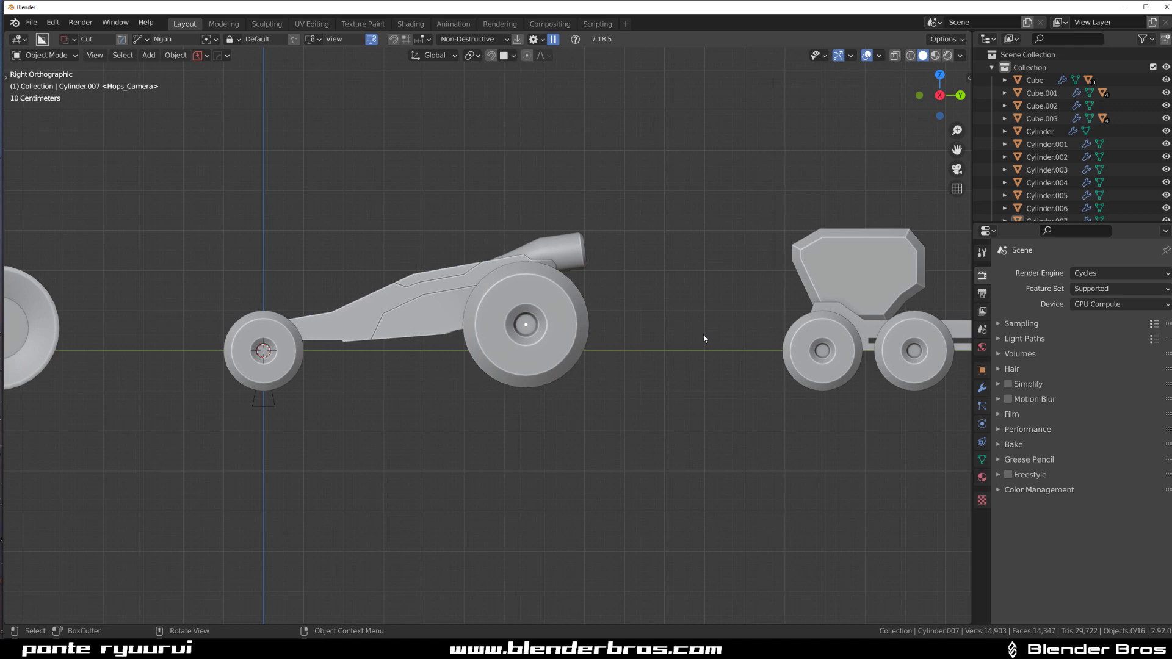
Delete the enlarged wheel copy and move the original large wheel about 13.3 m along Y back to the car's rear.
left_click(541, 330)
key("Delete")
left_click(52, 339)
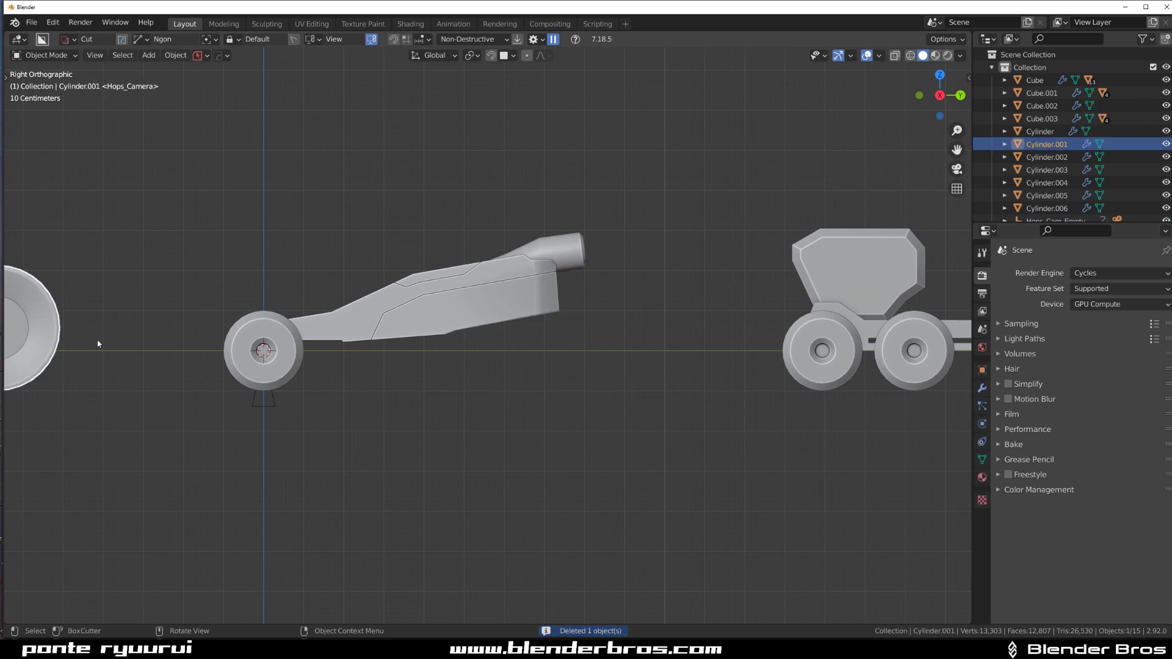
key("g")
key("y")
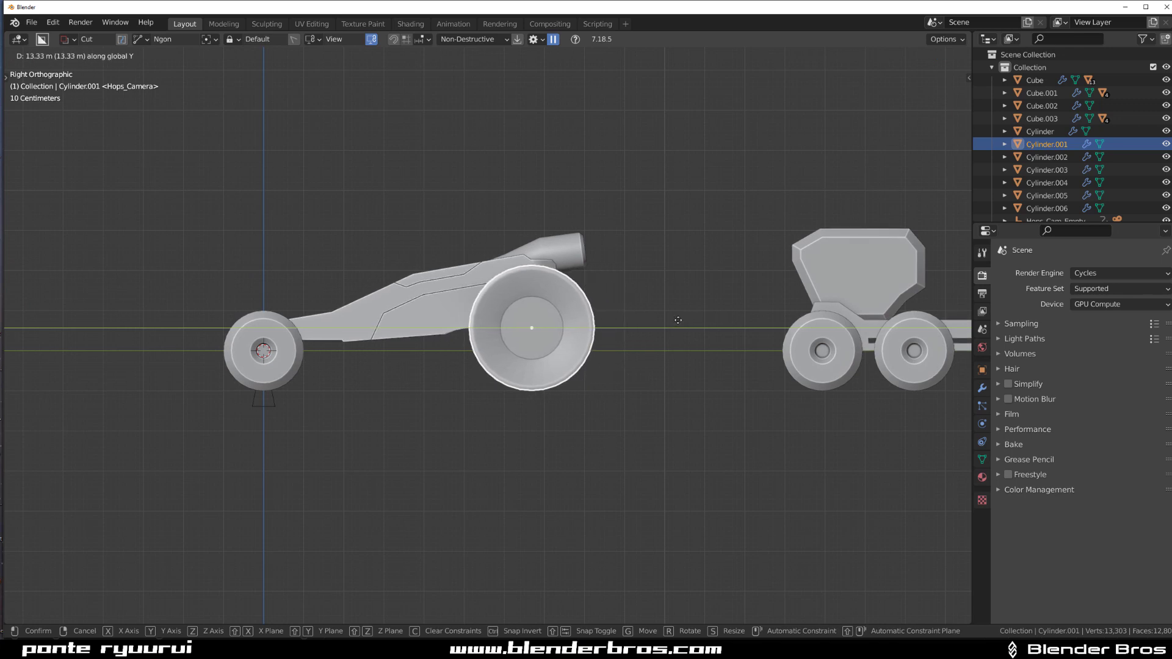
left_click(676, 319)
Delete the dragster-style car's small front wheel.
left_click(269, 354)
key("x")
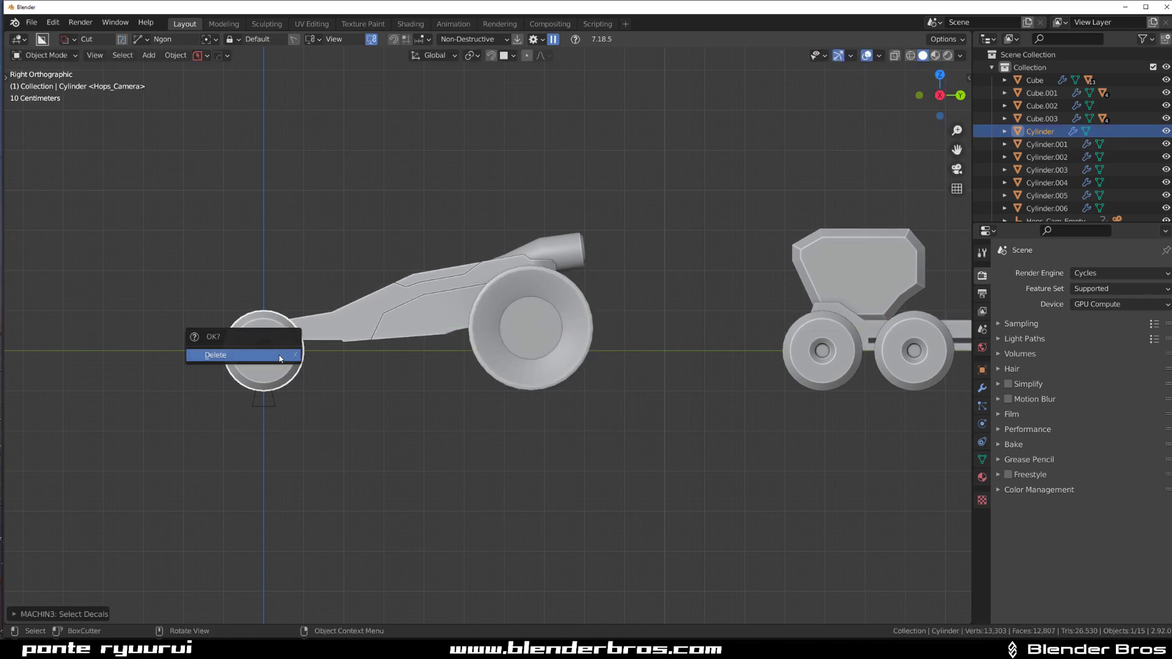
left_click(244, 351)
Duplicate the large rear wheel along Y to the car's front, scale the copy down and lower it beneath the nose.
left_click(495, 343)
key("shift+d")
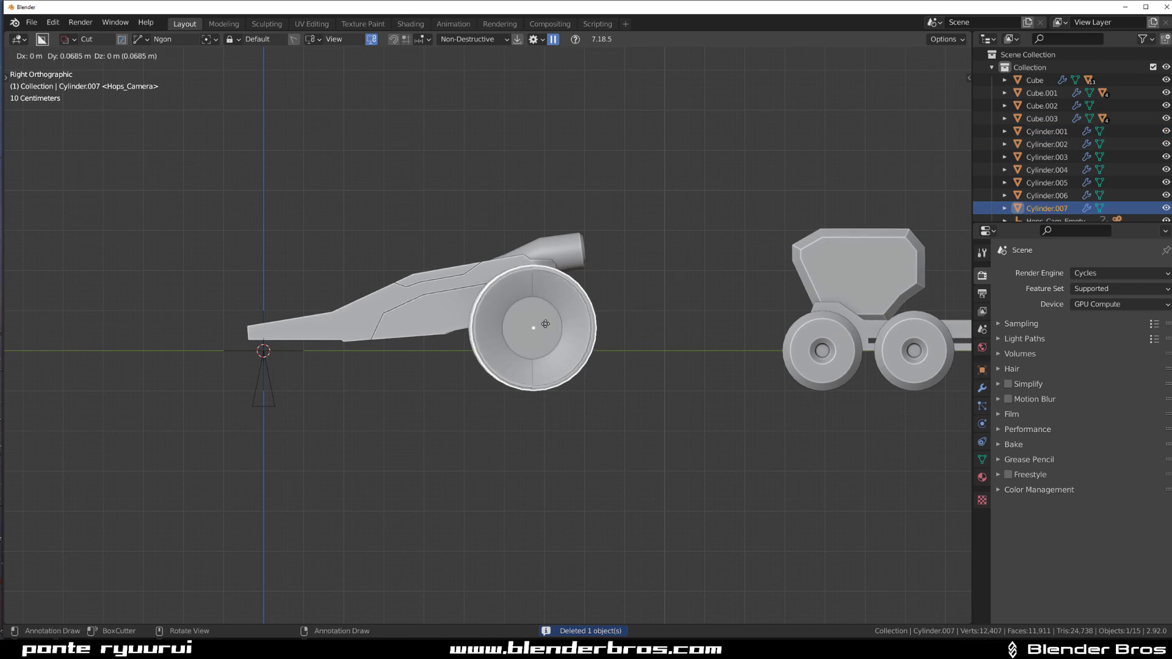
key("y")
left_click(310, 344)
key("f")
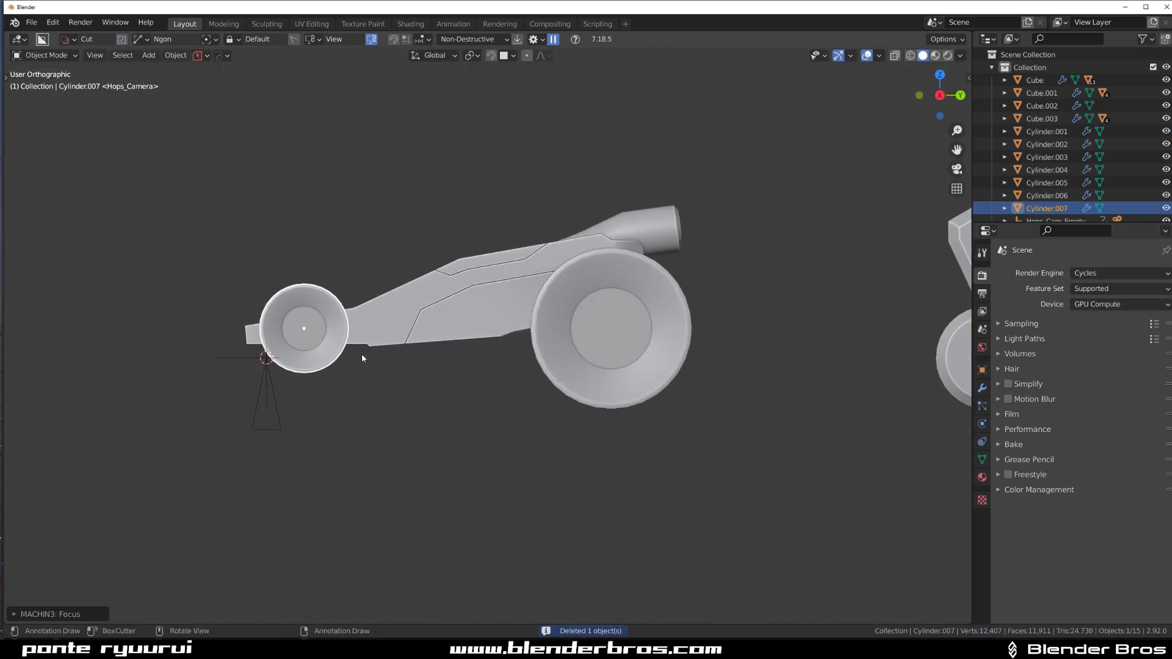
scroll(473, 359, "down", 8)
key("g")
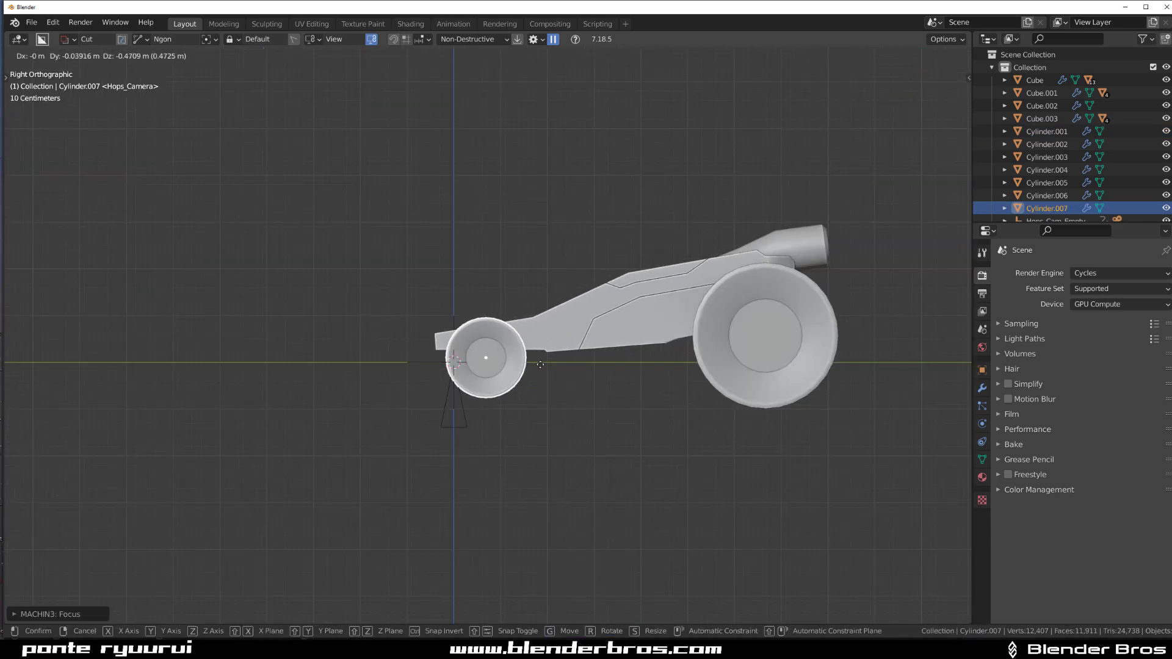
left_click(479, 472)
left_click(429, 272)
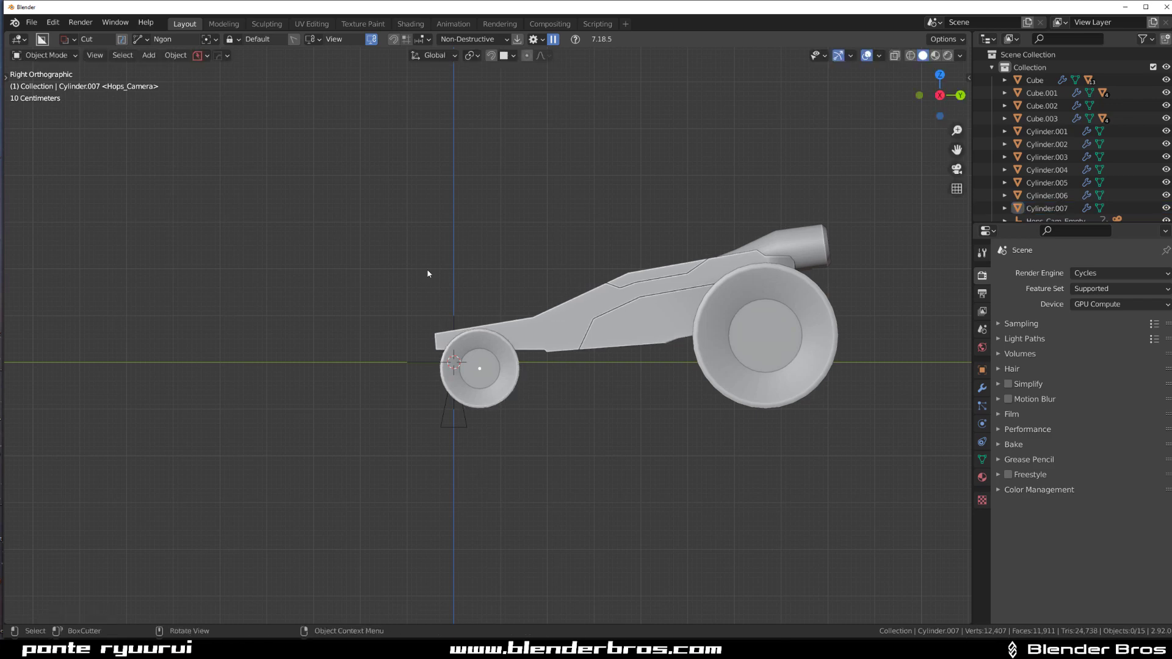
scroll(452, 348, "down", 3)
middle_click_drag(454, 351, 317, 325, "shift")
scroll(356, 306, "up", 4)
left_click(211, 330)
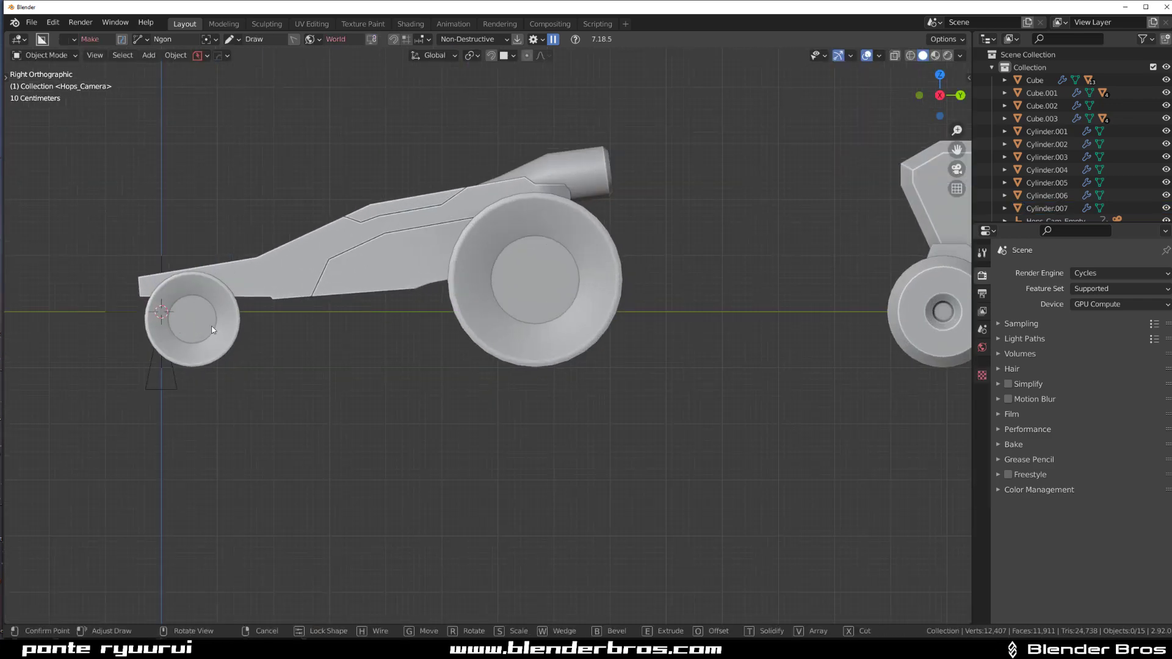
key("s")
right_click(241, 318)
right_click(255, 331)
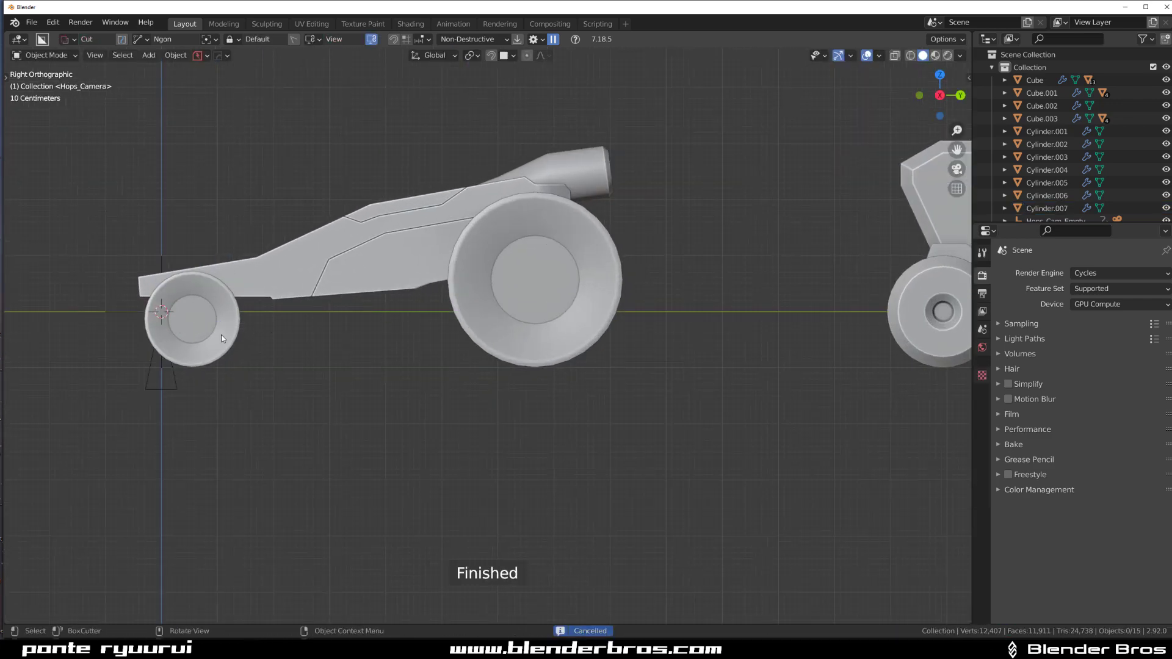
Enlarge the front wheel and move it forward around the nose, with its base level with the rear wheel's base.
left_click(218, 331)
key("s")
left_click(292, 337)
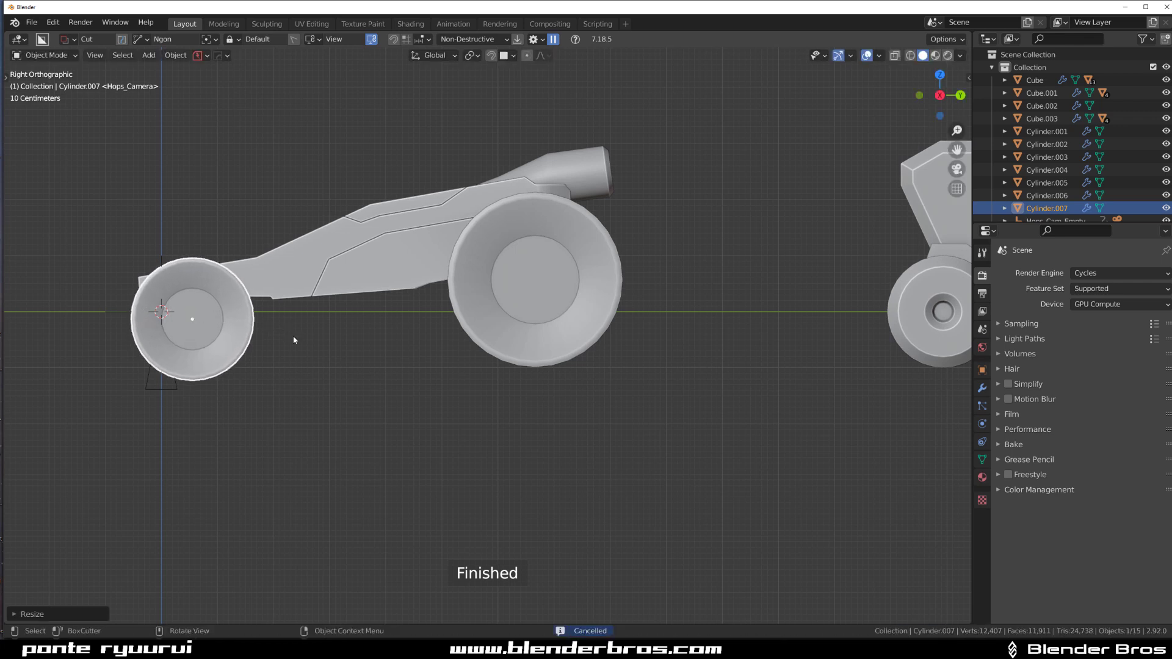
key("g")
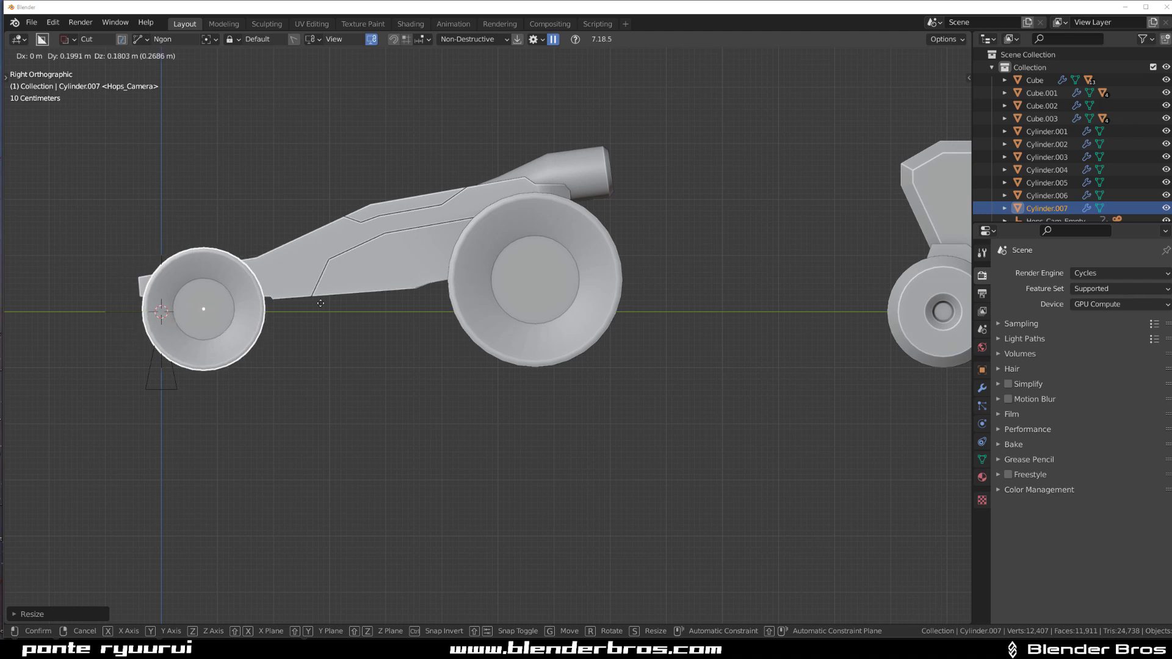
left_click(175, 305)
scroll(293, 342, "down", 2)
middle_click_drag(317, 350, 396, 368, "shift")
scroll(427, 378, "up", 1)
key("g")
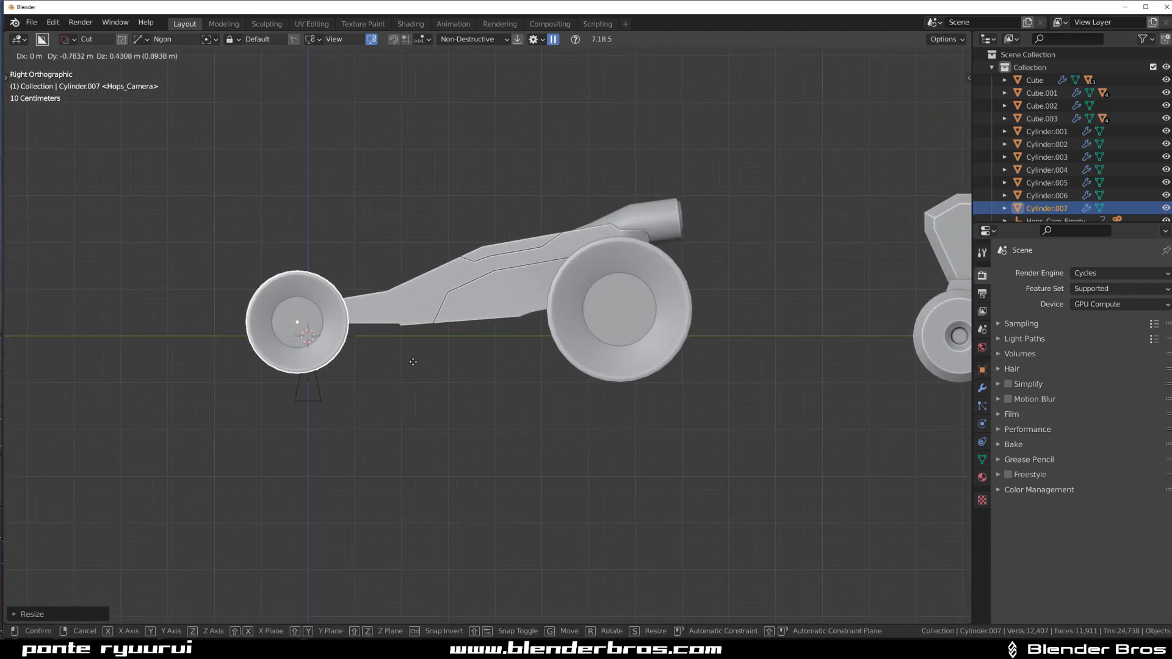
left_click(396, 379)
Move the large rear wheel rearward by about 0.45 m.
left_click(658, 317)
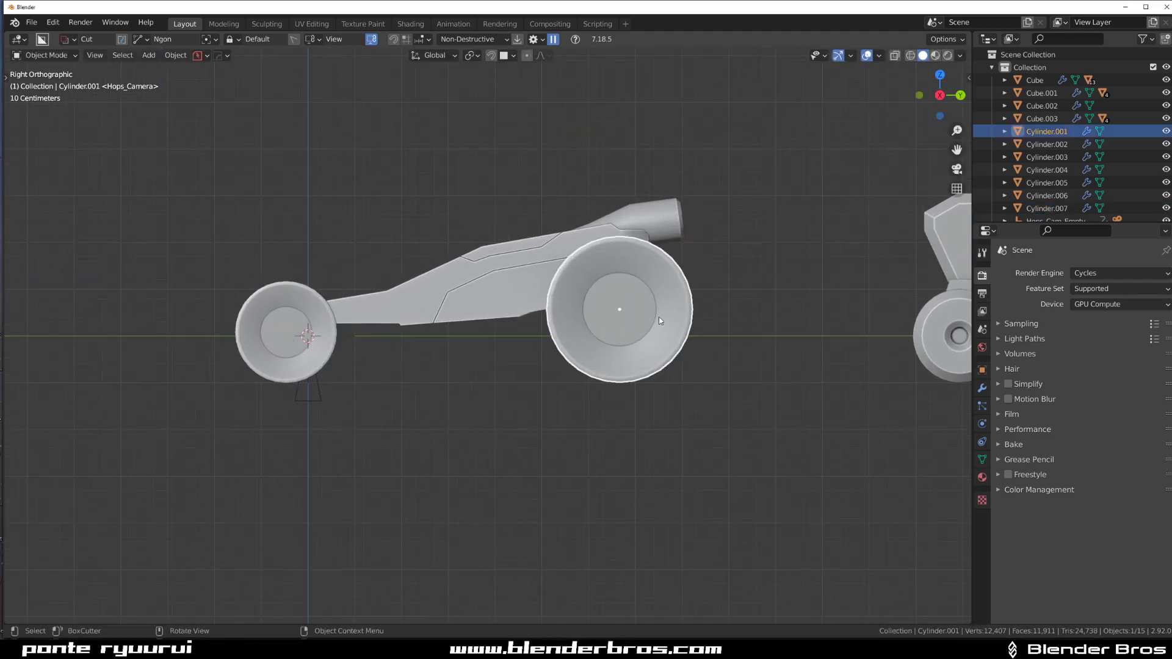
key("g")
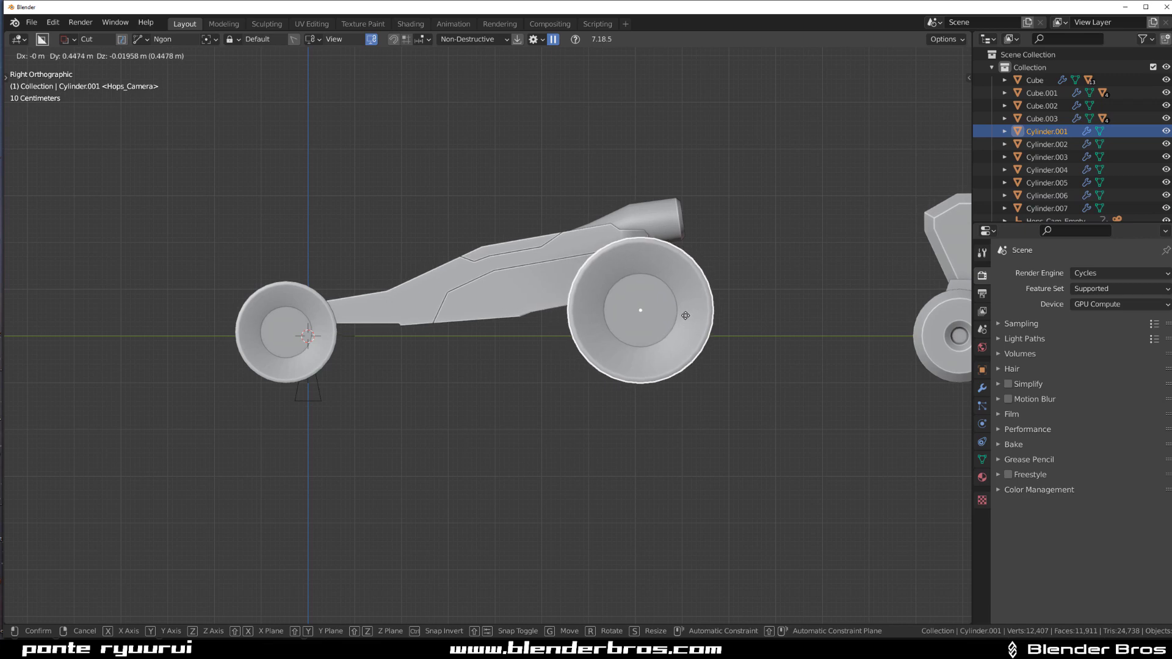
left_click(685, 315)
Raise the main body, its sliced panels and the exhaust together by about 0.24 m and clear the selection.
scroll(646, 321, "down", 3)
scroll(452, 333, "up", 3)
left_click(419, 273)
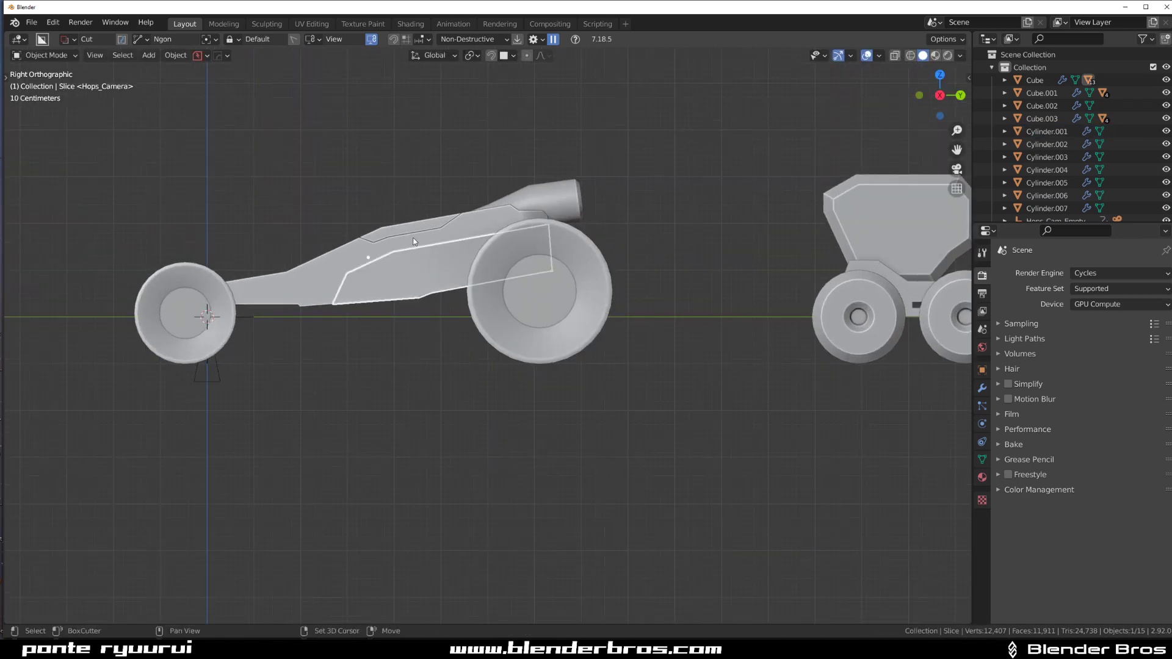
left_click(413, 241, "shift")
left_click(515, 253, "shift")
key("g")
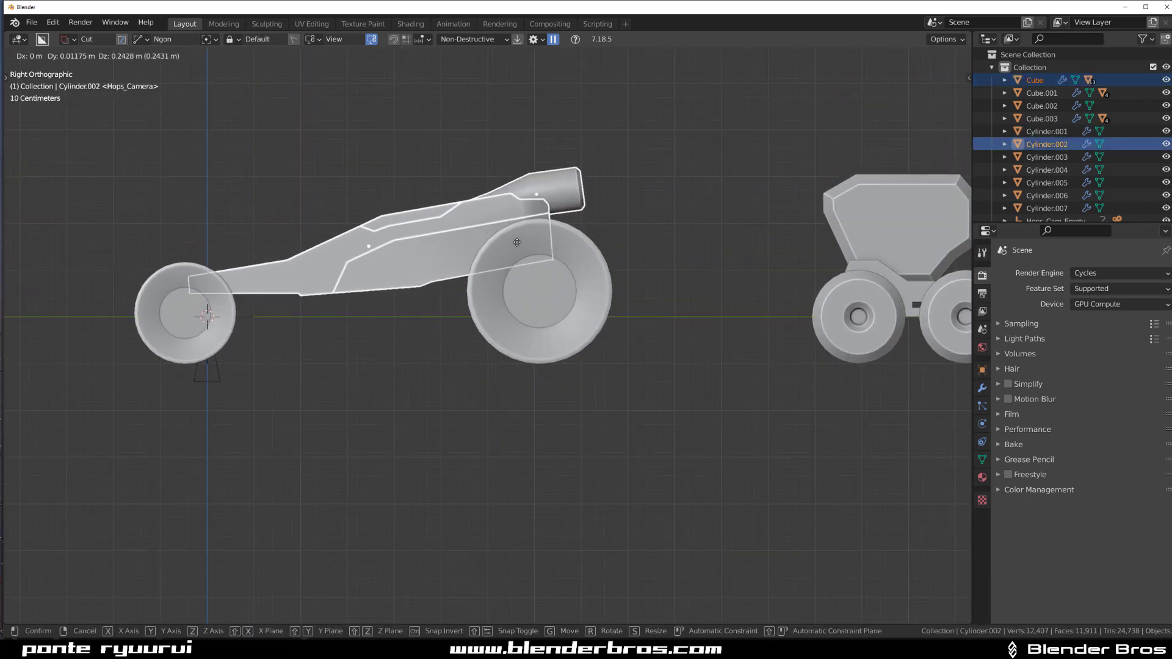
left_click(466, 194)
left_click(421, 183)
Move the large rear wheel forward about 0.61 m along Y.
scroll(375, 181, "down", 3)
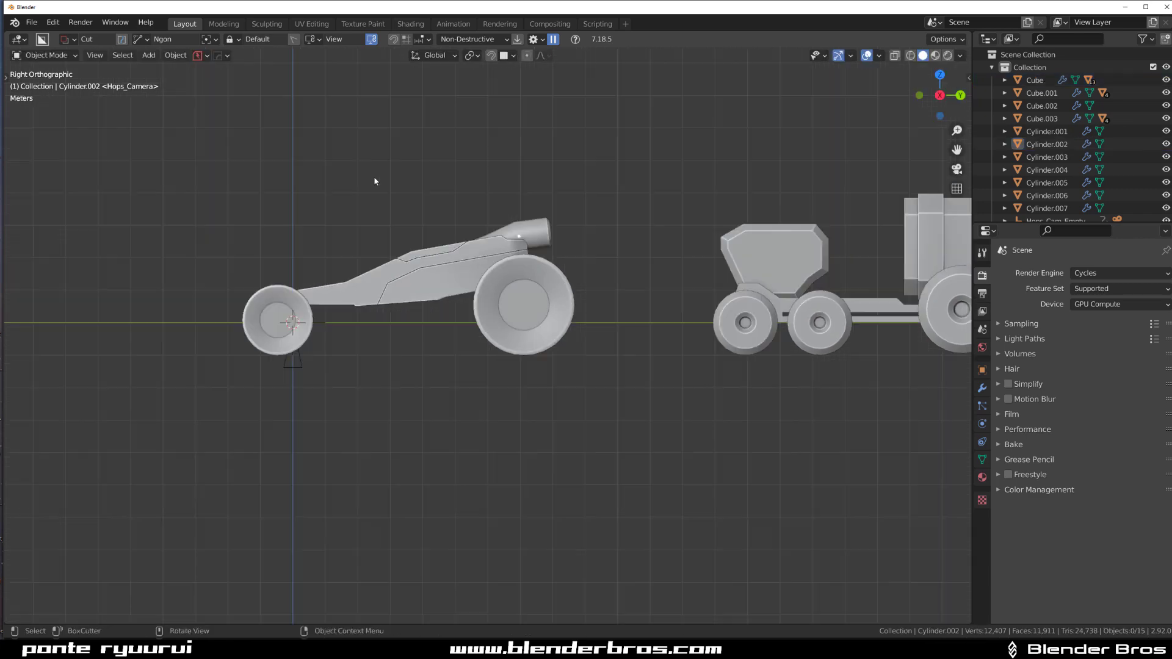
scroll(262, 293, "up", 1)
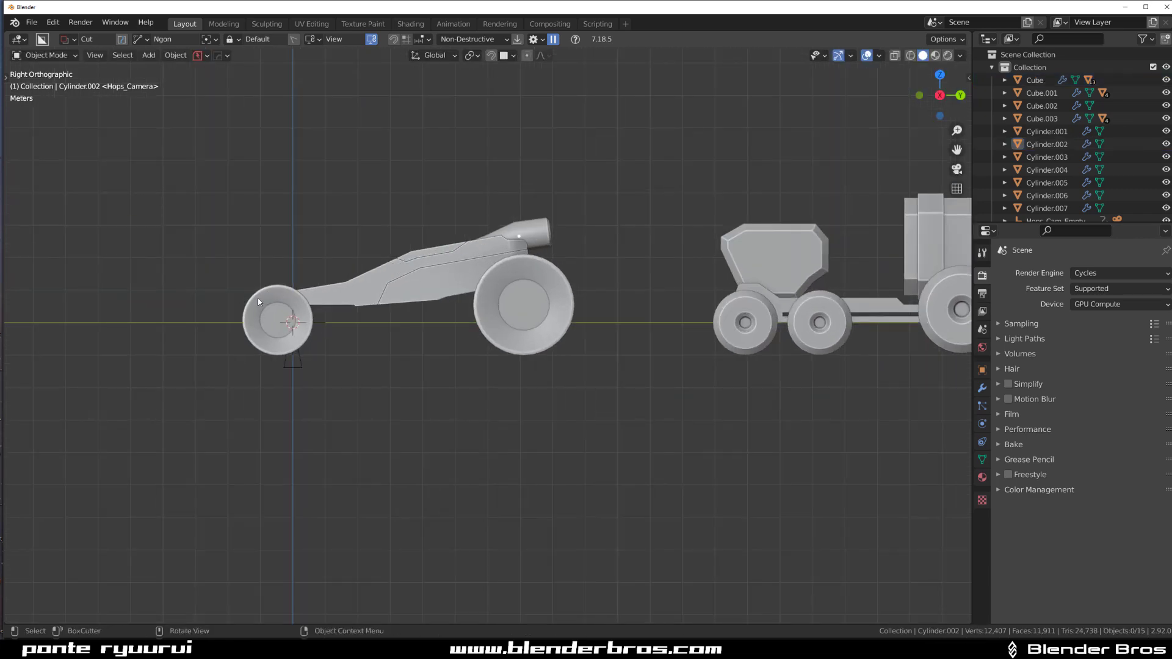
left_click(533, 311)
key("g")
key("y")
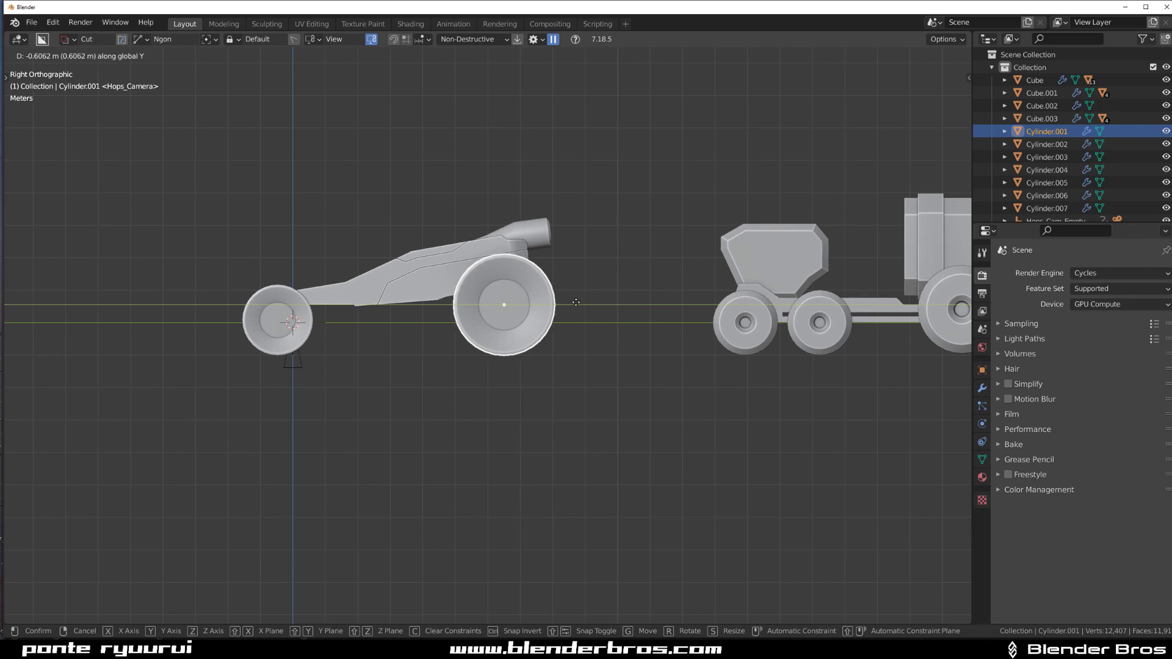
left_click(576, 302)
Move the front wheel rearward along Y to shorten the wheelbase, and clear the selection.
left_click(292, 333)
key("g")
key("y")
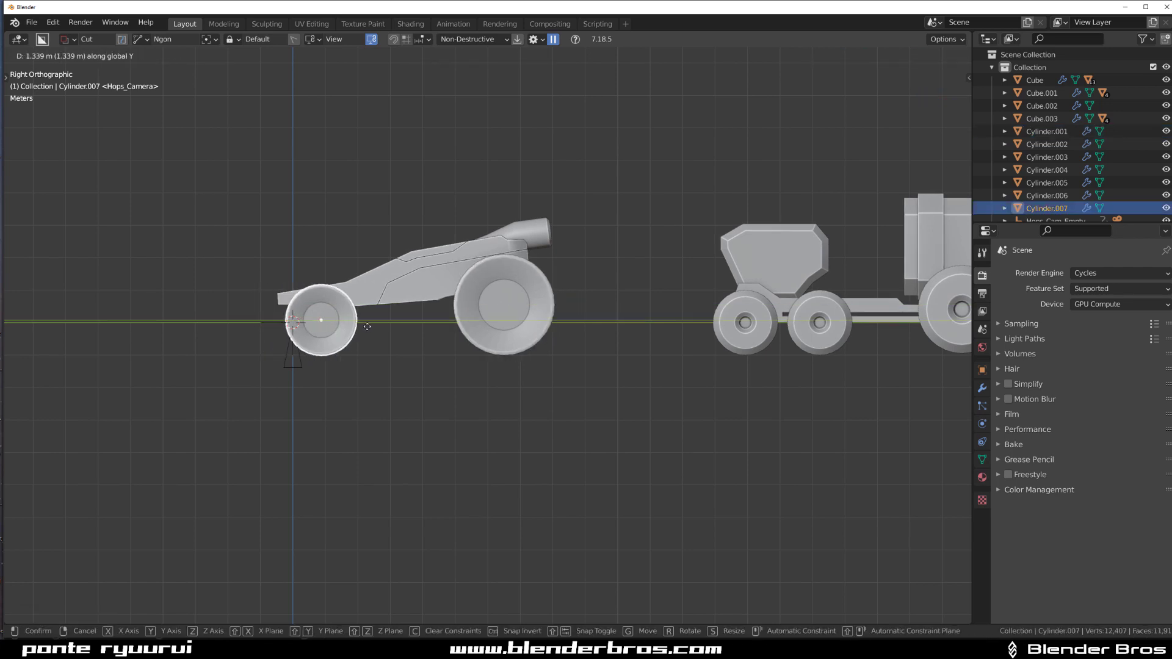
left_click(349, 329)
left_click(311, 194)
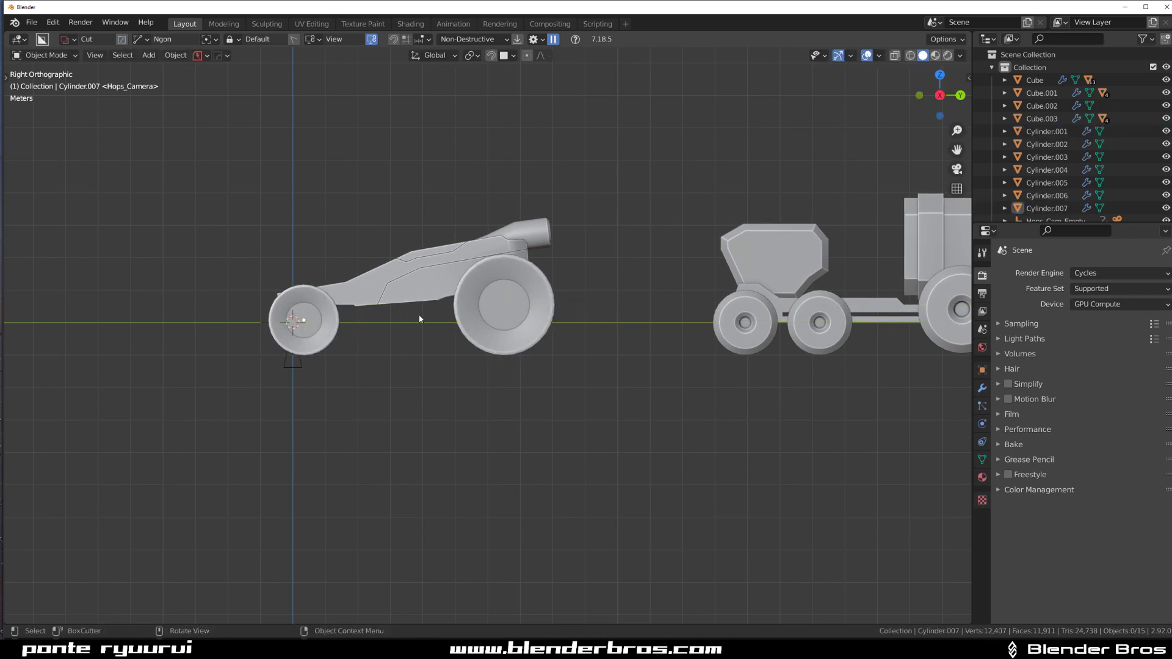
Move the large rear wheel rearward along Y until its centre sits beneath the end of the exhaust.
scroll(524, 363, "down", 2)
middle_click_drag(525, 364, 473, 360, "shift")
scroll(342, 329, "up", 4)
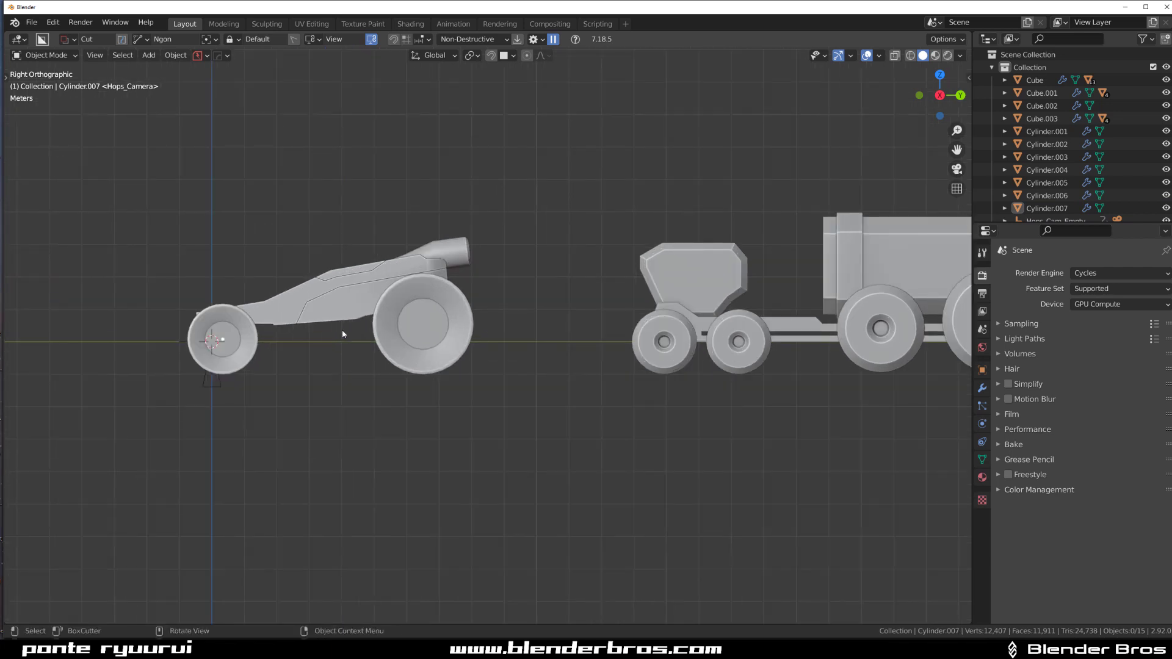
left_click(429, 328)
key("g")
key("y")
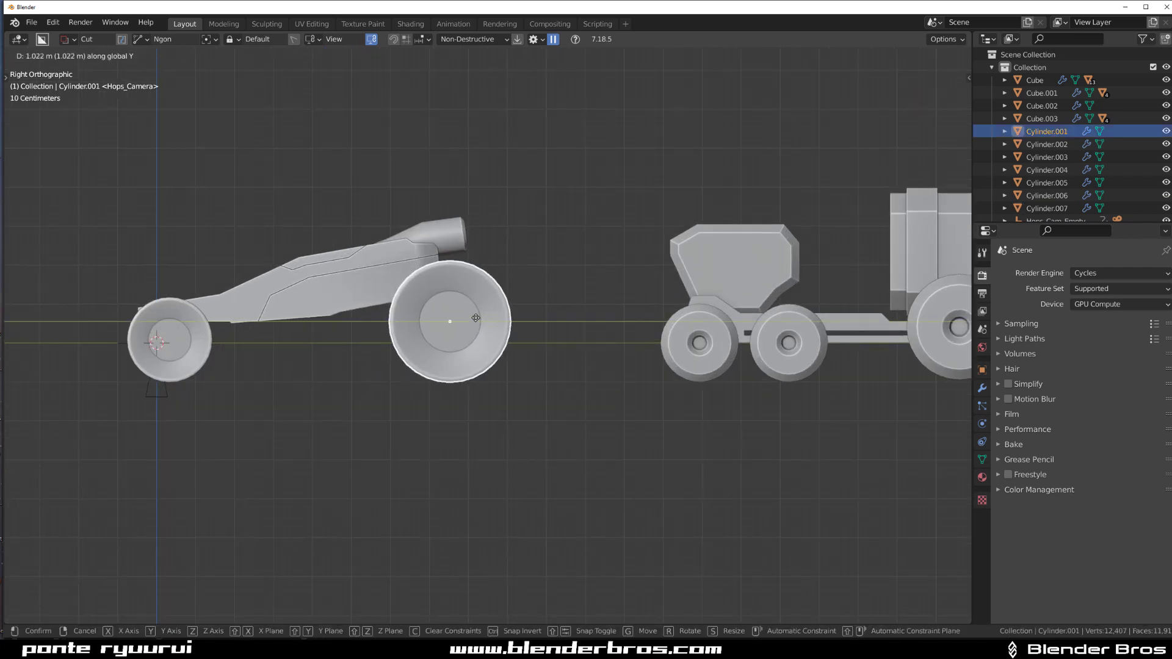
left_click(488, 320)
Move the front wheel forward about 0.76 m along Y to lengthen the wheelbase, and clear the selection.
left_click(186, 345)
key("g")
key("y")
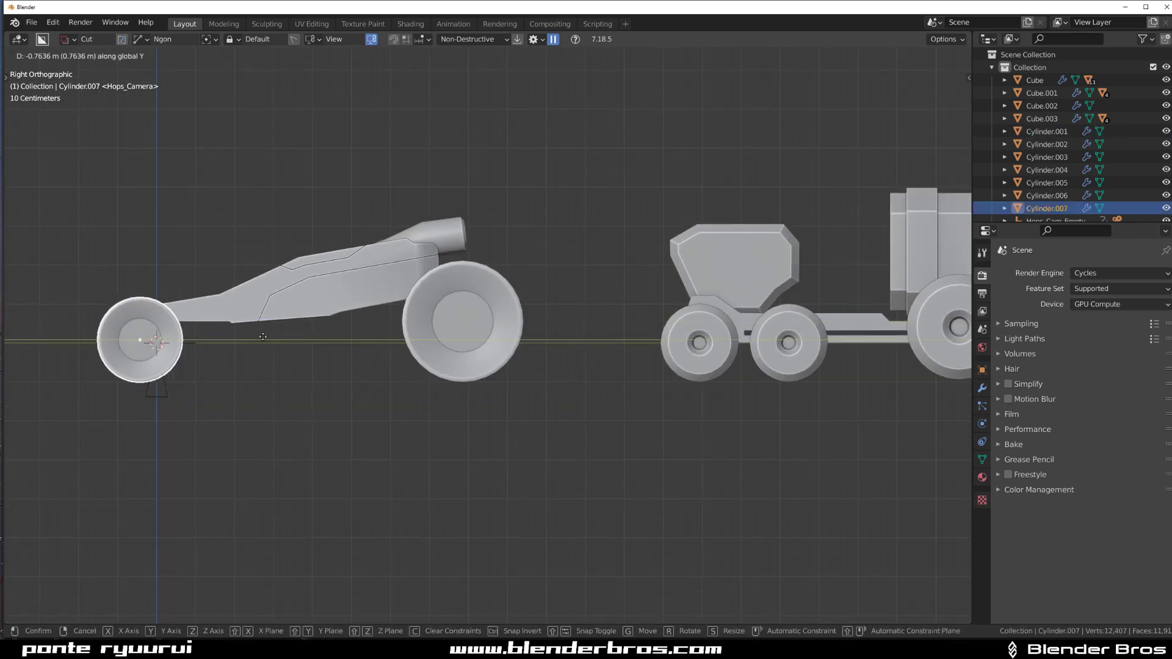
left_click(262, 341)
scroll(263, 340, "down", 2)
left_click(396, 371)
Add a cube and move it about 6 m along Y and 0.66 m up, just ahead of the rear wheel.
scroll(409, 364, "up", 1)
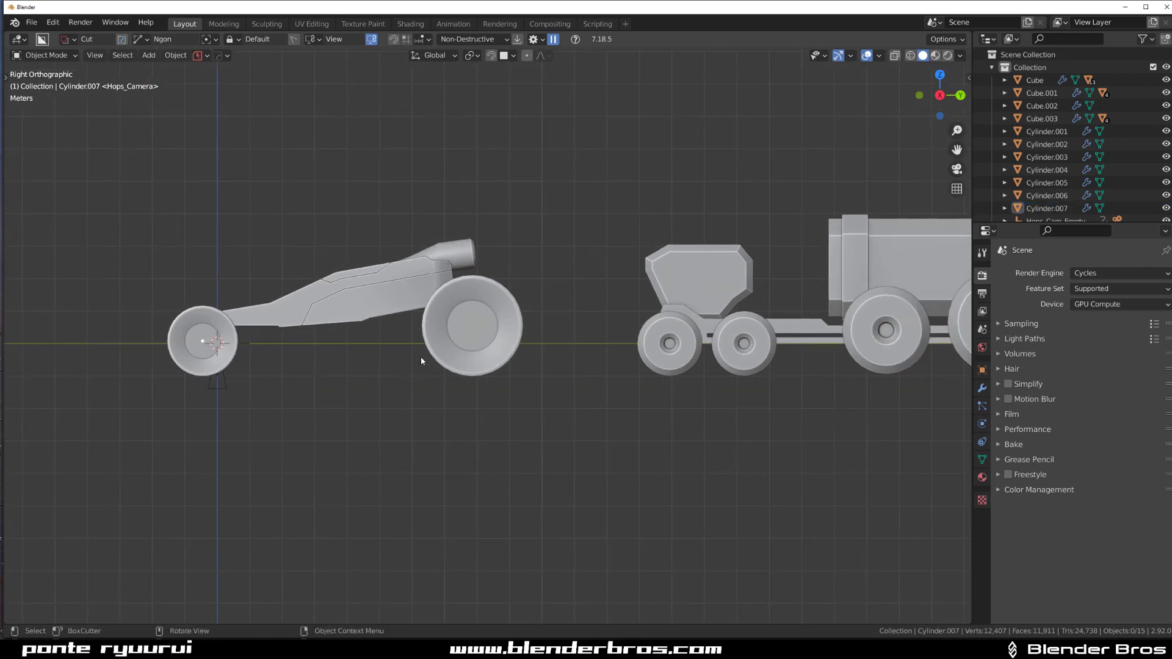
key("shift+a")
mouse_move(414, 360)
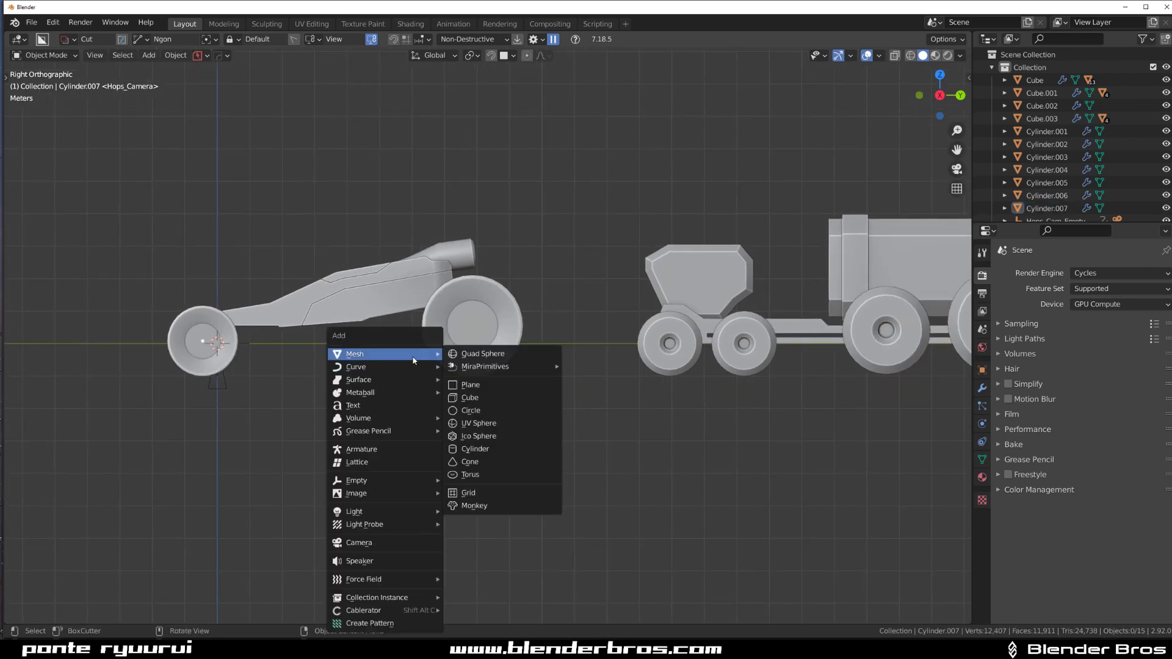
left_click(476, 397)
key("g")
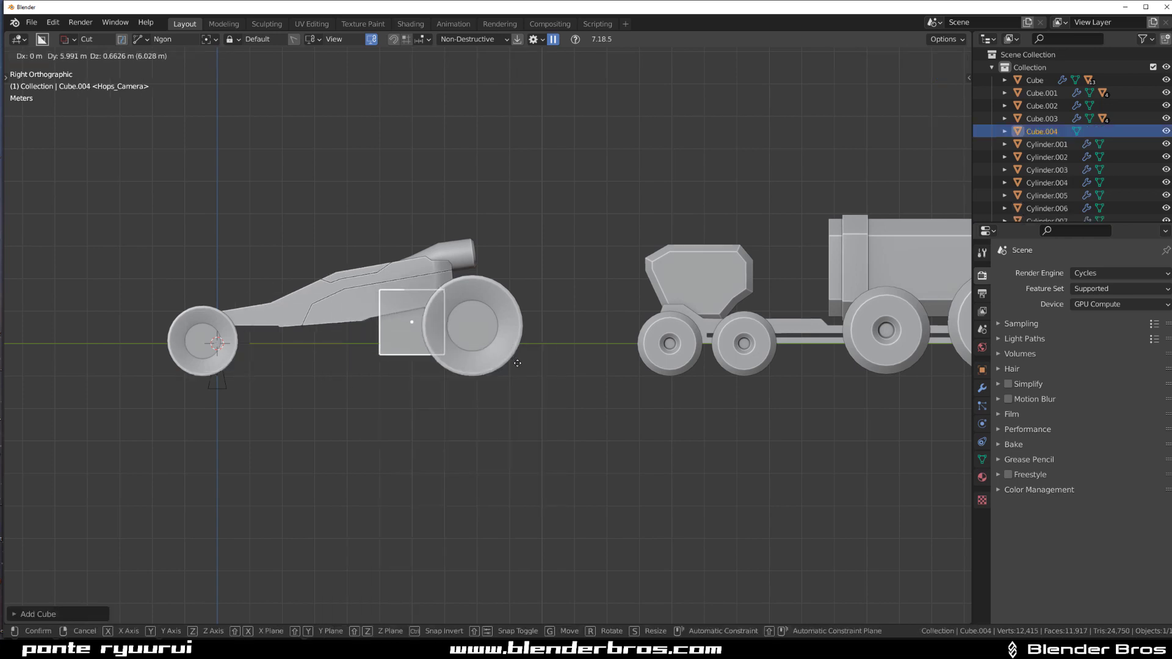
left_click(597, 333)
Tilt the cube in the side view and squash it along one local axis into a narrow bar.
key("r")
left_click(644, 279)
key("s")
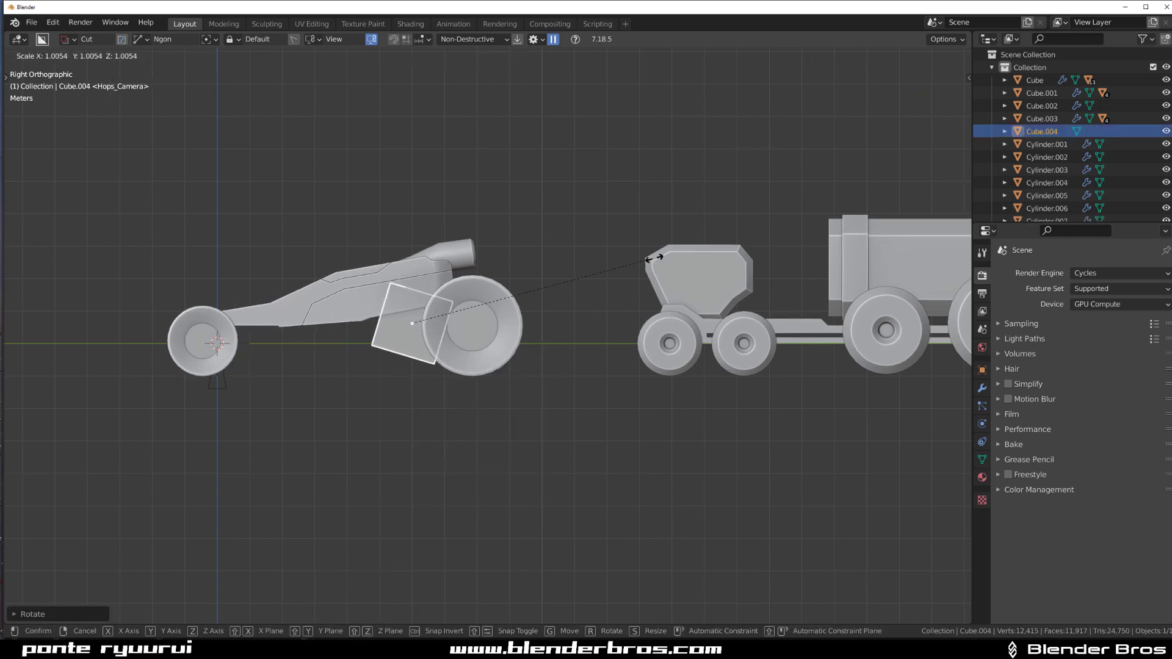
key("z")
key("z")
left_click(485, 322)
Rotate the bar so it slopes down from the body toward the rear wheel's hub, and move it between them.
key("r")
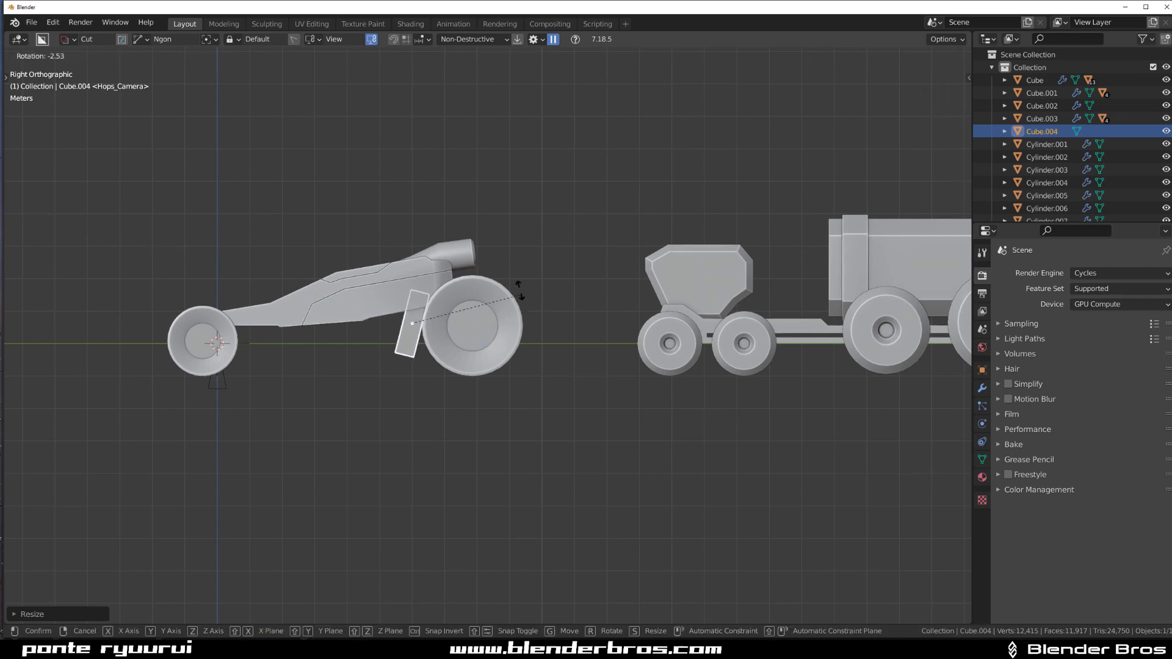
left_click(419, 248)
key("g")
left_click(457, 282)
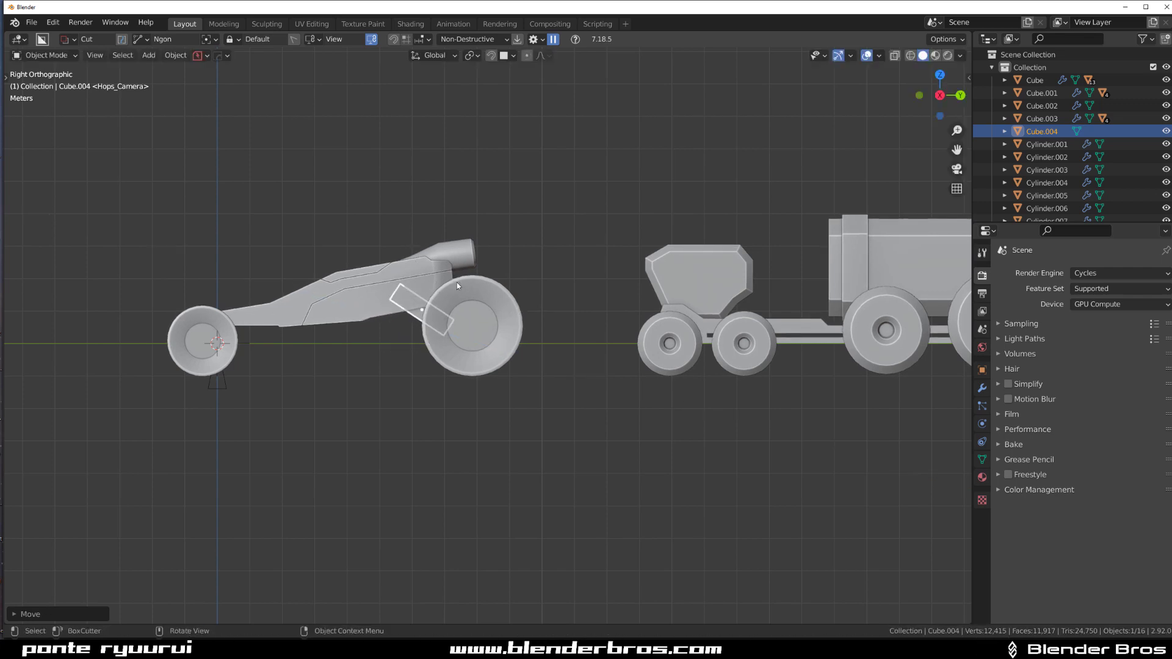
Move the rear suspension bar out along X to beside the car's body, and clear the selection.
middle_click_drag(457, 282, 587, 333)
key("g")
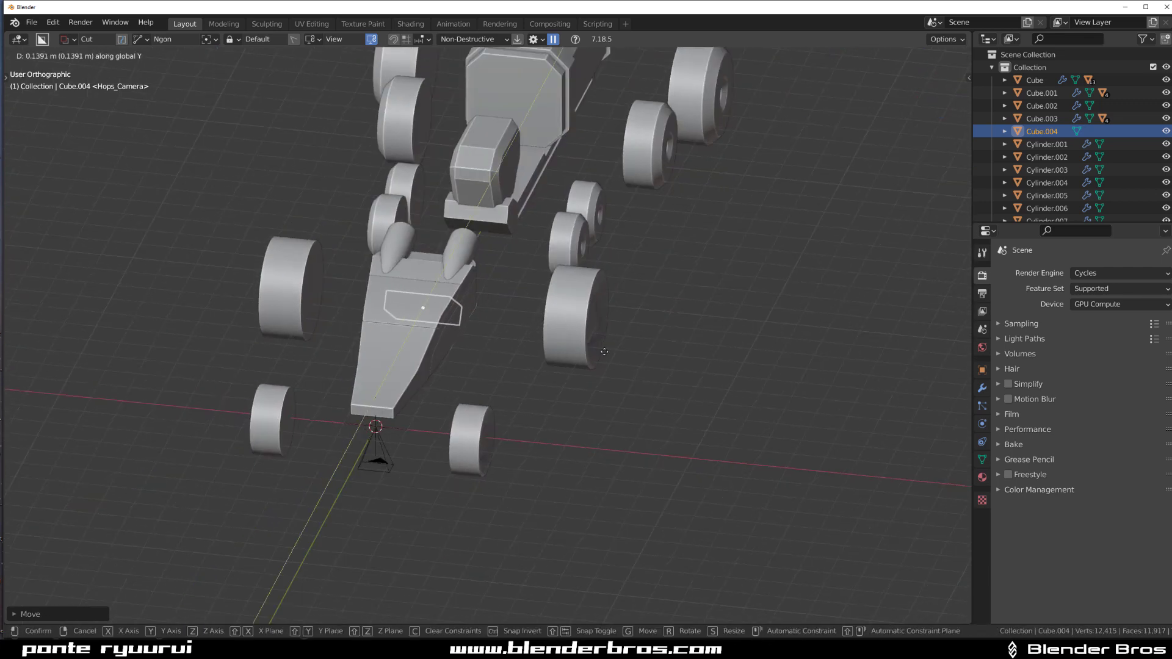
key("x")
left_click(632, 368)
key("KP_3")
left_click(513, 393)
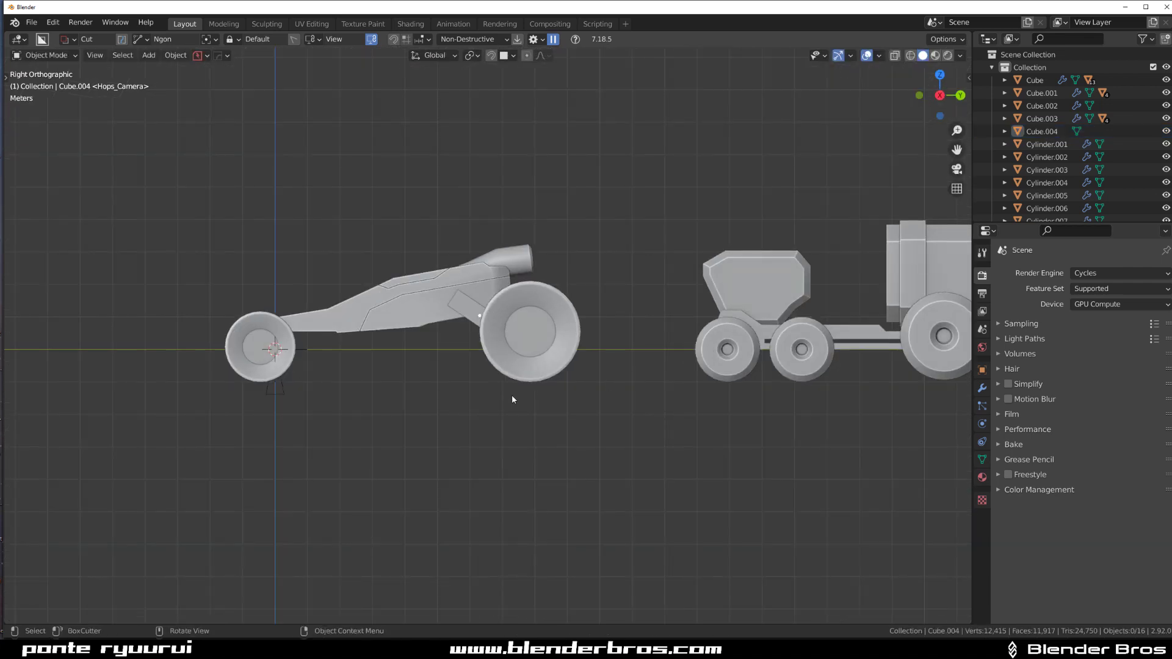
Duplicate the rear bar behind the front wheel, rotate it to slope down toward that wheel, and scale it to about 0.88.
scroll(441, 365, "down", 1)
left_click(470, 312)
scroll(464, 324, "up", 1)
key("shift+d")
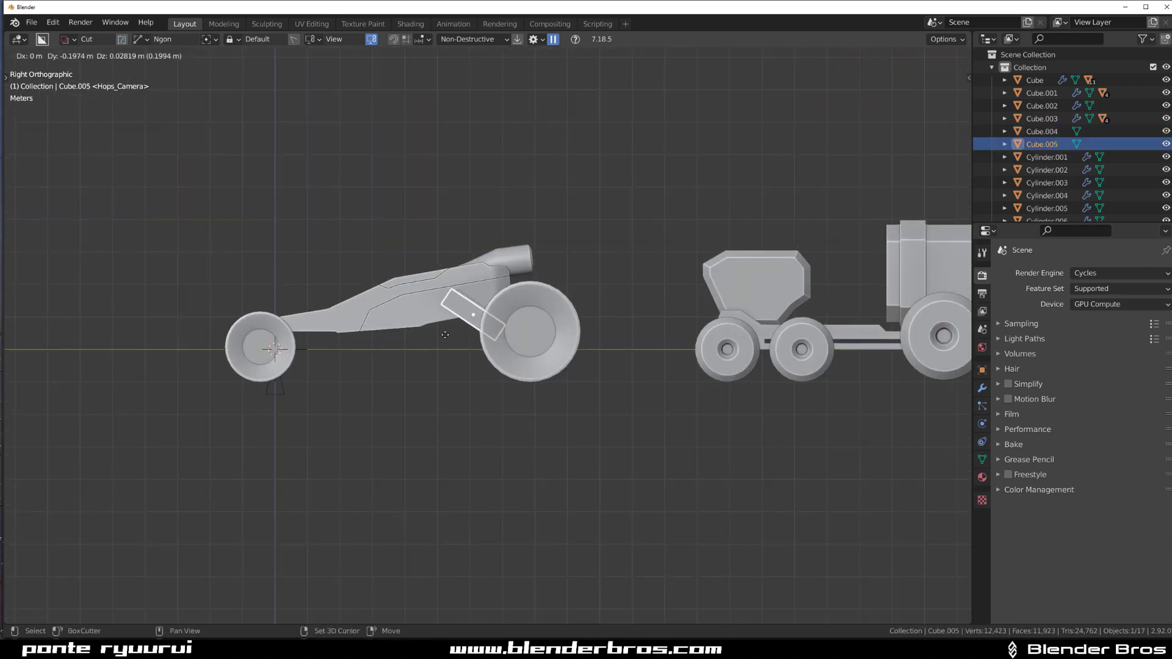
left_click(310, 361)
key("r")
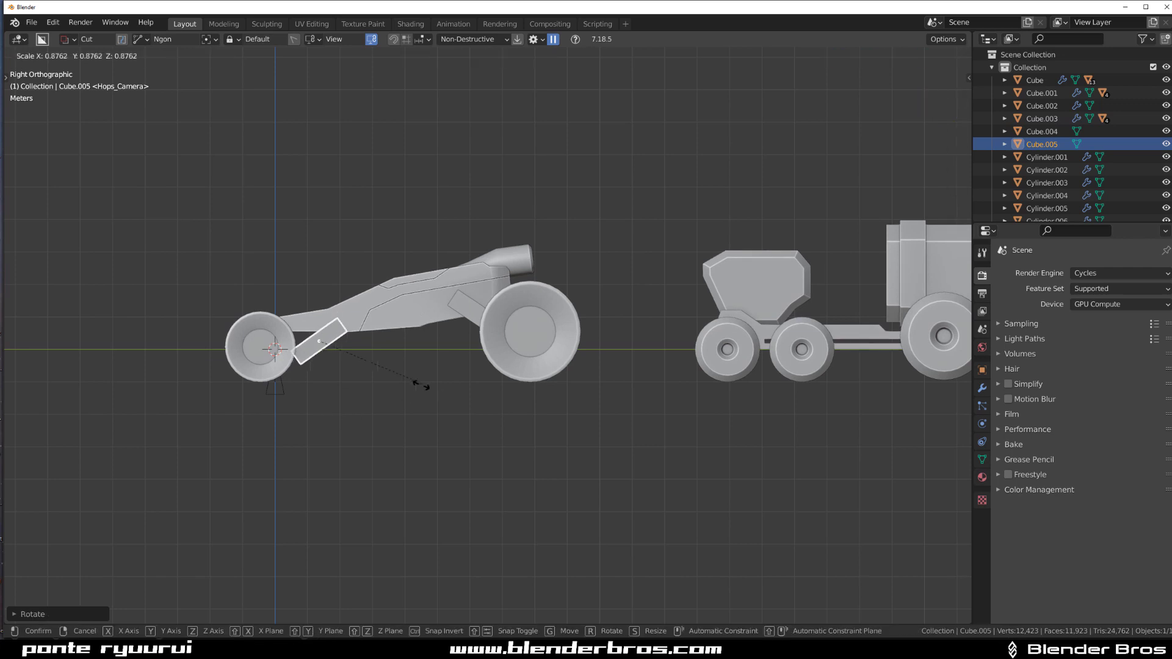
left_click(415, 384)
Move the copied bar about 0.5 m toward the front wheel's hub and flatten its slope by about 11 degrees.
key("f")
key("g")
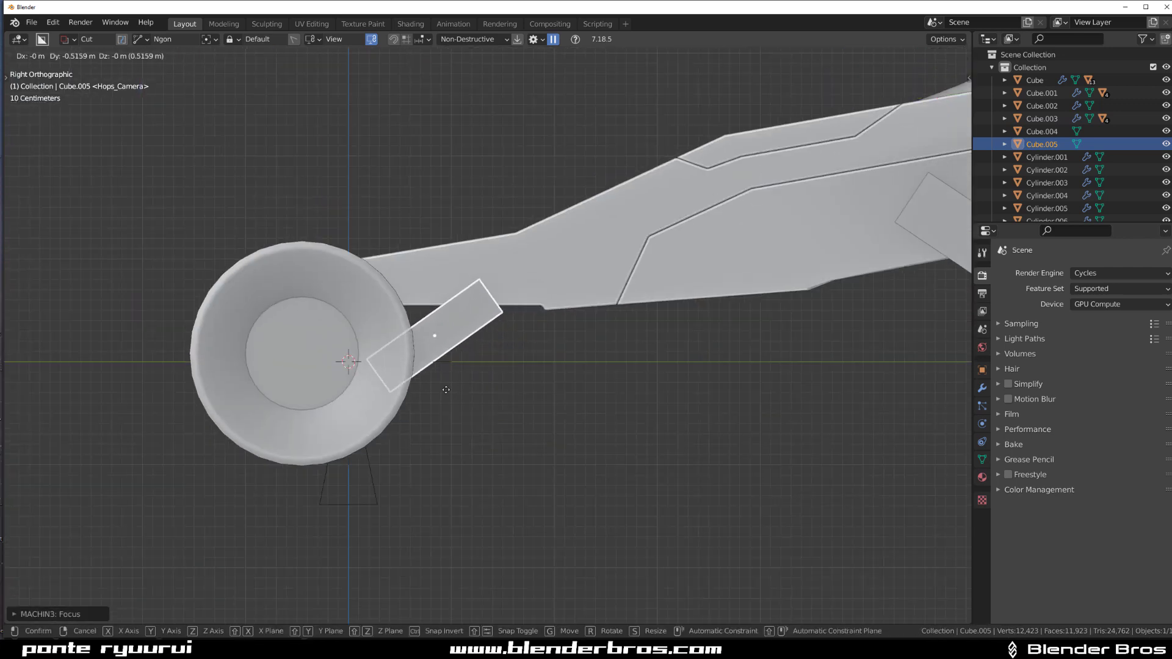
left_click(434, 374)
scroll(441, 399, "down", 5)
key("g")
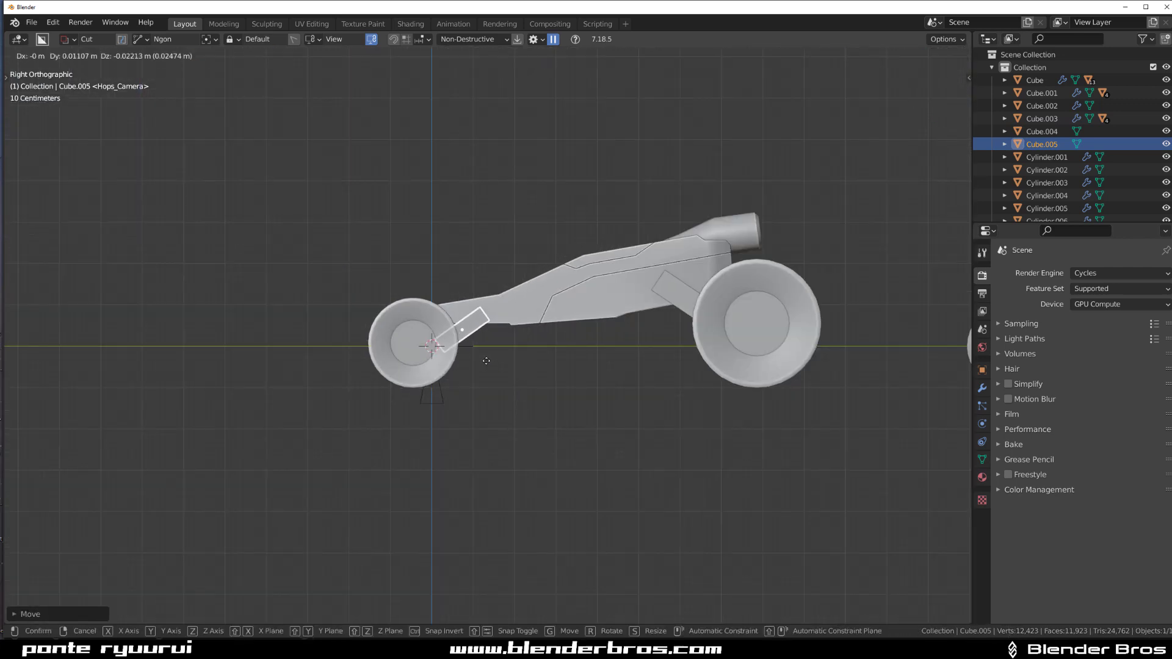
left_click(488, 370)
key("r")
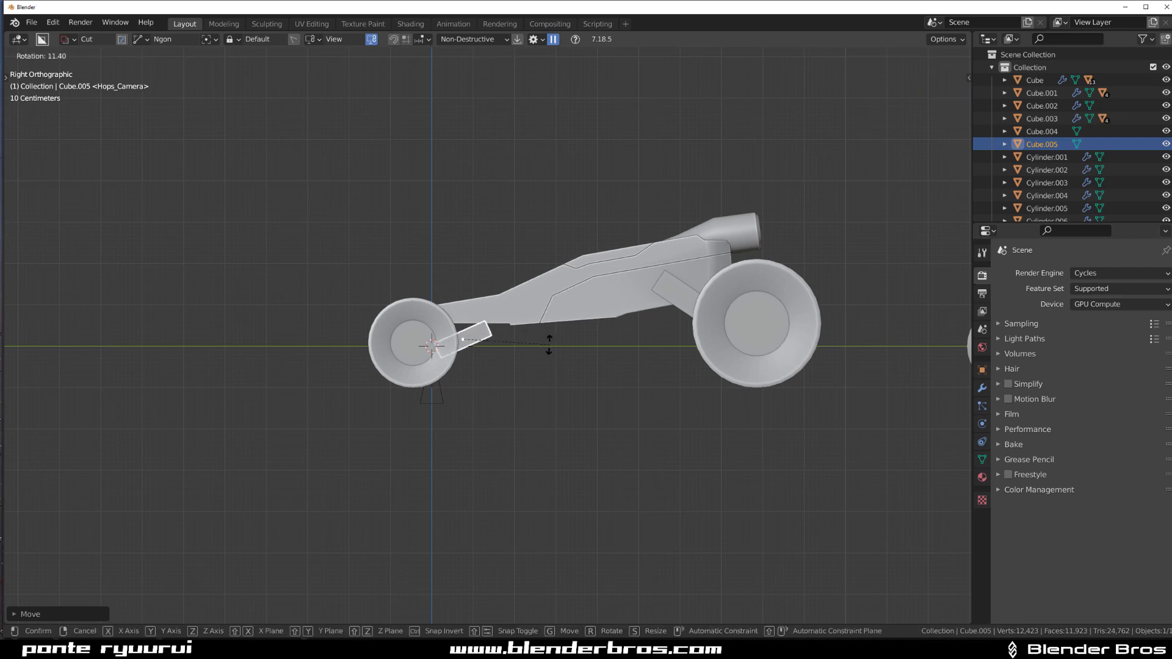
left_click(546, 347)
Extrude the front bar's inner end toward the body to form a bent suspension arm, and clear the selection.
middle_click_drag(530, 345, 456, 363)
key("Tab")
left_click(481, 336)
key("grave")
left_click(675, 328)
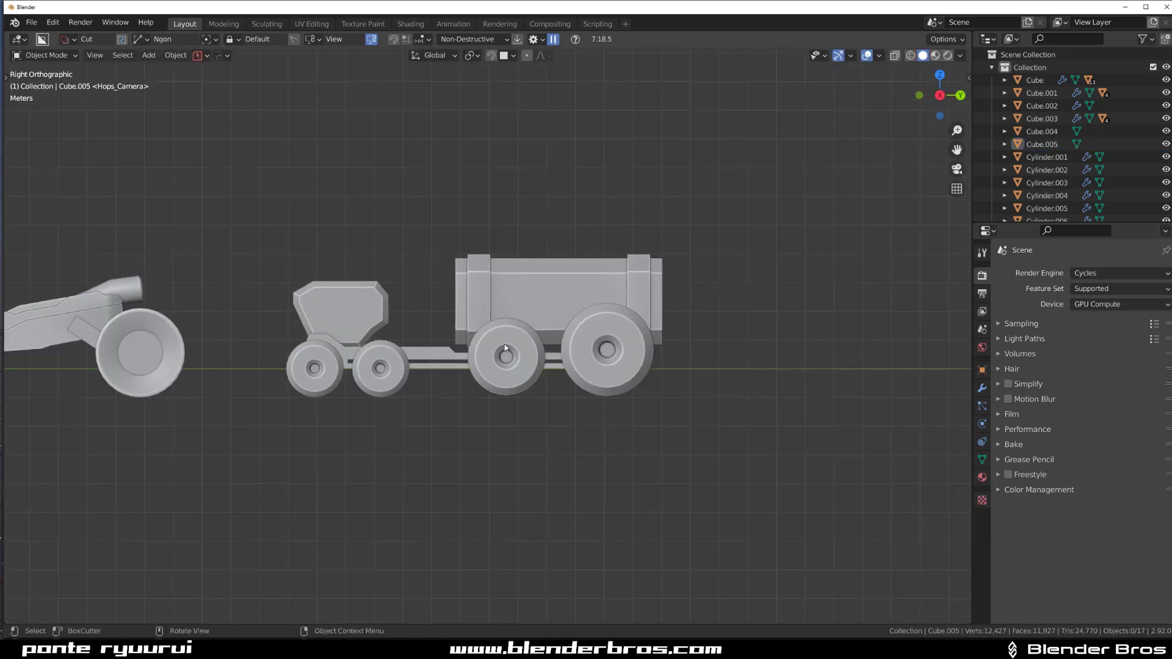
Inspect the tank truck's large rear wheel from an angle and in the side view.
left_click(607, 336)
scroll(534, 383, "up", 3)
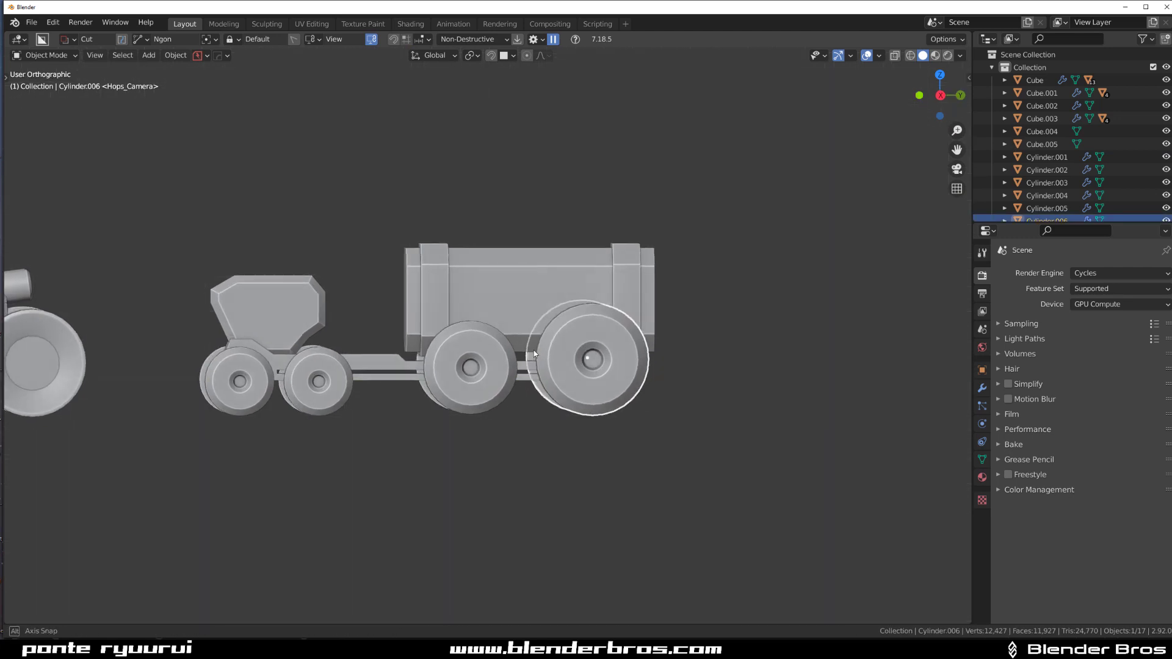
middle_click_drag(533, 350, 668, 362)
key("Tab")
key("grave")
left_click(737, 354)
key("Tab")
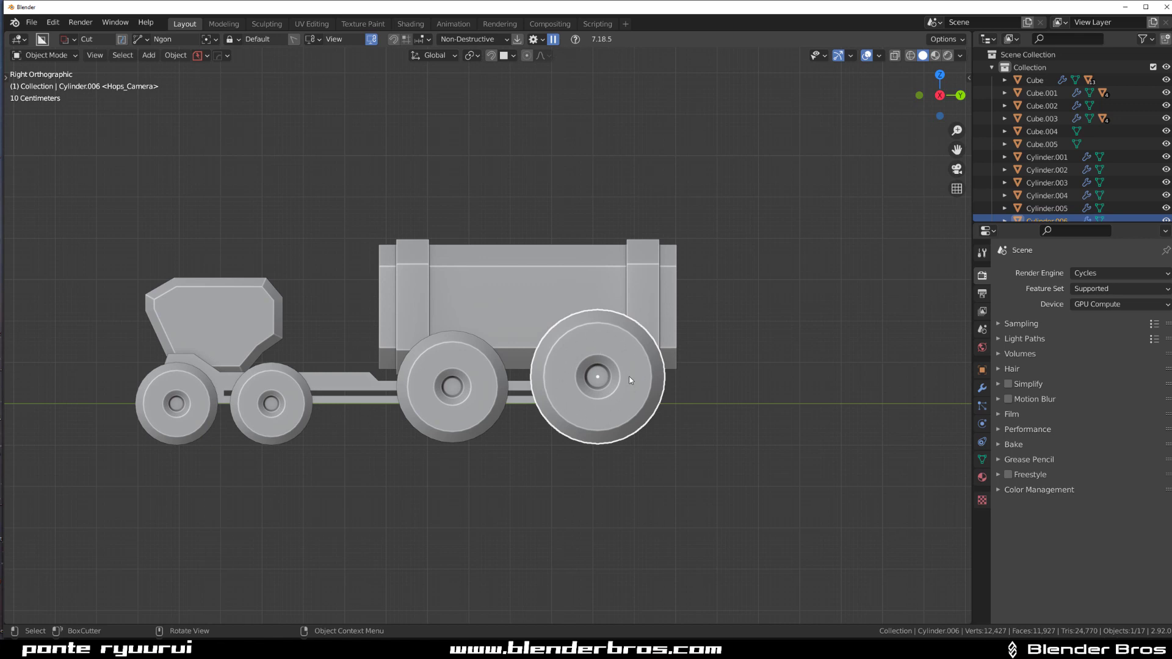
Compare the dragster's silhouette, wheels and arms with the tank truck's cab, wheels and tank in the side view.
scroll(468, 334, "down", 4)
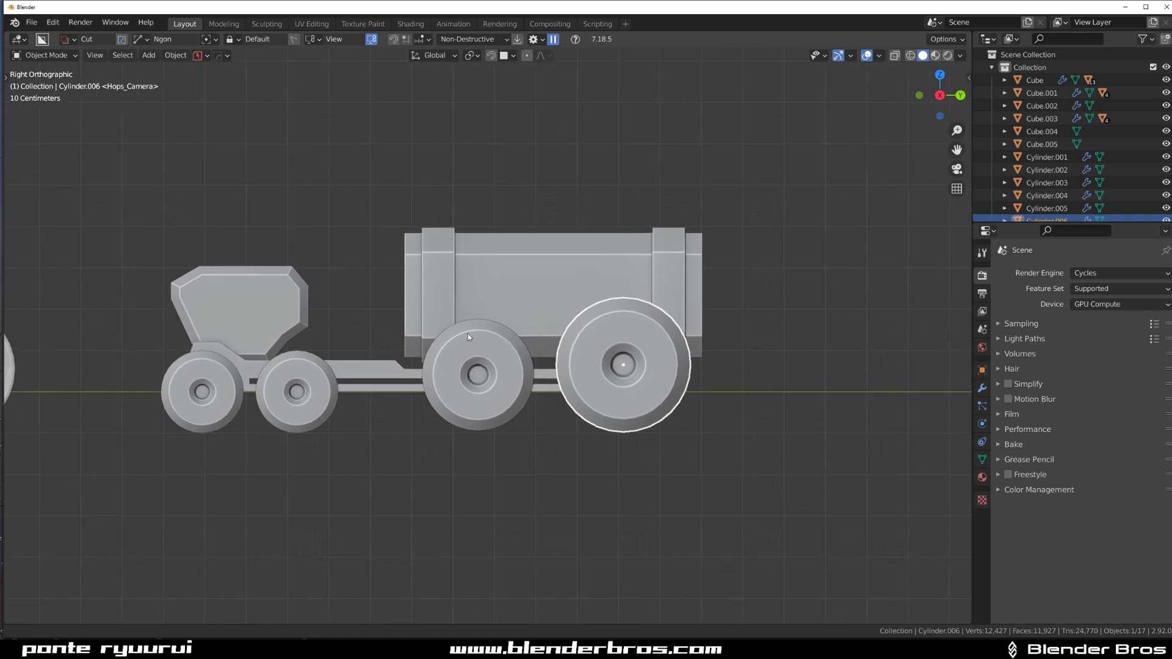
scroll(446, 364, "up", 3)
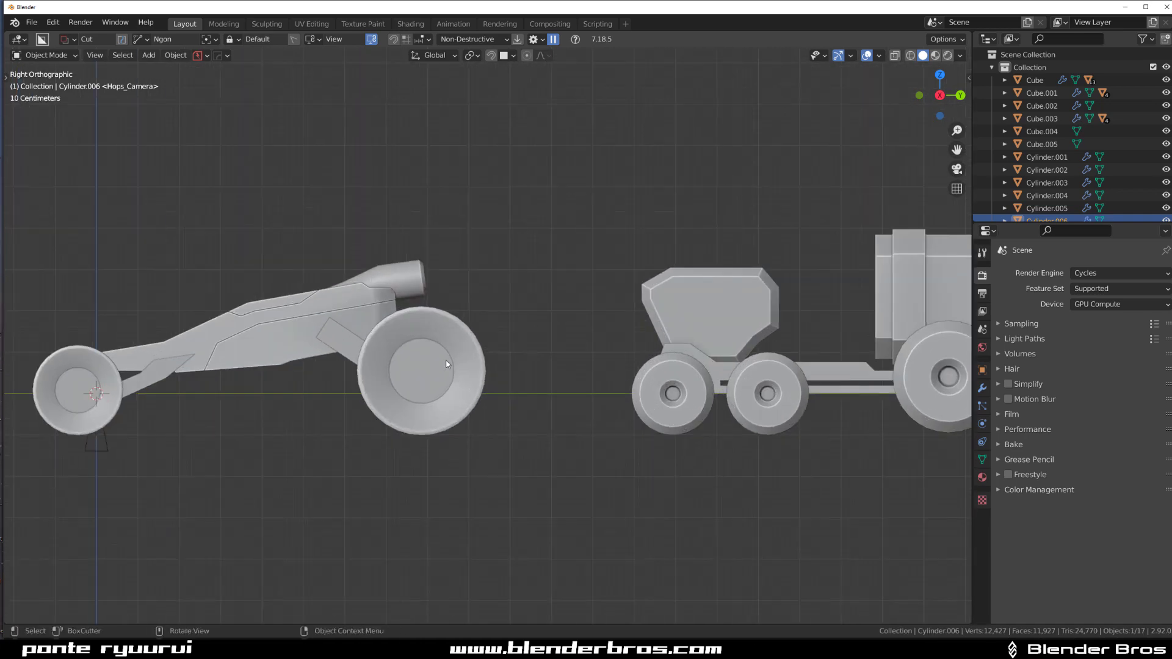
scroll(434, 354, "down", 3)
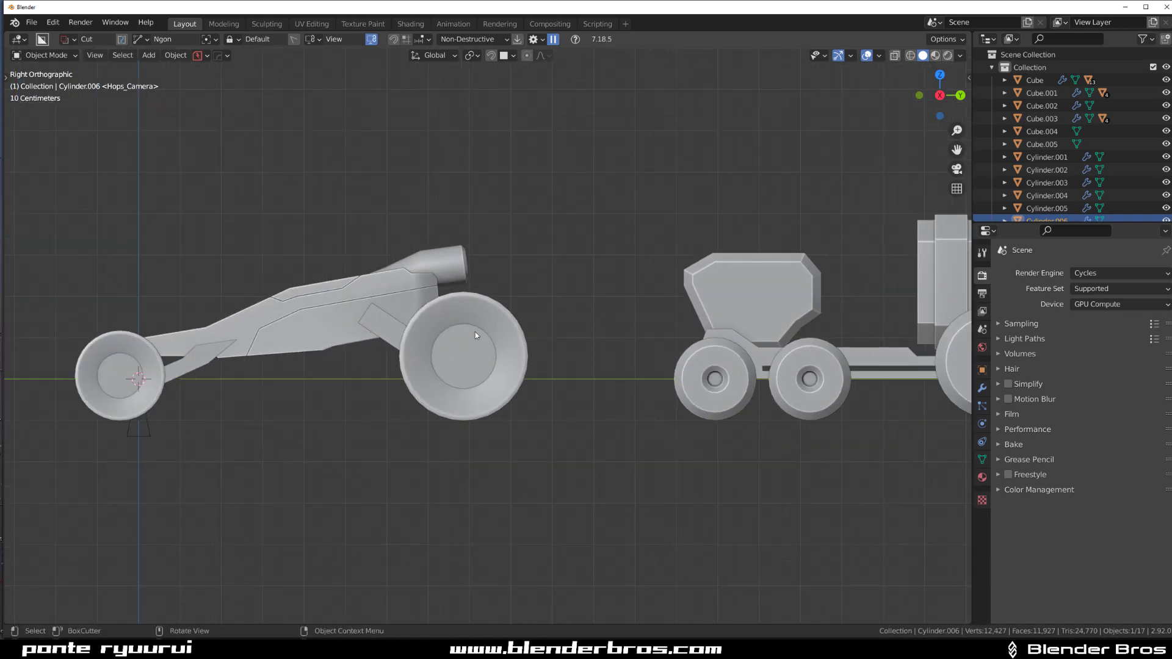
middle_click_drag(500, 353, 395, 350, "shift")
middle_click_drag(610, 315, 409, 315, "shift")
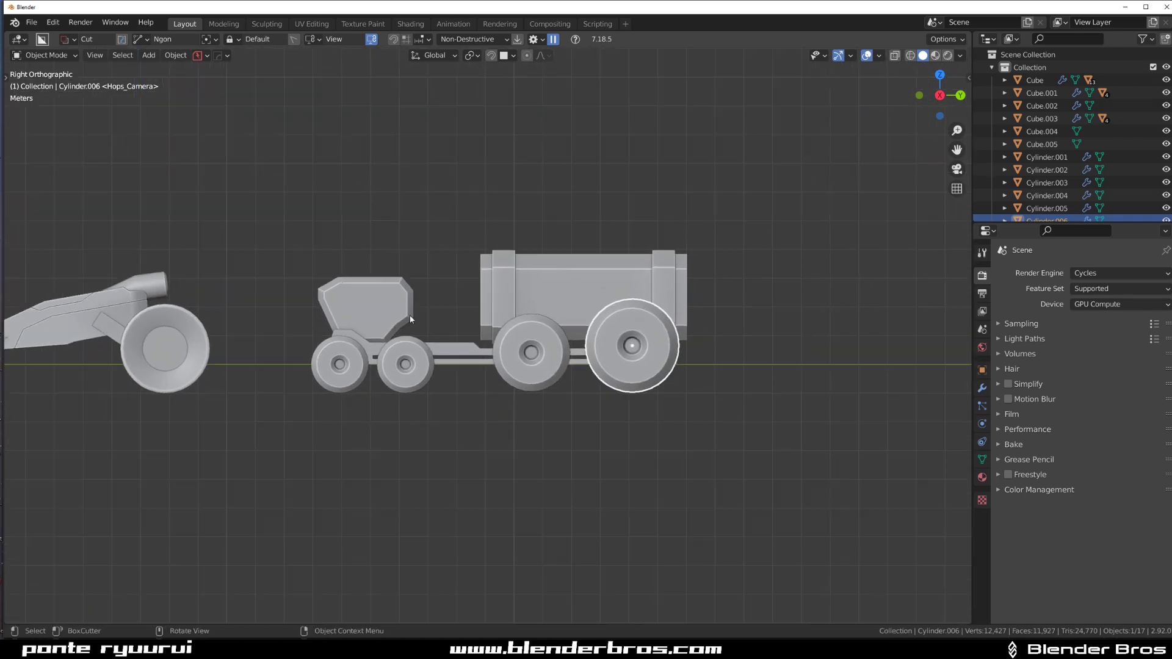
scroll(470, 344, "down", 4)
scroll(476, 349, "up", 4)
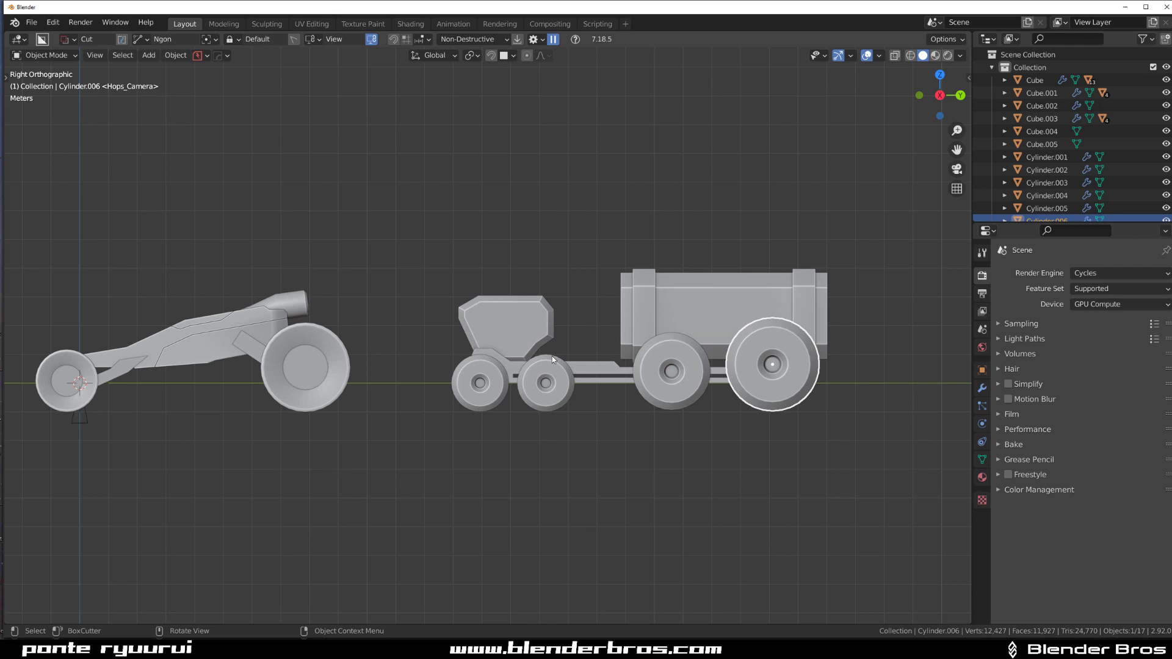
scroll(261, 353, "up", 2)
scroll(229, 361, "up", 5, "ctrl")
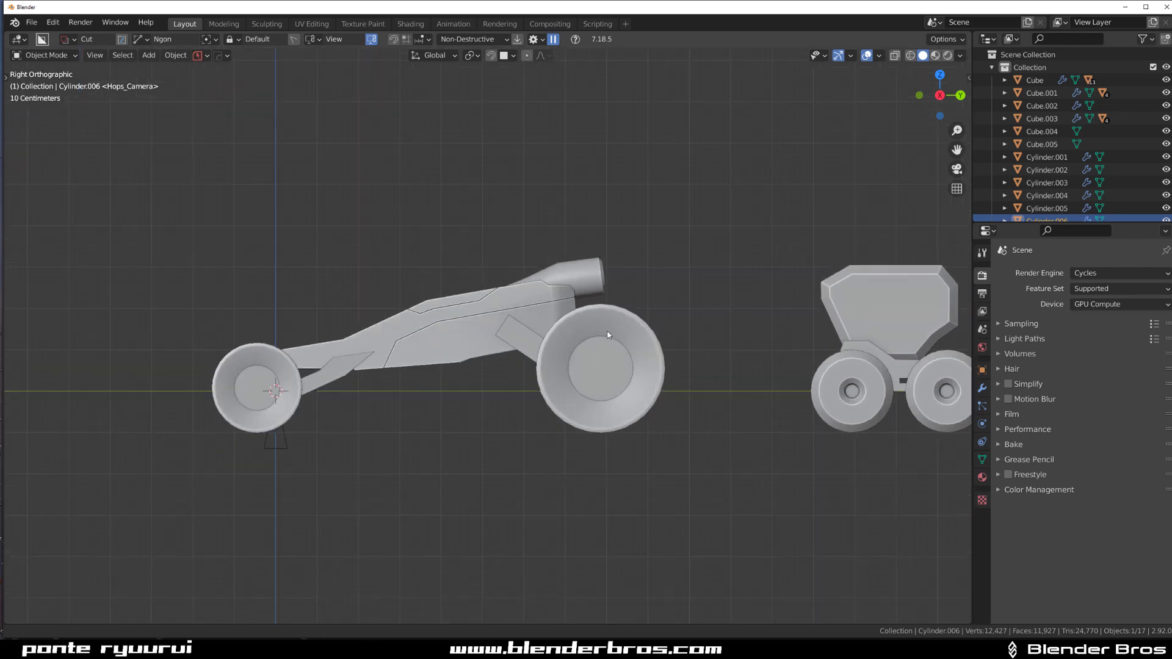
scroll(502, 349, "up", 2)
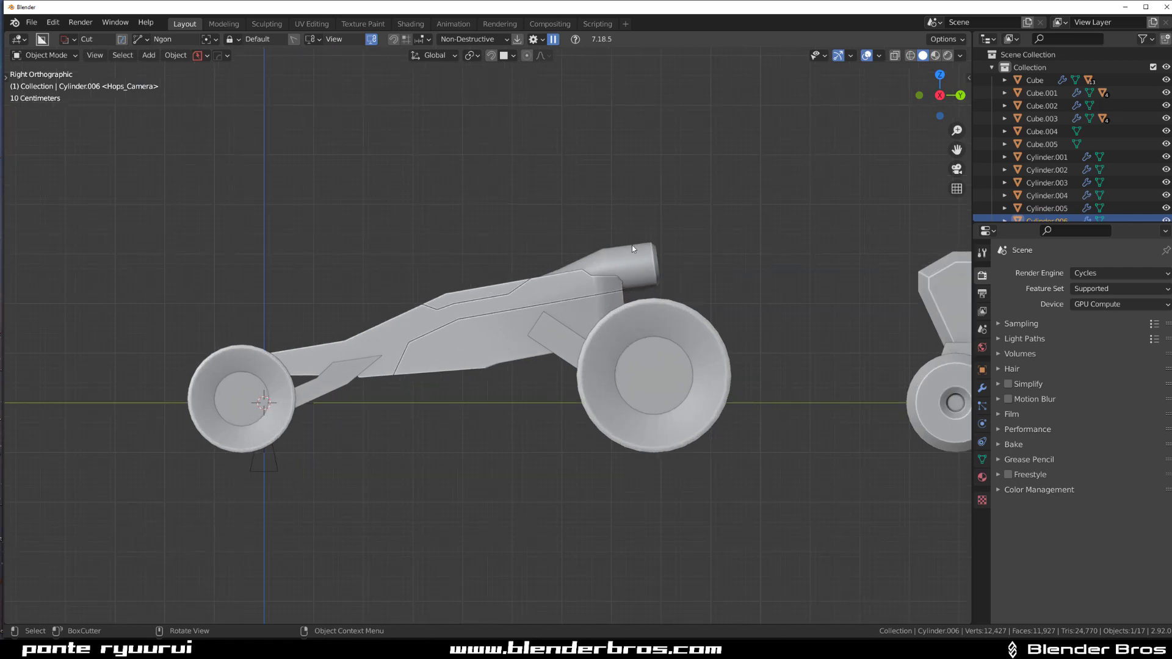
scroll(416, 320, "down", 5)
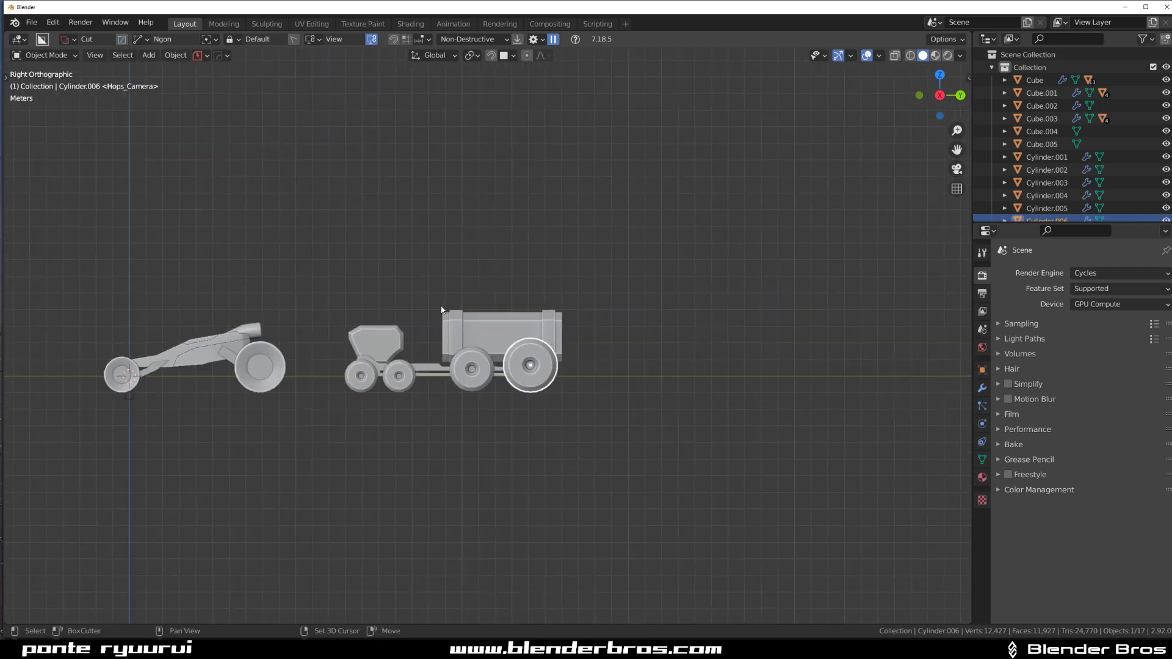
scroll(407, 340, "up", 5)
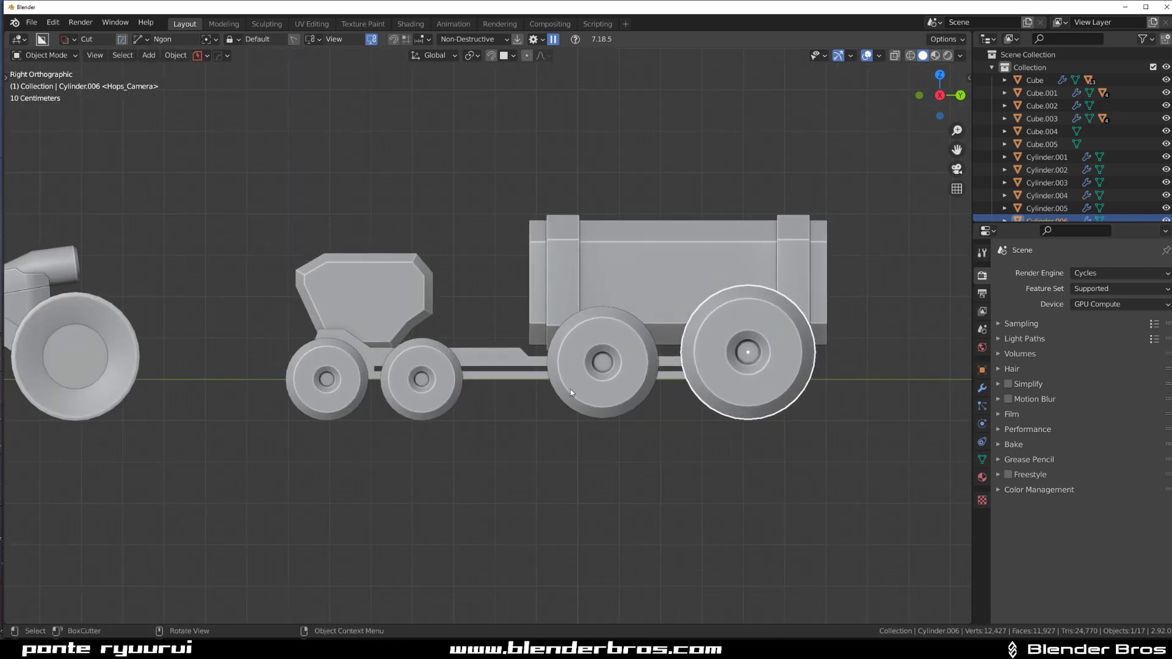
middle_click_drag(597, 311, 507, 318, "shift")
scroll(207, 371, "up", 1)
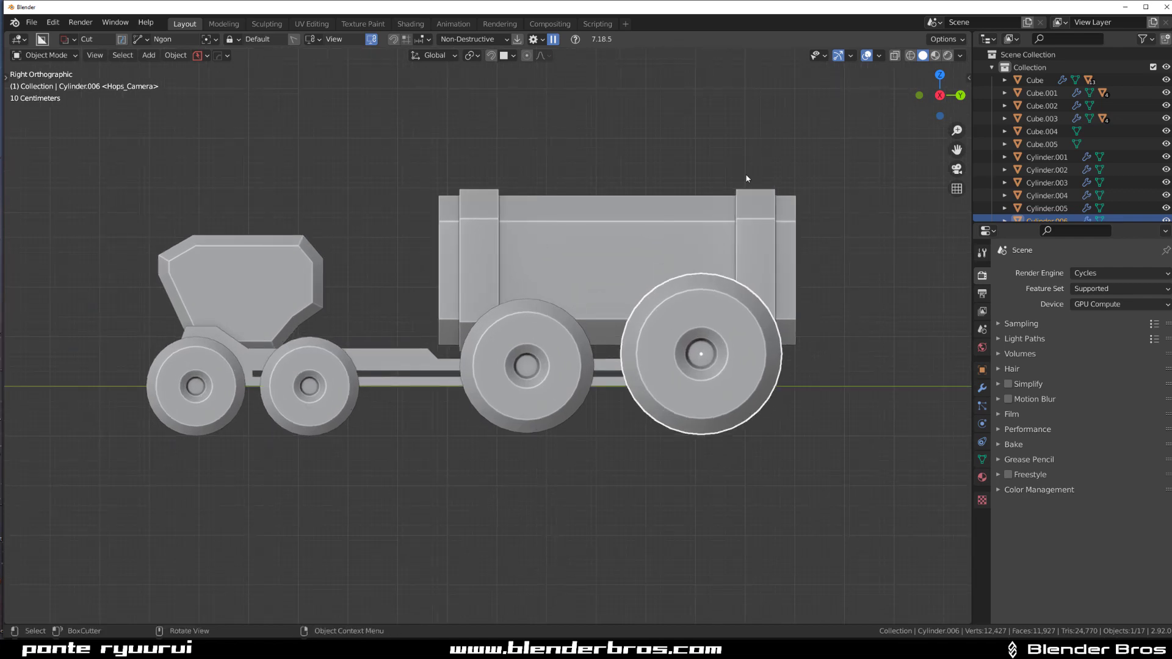
middle_click_drag(327, 127, 364, 181, "shift")
scroll(342, 305, "down", 6)
scroll(529, 338, "up", 5)
middle_click_drag(226, 385, 427, 338, "shift")
scroll(473, 247, "up", 3)
scroll(505, 251, "down", 3)
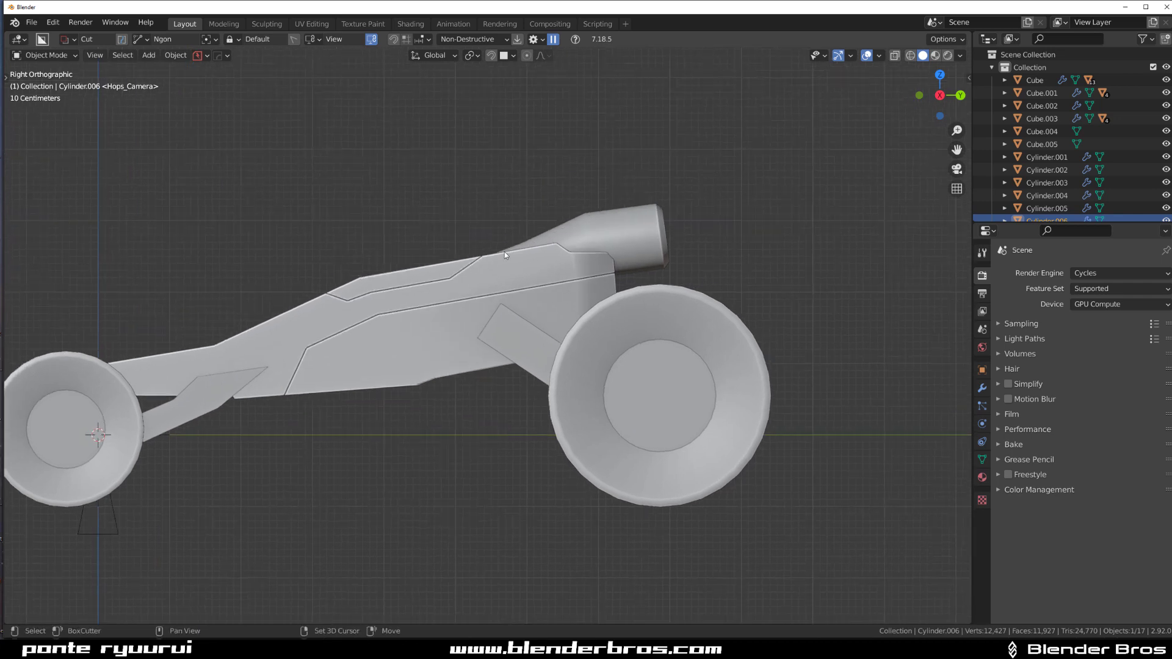
scroll(404, 302, "up", 2)
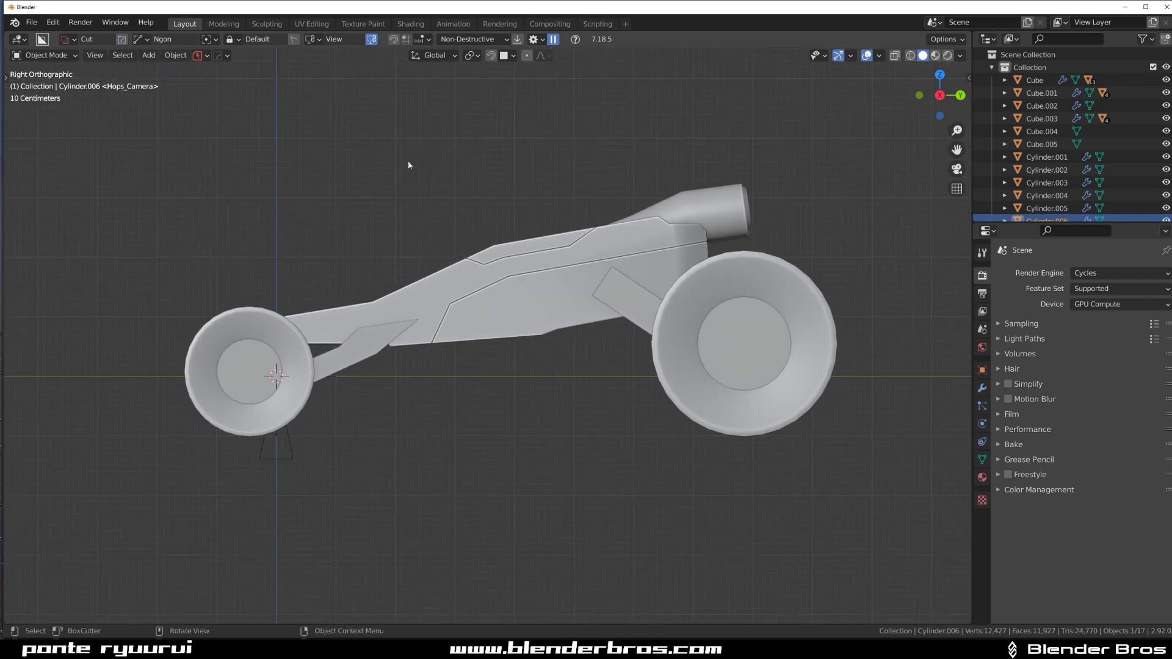
middle_click_drag(576, 254, 499, 272, "shift")
scroll(369, 306, "down", 2)
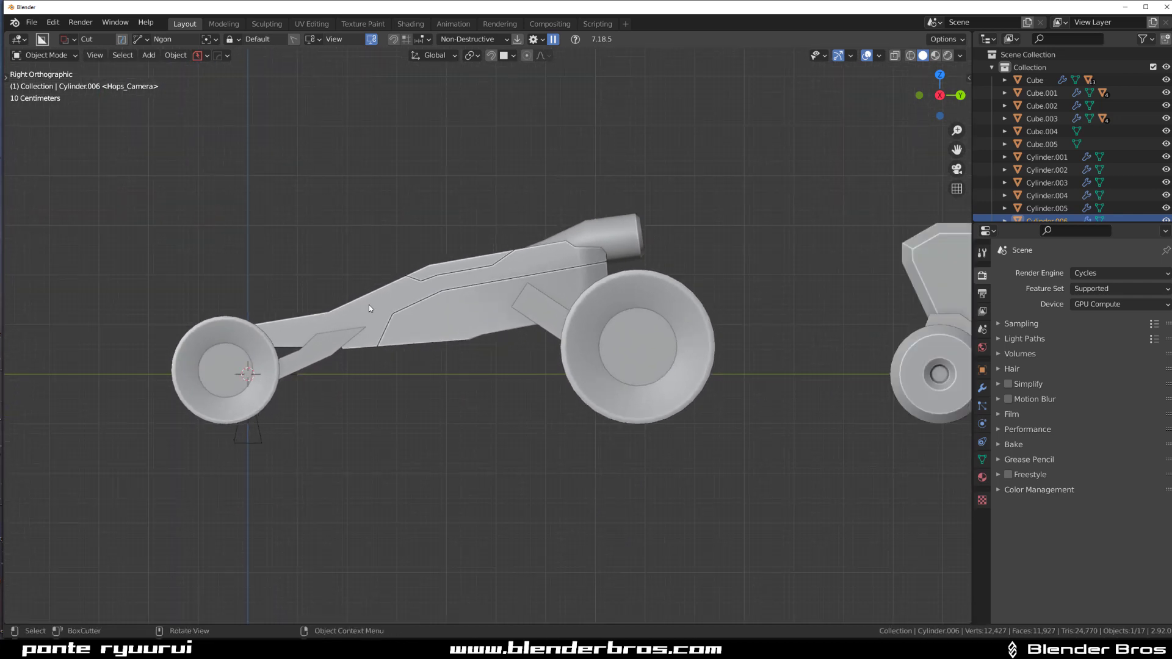
Examine the shape of the dragster's exhaust tubes in relation to the body, and clear the selection.
scroll(592, 292, "up", 2)
middle_click_drag(592, 291, 580, 342)
left_click(575, 264)
key("Tab")
scroll(597, 312, "up", 1)
scroll(597, 312, "up", 1)
scroll(555, 350, "down", 3)
key("grave")
key("grave")
key("Tab")
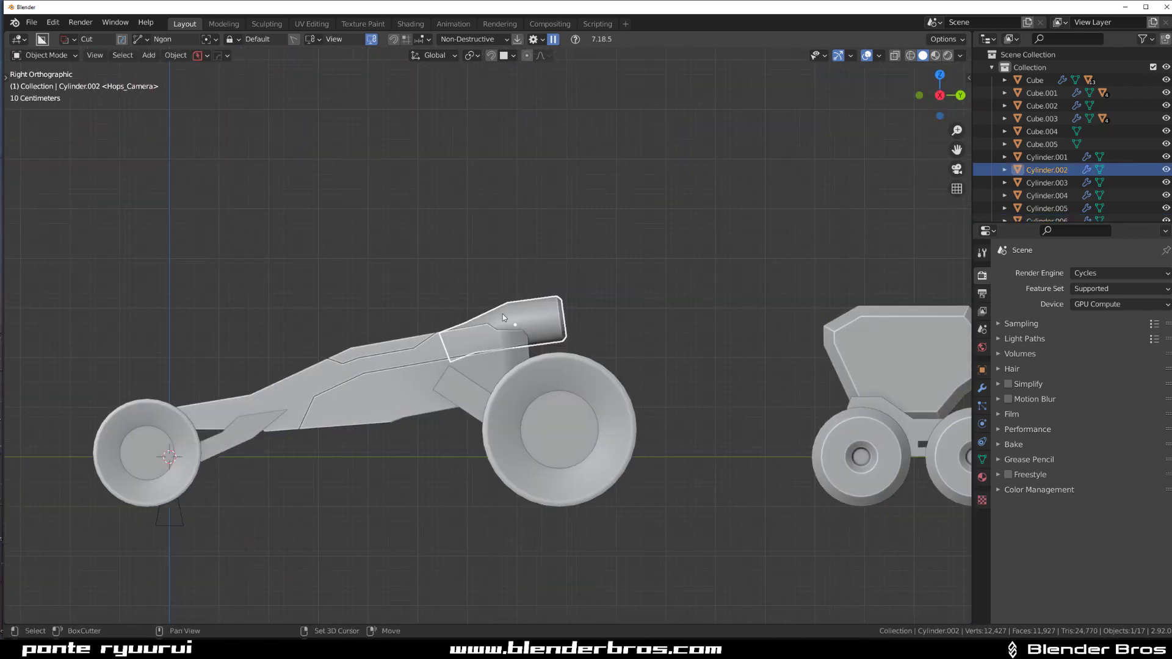
middle_click_drag(506, 356, 533, 272, "shift")
scroll(534, 272, "up", 2)
scroll(412, 301, "down", 1)
scroll(411, 305, "down", 1)
left_click(607, 261)
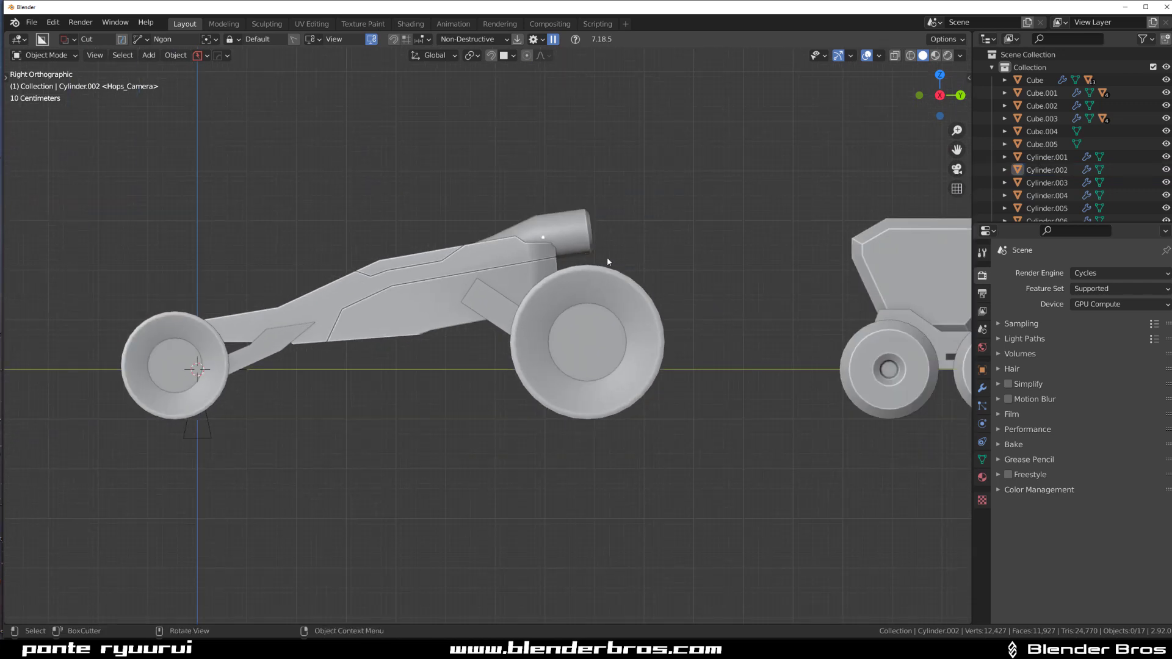
Move the exhaust tubes up and back about 0.23 m, enlarge them, and reposition them slightly over the body's rear.
left_click(588, 244)
key("g")
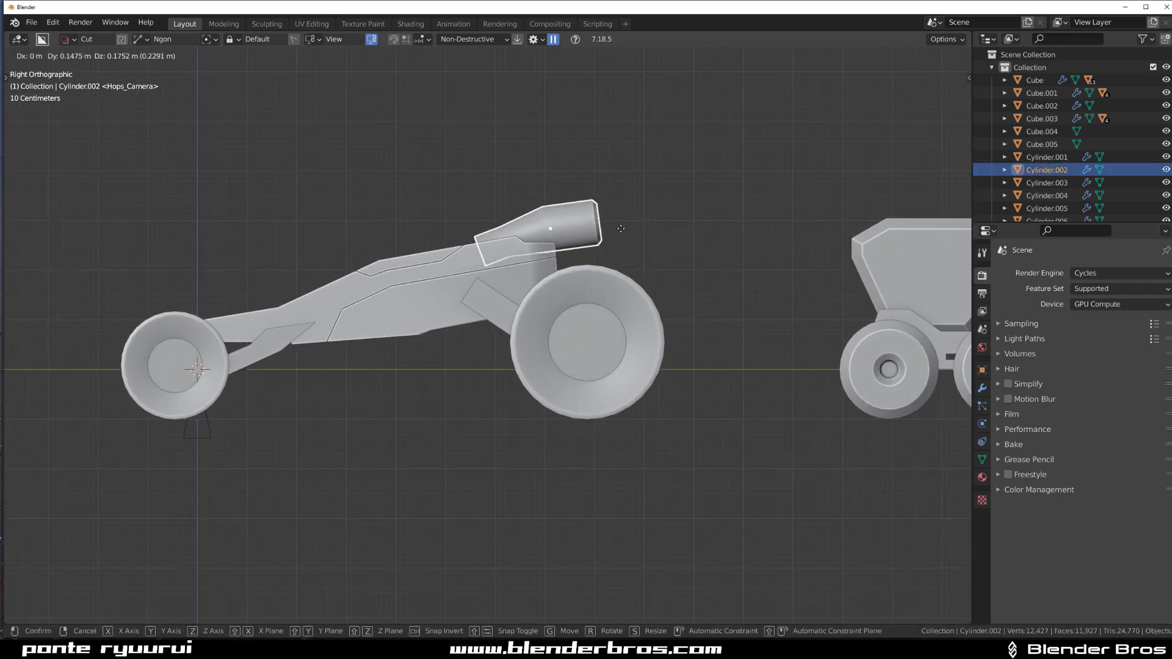
left_click(621, 229)
key("s")
left_click(668, 230)
key("g")
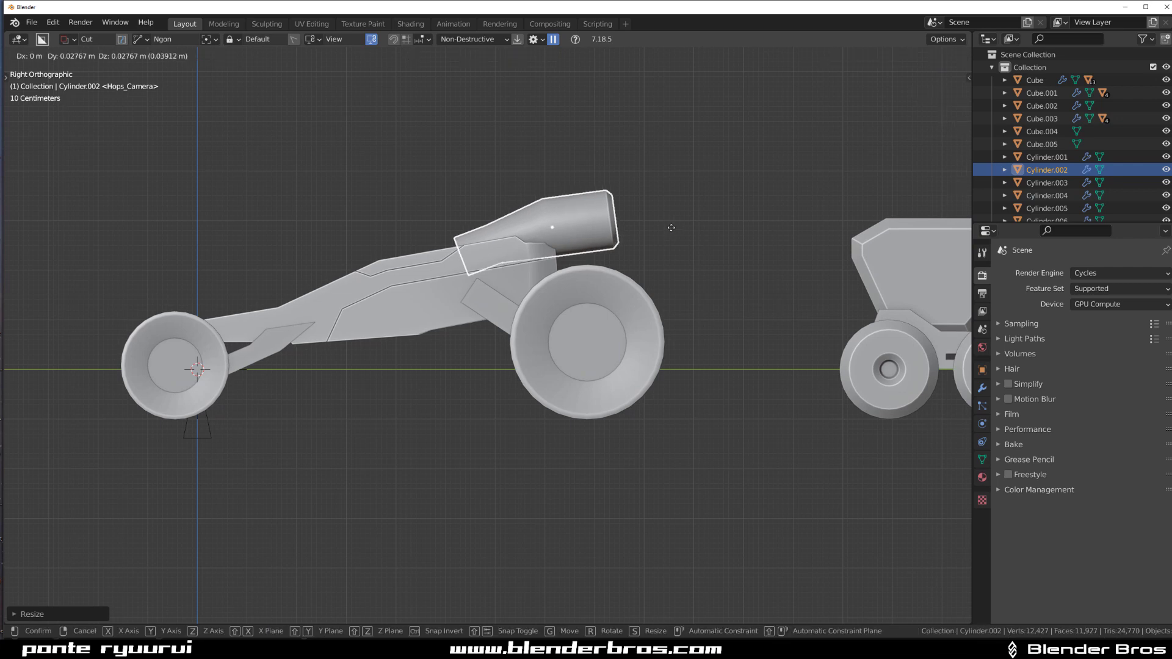
left_click(672, 226)
Move the enlarged exhaust tubes closer together and slightly back in the top view, and clear the selection.
key("KP_7")
key("g")
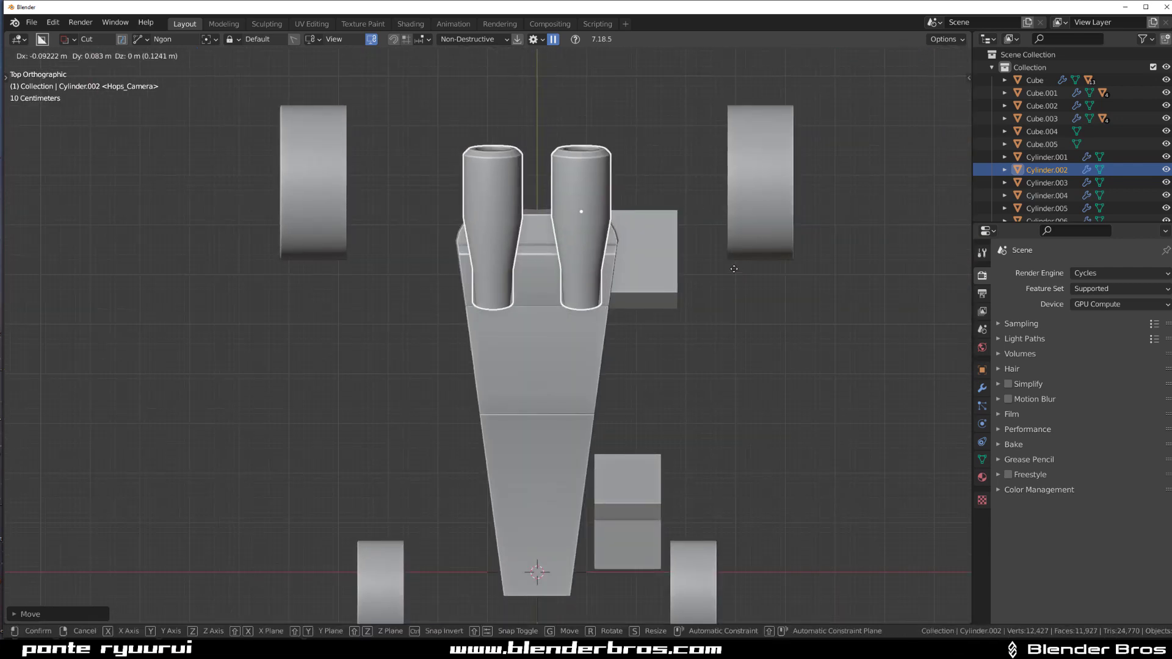
left_click(722, 261)
key("KP_3")
left_click(517, 398)
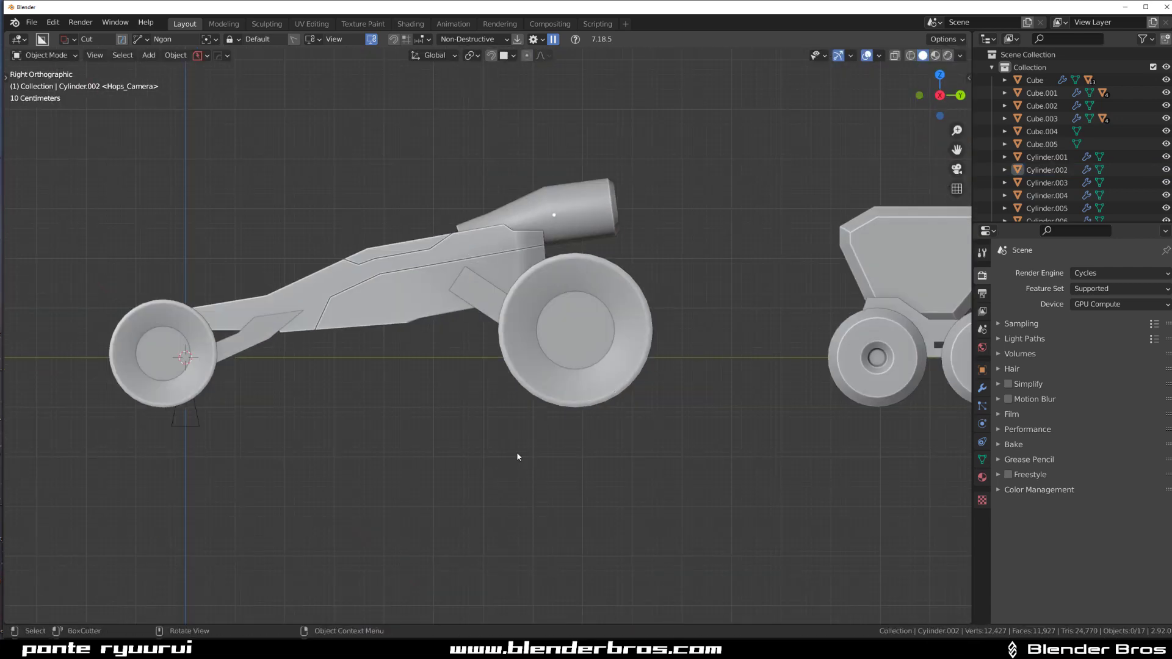
Tilt the exhaust tubes upward about 33 degrees, move them about 0.36 m forward and 0.09 m down, and clear the selection.
scroll(547, 349, "up", 2)
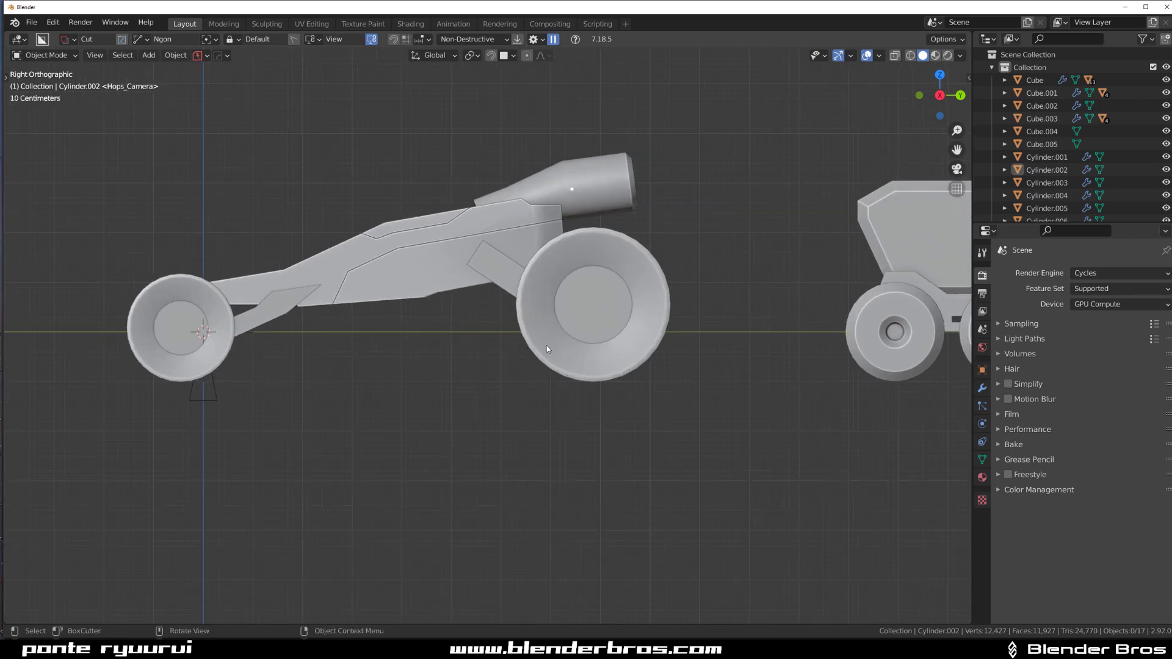
left_click(599, 194)
scroll(649, 315, "down", 2)
key("r")
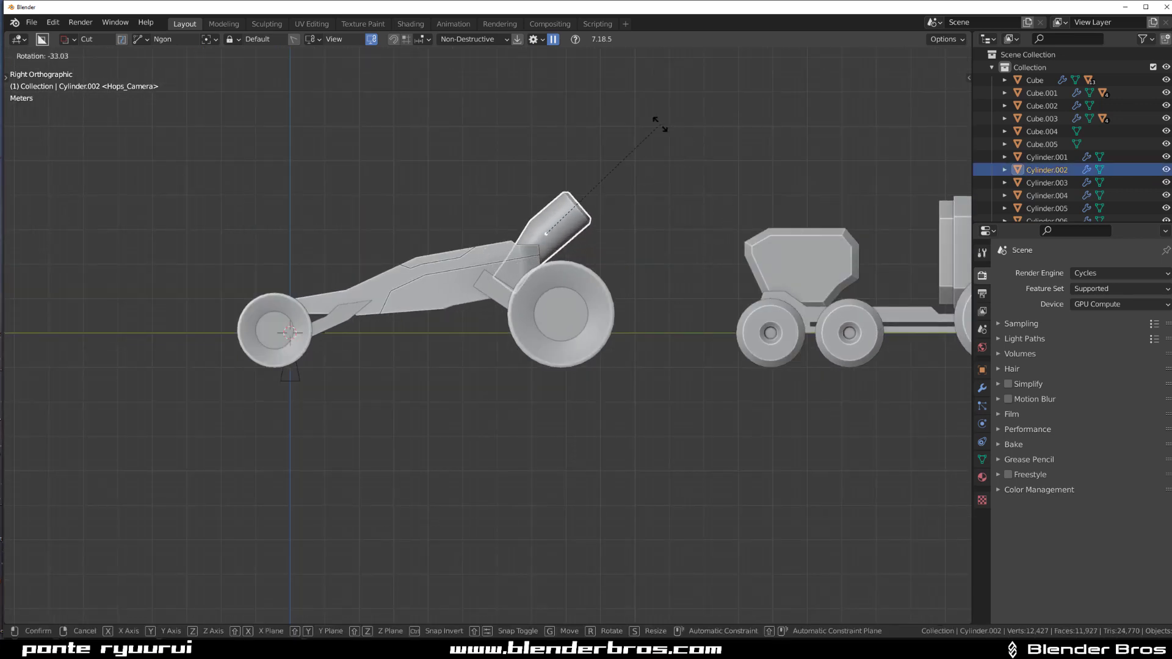
left_click(671, 147)
key("r")
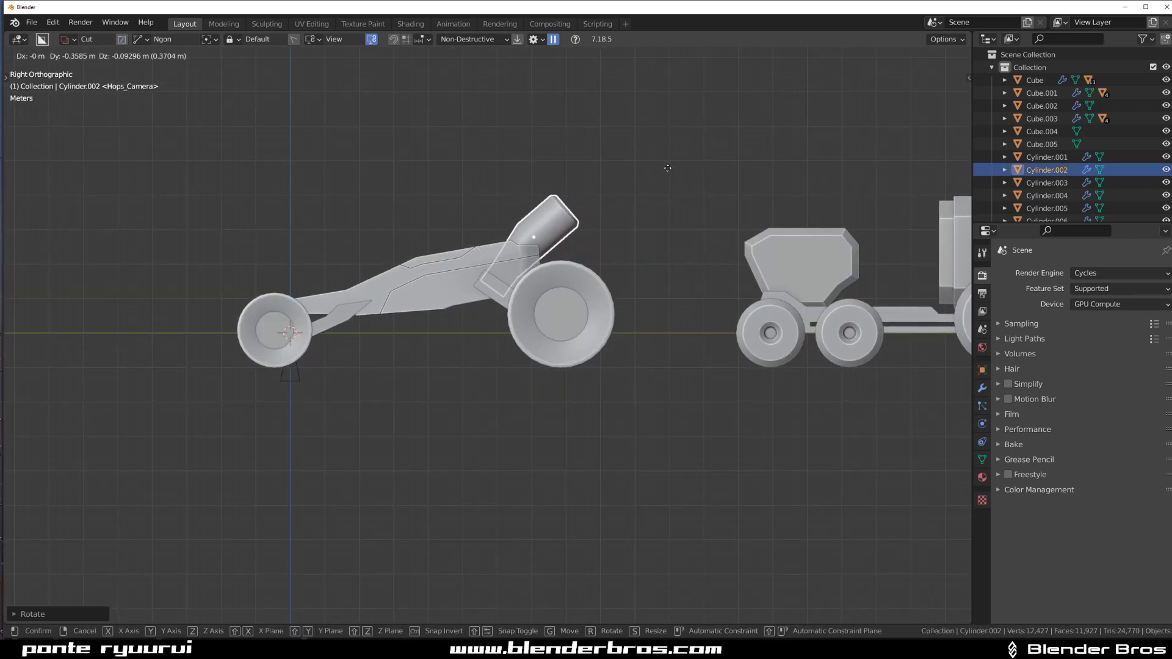
left_click(678, 200)
key("alt+a")
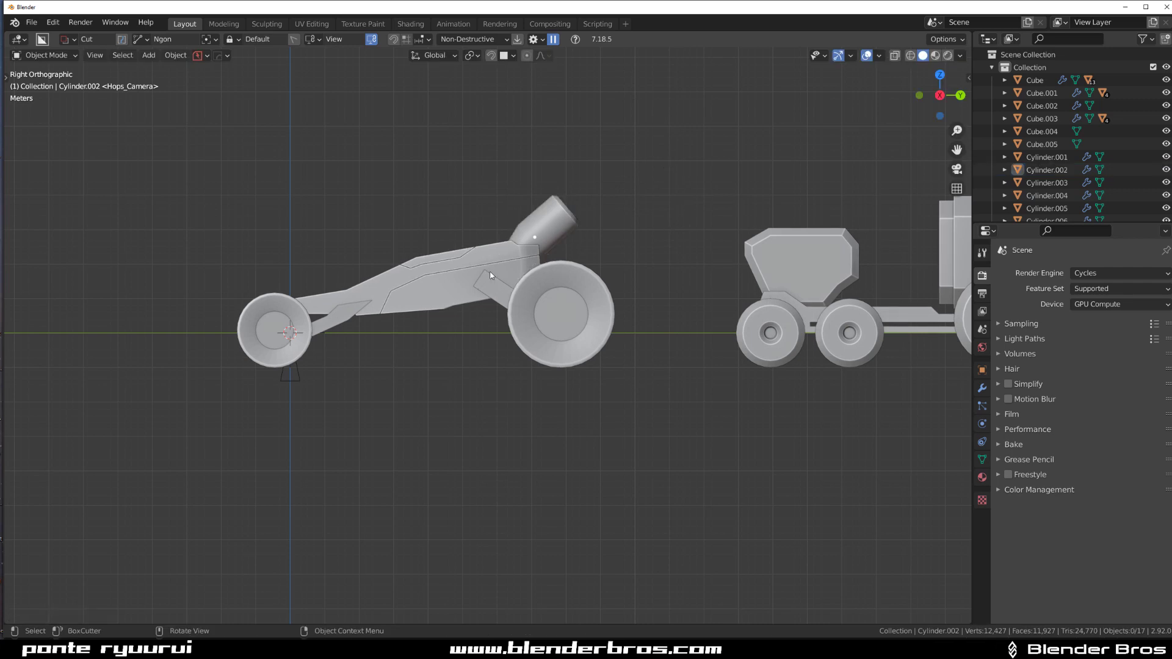
Select the dragster's upper body shell in the right side view.
scroll(442, 371, "up", 2)
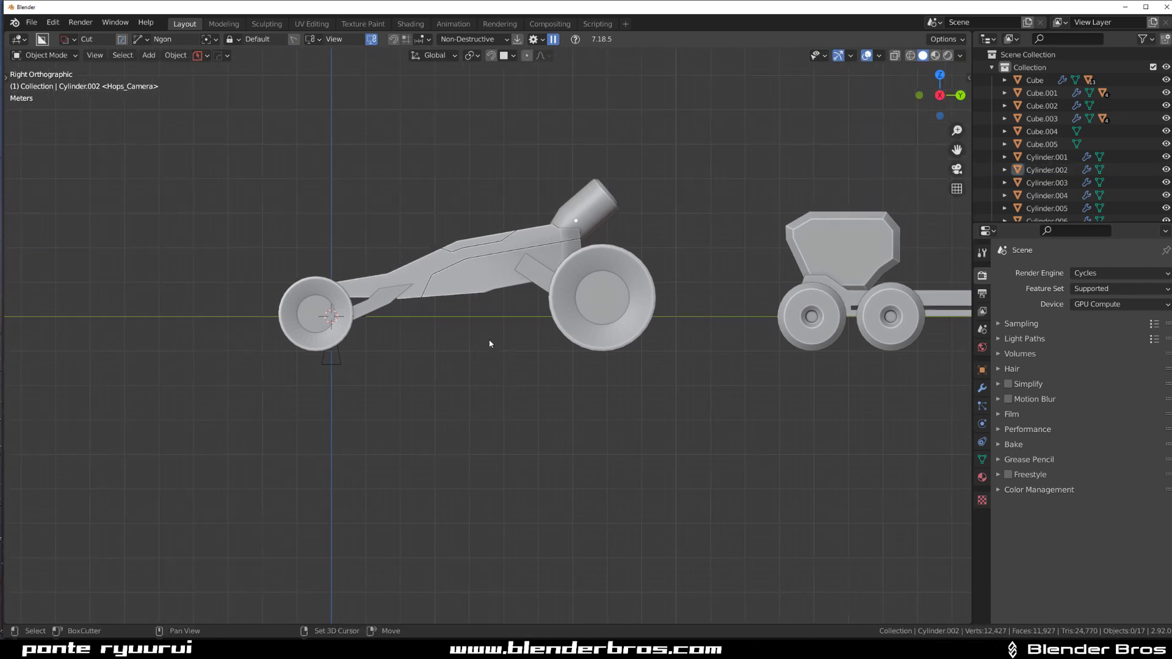
left_click(369, 271)
middle_click_drag(404, 255, 425, 267, "shift")
Try a BoxCutter Ngon cut about 8.24 by 2.85 that slices off the body shell's thin nose diagonally, and undo it.
key("d")
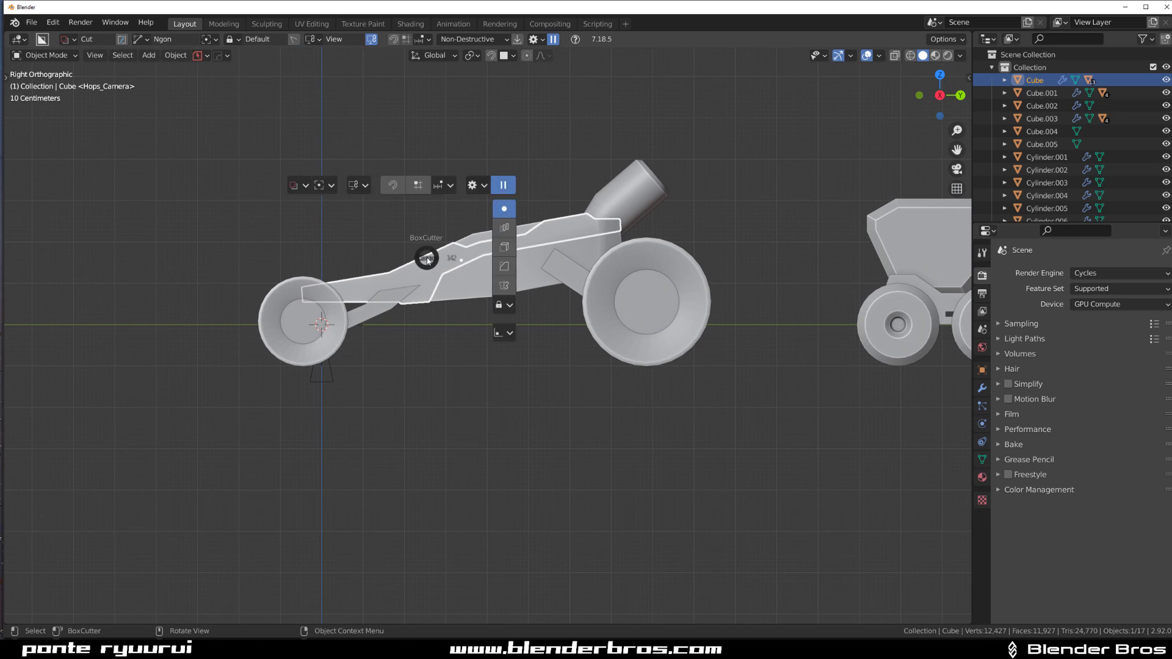
left_click(442, 246)
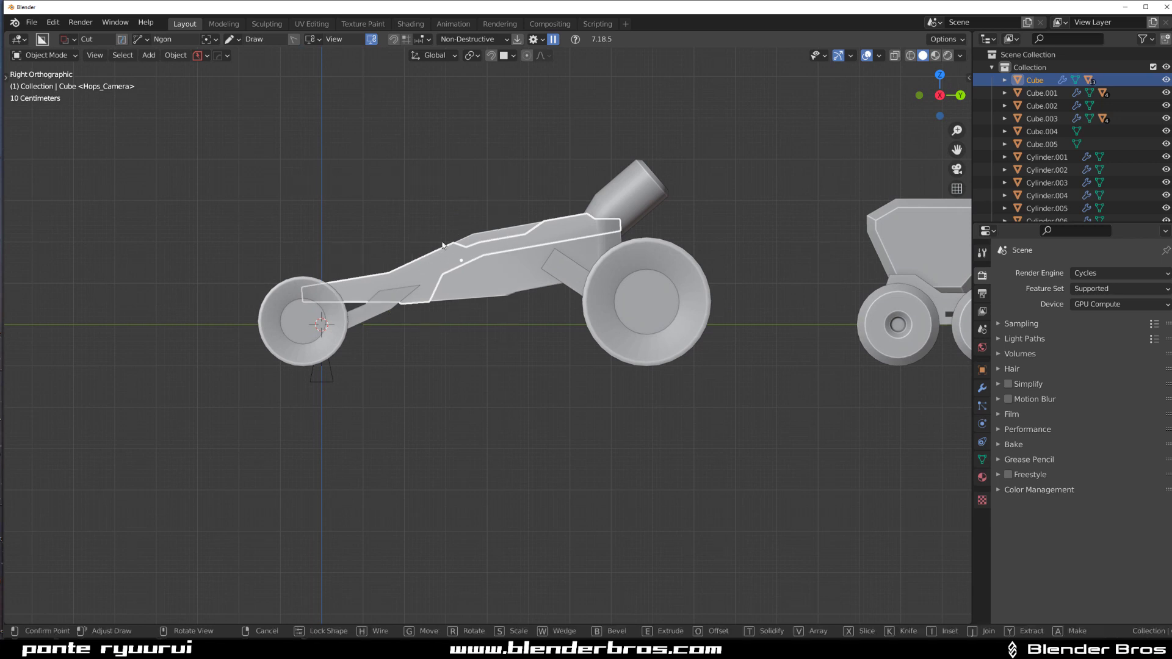
left_click(296, 339)
key("space")
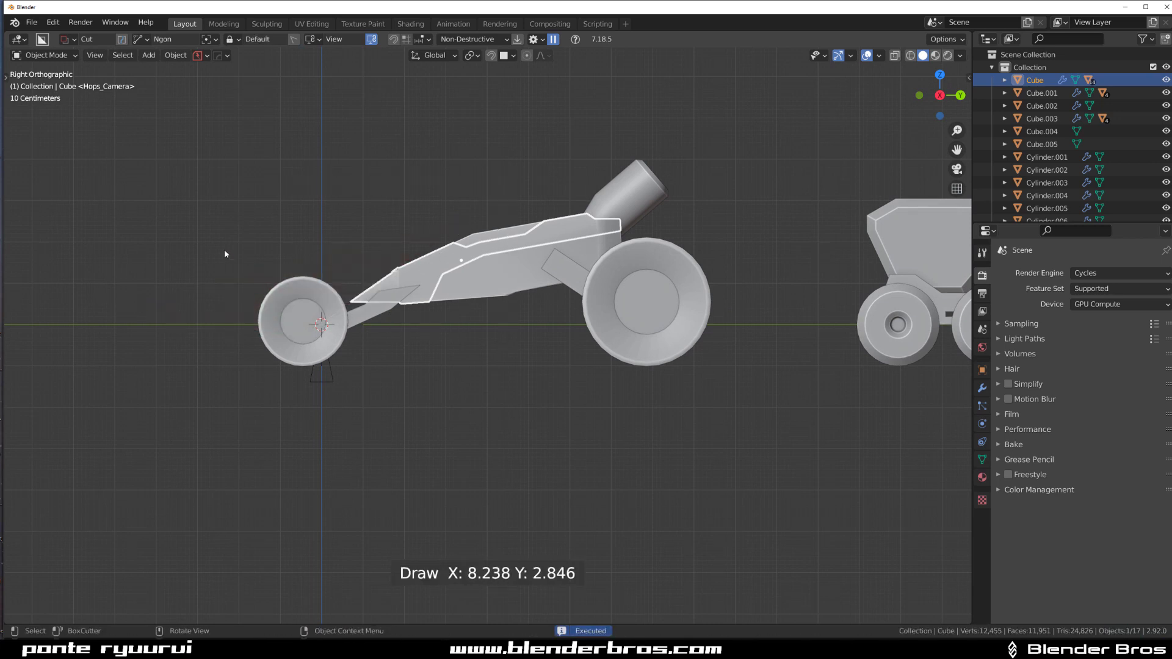
middle_click_drag(334, 235, 367, 251)
key("ctrl+z")
key("KP_3")
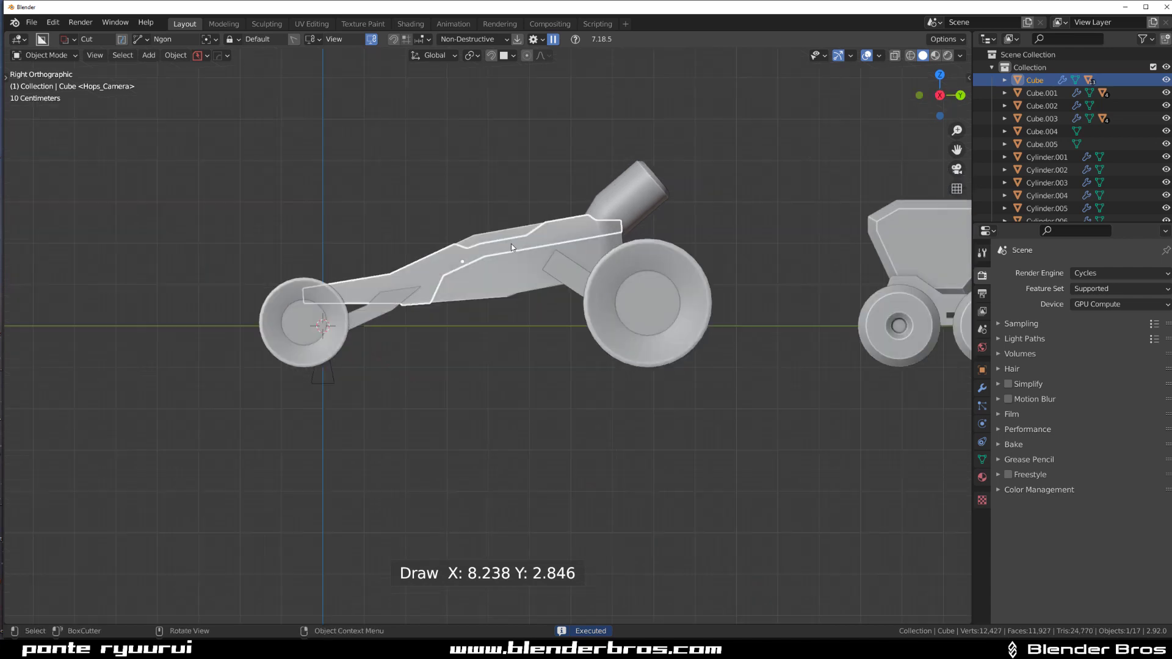
Cut the thin nose off the upper body shell with a triangular Ngon cut about 6.95 by 3.80, slanted behind the front wheel.
left_click(416, 206)
left_click(373, 360)
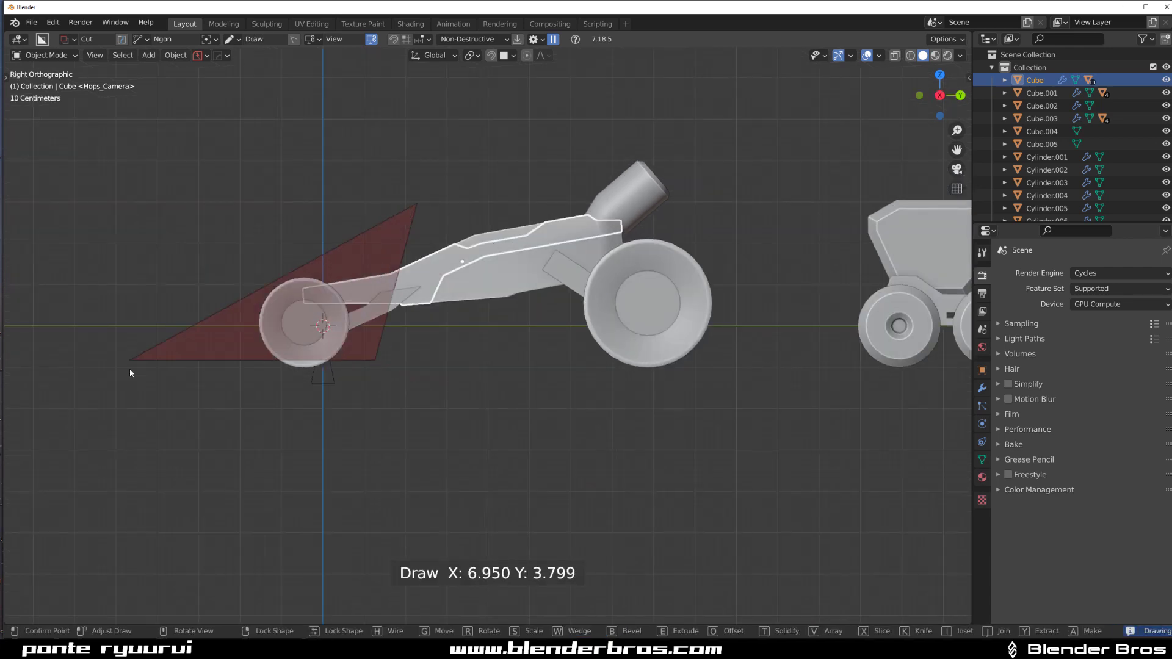
key("space")
middle_click_drag(153, 371, 189, 384)
key("Tab")
key("Tab")
Sharpen the upper body shell with HOps and select its new front face for editing.
left_click(418, 265)
key("q")
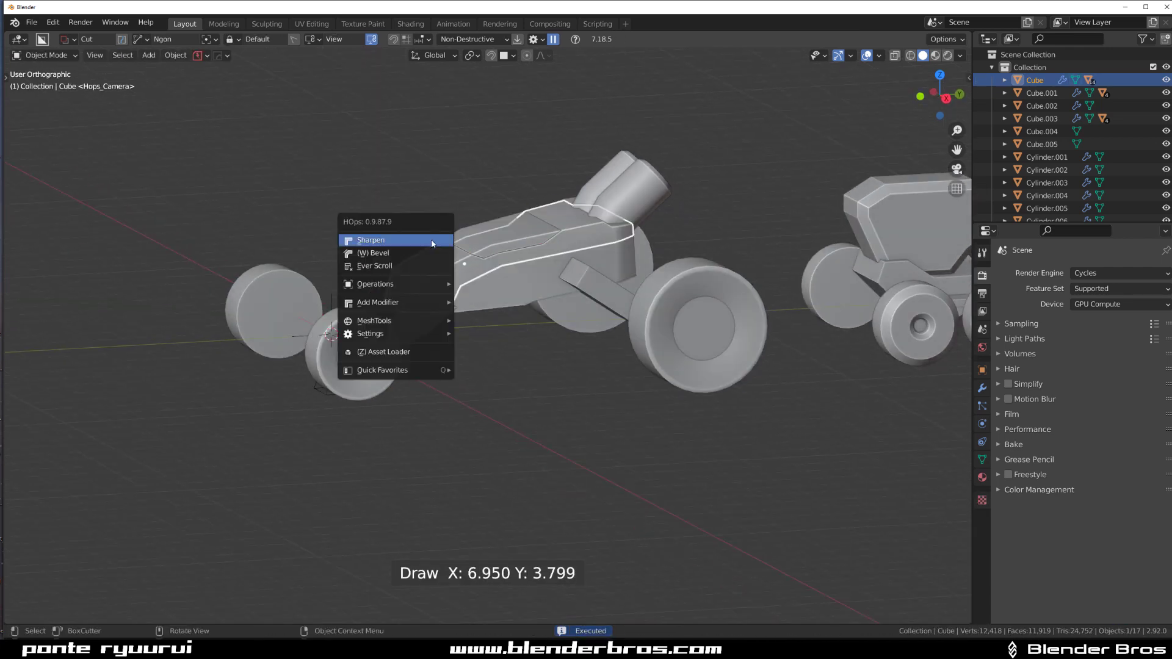
left_click(432, 243)
key("Tab")
left_click(482, 250)
left_click(398, 301)
key("Tab")
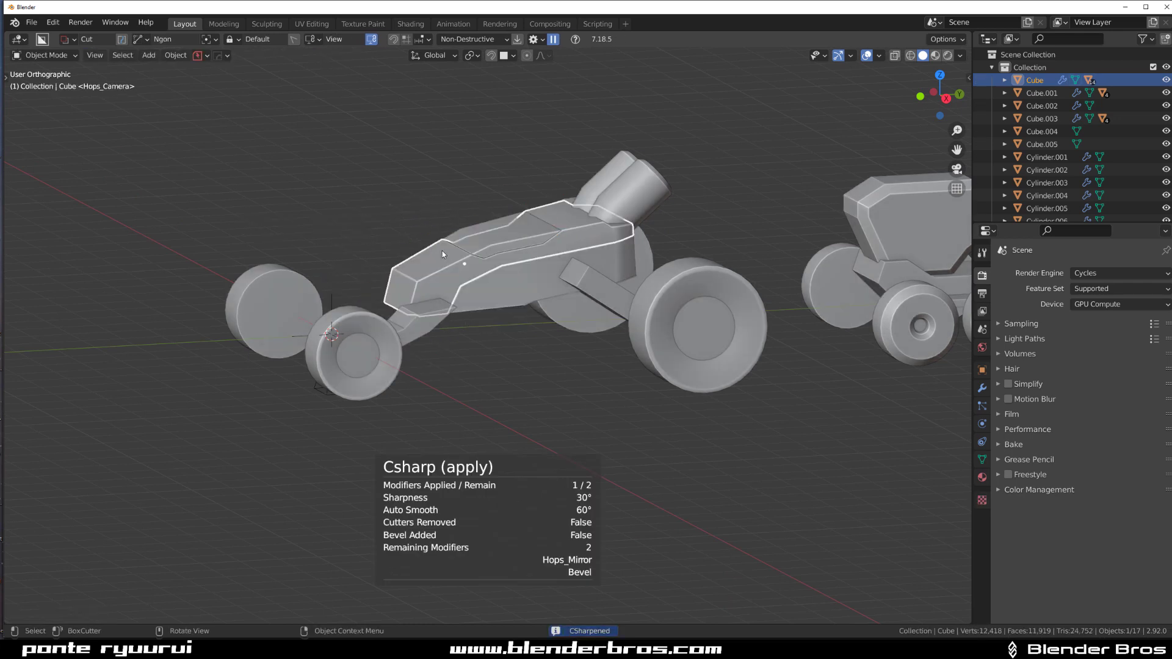
Smart Apply the body shell's mirror and inset its two selected front faces.
key("q")
mouse_move(439, 314)
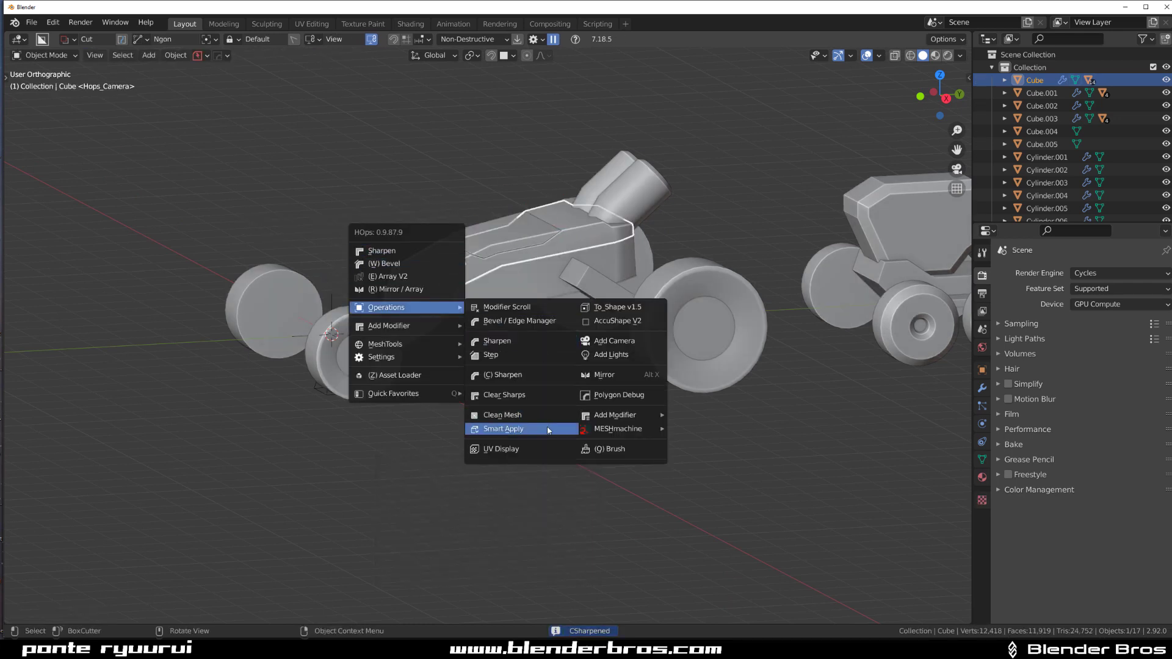
left_click(506, 429)
key("Tab")
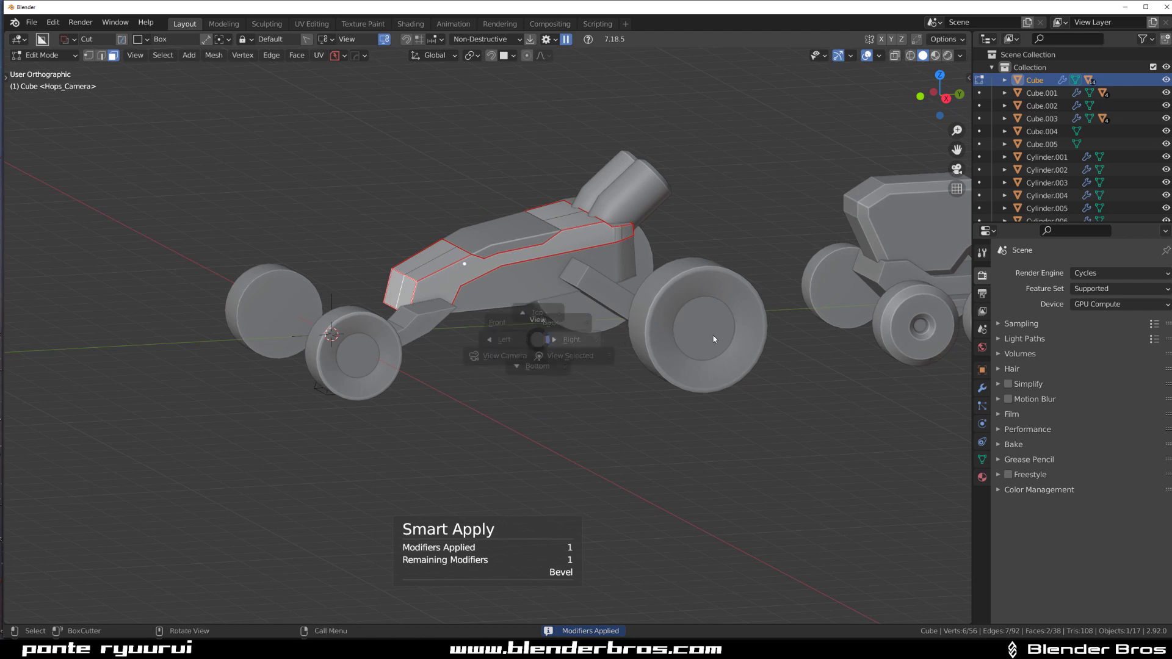
middle_click_drag(722, 338, 645, 318)
key("i")
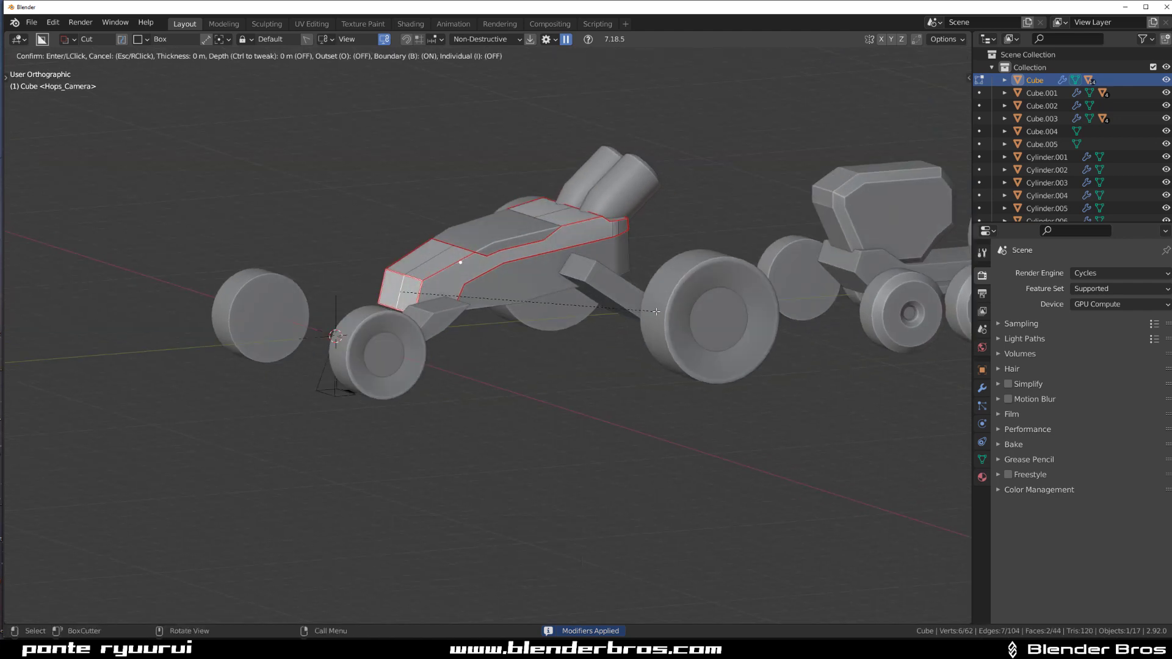
left_click(625, 307)
Extrude the inset front faces in the right side view and move them about 0.5 m forward and 1.4 m down.
key("grave")
left_click(706, 308)
key("e")
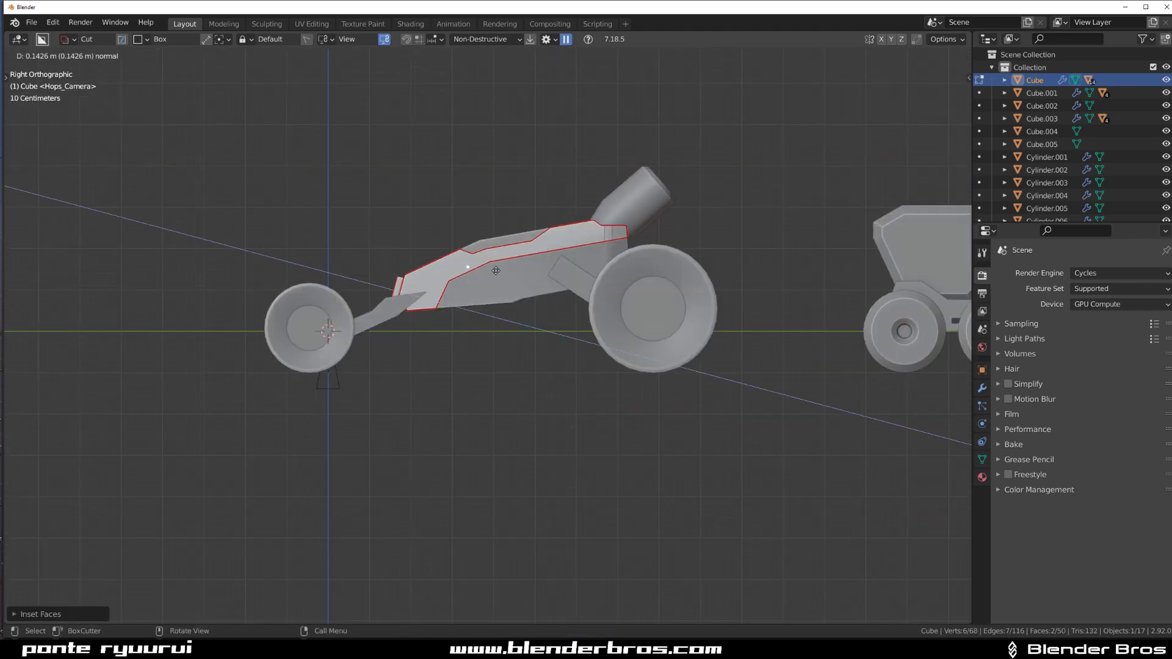
left_click(420, 259)
key("g")
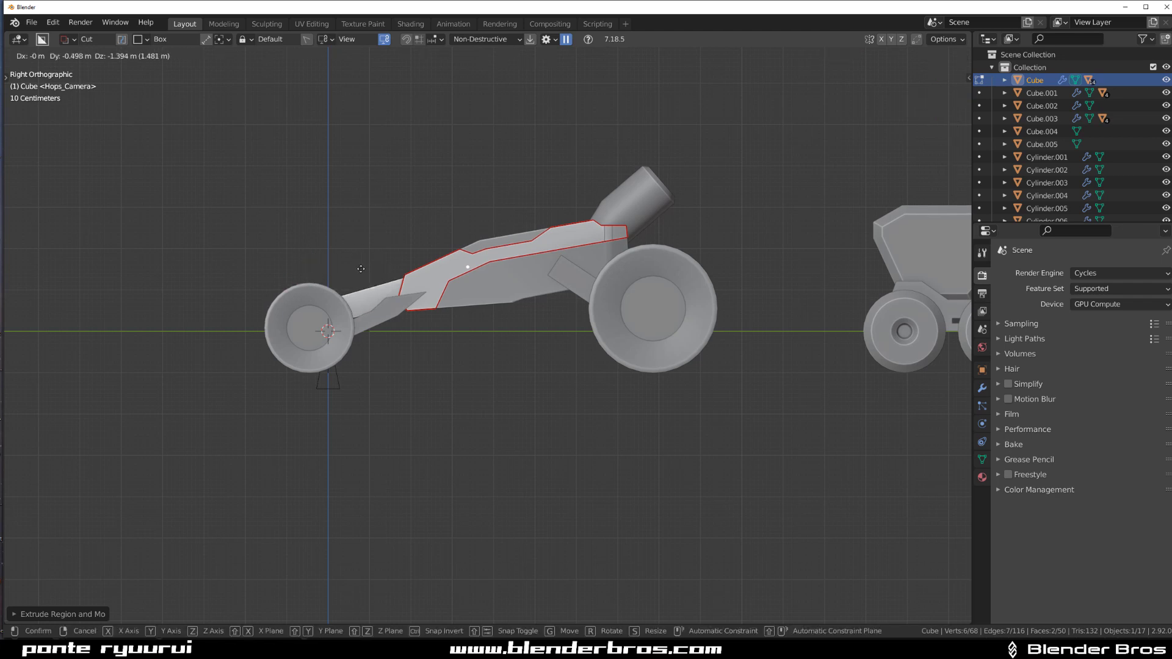
left_click(416, 249)
Scale down the extruded nose tip, move it slightly forward between the front wheels, and leave editing with nothing selected.
key("s")
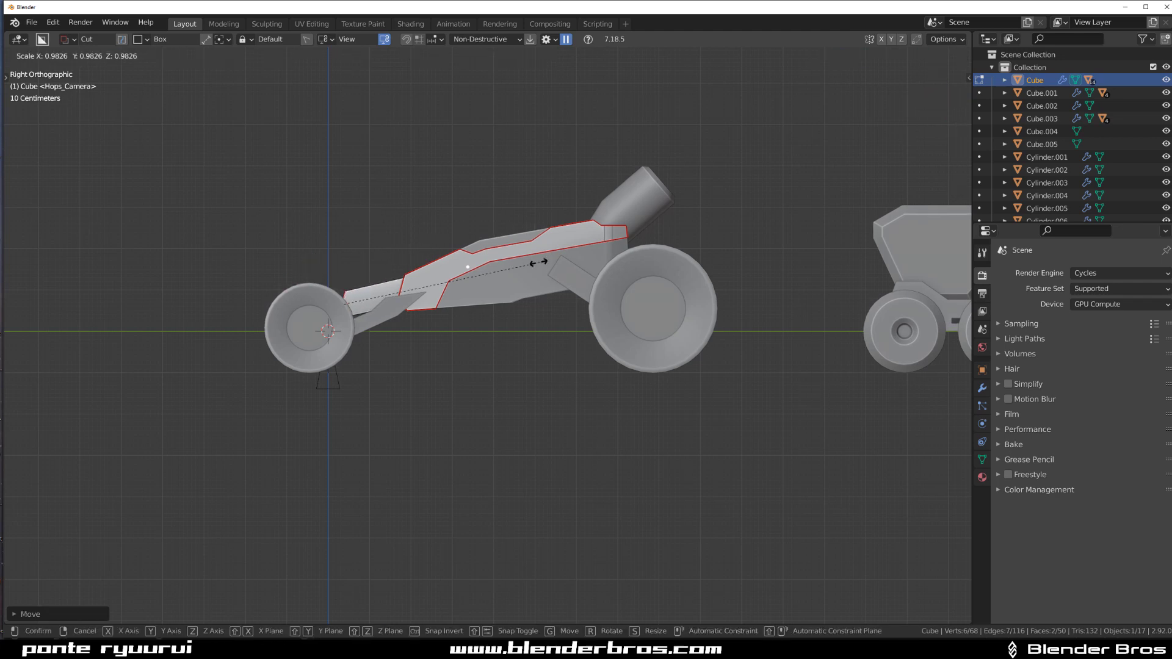
left_click(464, 275)
key("g")
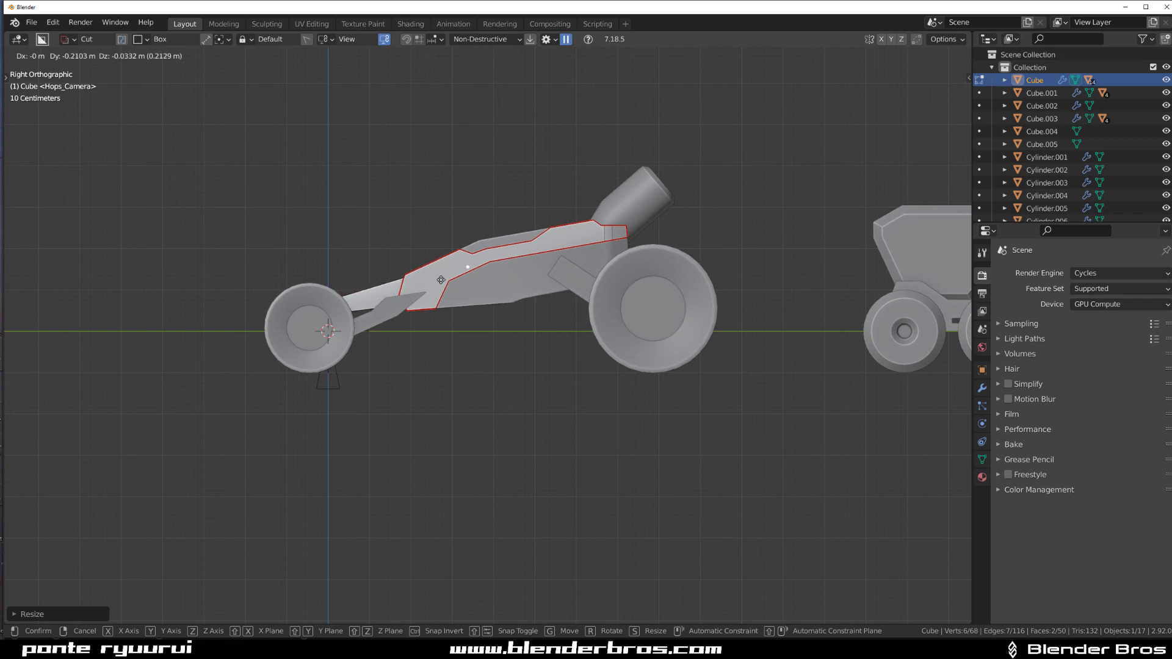
left_click(439, 272)
key("Tab")
left_click(437, 199)
scroll(402, 279, "down", 2)
left_click(442, 352)
scroll(443, 356, "up", 2)
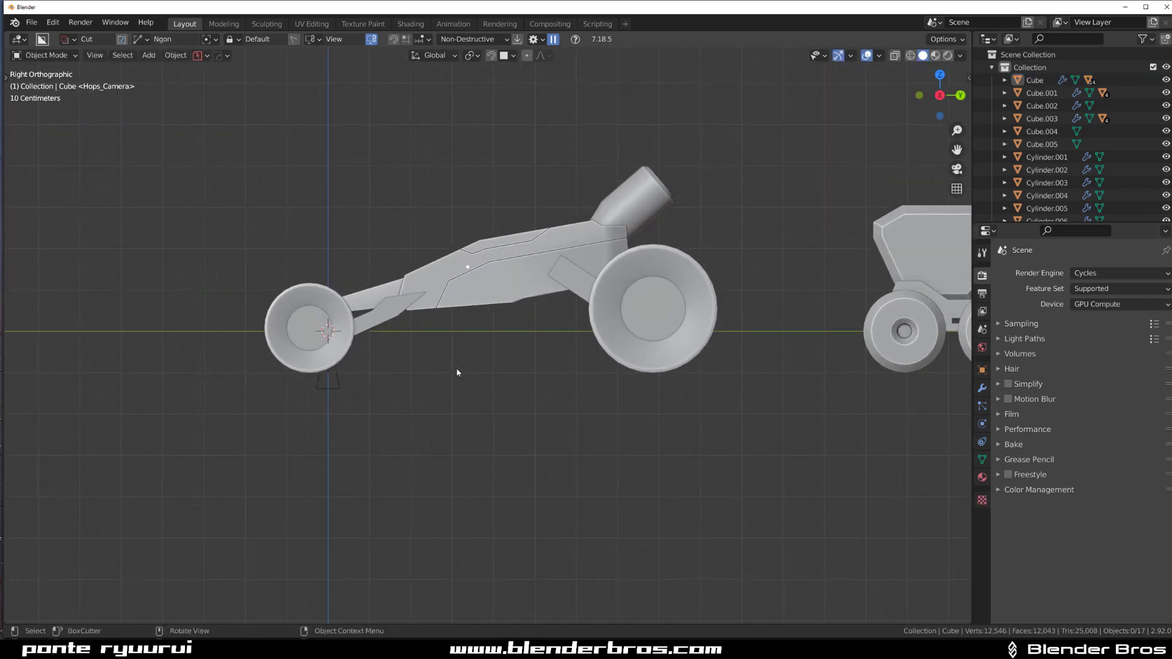
Examine the dragster's reshaped nose and compare the dragster's shape with the six-part truck's cab and cargo container in side view.
middle_click_drag(398, 340, 545, 360)
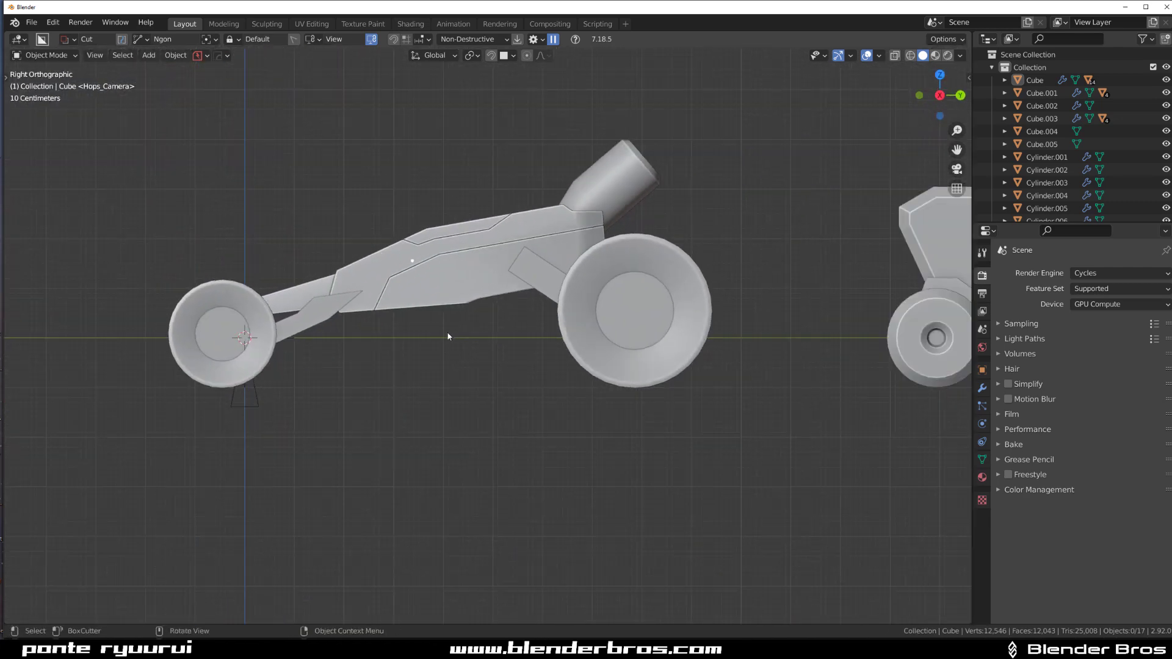
scroll(448, 336, "down", 6)
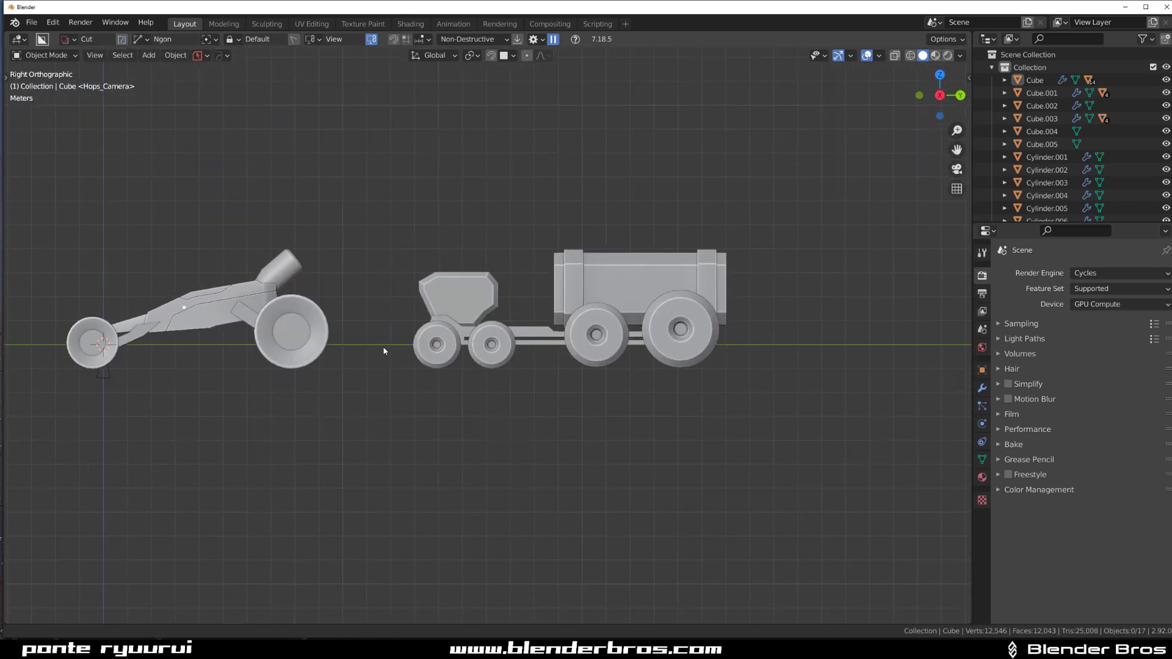
middle_click_drag(383, 351, 380, 346, "shift")
scroll(427, 341, "up", 2)
scroll(445, 352, "up", 3)
middle_click_drag(627, 311, 568, 330, "shift")
scroll(416, 322, "down", 1)
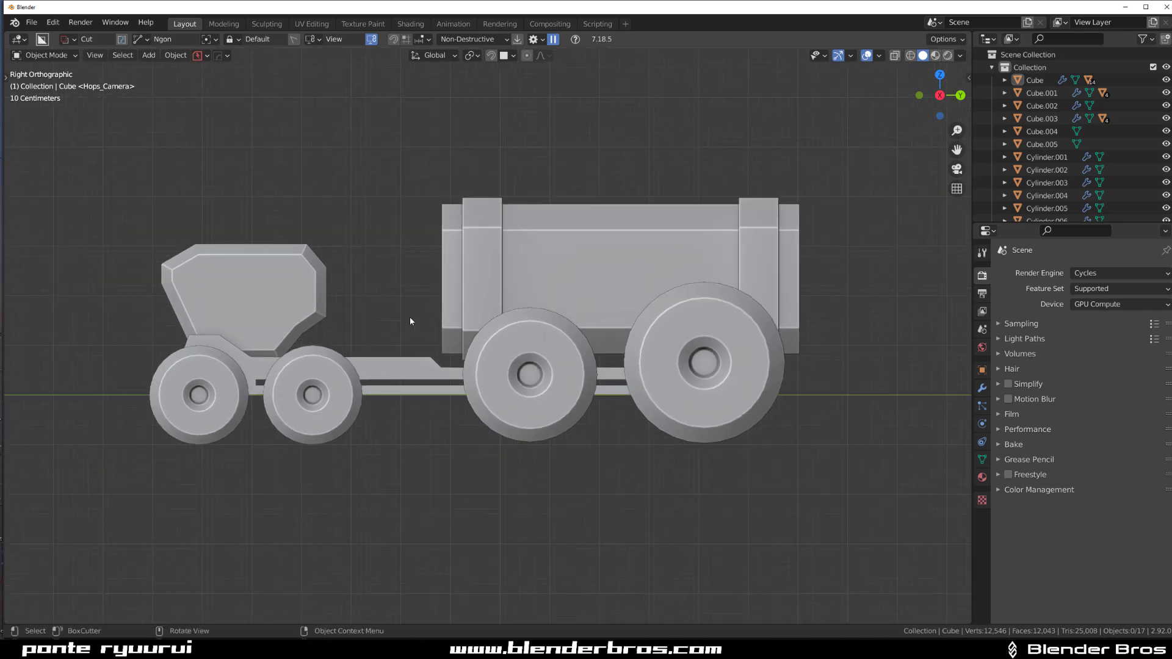
scroll(391, 244, "down", 1)
scroll(347, 196, "up", 2)
scroll(346, 195, "down", 3)
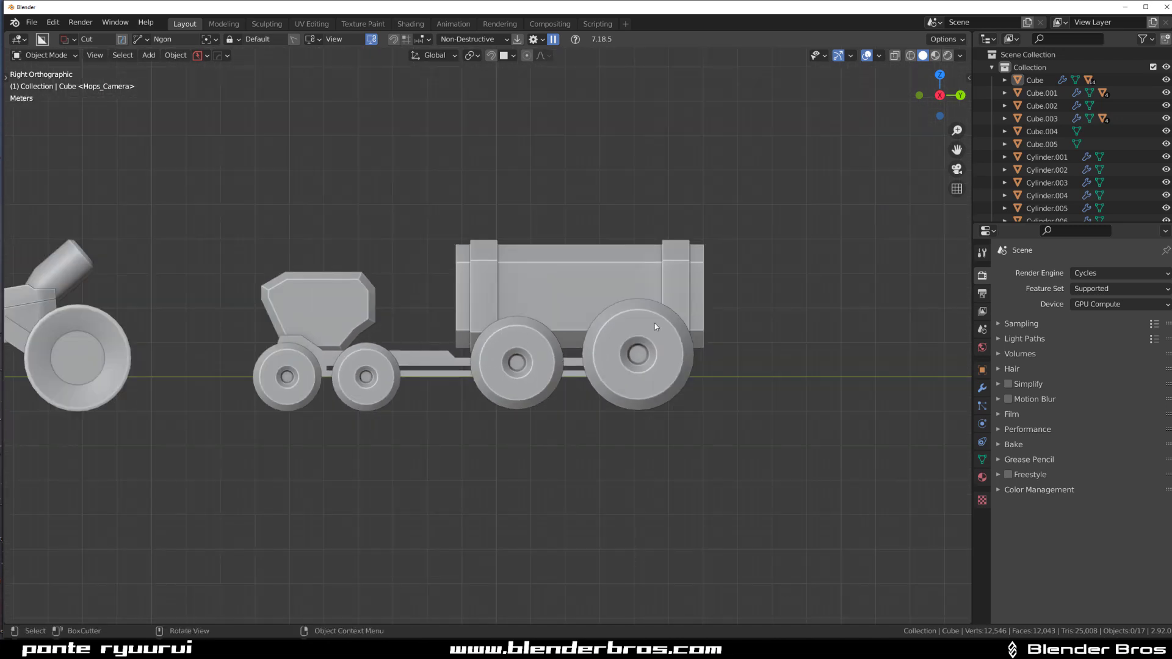
scroll(480, 333, "up", 2)
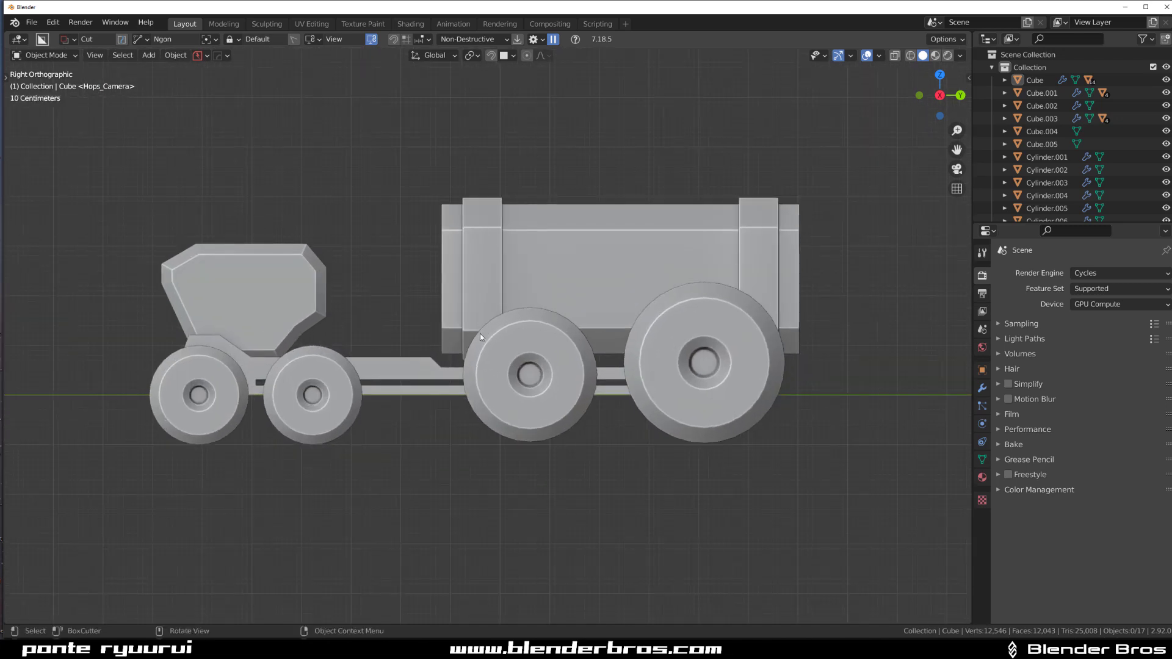
middle_click_drag(481, 331, 446, 312)
key("grave")
left_click(680, 286)
scroll(442, 312, "up", 2)
scroll(452, 312, "up", 1)
Select the truck's cargo container and try to draw a small BoxCutter box on the edge of its front band.
left_click(376, 268)
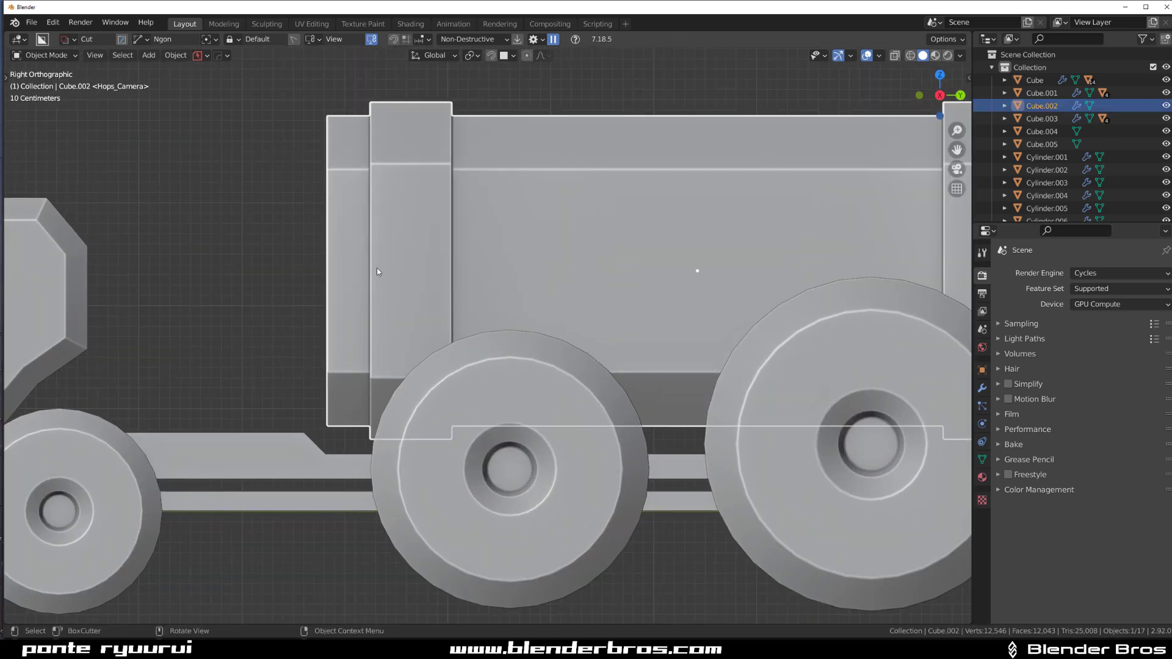
scroll(421, 269, "up", 2)
middle_click_drag(341, 207, 485, 252, "shift")
scroll(485, 253, "up", 2)
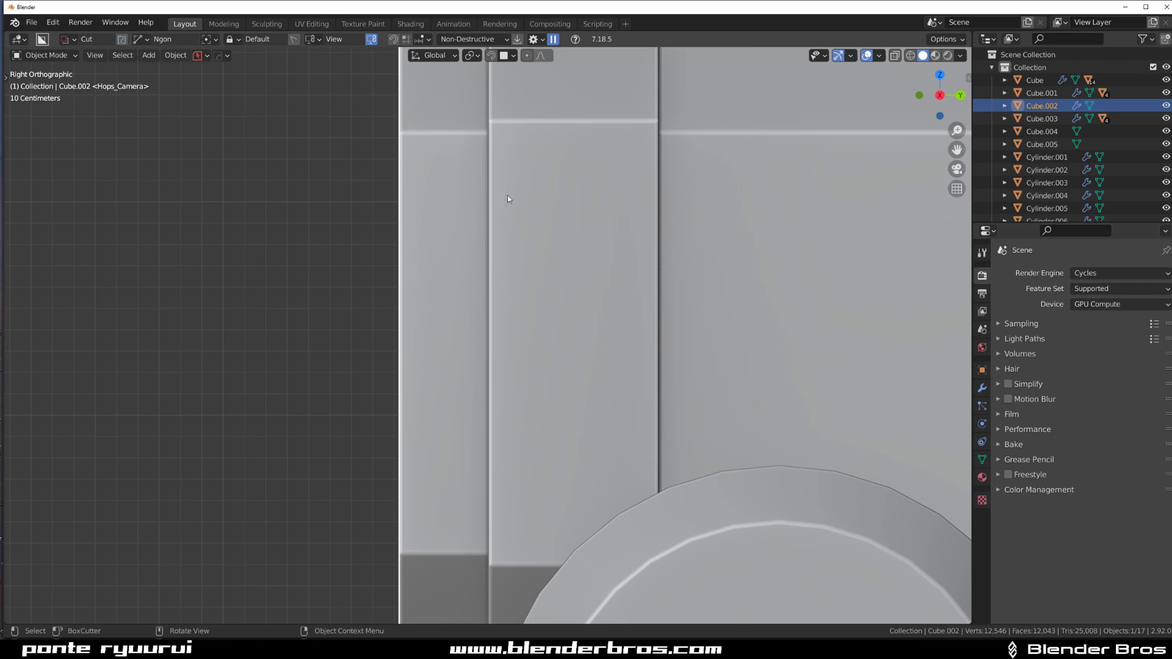
key("d")
left_click(450, 283)
left_click_drag(507, 178, 501, 203)
key("Escape")
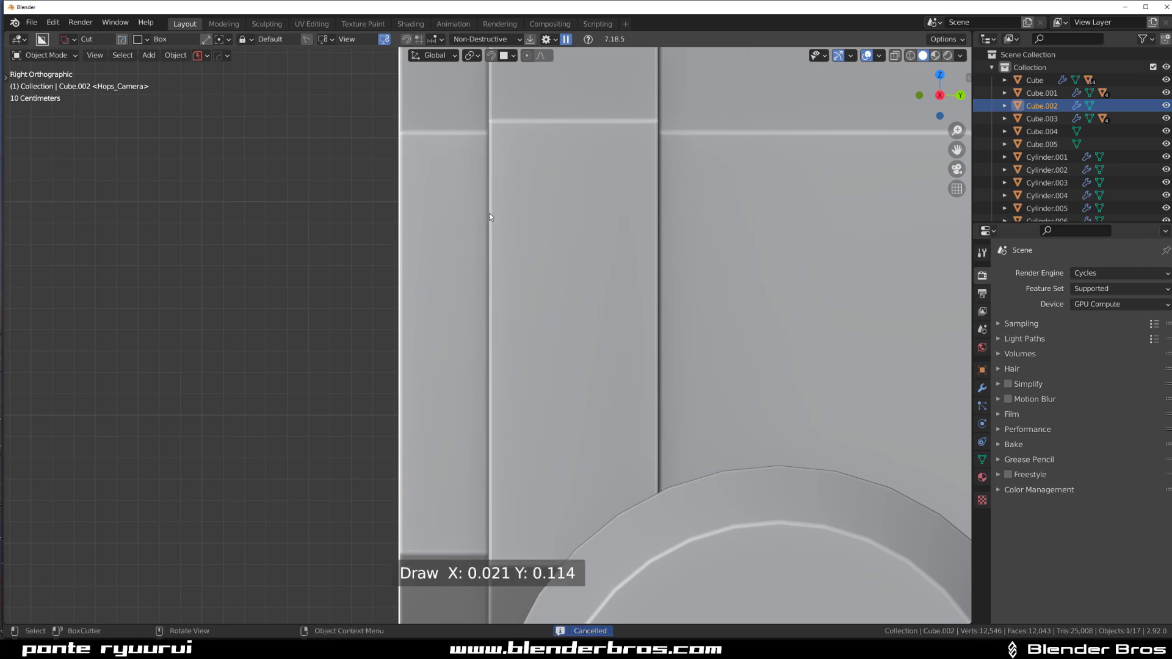
right_click(493, 223)
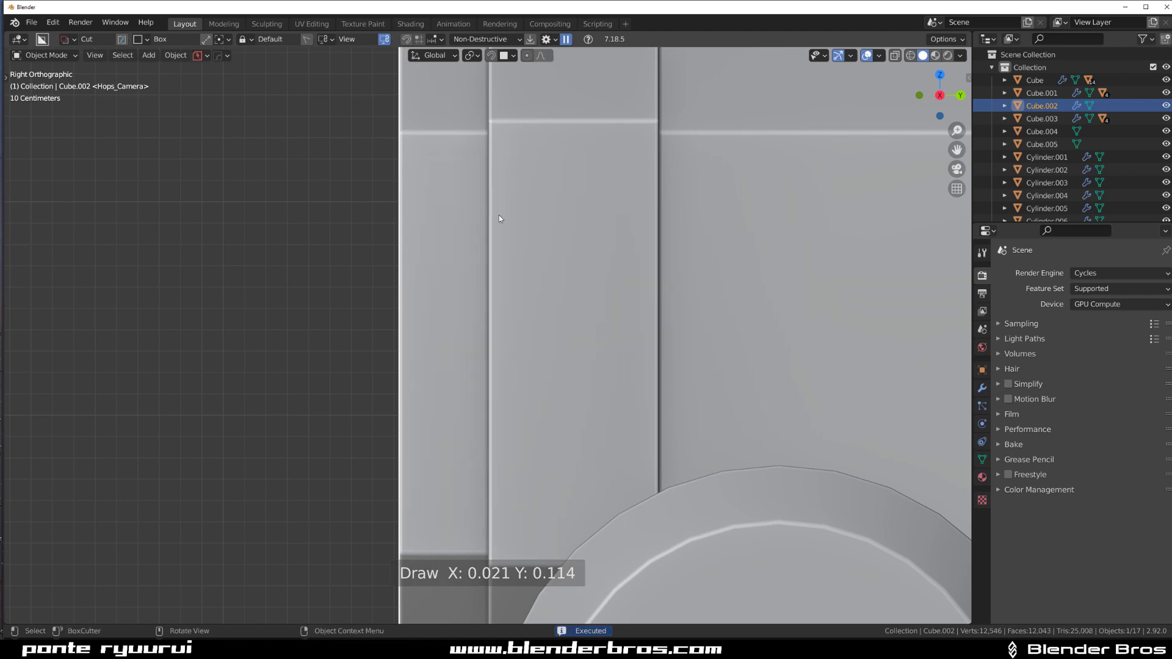
Try cutting a small rectangular notch 0.078 deep into the front edge of the cargo container's front band.
mouse_move(490, 214)
left_mouse_down()
mouse_move(490, 258)
mouse_move(480, 262)
left_mouse_up()
middle_click_drag(479, 262, 622, 401)
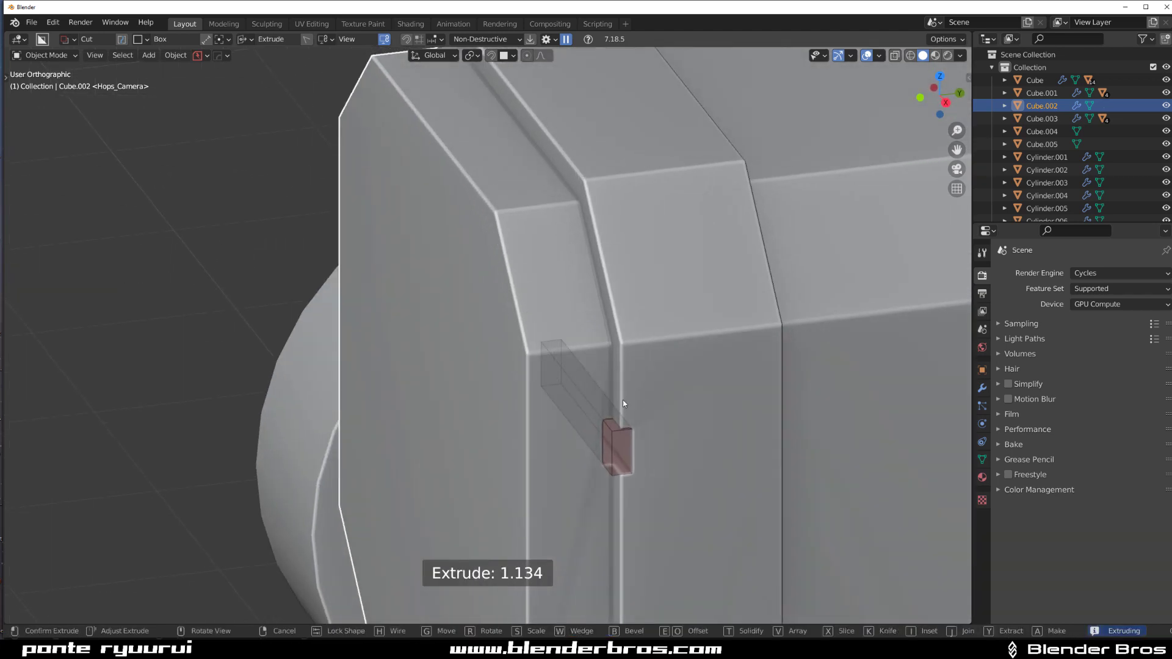
left_click(609, 455)
scroll(630, 452, "down", 1)
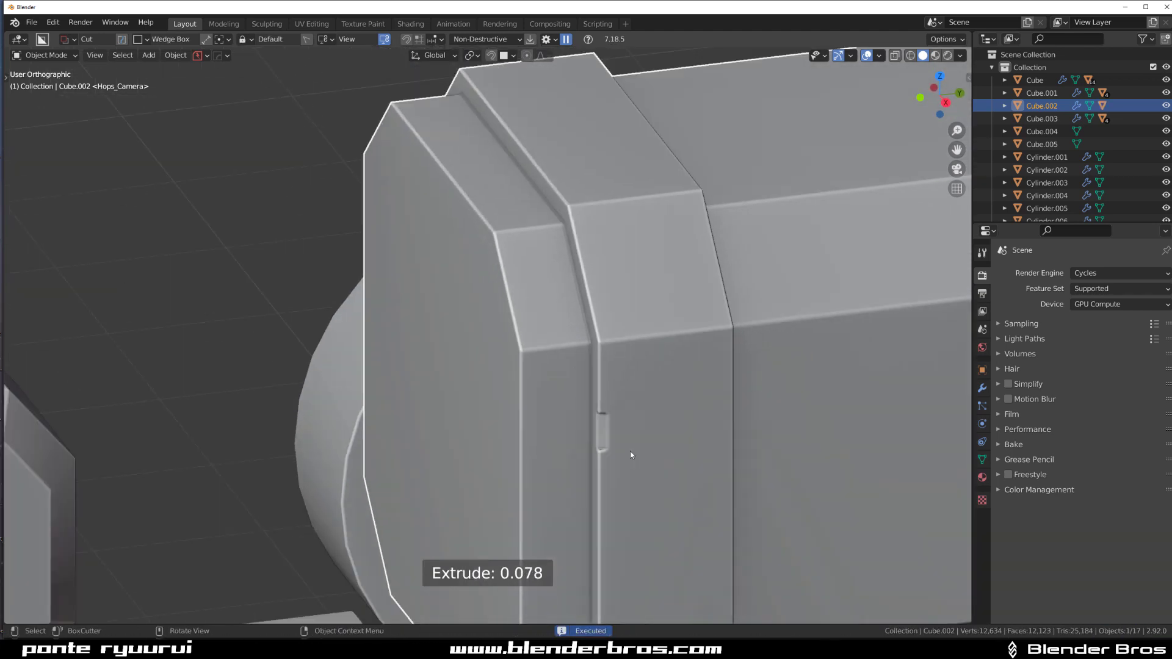
key("KP_3")
scroll(724, 433, "down", 4)
scroll(533, 332, "down", 2)
scroll(507, 333, "down", 1)
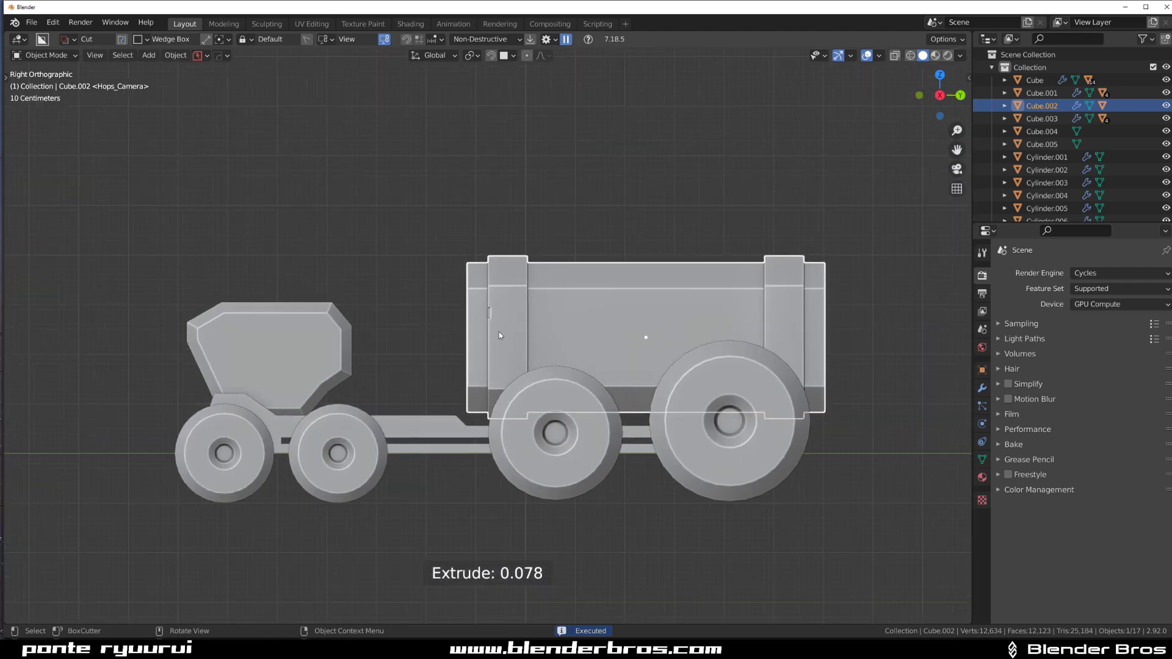
Undo the notch cut and the selection of the cargo container.
scroll(512, 331, "up", 1)
middle_click_drag(512, 331, 487, 231, "shift")
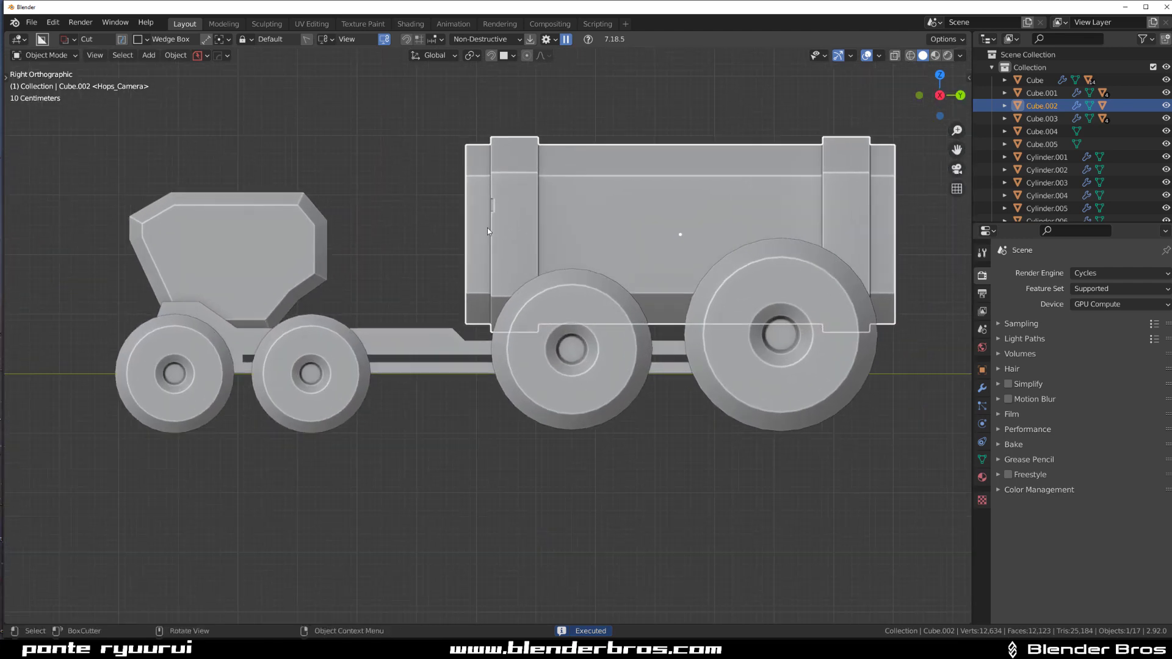
key("ctrl+z")
scroll(519, 266, "down", 2)
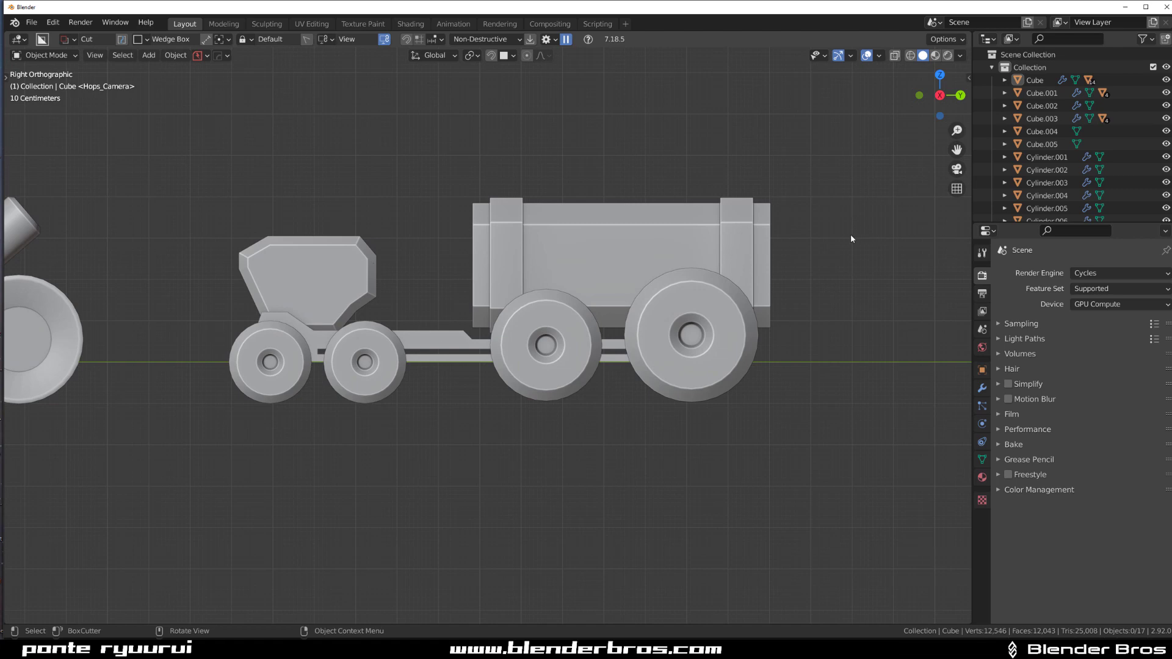
Examine the truck and the dragster side by side in the right view to compare their proportions.
middle_click_drag(335, 340, 583, 296, "shift")
scroll(562, 296, "up", 2)
scroll(564, 289, "down", 5)
scroll(535, 321, "up", 3)
key("grave")
left_click(675, 273)
scroll(549, 305, "down", 4)
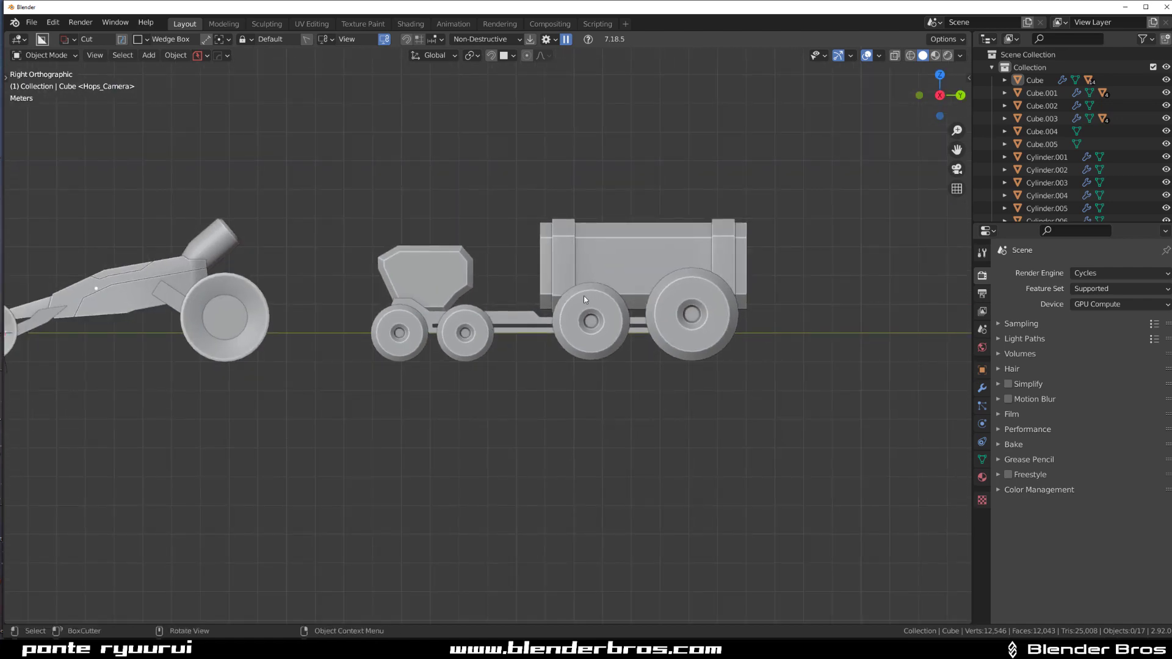
key("alt+v")
scroll(474, 332, "down", 2)
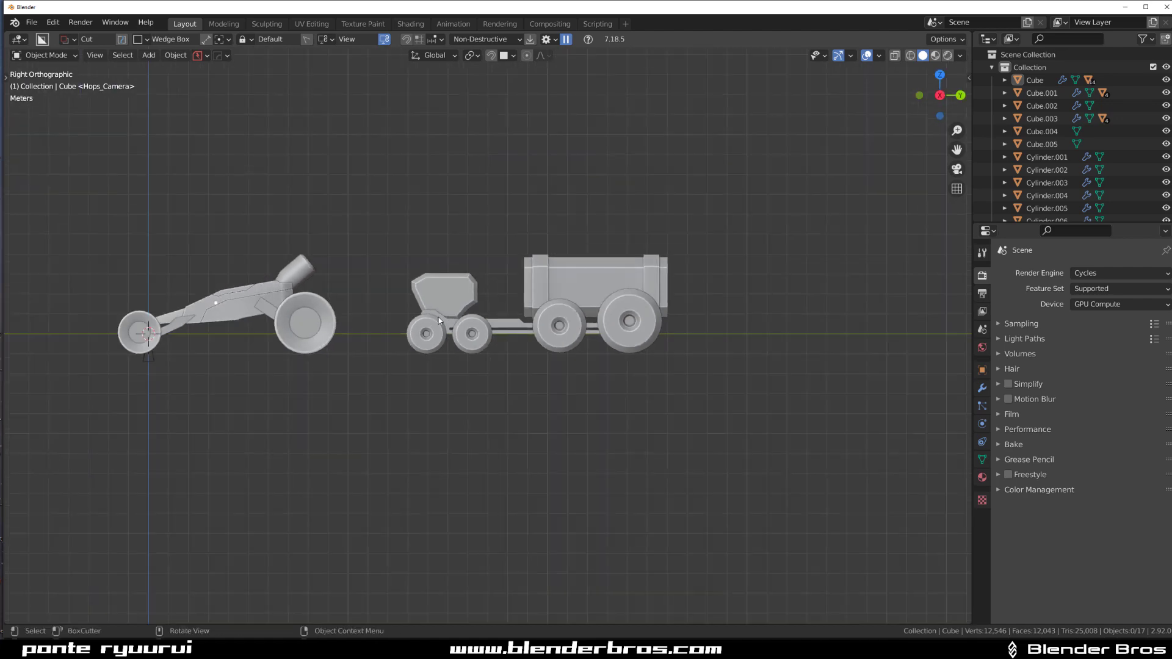
scroll(232, 323, "up", 3)
middle_click_drag(317, 306, 319, 311, "shift")
Switch to the reference image board and examine the sci-fi spacecraft and landing gear pictures up close.
key("alt+Tab")
middle_click_drag(317, 269, 677, 296)
scroll(493, 276, "up", 3)
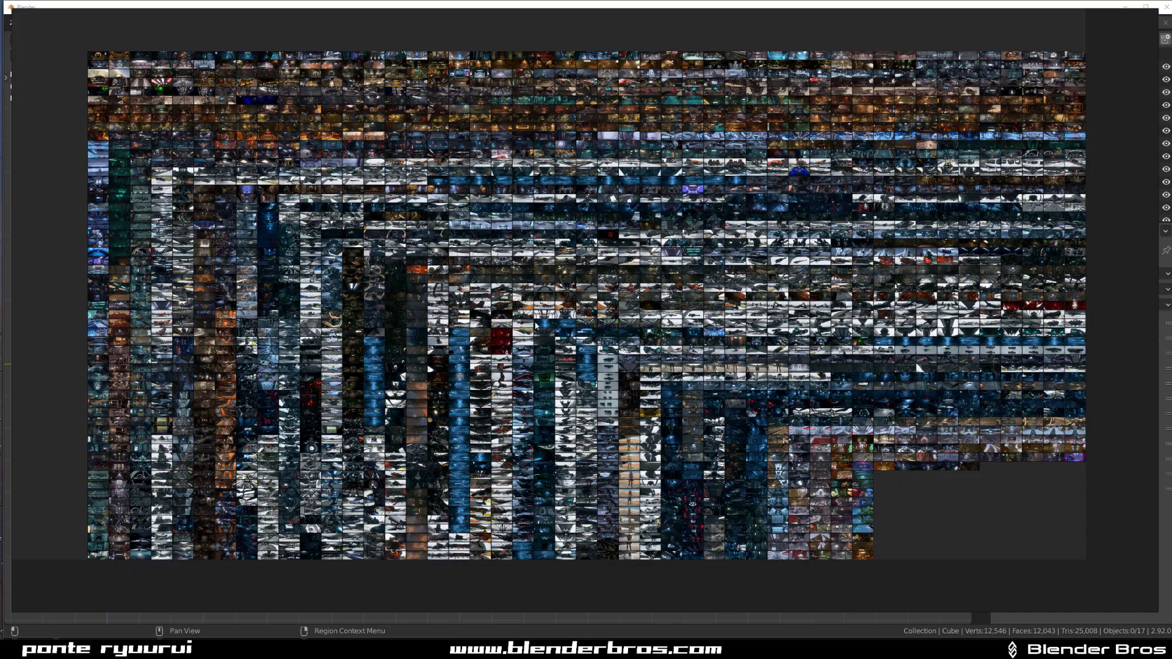
scroll(520, 339, "up", 12)
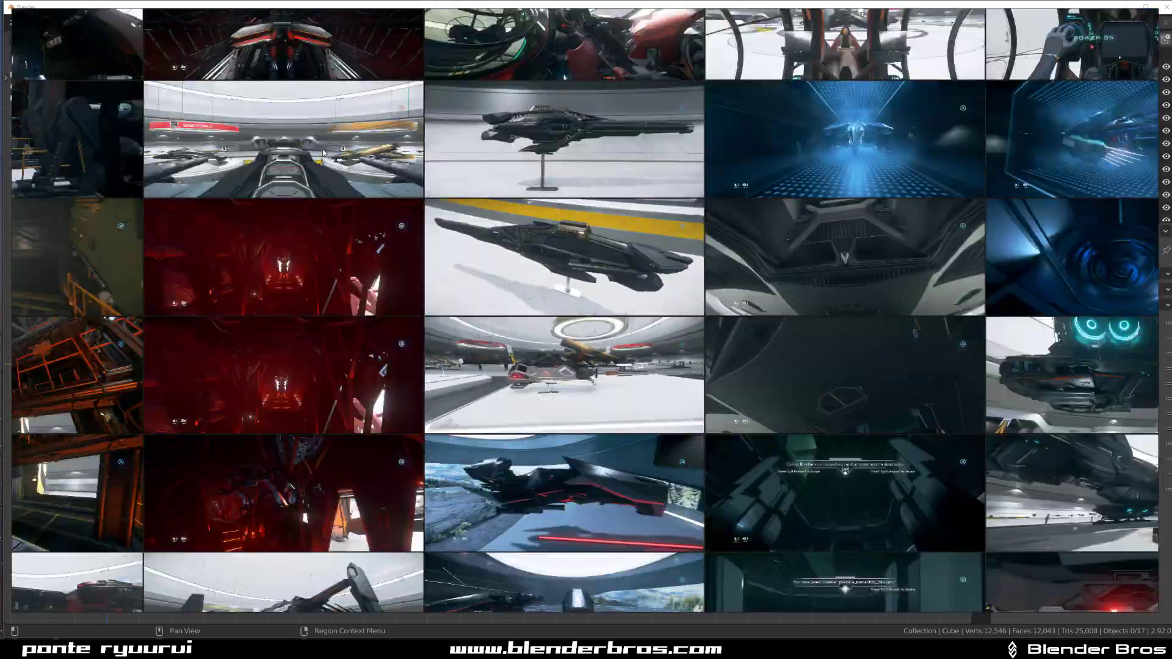
scroll(323, 152, "down", 2)
middle_click_drag(75, 63, 554, 349)
scroll(295, 297, "up", 4)
middle_click_drag(296, 297, 790, 276)
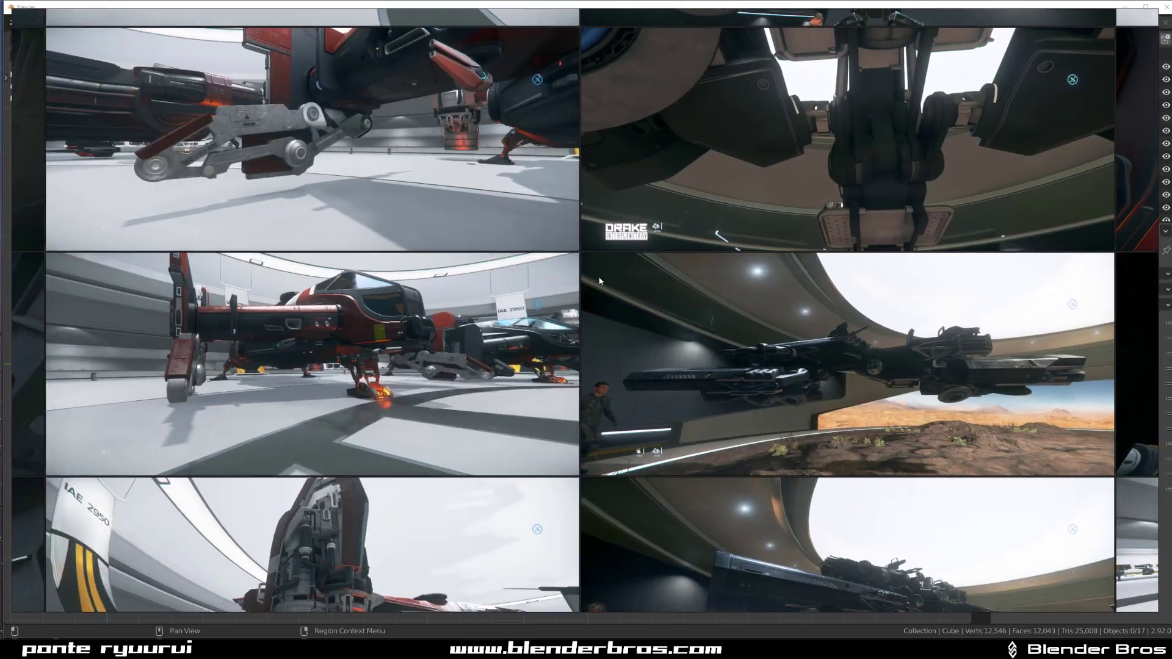
Examine the red spacecraft's cockpit, fuselage and wheeled landing gear up close in the reference images.
scroll(524, 238, "down", 2)
scroll(371, 367, "up", 5)
middle_click_drag(347, 228, 464, 388)
scroll(542, 319, "up", 3)
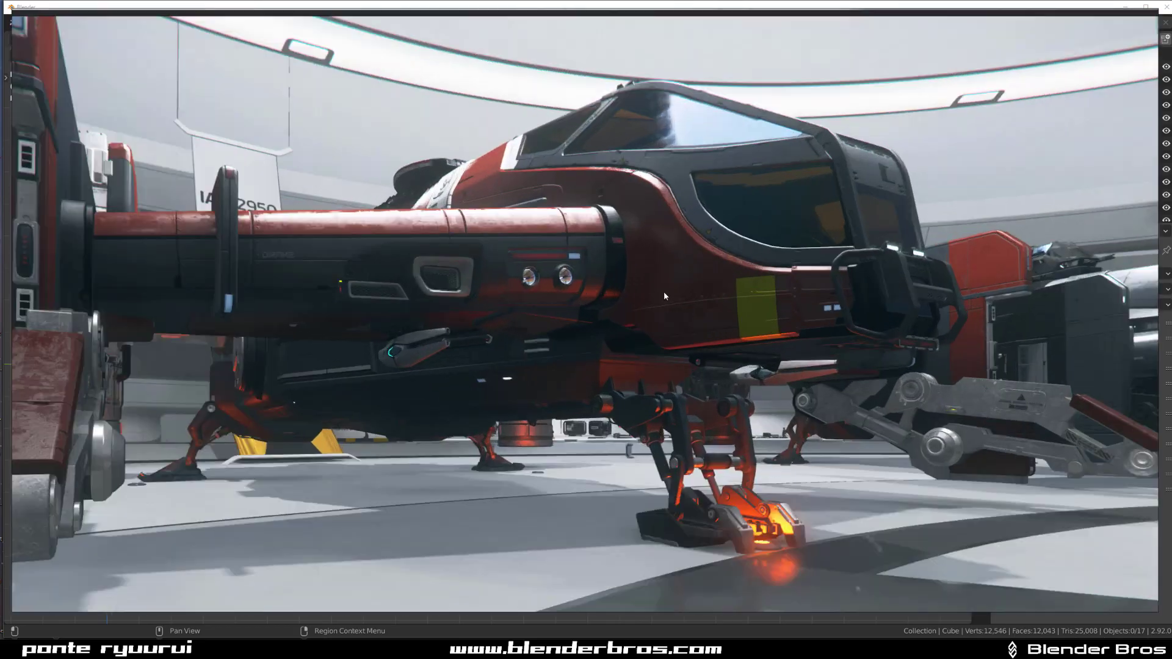
middle_click_drag(702, 283, 585, 428)
scroll(735, 268, "down", 2)
middle_click_drag(790, 136, 607, 486)
scroll(610, 490, "down", 3)
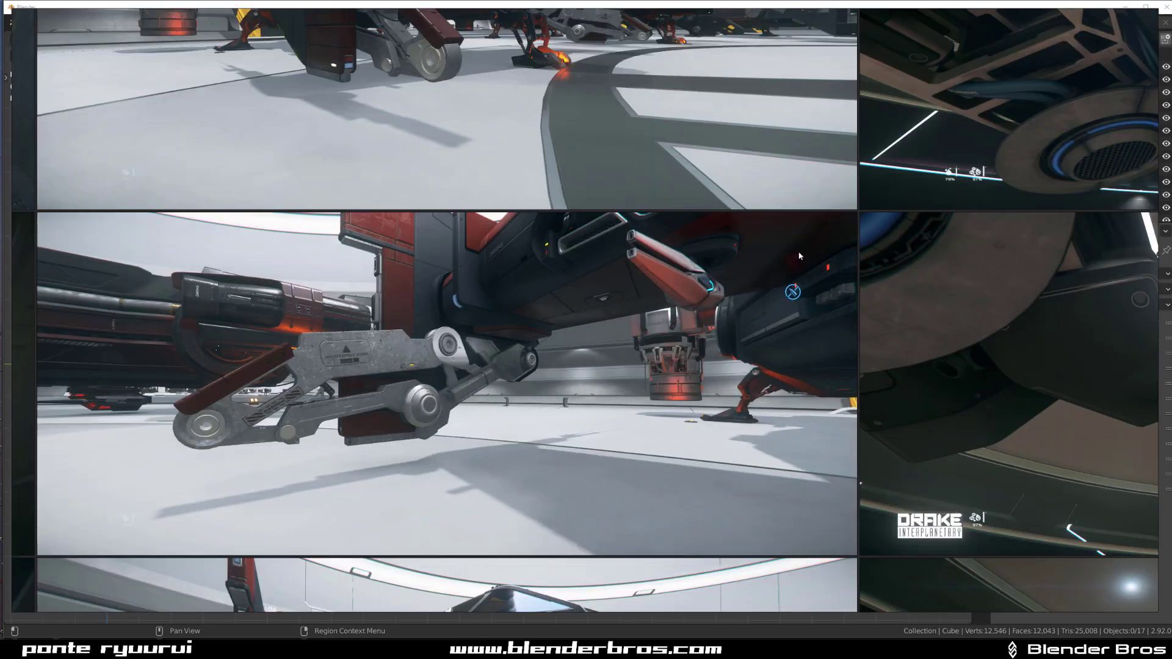
middle_click_drag(896, 134, 427, 336)
middle_click_drag(1035, 247, 1135, 352)
scroll(557, 355, "up", 3)
middle_click_drag(251, 309, 399, 311)
scroll(391, 401, "down", 5)
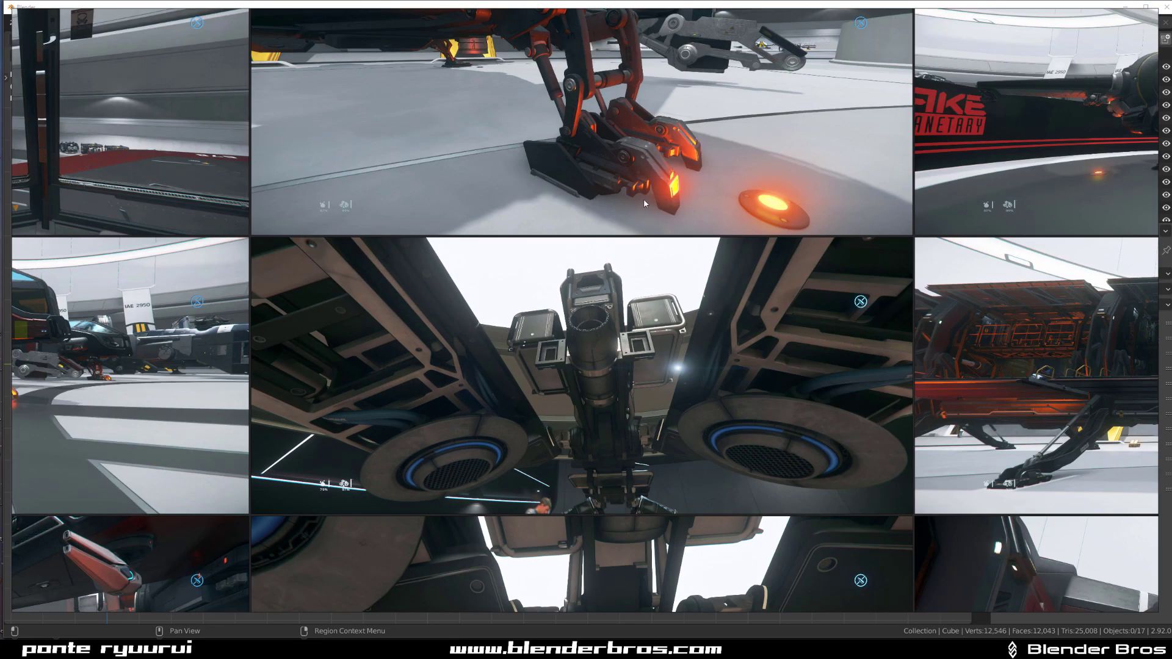
Examine the clawed landing foot and the perforated floor panels of the engine room and corridor pictures.
middle_click_drag(643, 199, 459, 446)
scroll(458, 443, "up", 3)
middle_click_drag(421, 274, 448, 403)
middle_click_drag(445, 169, 551, 274)
scroll(553, 277, "up", 4)
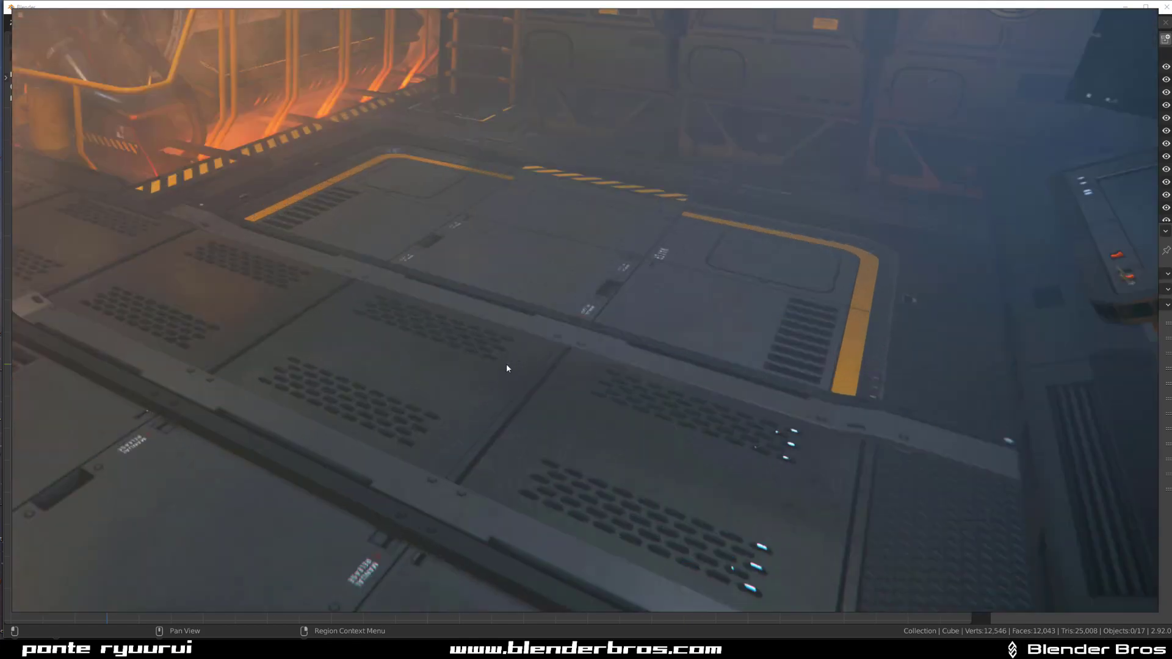
scroll(520, 173, "down", 4)
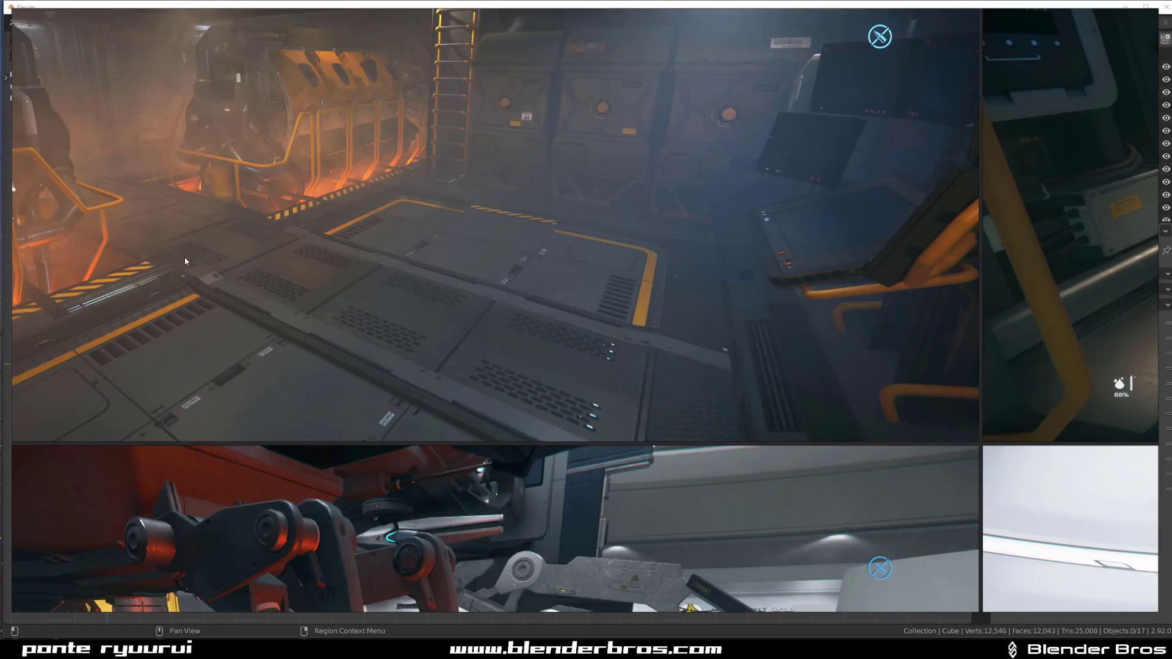
scroll(519, 244, "down", 4)
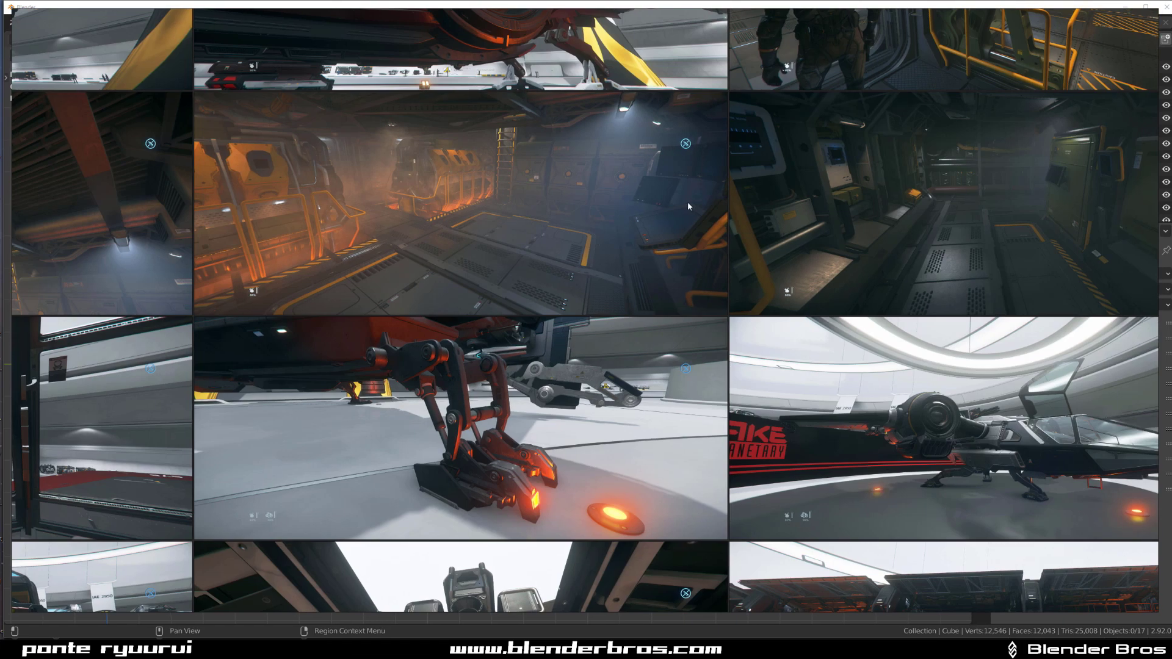
middle_click_drag(840, 195, 496, 293)
scroll(493, 296, "up", 5)
middle_click_drag(714, 342, 396, 287)
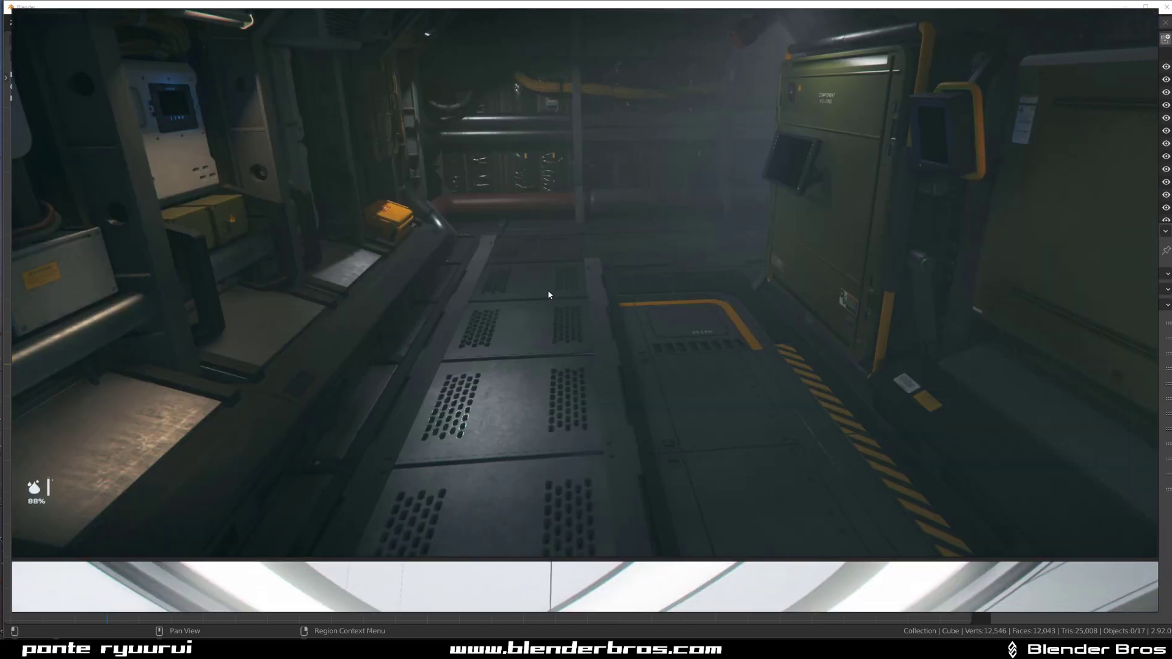
scroll(630, 317, "down", 6)
scroll(540, 275, "up", 3)
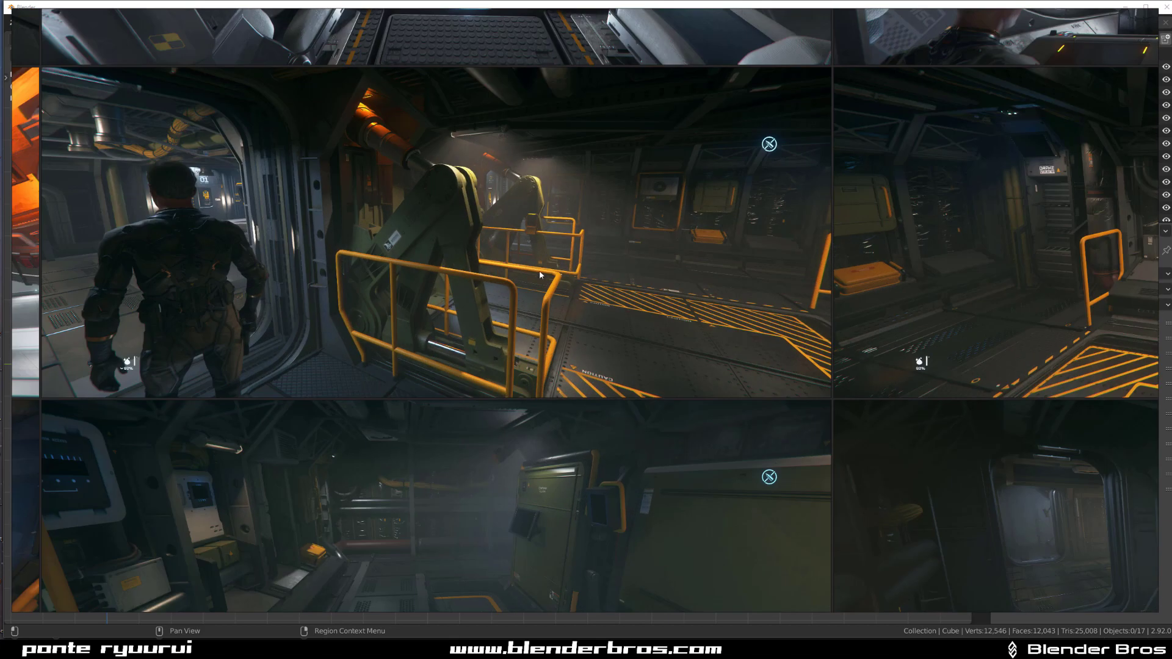
Examine the green hydraulic arms behind the yellow railings and the neighbouring ship interior pictures.
scroll(487, 243, "up", 4)
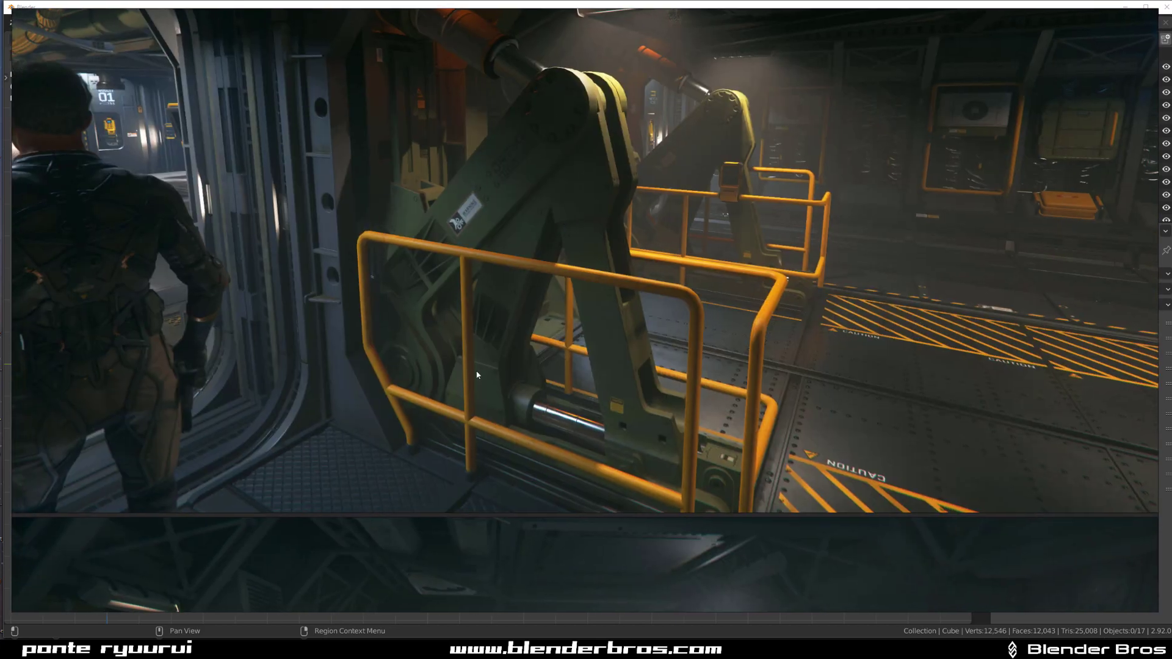
scroll(561, 259, "down", 5)
middle_click_drag(562, 259, 662, 404)
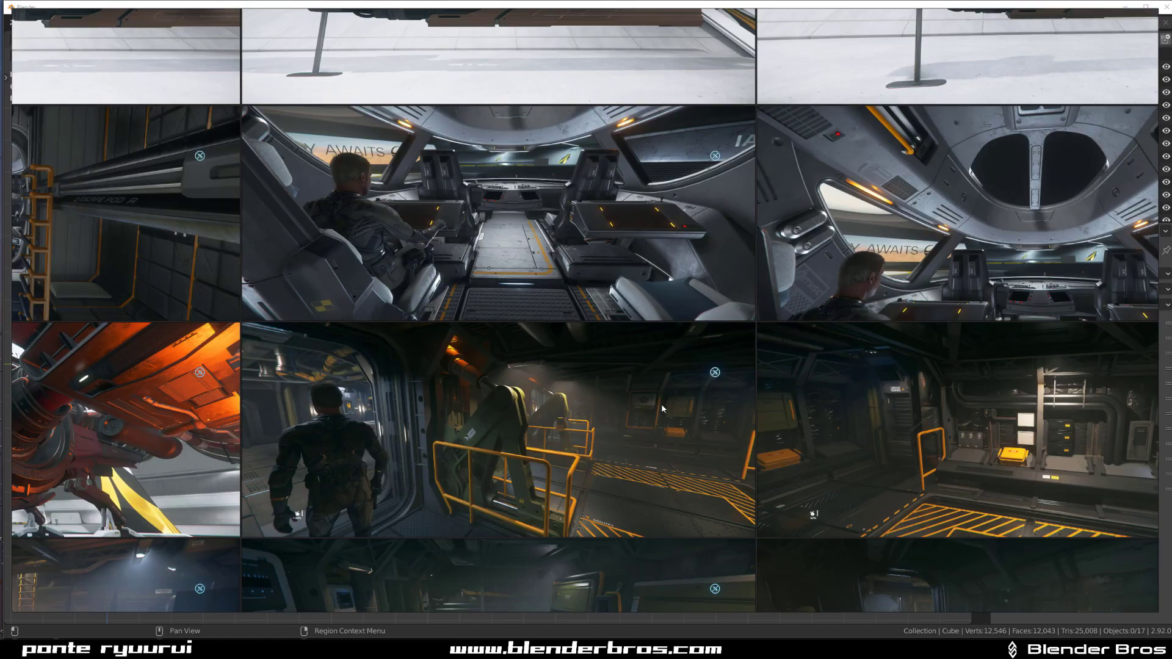
scroll(561, 236, "up", 5)
scroll(549, 274, "down", 4)
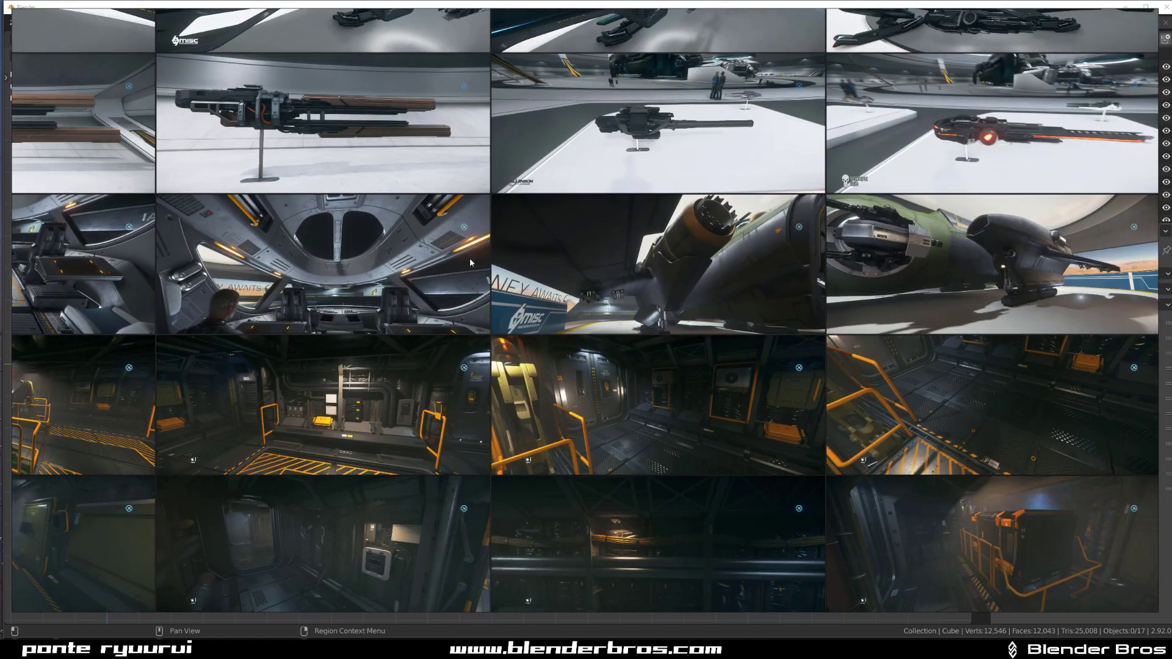
scroll(610, 260, "up", 4)
middle_click_drag(673, 558, 689, 139)
scroll(537, 265, "down", 3)
middle_click_drag(968, 248, 479, 300)
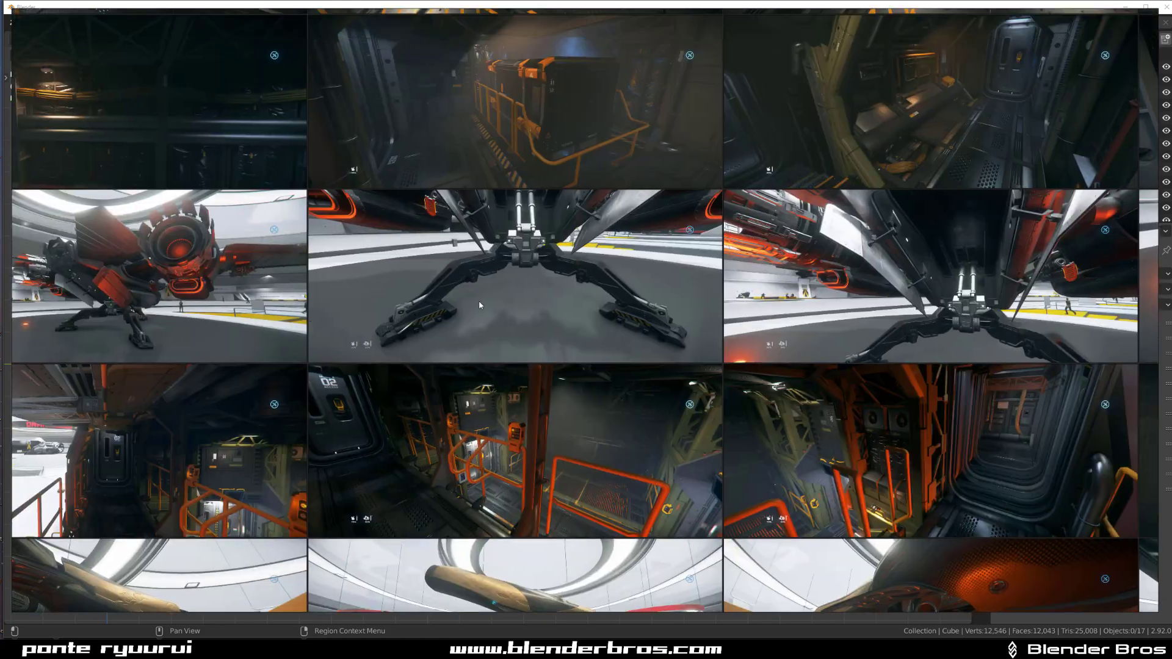
Examine the spread landing legs and the ribbed corridor with orange railings in the reference images.
scroll(529, 303, "up", 5)
middle_click_drag(229, 350, 538, 333)
scroll(540, 330, "up", 2)
scroll(554, 312, "down", 6)
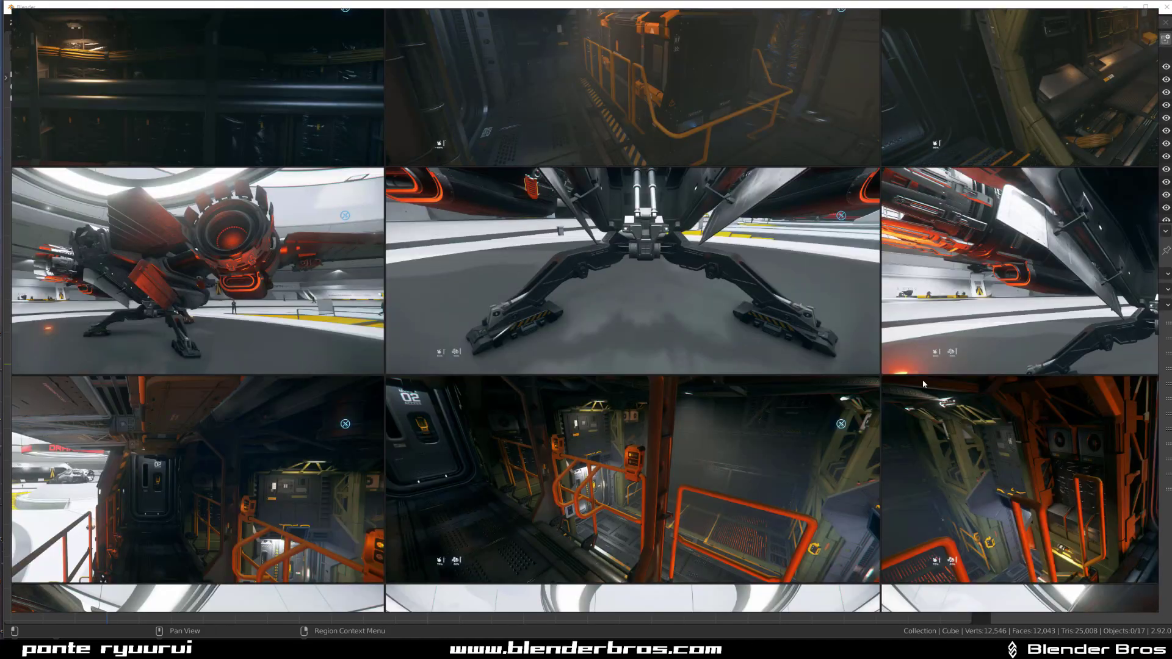
middle_click_drag(981, 528, 693, 310)
scroll(736, 304, "up", 3)
middle_click_drag(889, 275, 731, 318)
scroll(731, 318, "up", 2)
scroll(647, 327, "down", 5)
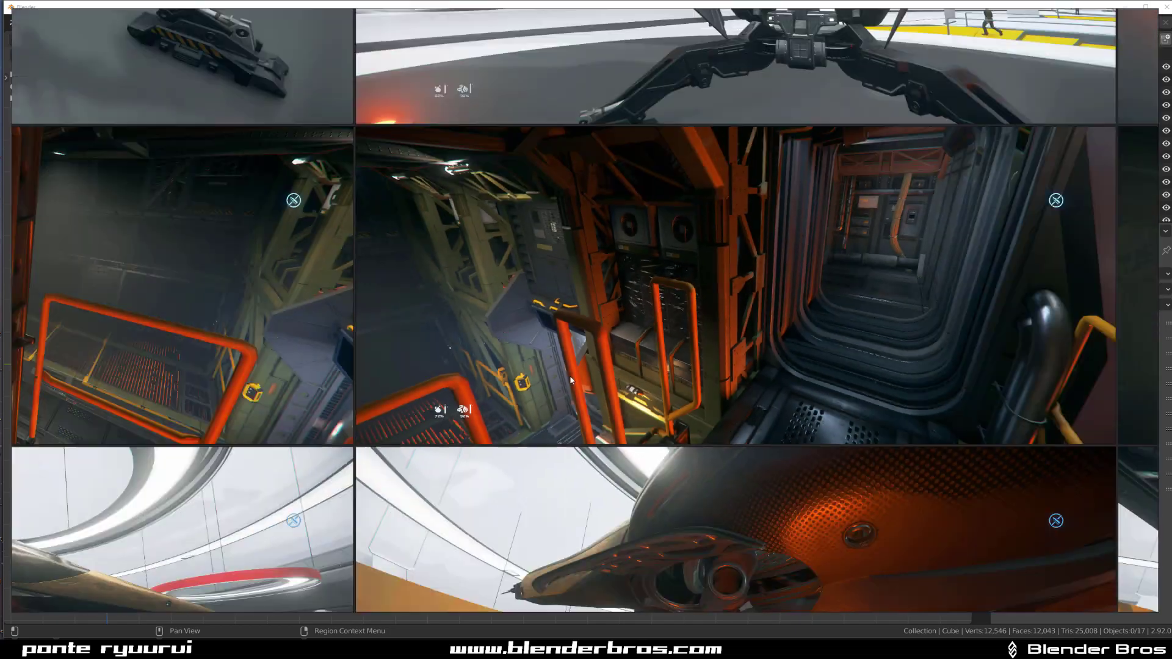
Examine the six-wheeled rover, the blue-lit hangar ship and the panelled underside of the ship marked 480.
middle_click_drag(656, 537, 557, 70)
scroll(562, 378, "up", 7)
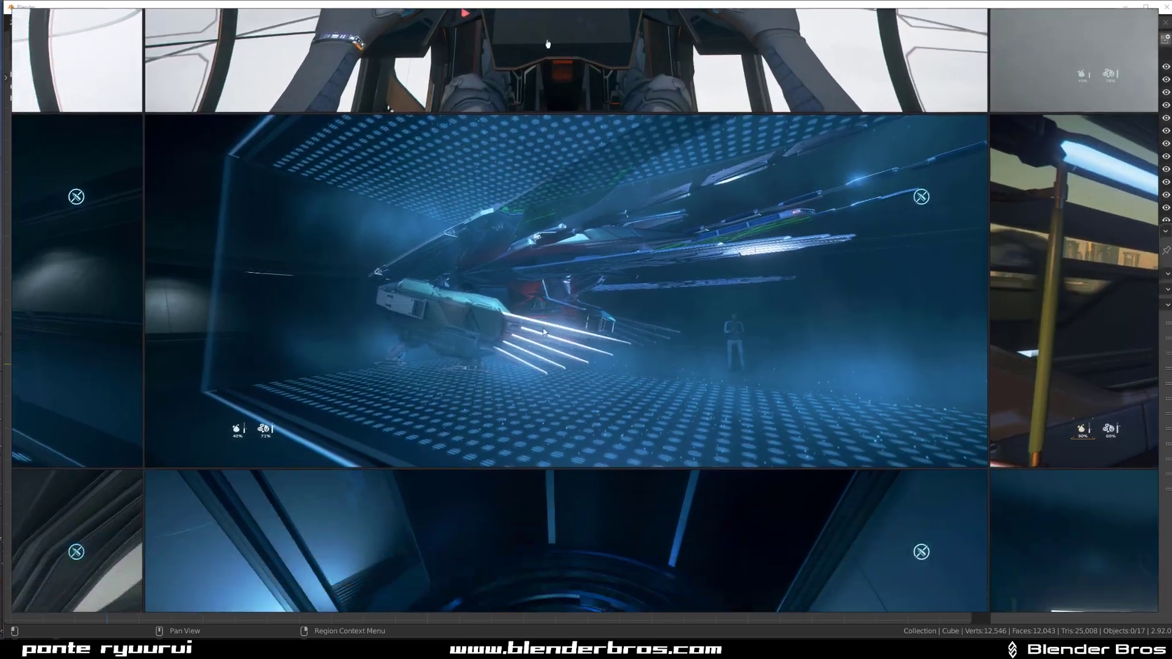
scroll(524, 328, "down", 6)
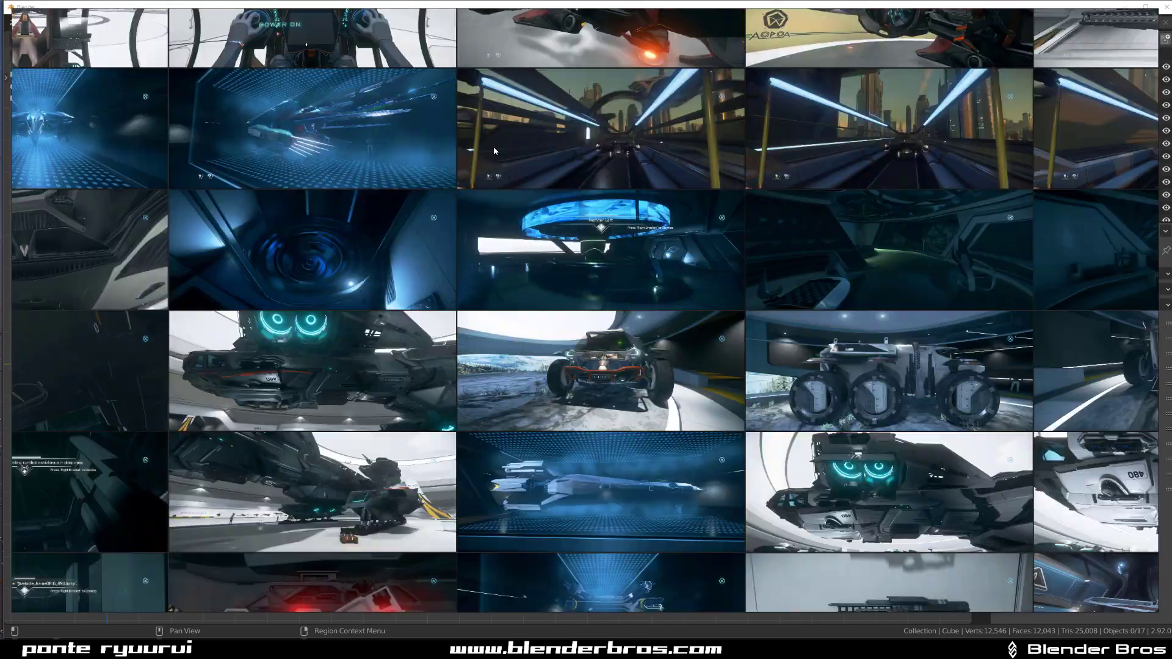
scroll(666, 292, "up", 5)
scroll(667, 292, "up", 5)
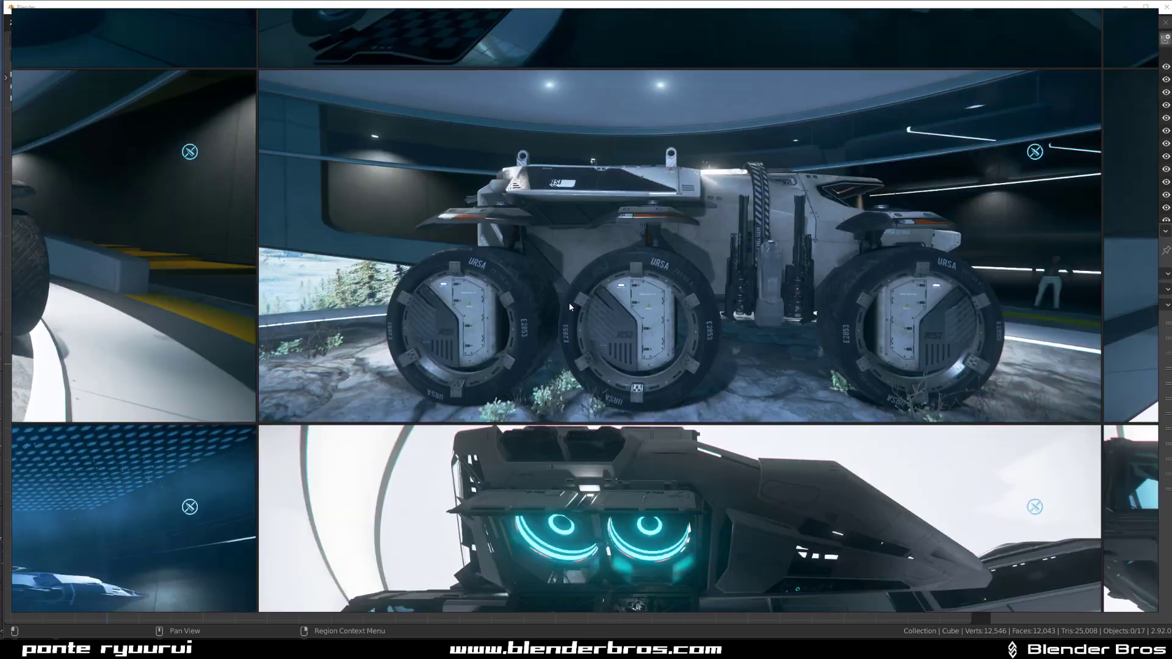
scroll(556, 325, "down", 4)
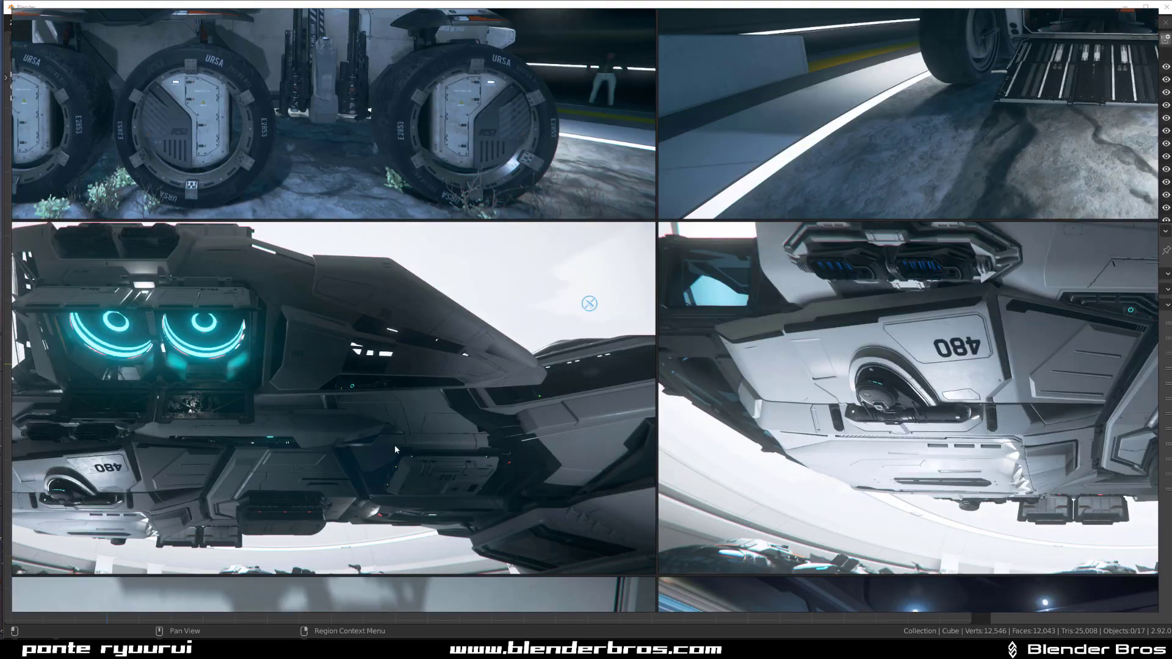
scroll(394, 444, "up", 5)
middle_click_drag(503, 290, 549, 405)
scroll(610, 318, "up", 1)
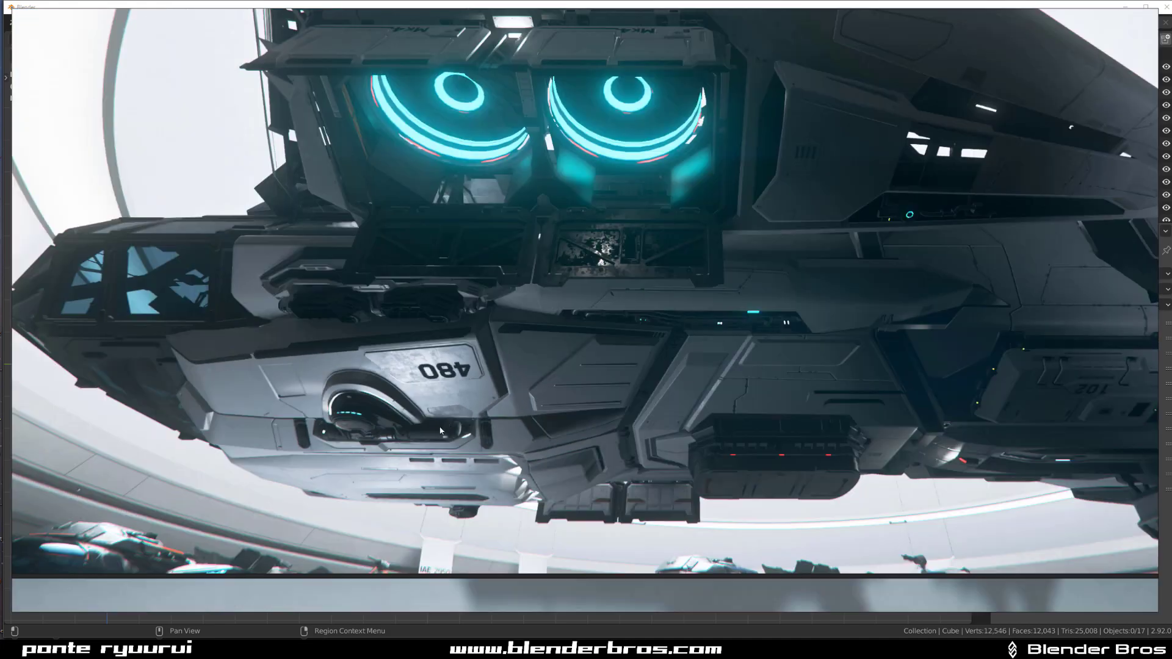
scroll(427, 434, "down", 1)
middle_click_drag(431, 586, 476, 327)
scroll(530, 329, "down", 4)
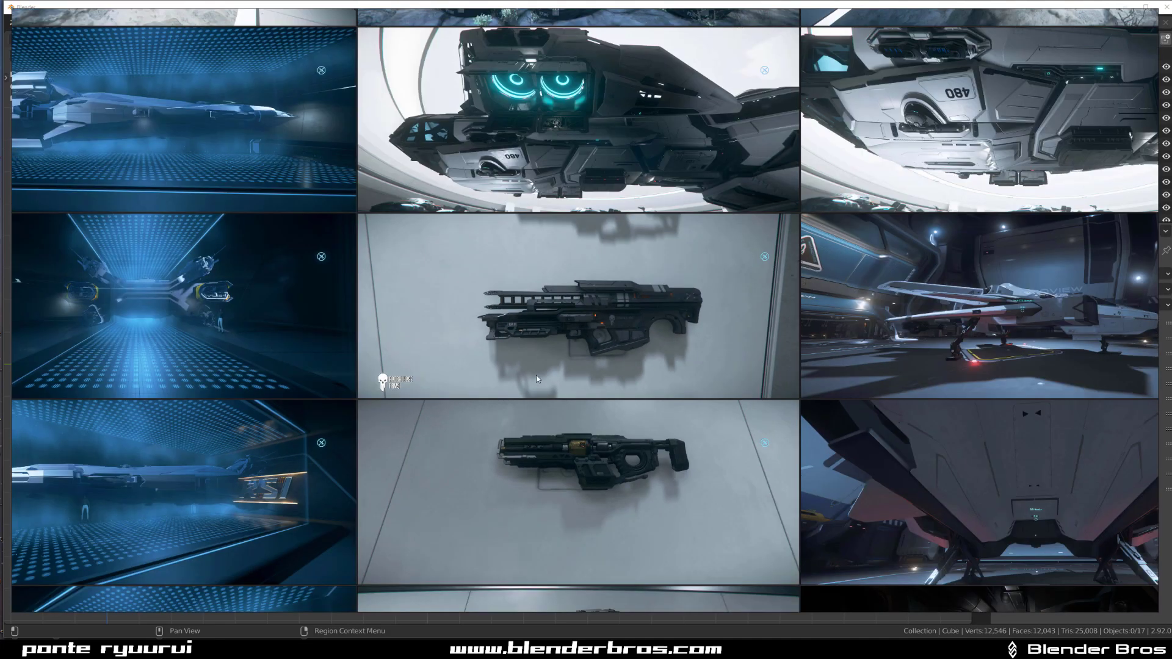
Examine the wall-mounted rifles and pistols and the panelled ship belly among the reference pictures.
scroll(399, 172, "up", 5)
middle_click_drag(511, 379, 365, 227)
scroll(511, 311, "up", 3)
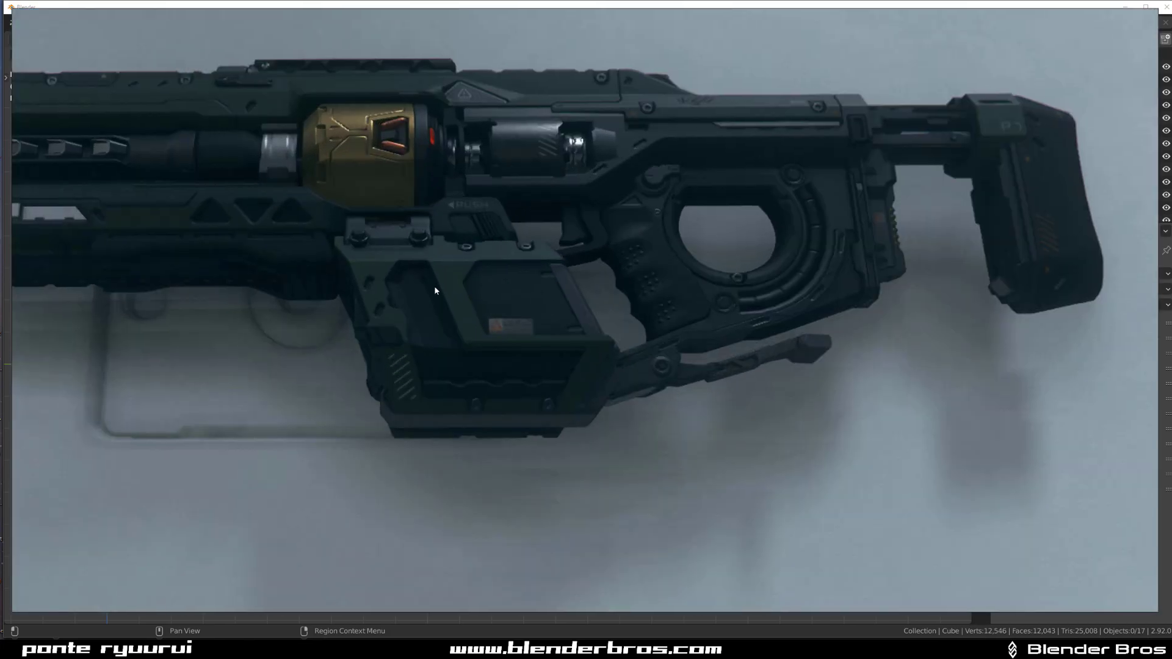
middle_click_drag(434, 287, 610, 362)
scroll(610, 362, "down", 2)
scroll(536, 293, "down", 1)
scroll(536, 297, "down", 4)
scroll(607, 312, "up", 5)
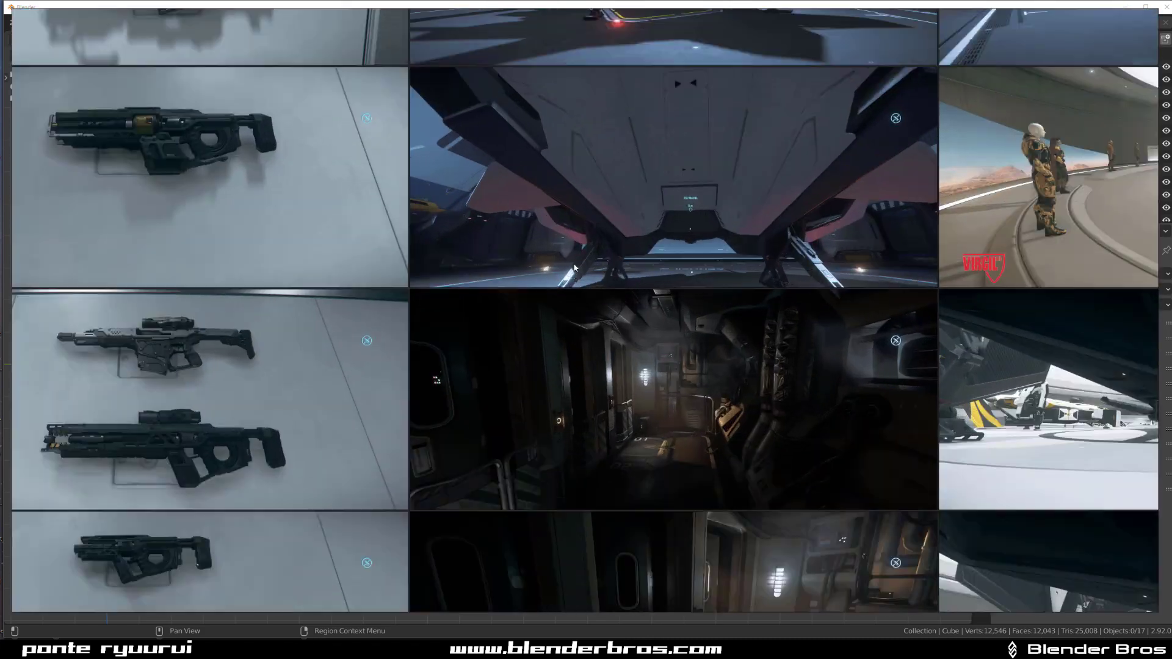
scroll(728, 256, "down", 4)
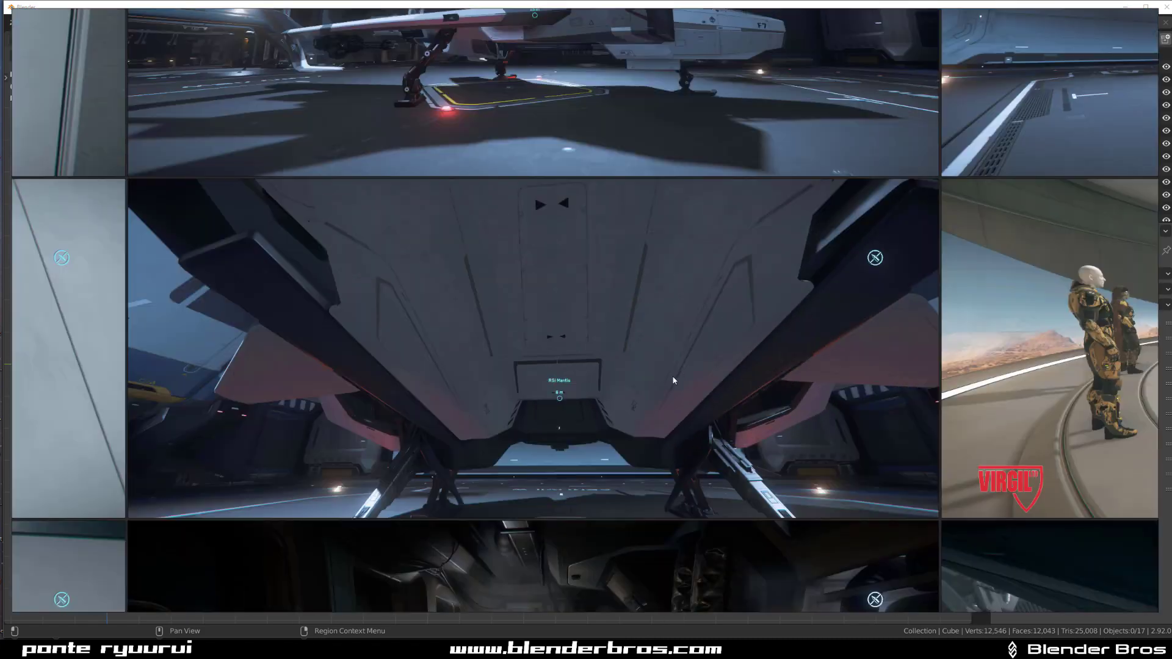
scroll(403, 418, "up", 5)
middle_click_drag(403, 418, 895, 204)
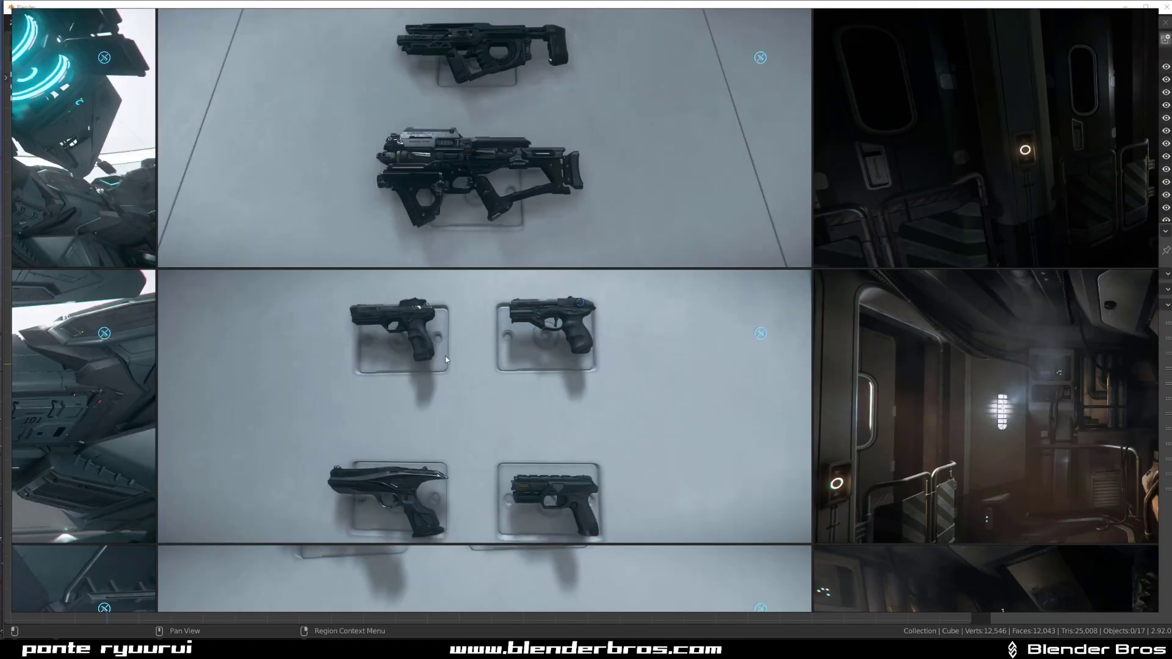
middle_click_drag(445, 357, 896, 220)
Browse the dark spacecraft pictures and the blue holographic ship side views for overall shape ideas.
scroll(896, 220, "down", 3)
scroll(216, 411, "up", 1)
mouse_move(216, 411)
middle_mouse_down()
mouse_move(440, 327)
mouse_move(749, 274)
middle_mouse_up()
scroll(748, 274, "up", 2)
scroll(356, 369, "down", 4)
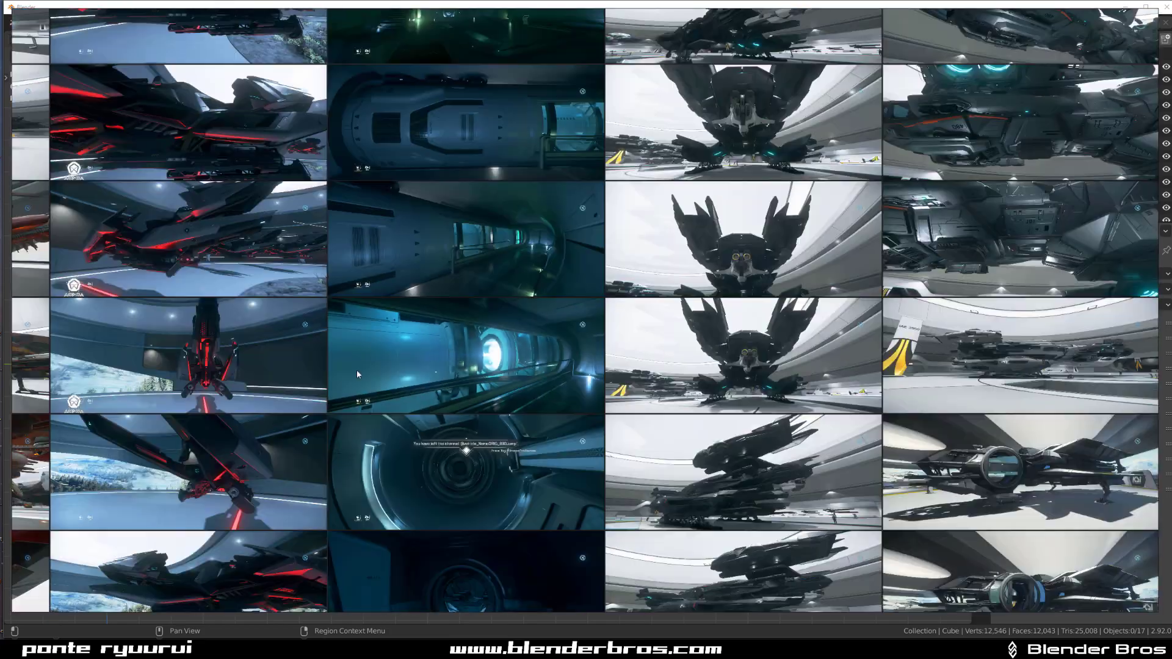
scroll(468, 299, "up", 4)
middle_click_drag(469, 299, 504, 293)
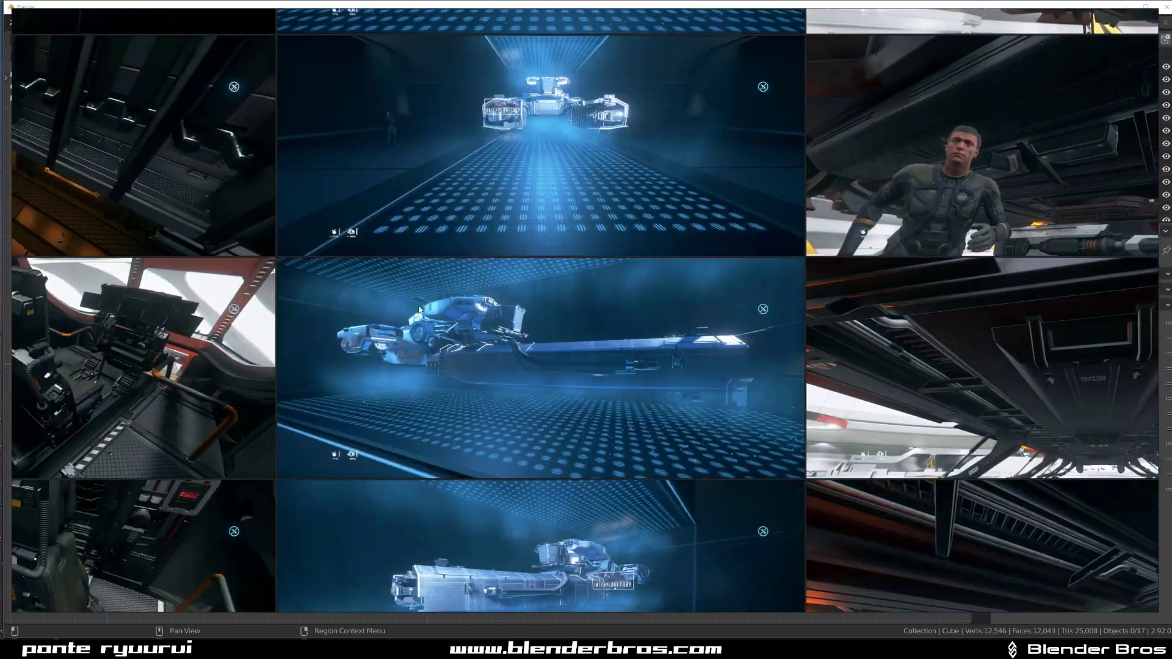
scroll(516, 275, "down", 4)
scroll(330, 306, "up", 4)
middle_click_drag(330, 305, 345, 285)
scroll(355, 268, "down", 3)
scroll(522, 292, "up", 5)
scroll(522, 289, "up", 1)
Examine the cockpit seats, ribbed hoses and the console marked CPSU between the seats.
middle_click_drag(522, 289, 788, 172)
scroll(513, 343, "down", 2)
scroll(606, 455, "up", 3)
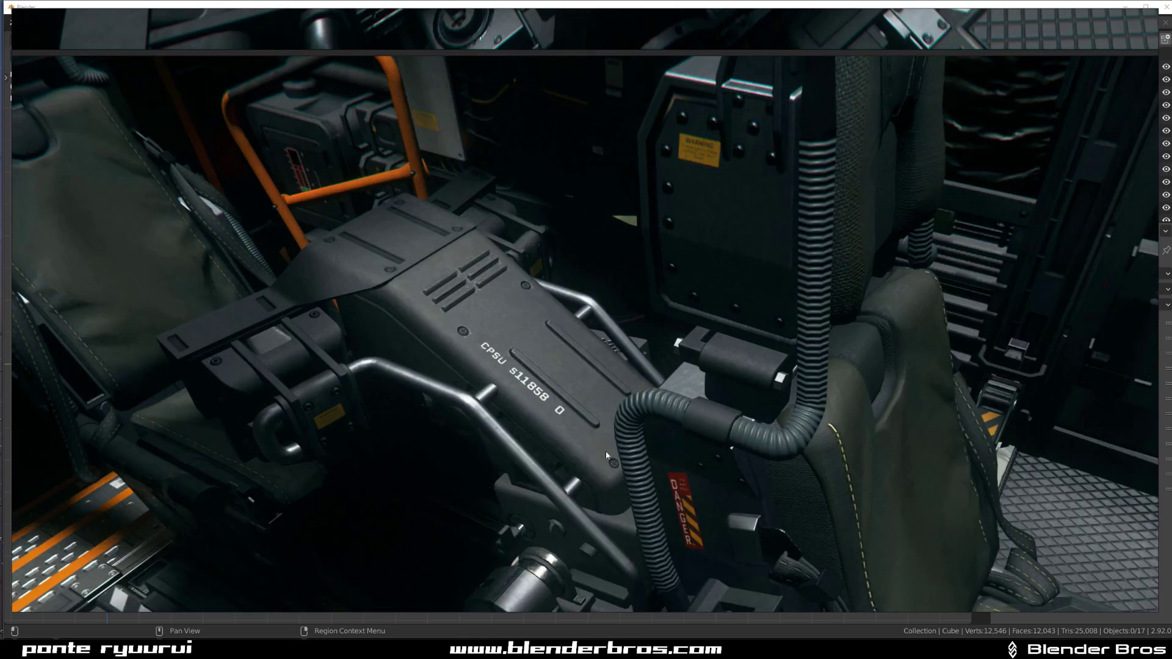
scroll(464, 380, "down", 6)
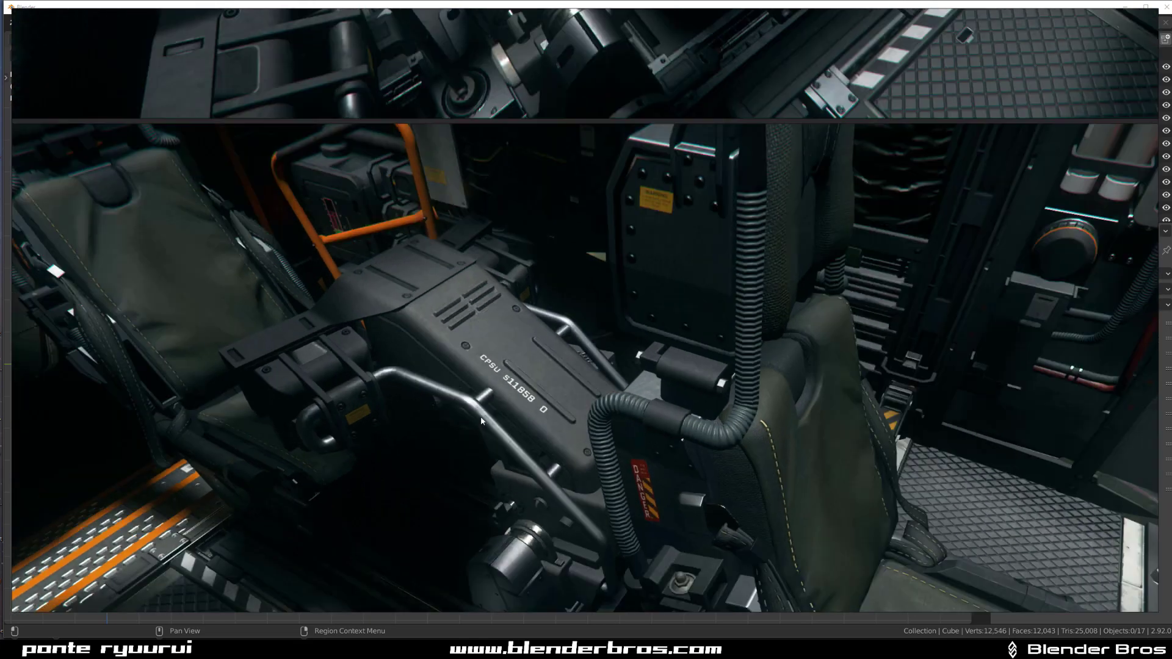
middle_click_drag(576, 496, 484, 360)
scroll(484, 360, "up", 2)
scroll(484, 360, "up", 1)
scroll(436, 367, "down", 1)
scroll(435, 361, "down", 3)
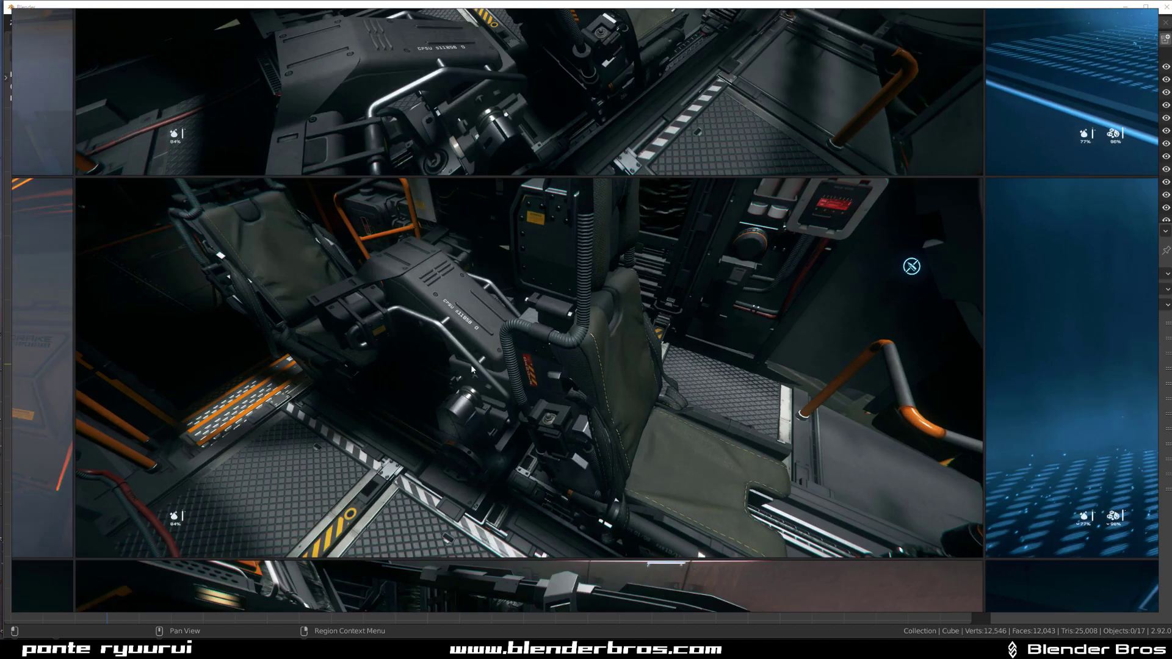
scroll(531, 307, "up", 3)
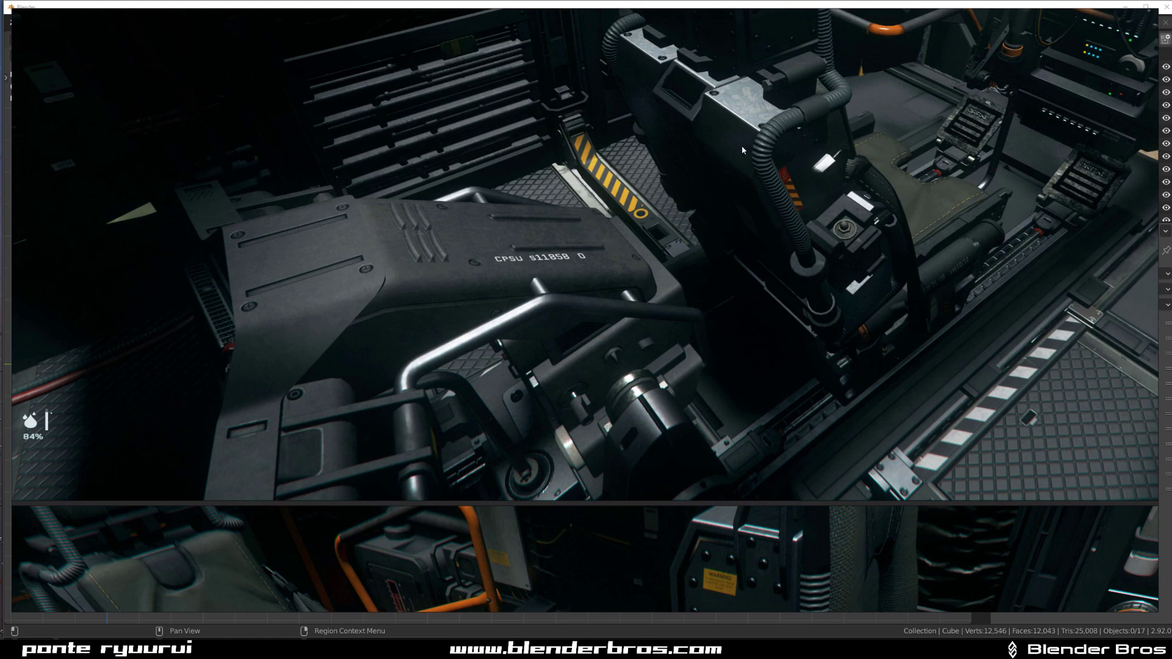
scroll(536, 311, "down", 3)
scroll(189, 348, "up", 4)
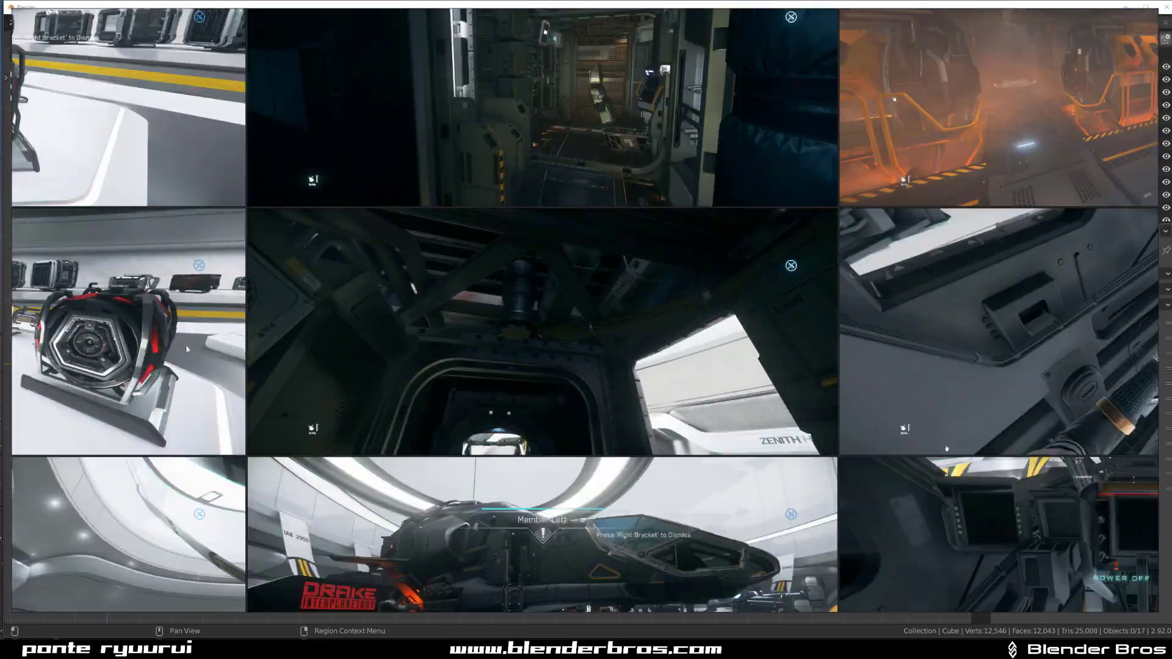
Examine the engine room pictures with blue machinery and orange consoles, finishing with an overview of the whole board.
scroll(201, 358, "down", 5)
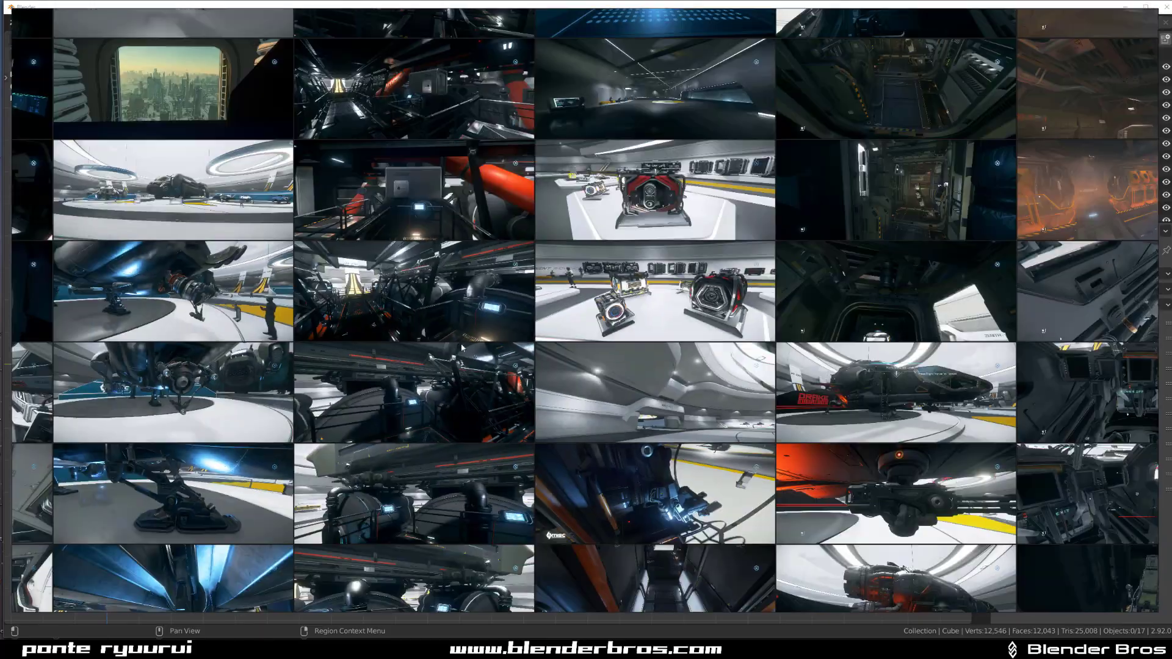
scroll(423, 357, "up", 10)
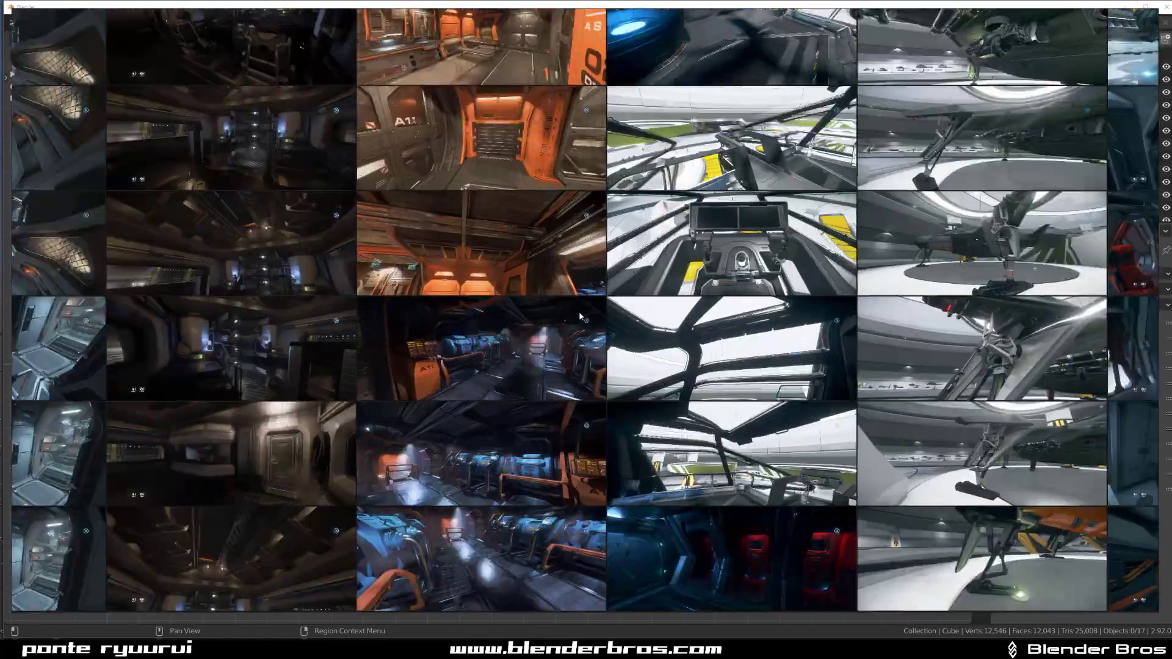
scroll(588, 281, "down", 8)
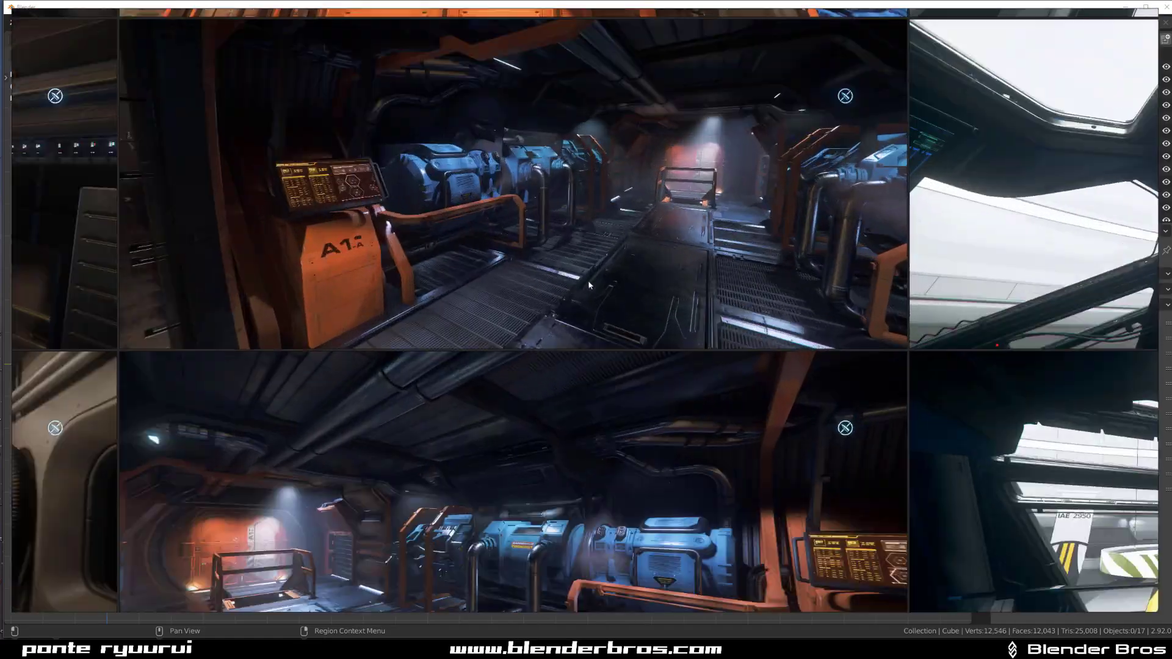
scroll(591, 287, "down", 6)
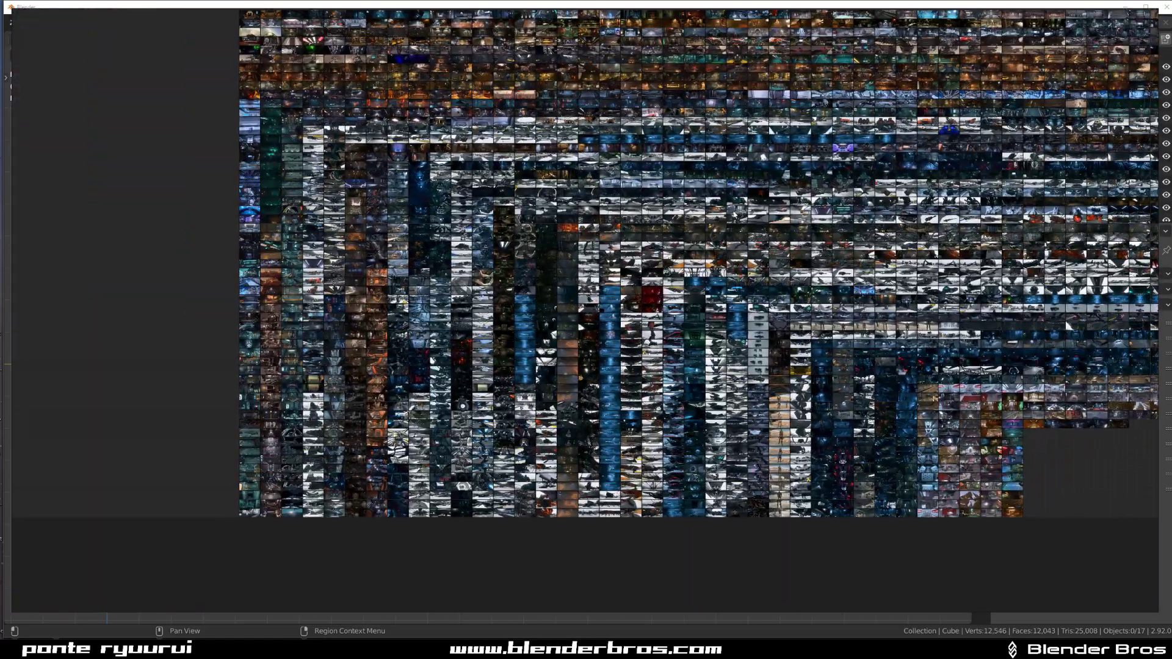
Put the reference image board away and switch back to the vehicles in Blender.
right_click_drag(734, 216, 708, 240)
scroll(711, 235, "down", 5)
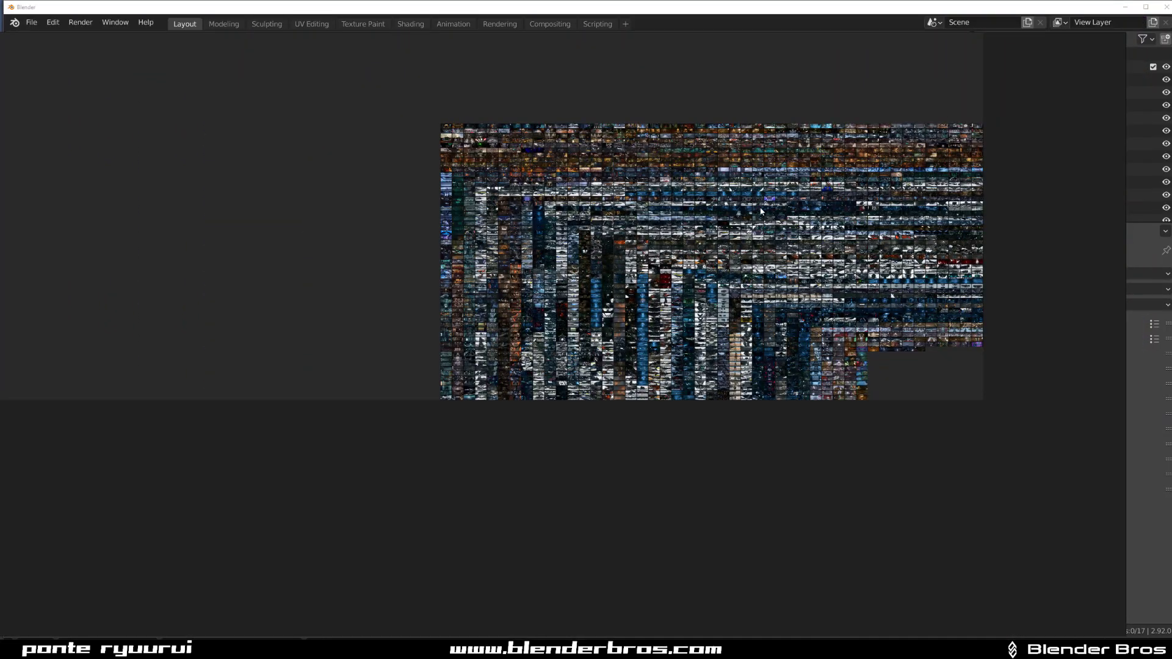
right_click(769, 235)
left_click(789, 420)
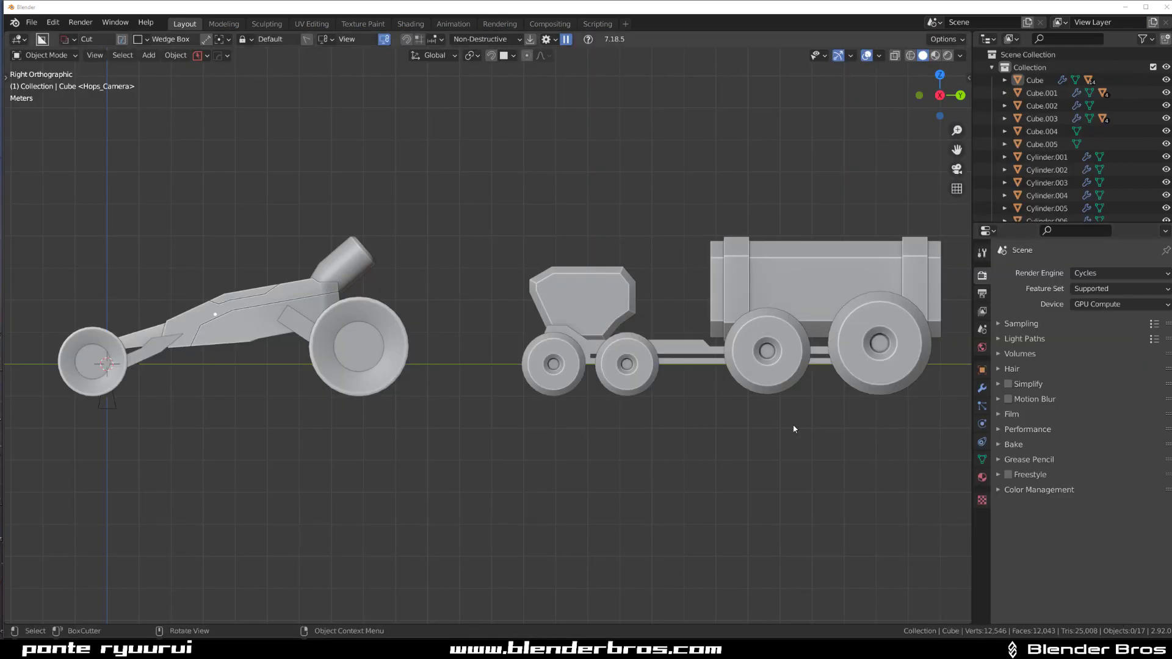